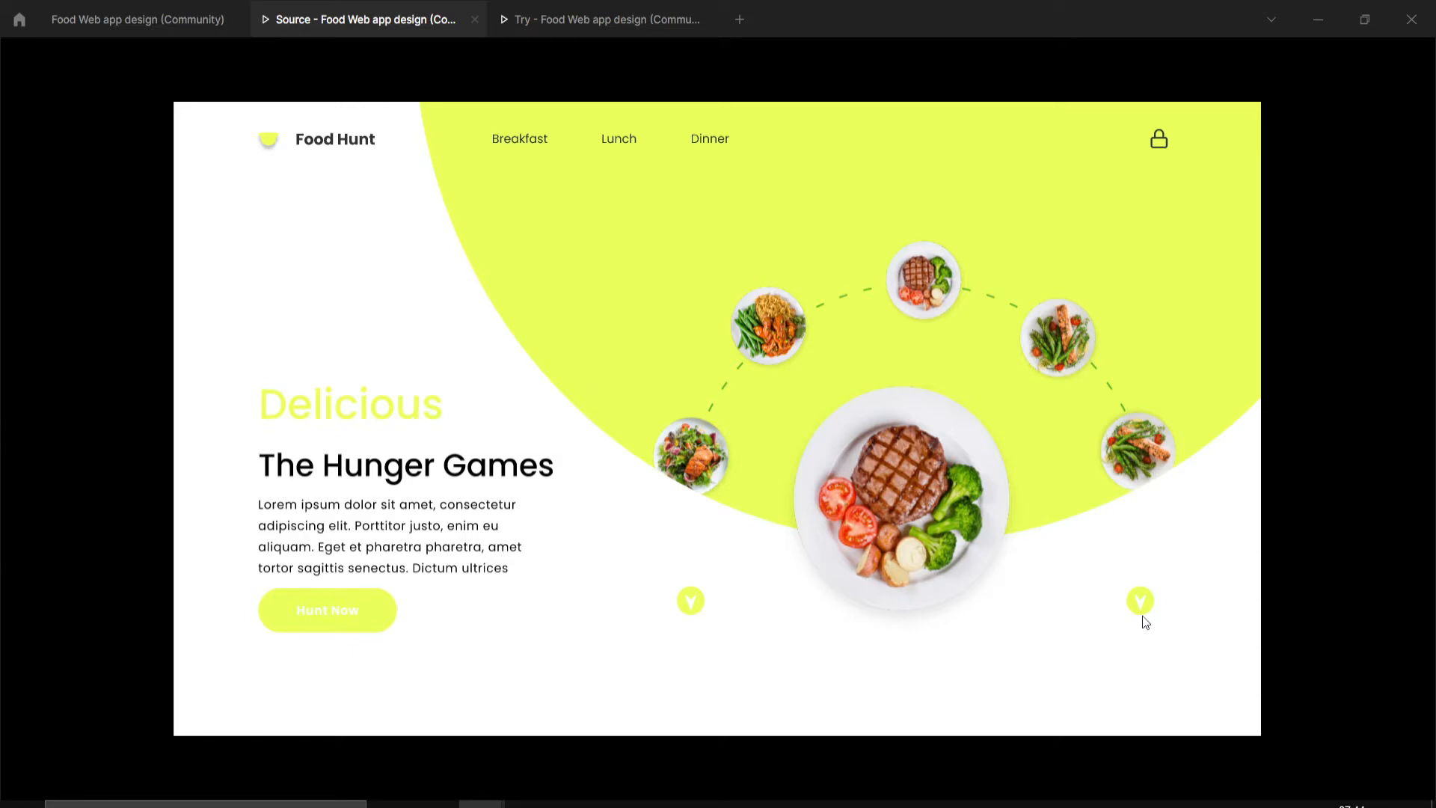
Preview the Source prototype by stepping the food carousel forward and back with the arrows below the dishes.
{"action": "mouse_move", "coordinate": [513, 378]}
{"action": "left_click", "coordinate": [1142, 600]}
{"action": "left_click", "coordinate": [680, 620]}
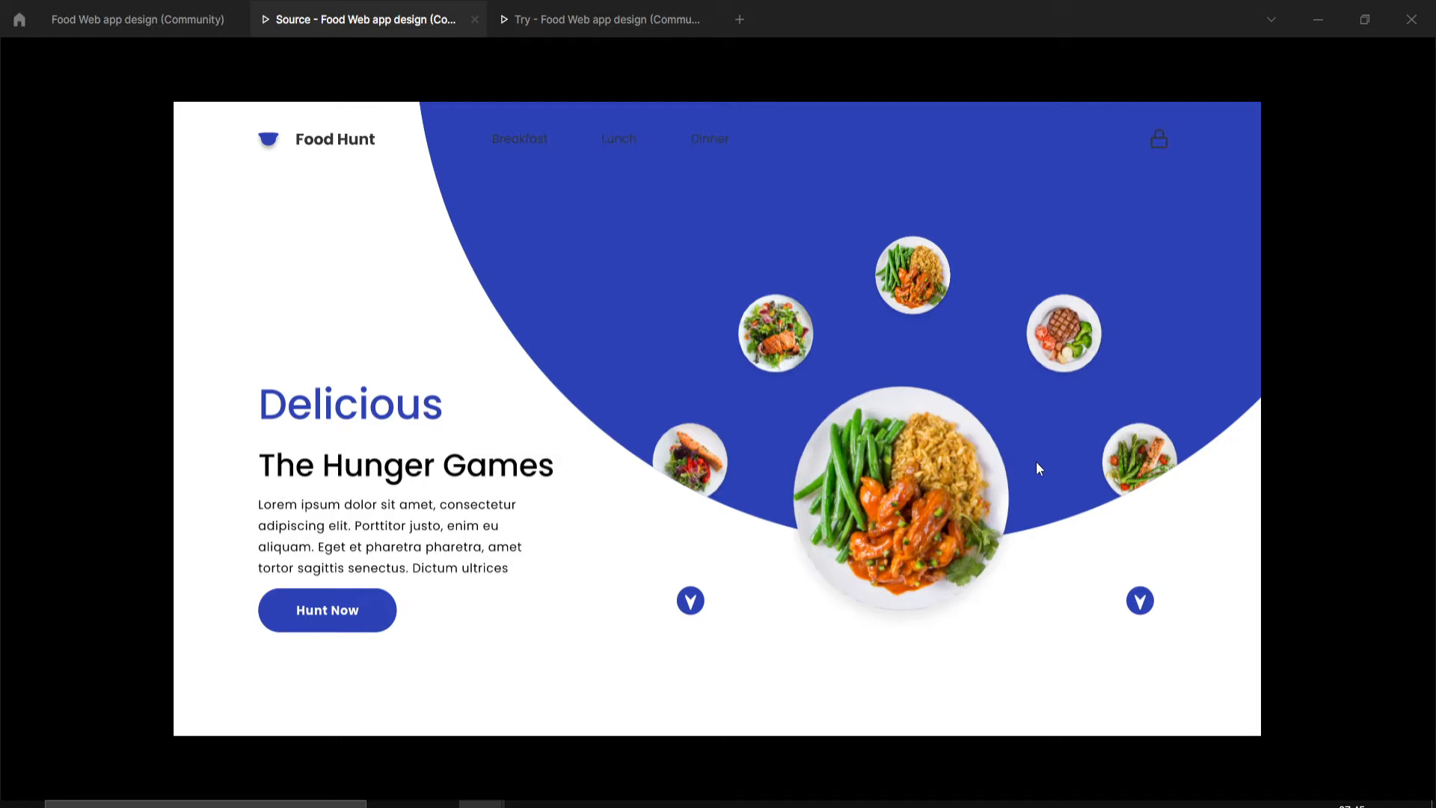
{"action": "left_click", "coordinate": [1138, 598]}
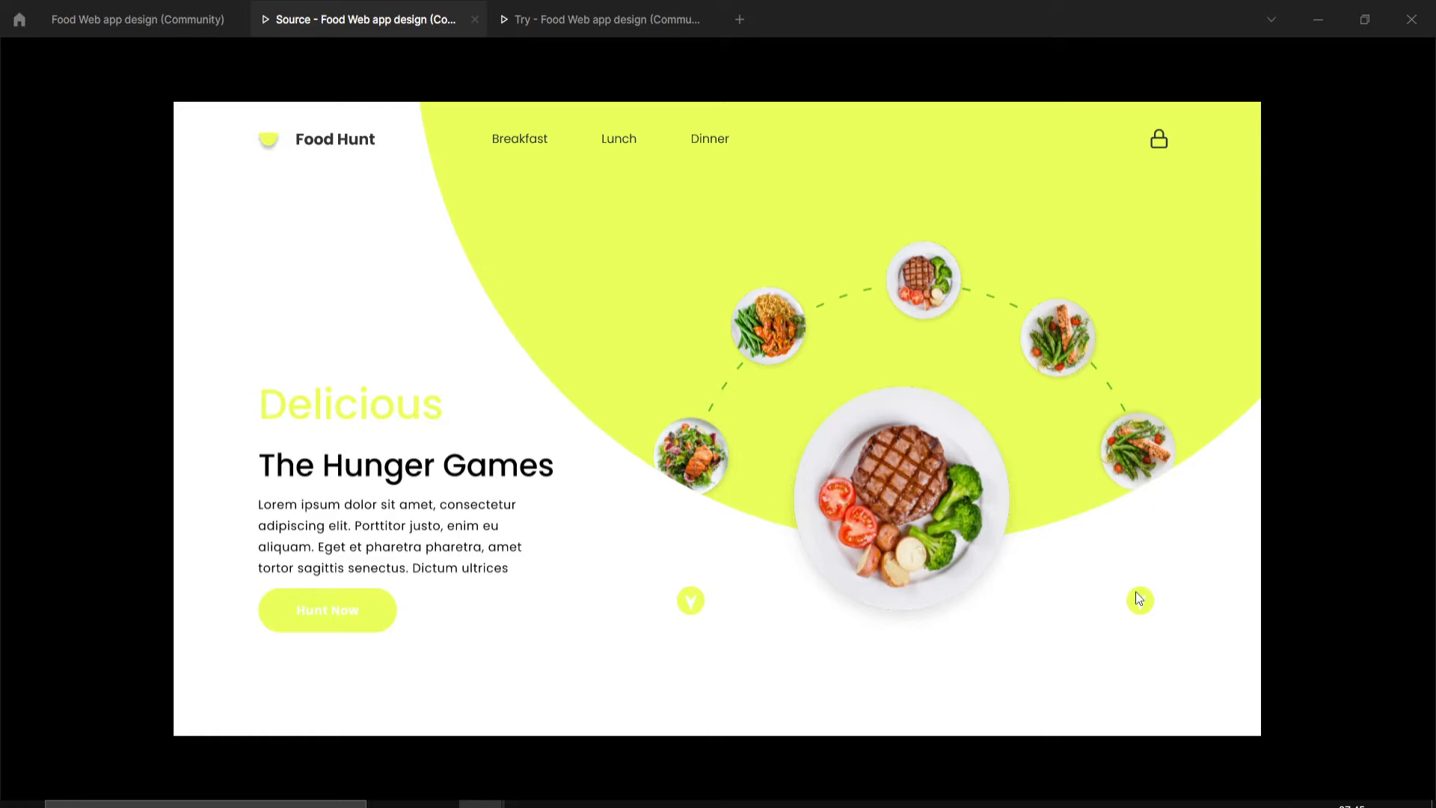
{"action": "left_click", "coordinate": [693, 605]}
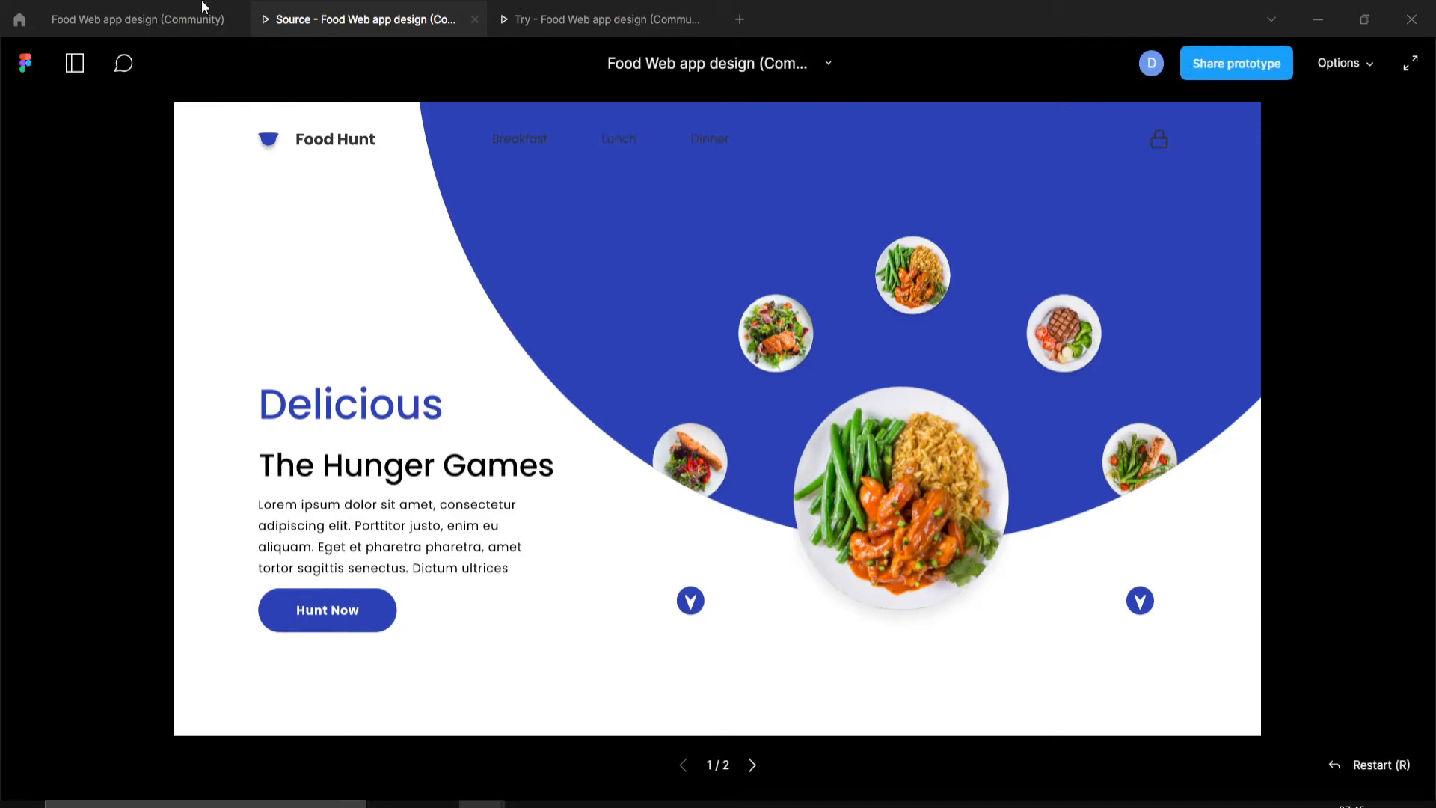
Return to the Food Web app design file and look through its Try, Source and Video pages.
{"action": "left_click", "coordinate": [168, 20]}
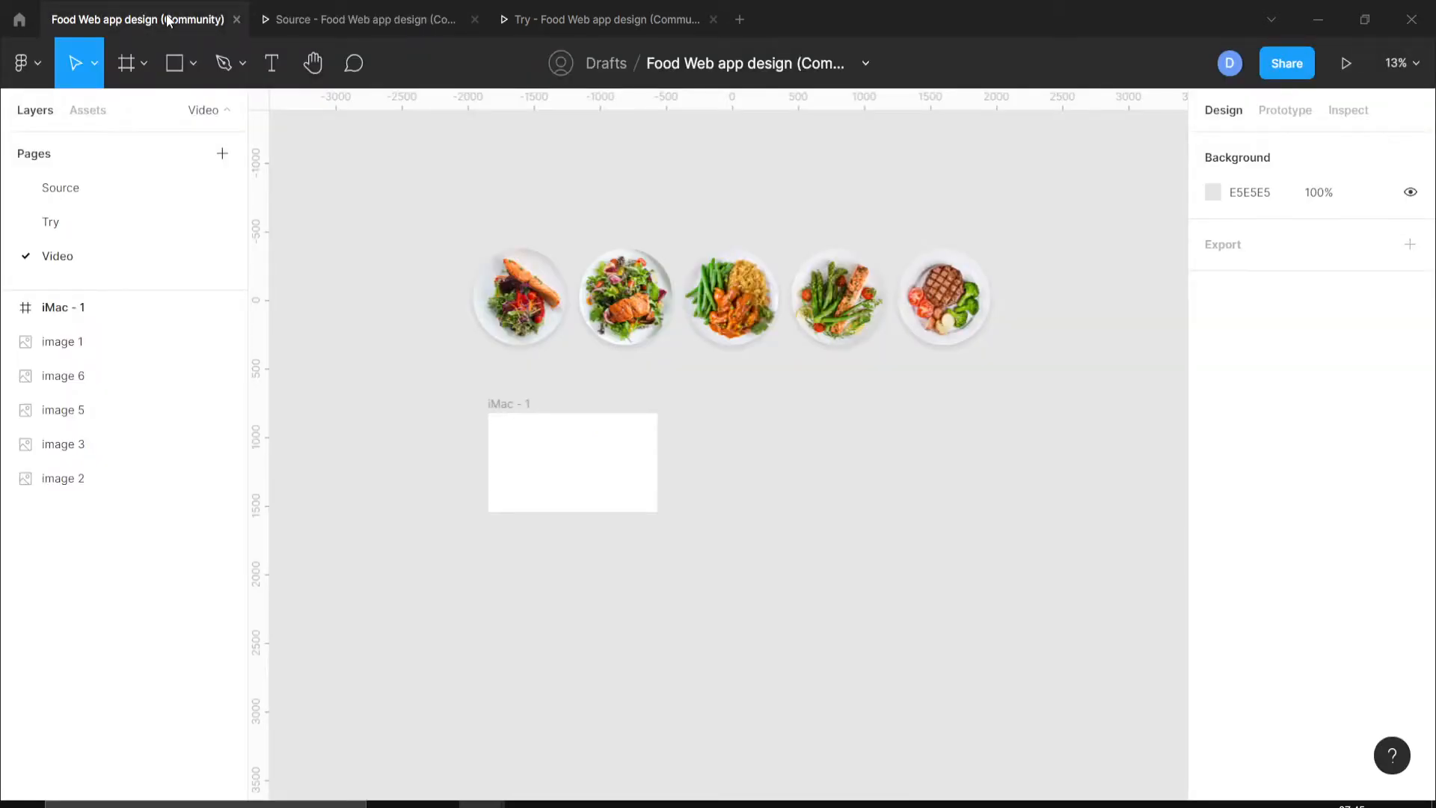
{"action": "left_click", "coordinate": [52, 220]}
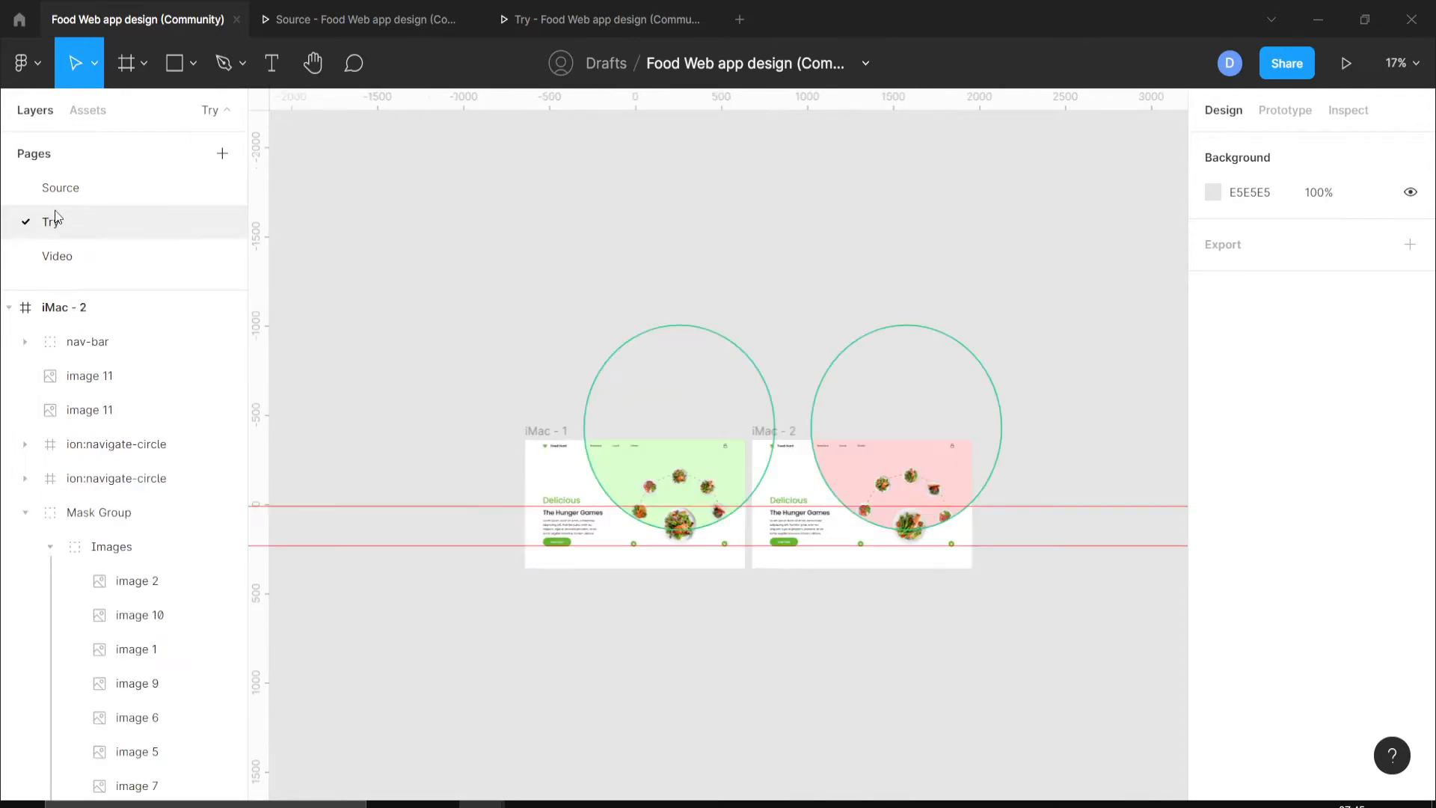
{"action": "left_click", "coordinate": [88, 195]}
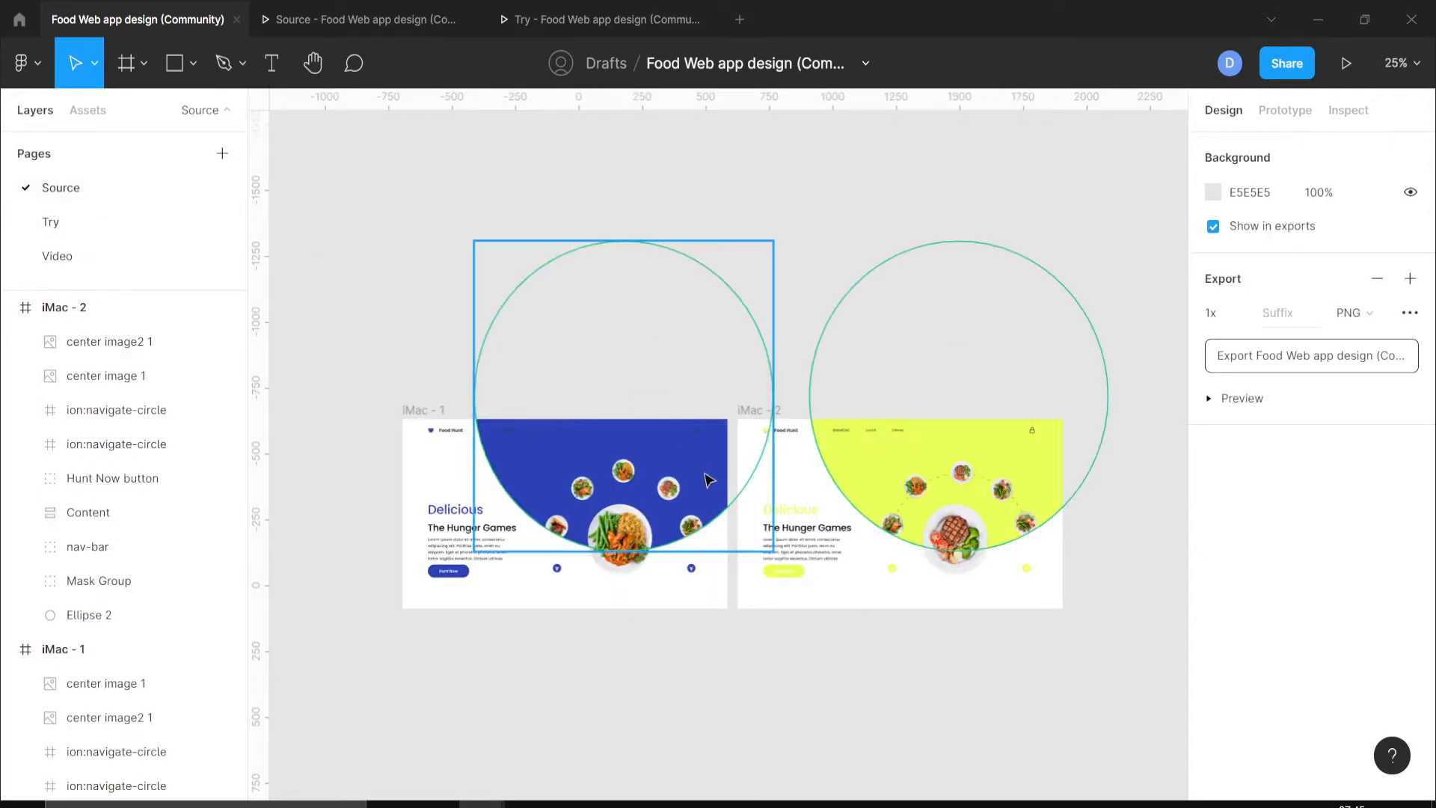
{"action": "left_click", "coordinate": [128, 214]}
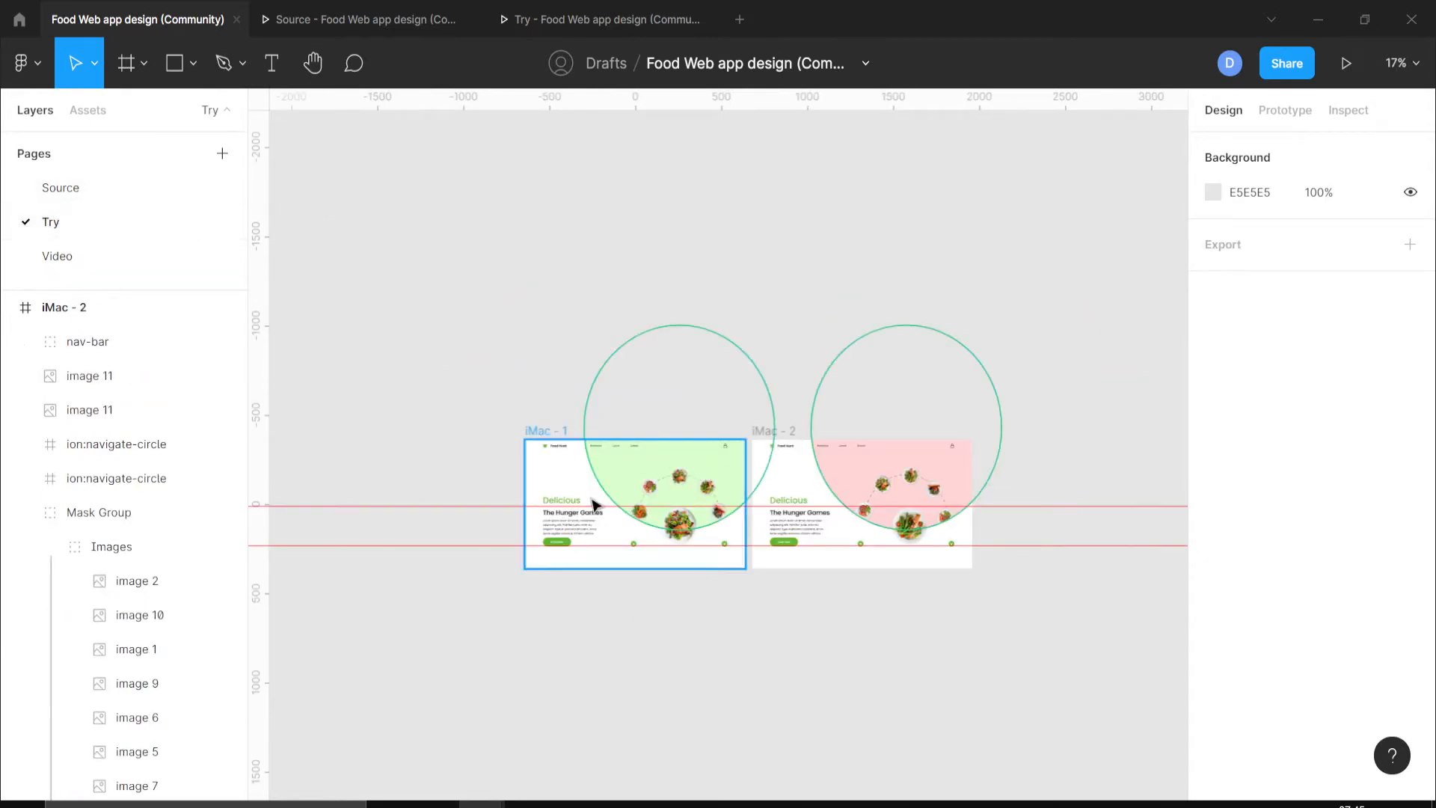
{"action": "left_click", "coordinate": [142, 247]}
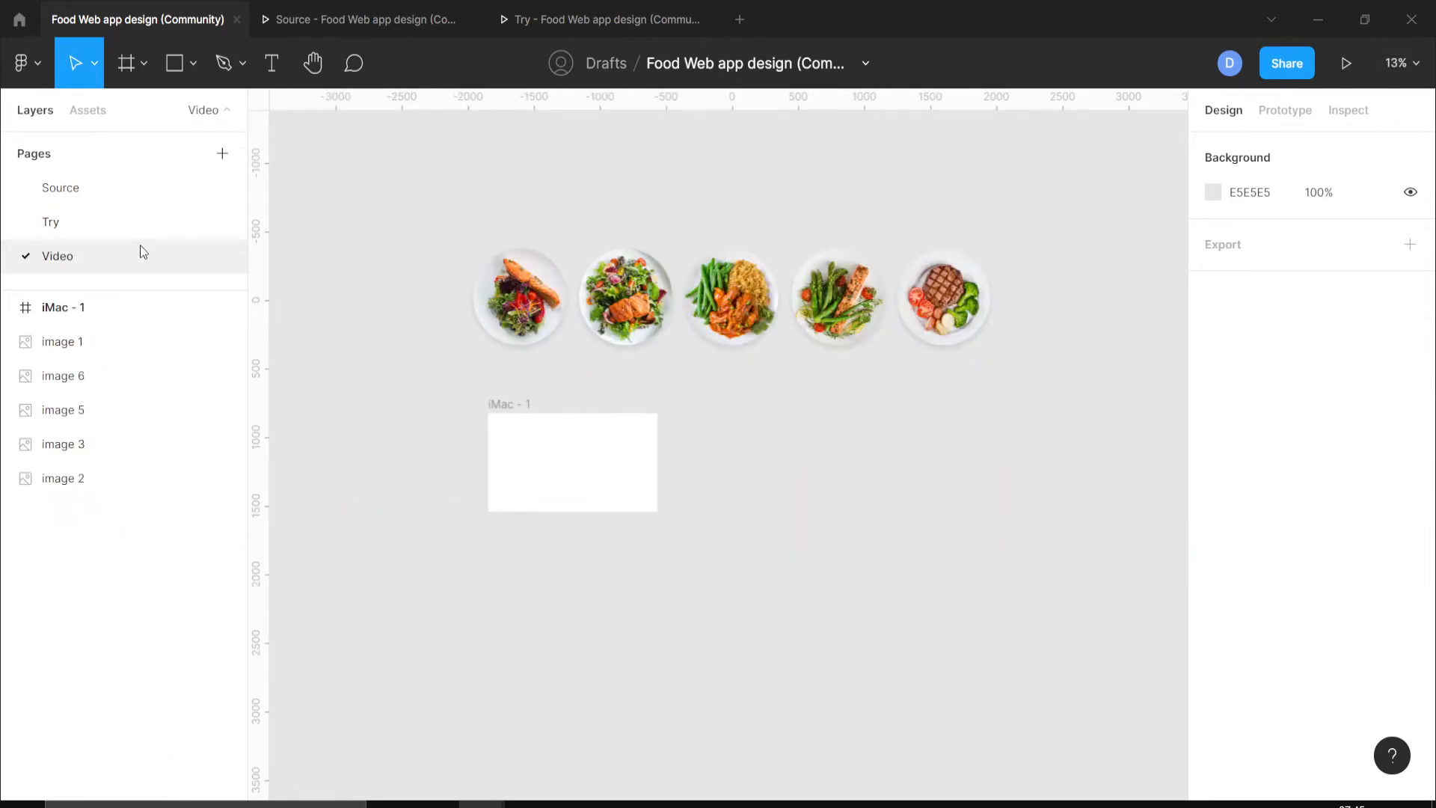
Select the five dish images on the Video page, compare with the Source page, and examine the blank iMac - 1 frame.
{"action": "left_click_drag", "start_coordinate": [394, 254], "coordinate": [1050, 403]}
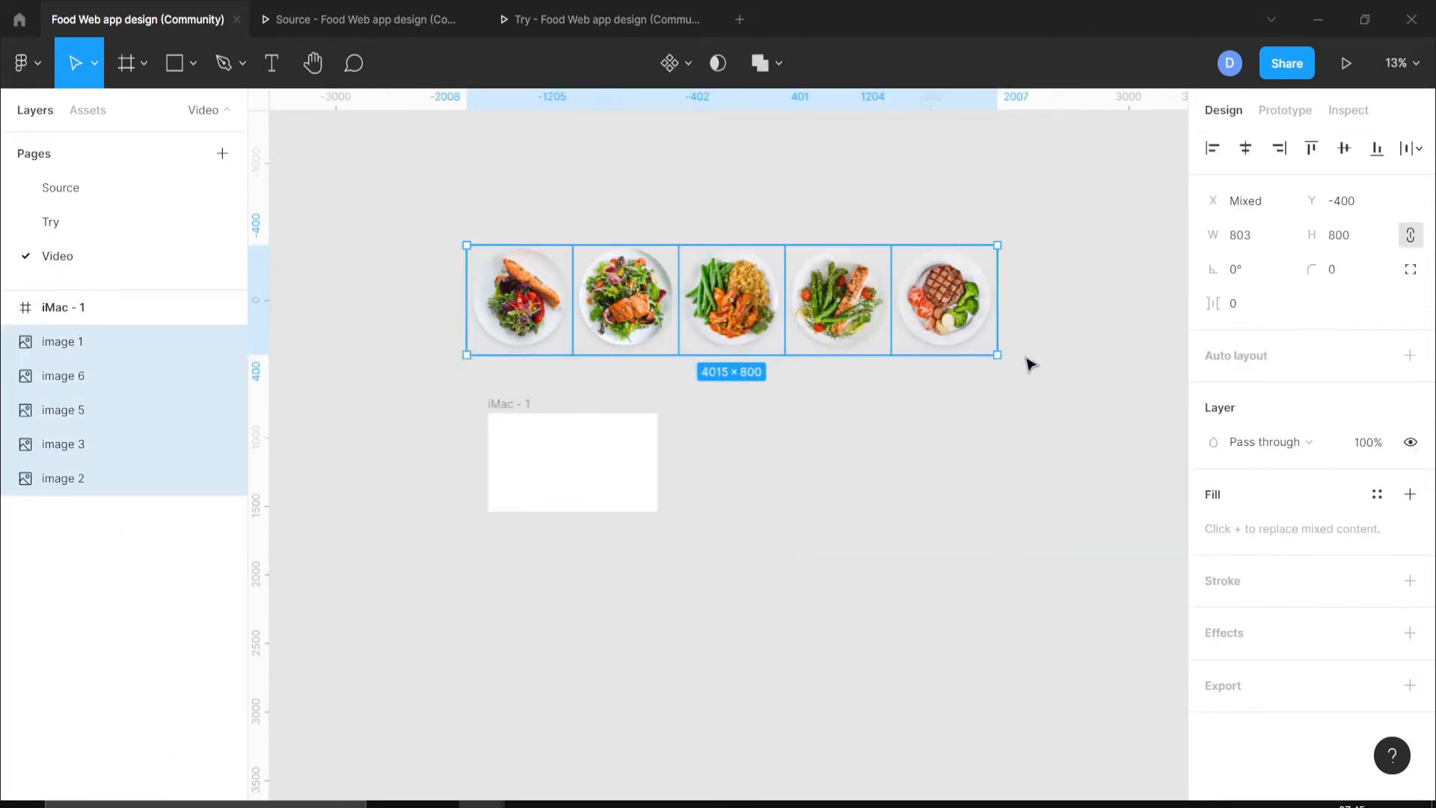
{"action": "left_click", "coordinate": [74, 191]}
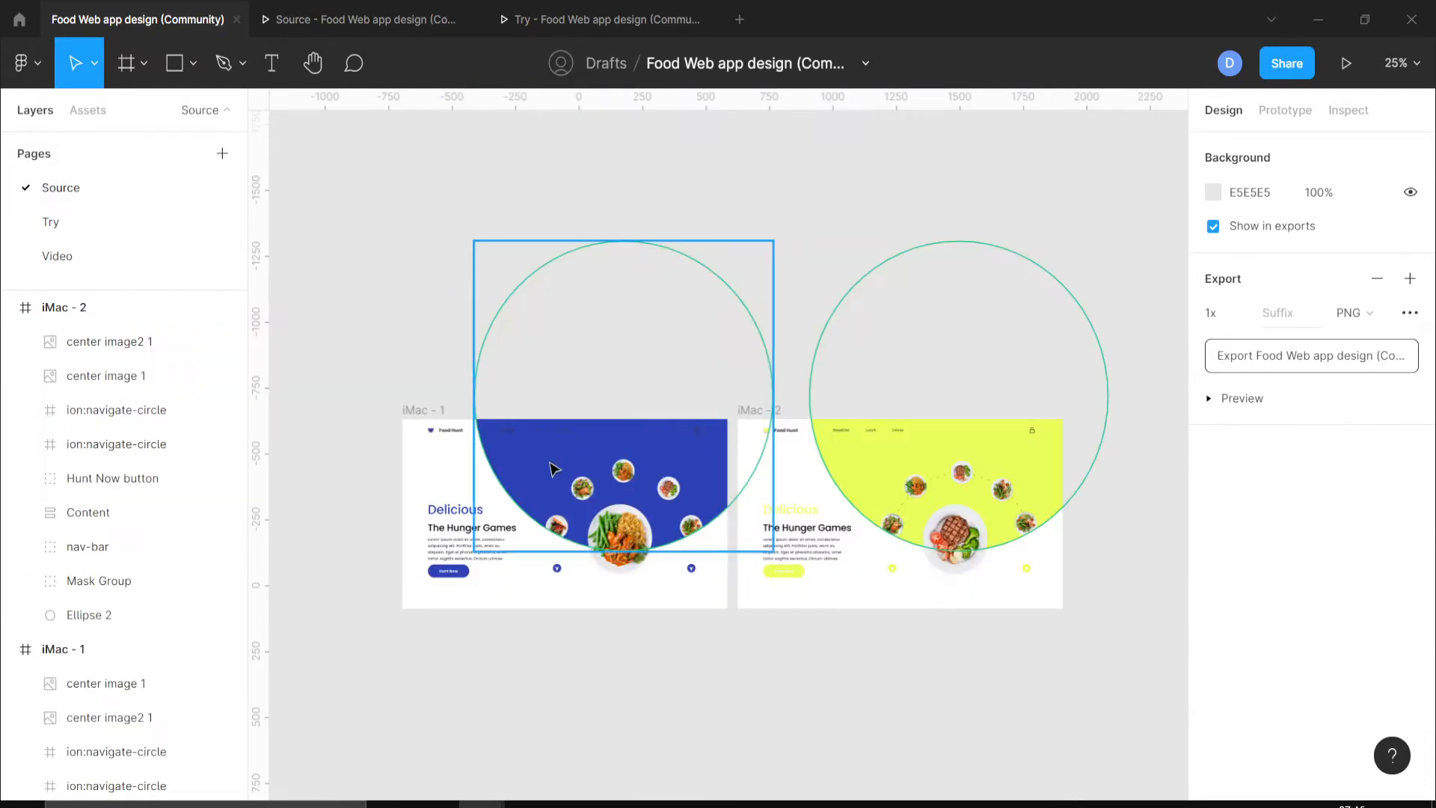
{"action": "left_click", "coordinate": [111, 261]}
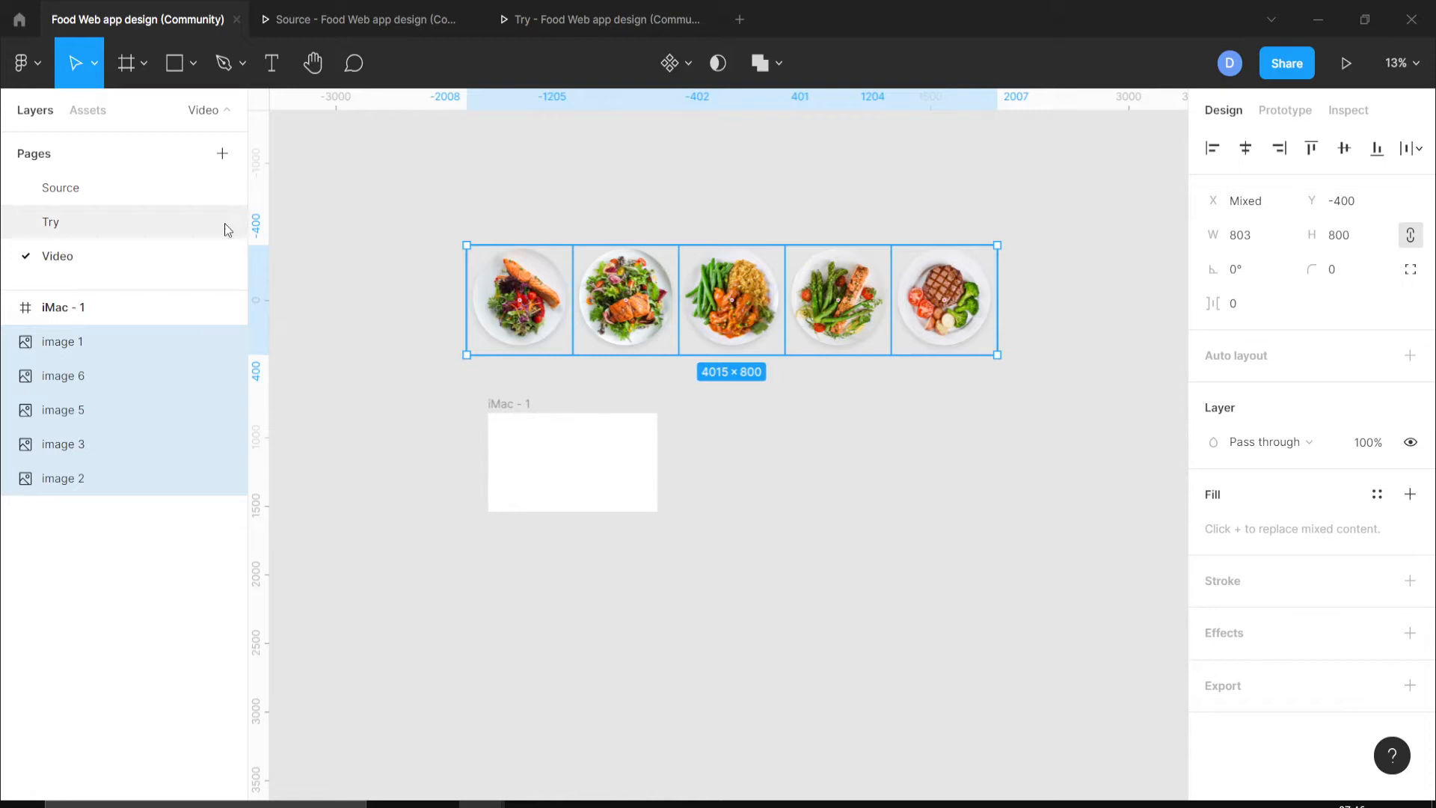
{"action": "left_click", "coordinate": [120, 202]}
{"action": "left_click", "coordinate": [96, 262]}
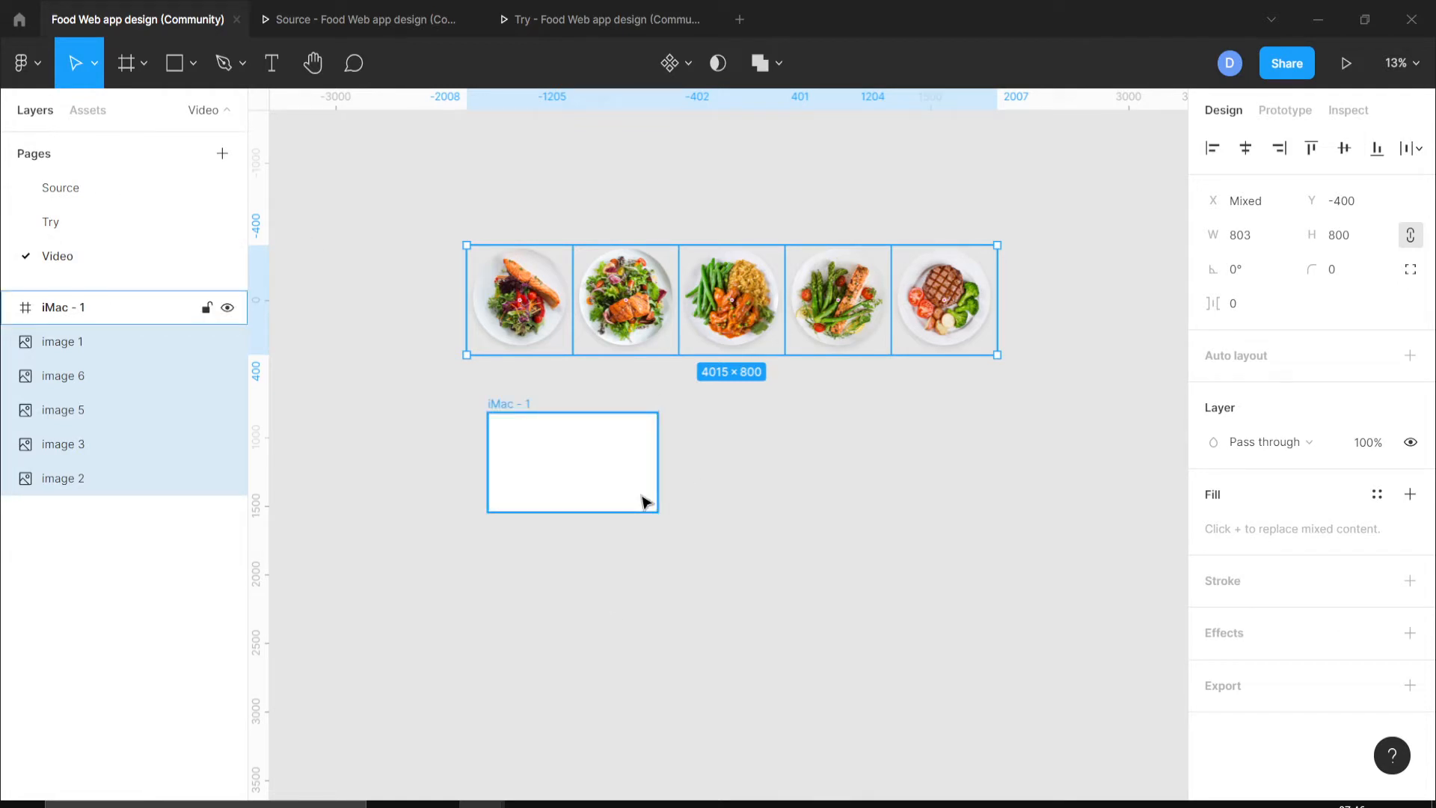
{"action": "scroll", "coordinate": [645, 501], "scroll_direction": "down", "scroll_amount": 2}
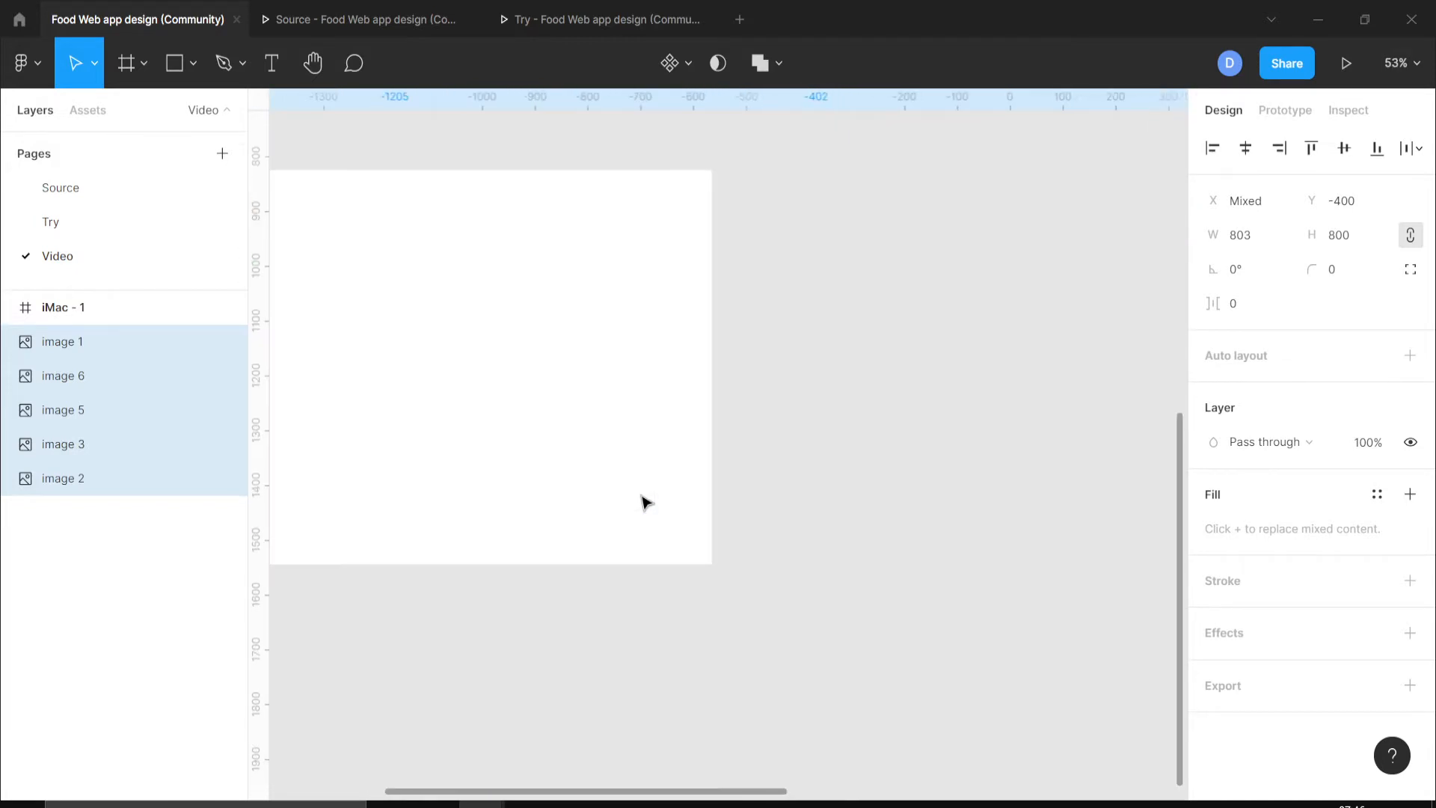
{"action": "scroll", "coordinate": [645, 501], "scroll_direction": "up", "scroll_amount": 5}
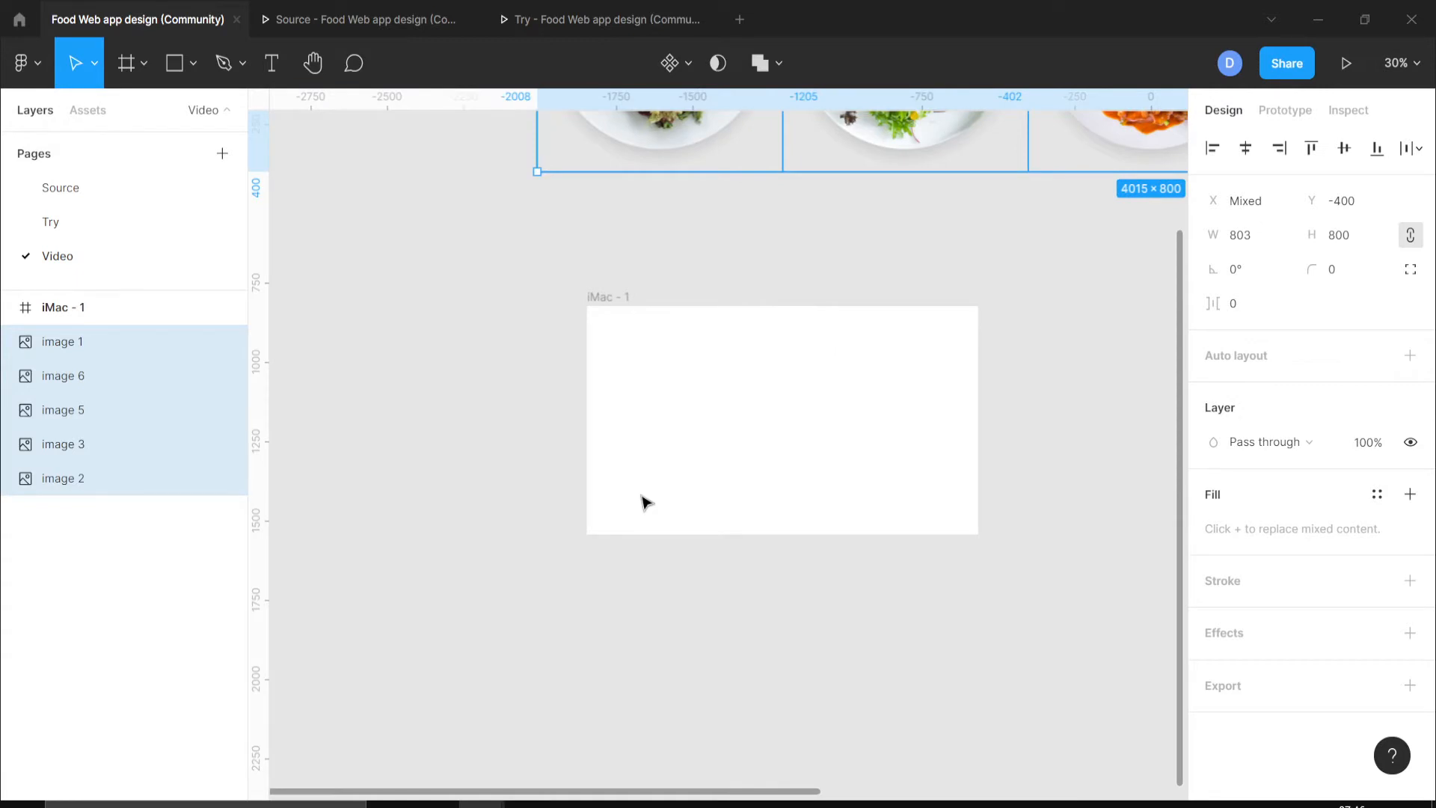
{"action": "scroll", "coordinate": [645, 501], "scroll_direction": "down", "scroll_amount": 4}
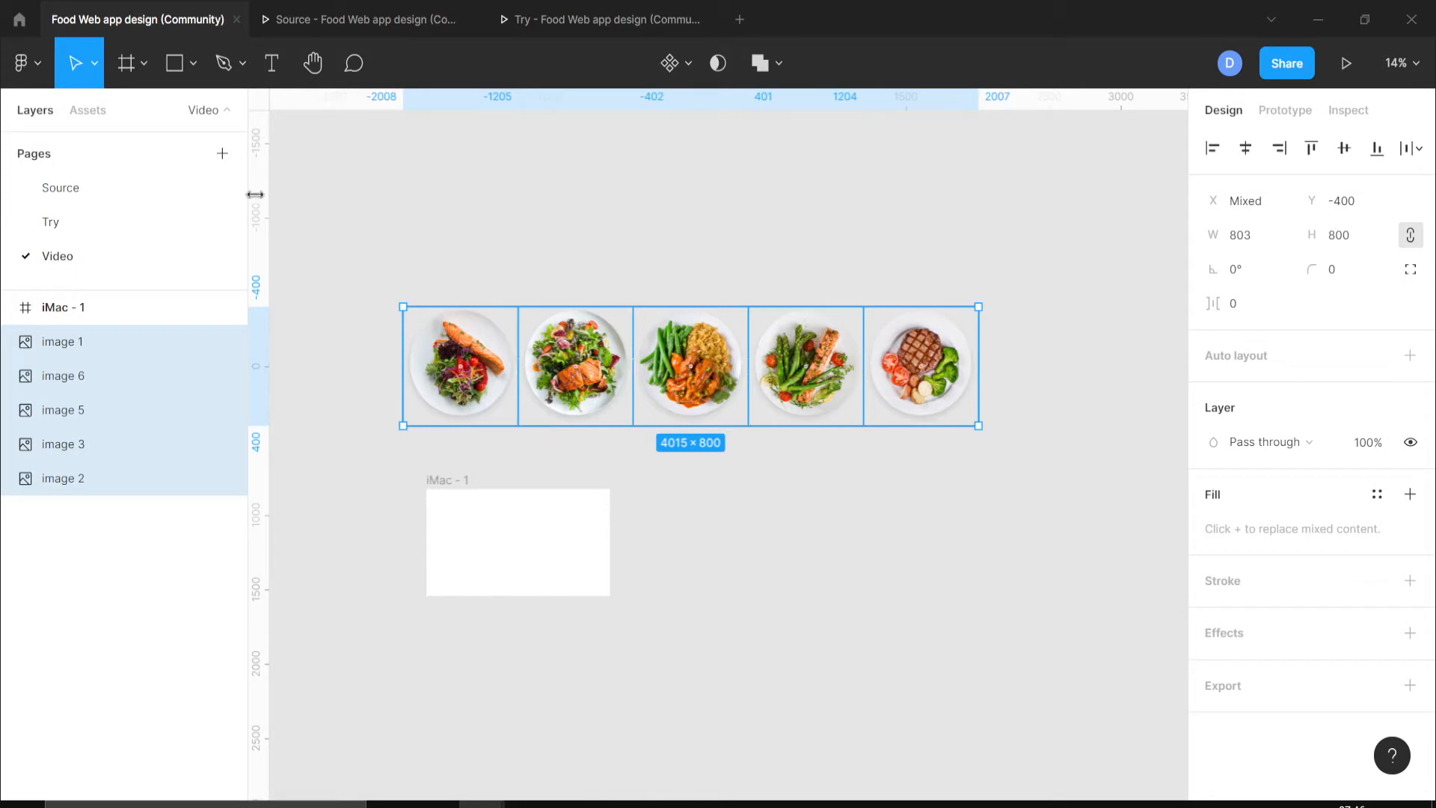
Examine the layouts of the iMac - 1 and iMac - 2 frames on the Source page.
{"action": "left_click", "coordinate": [98, 199]}
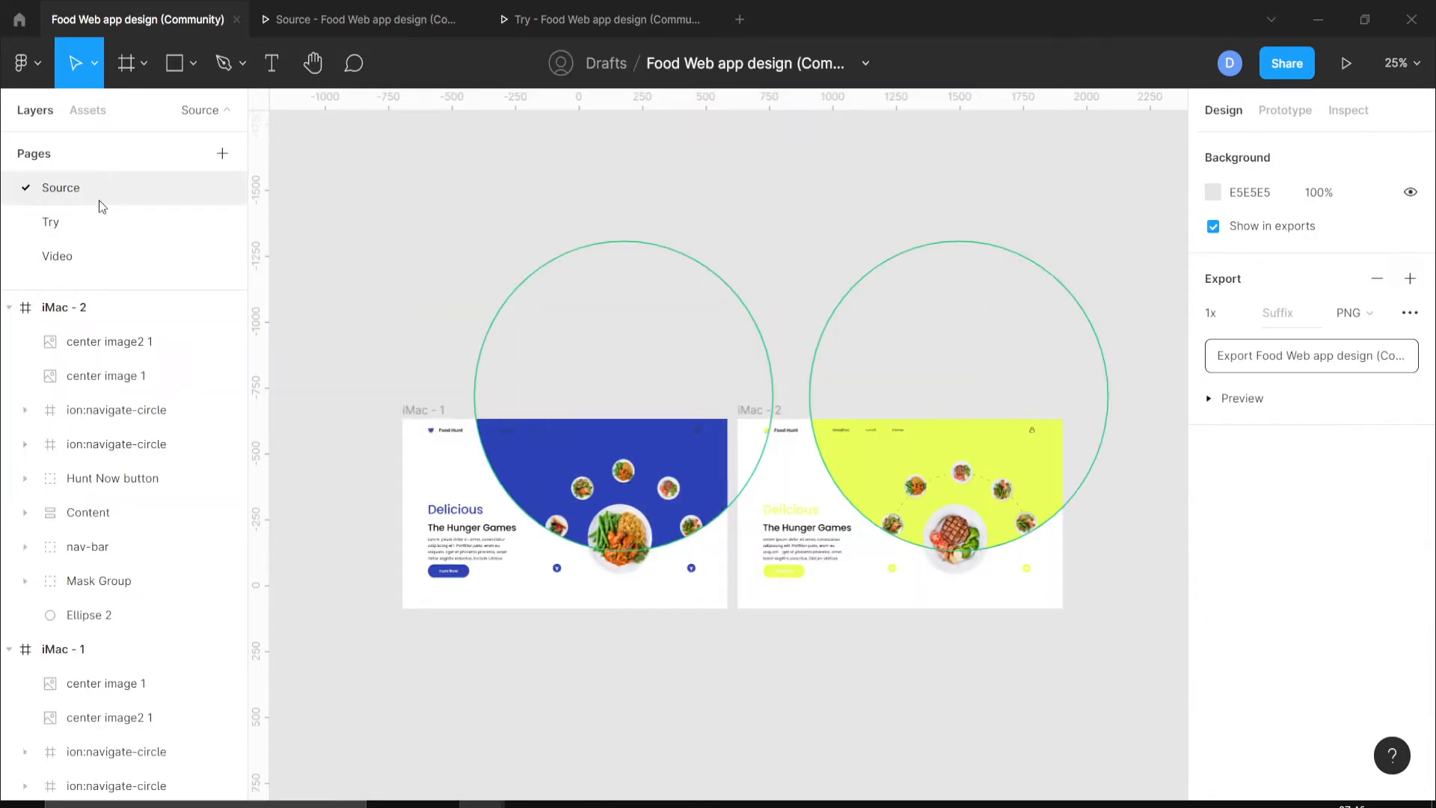
{"action": "scroll", "coordinate": [437, 401], "scroll_direction": "down", "scroll_amount": 3}
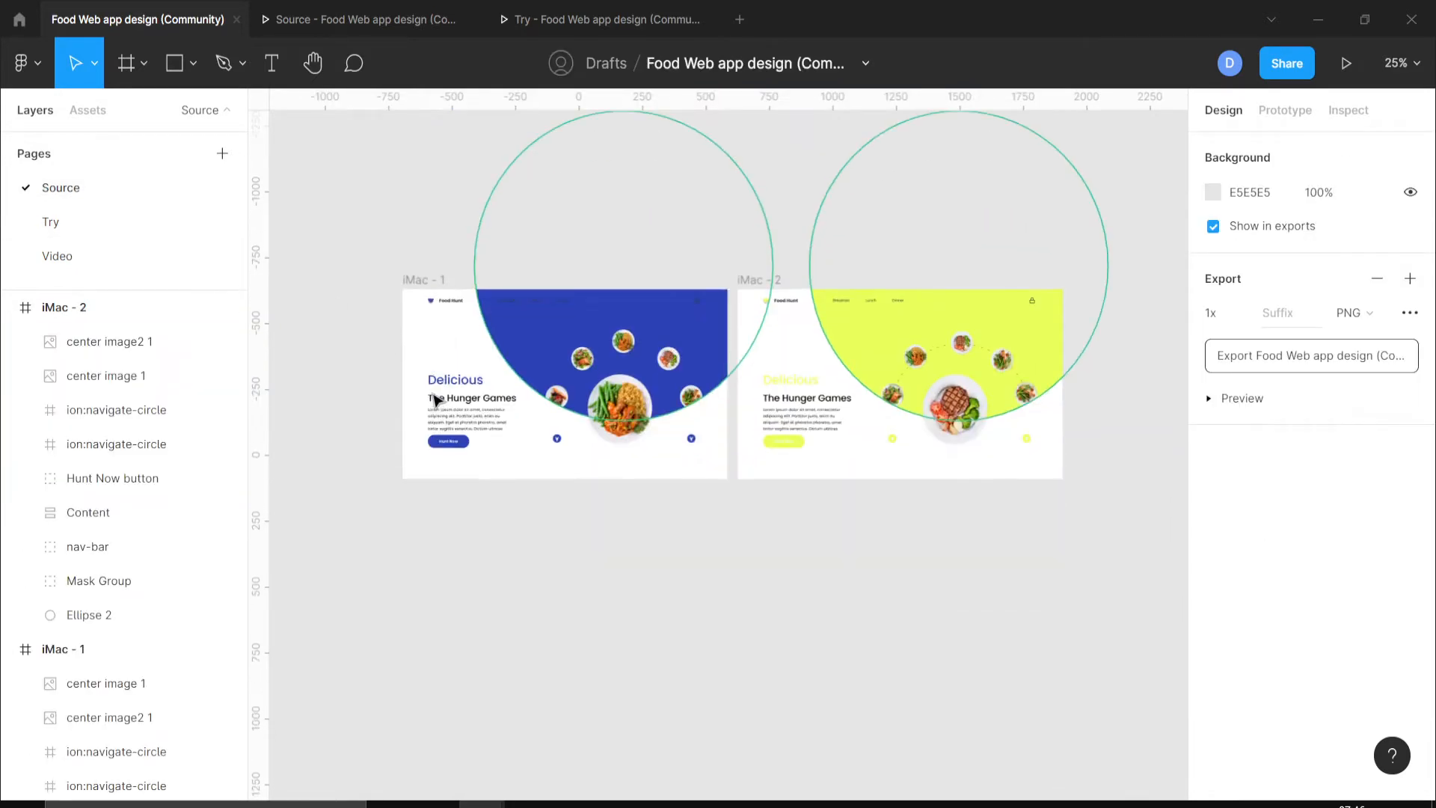
{"action": "scroll", "coordinate": [435, 400], "scroll_direction": "up", "scroll_amount": 3}
{"action": "scroll", "coordinate": [435, 400], "scroll_direction": "down", "scroll_amount": 6}
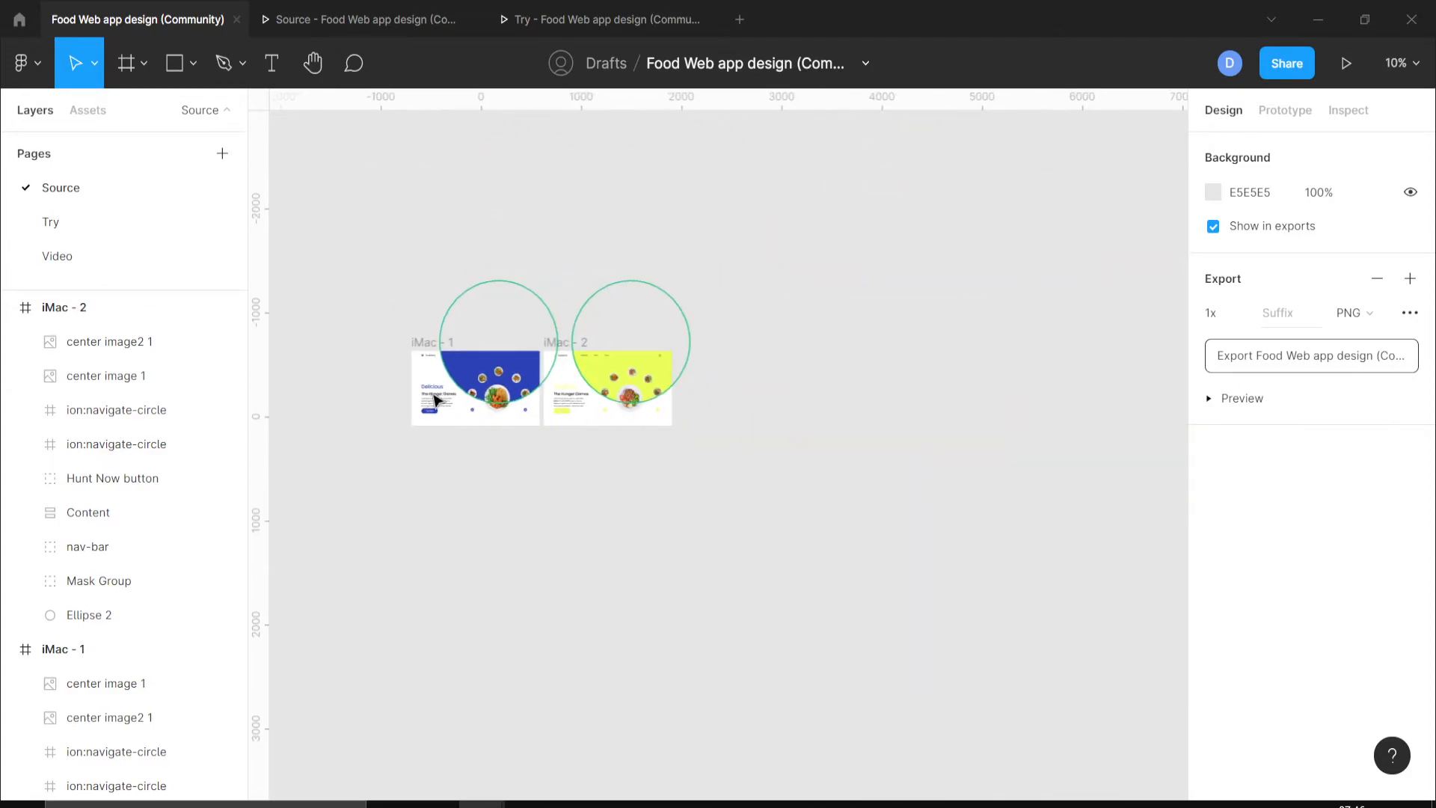
{"action": "scroll", "coordinate": [436, 400], "scroll_direction": "up", "scroll_amount": 10}
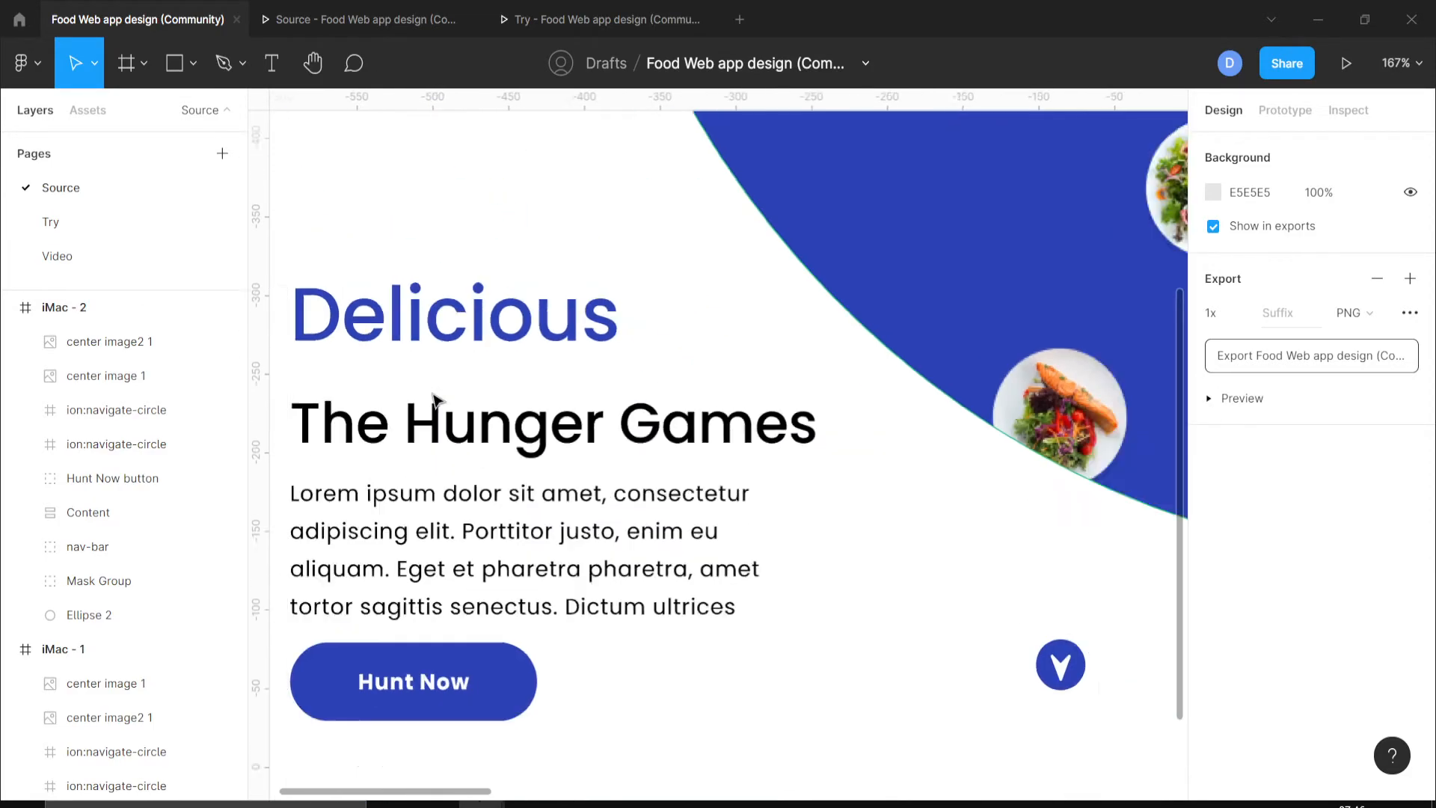
{"action": "scroll", "coordinate": [434, 400], "scroll_direction": "down", "scroll_amount": 5}
{"action": "scroll", "coordinate": [434, 400], "scroll_direction": "up", "scroll_amount": 3}
{"action": "scroll", "coordinate": [434, 400], "scroll_direction": "down", "scroll_amount": 1}
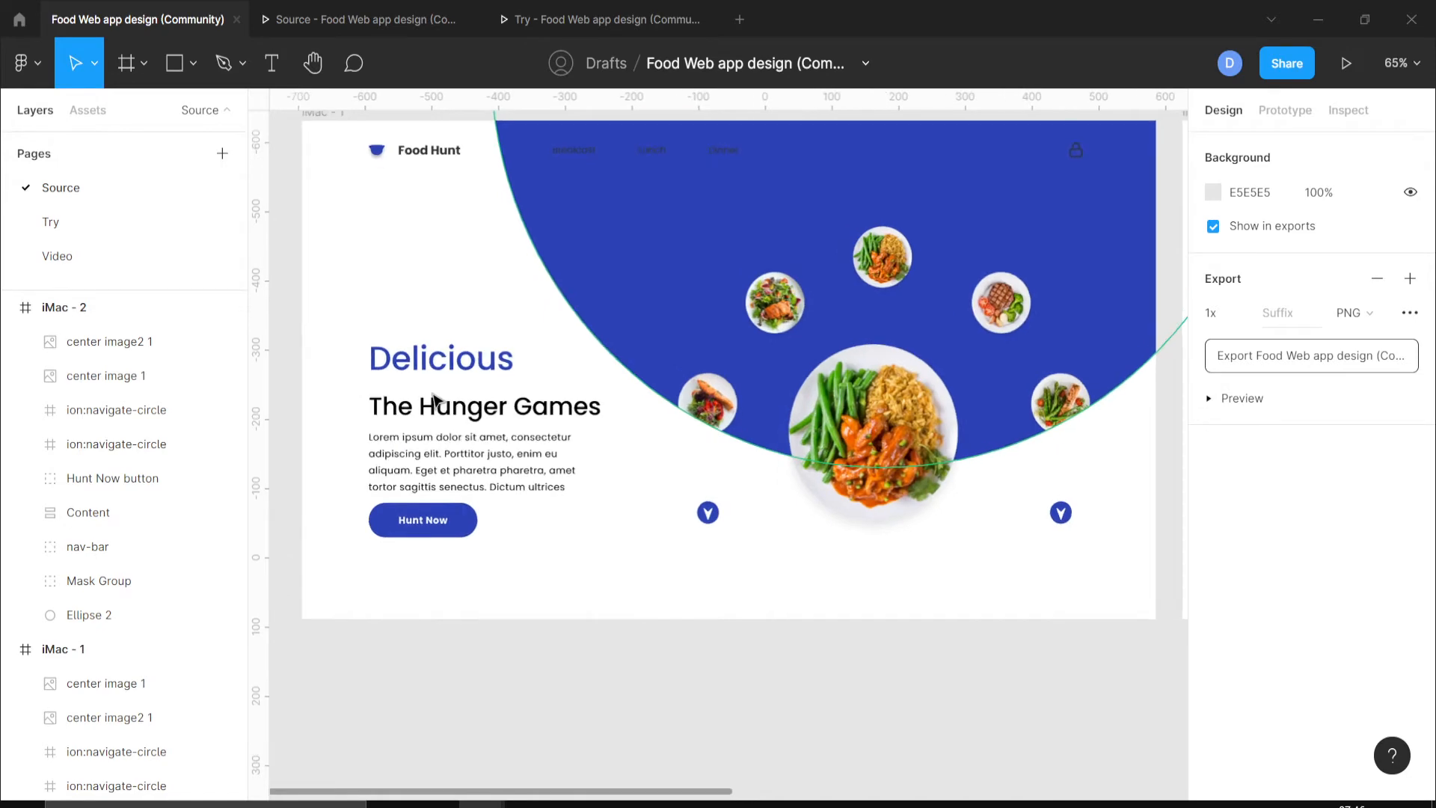
{"action": "scroll", "coordinate": [433, 400], "scroll_direction": "right", "scroll_amount": 6}
{"action": "scroll", "coordinate": [434, 400], "scroll_direction": "up", "scroll_amount": 2}
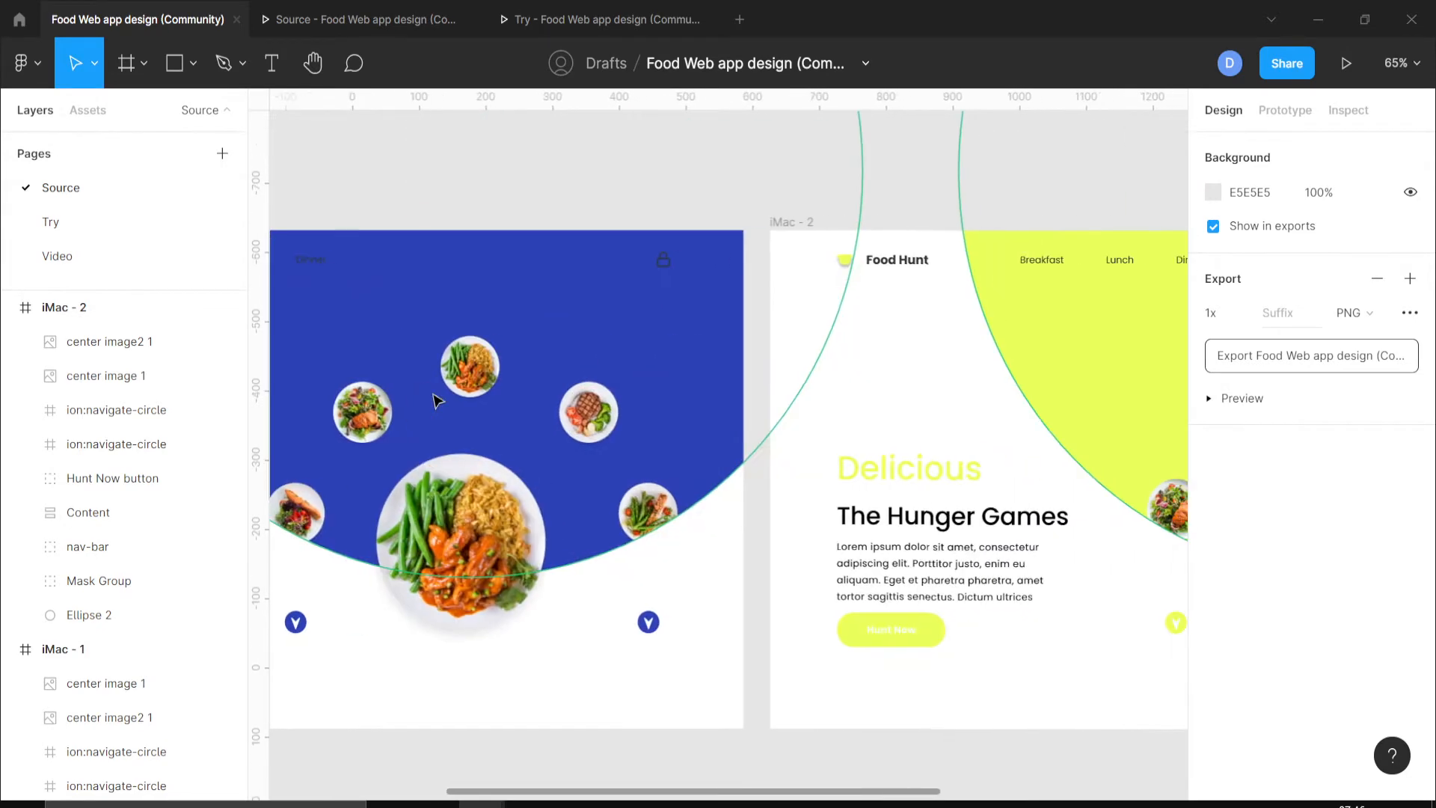
{"action": "scroll", "coordinate": [435, 400], "scroll_direction": "right", "scroll_amount": 5}
{"action": "scroll", "coordinate": [435, 400], "scroll_direction": "left", "scroll_amount": 8}
{"action": "scroll", "coordinate": [435, 400], "scroll_direction": "down", "scroll_amount": 1}
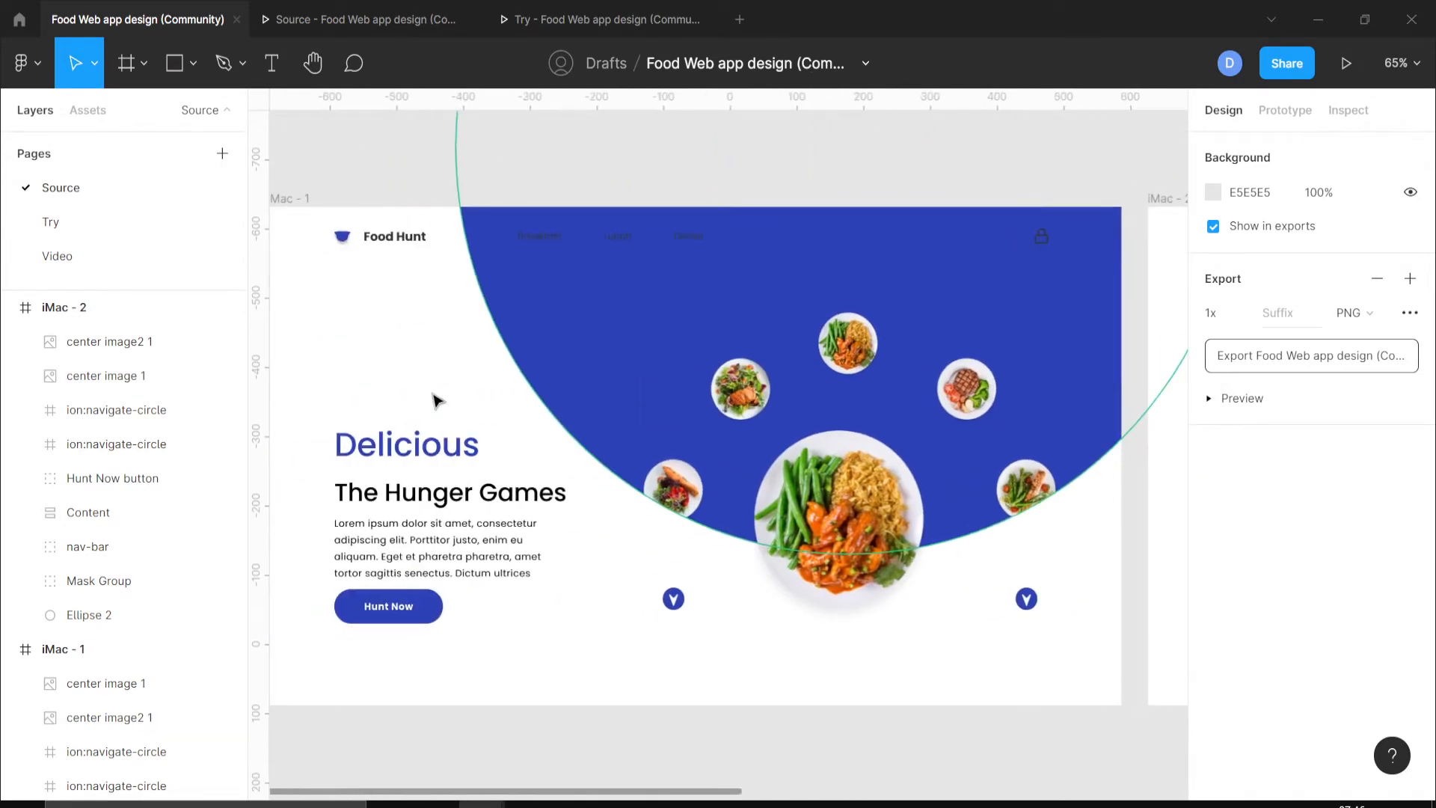
{"action": "scroll", "coordinate": [437, 402], "scroll_direction": "down", "scroll_amount": 2}
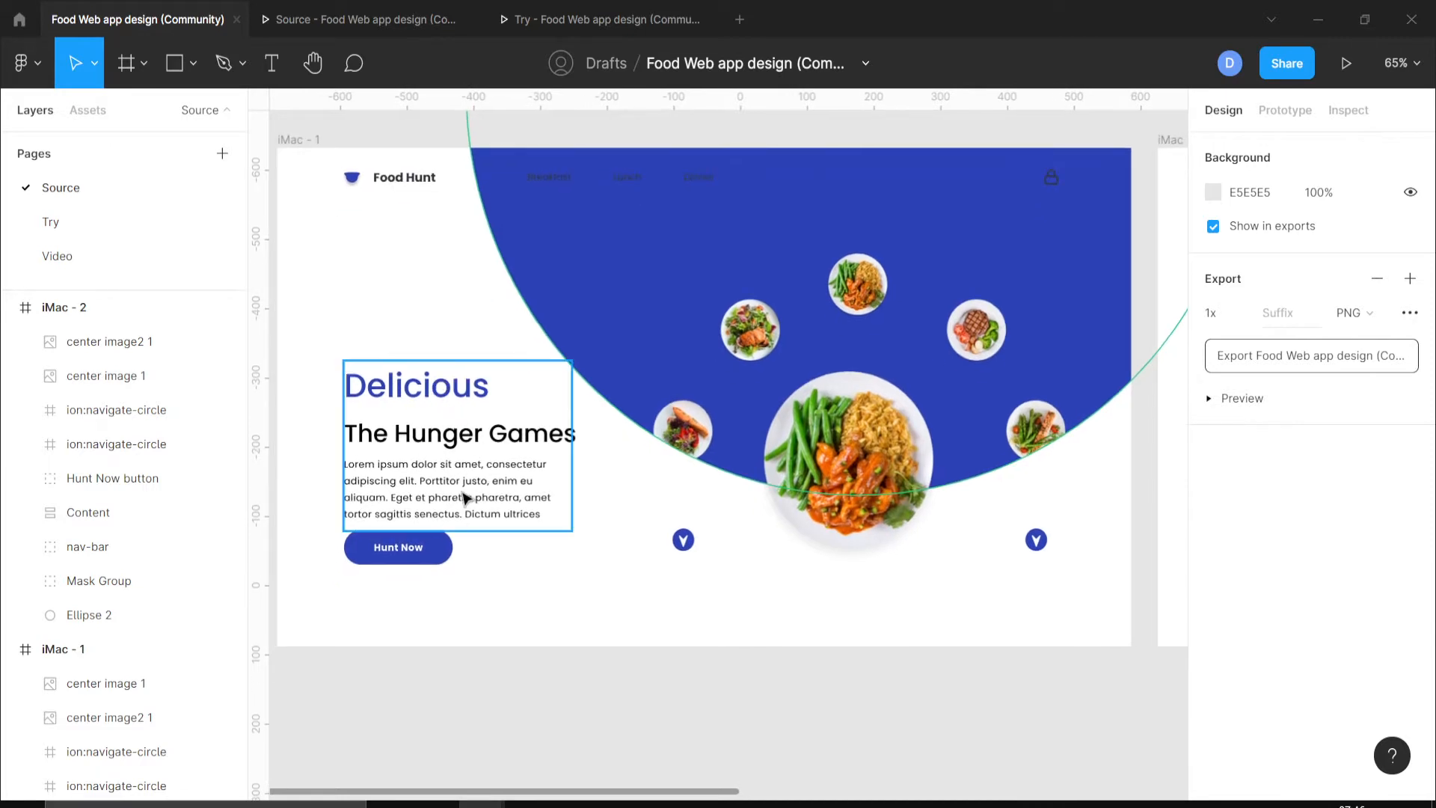
Inspect the Content frame and the nav-bar group in iMac - 1, comparing them with iMac - 2.
{"action": "left_click", "coordinate": [476, 471]}
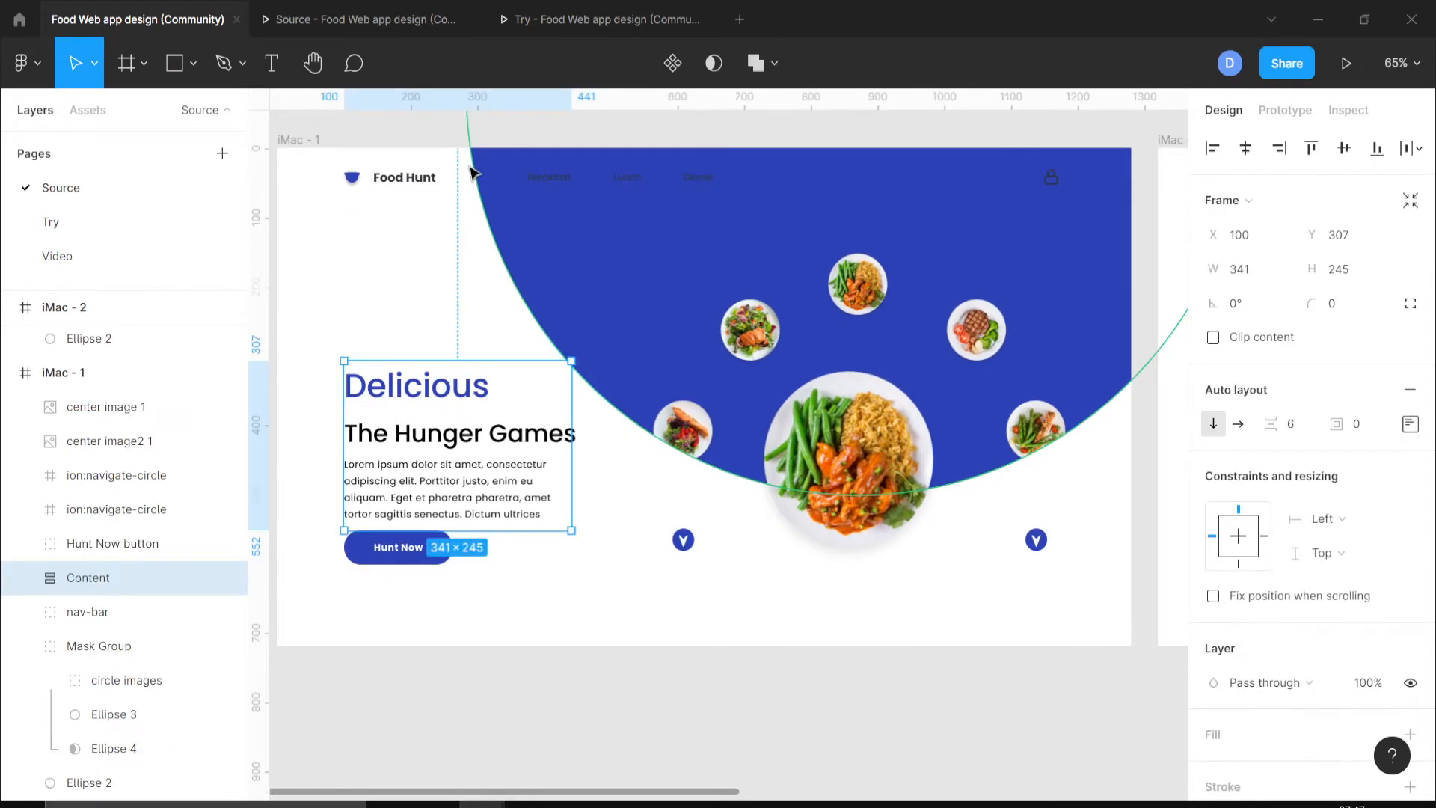
{"action": "left_click", "coordinate": [418, 185]}
{"action": "scroll", "coordinate": [418, 186], "scroll_direction": "right", "scroll_amount": 10}
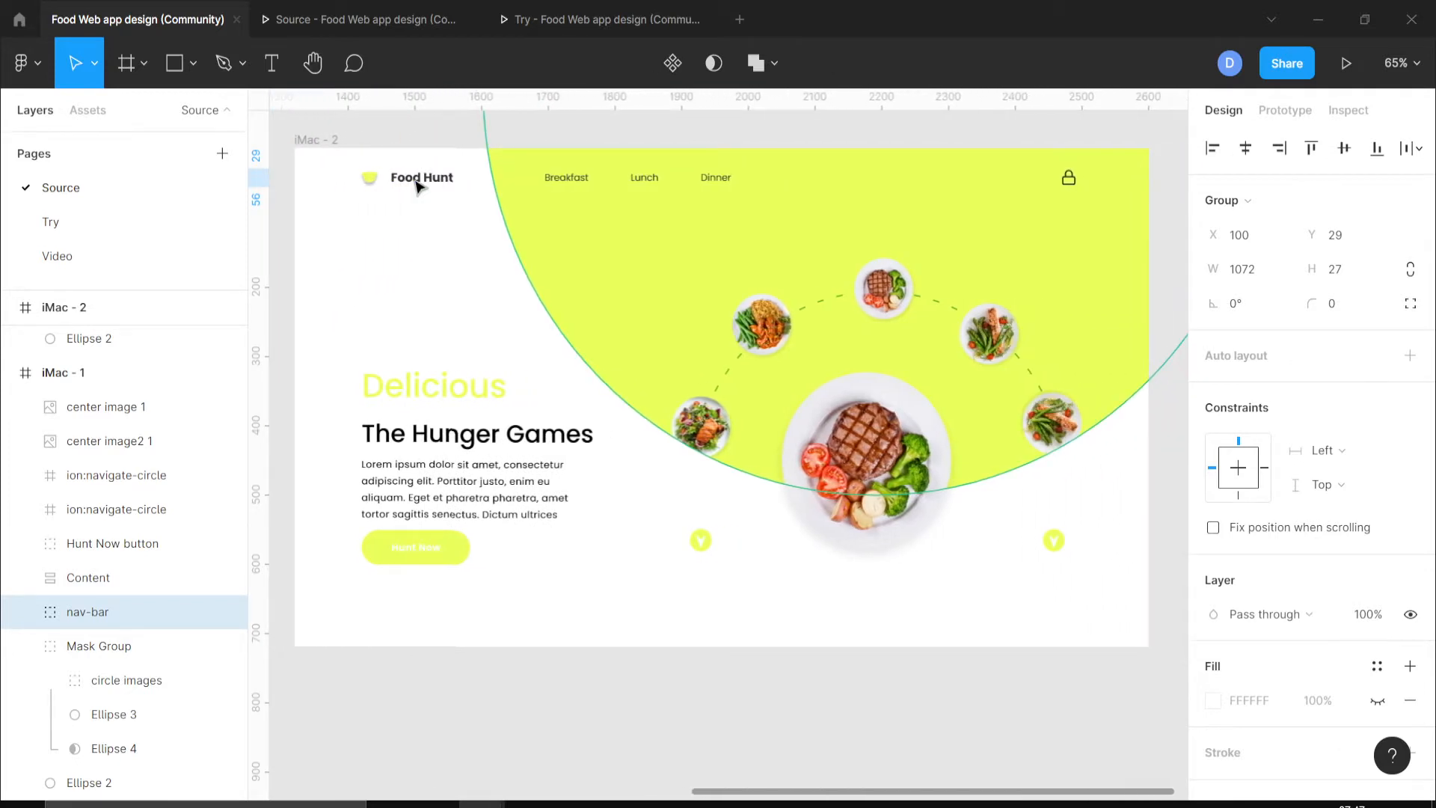
{"action": "scroll", "coordinate": [418, 185], "scroll_direction": "left", "scroll_amount": 10}
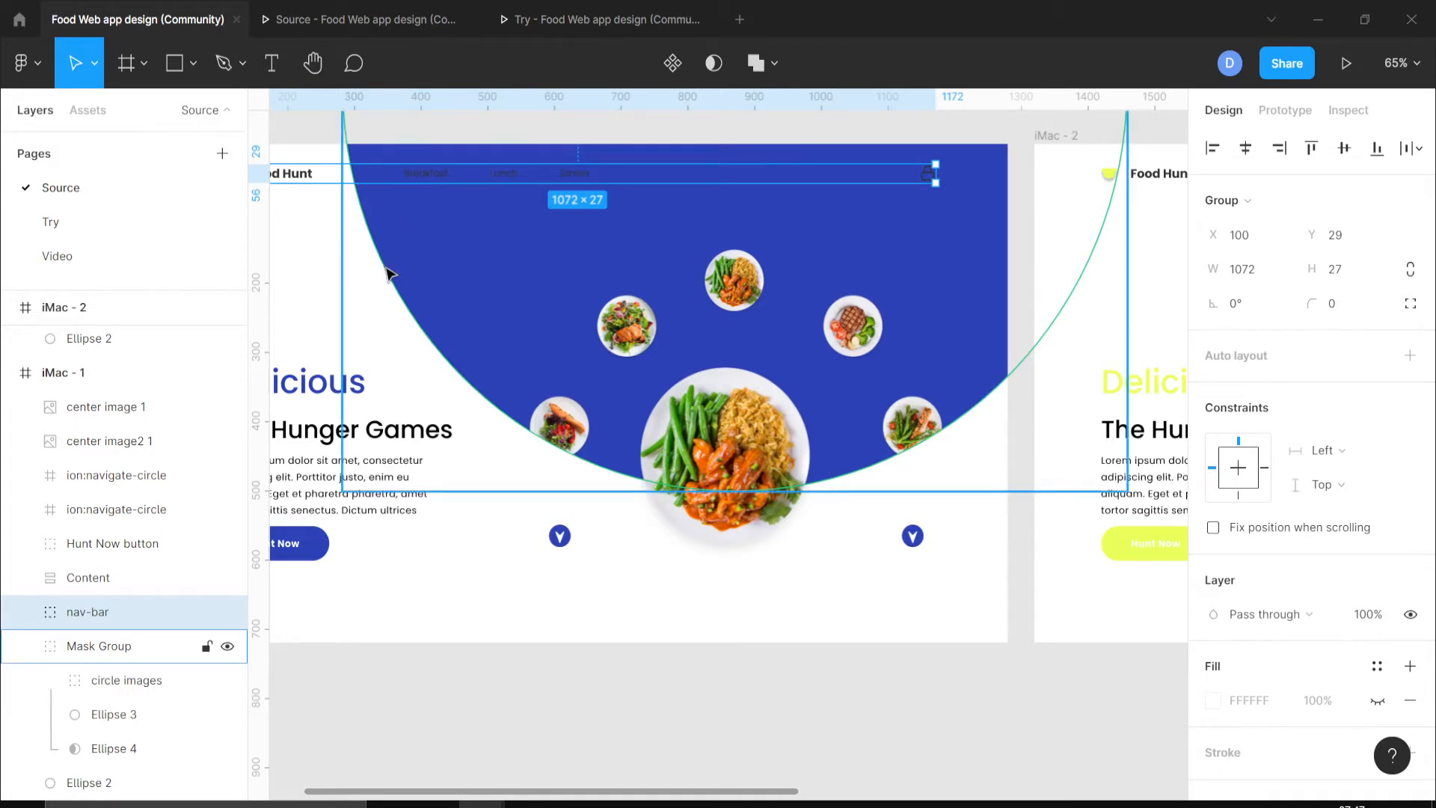
{"action": "scroll", "coordinate": [386, 273], "scroll_direction": "left", "scroll_amount": 5}
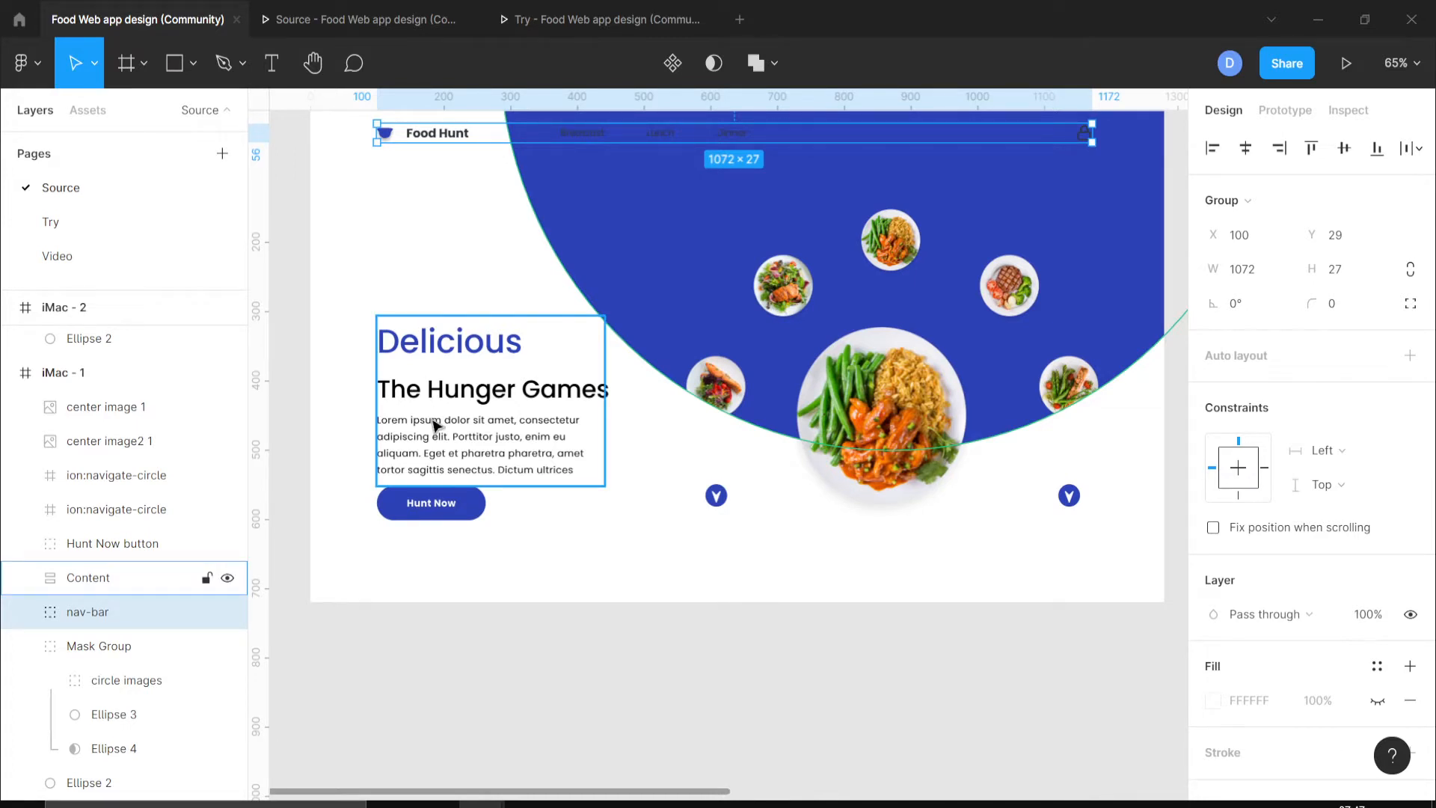
Review the whole iMac - 1 design on the Source page and compare it with the Try page.
{"action": "scroll", "coordinate": [436, 425], "scroll_direction": "up", "scroll_amount": 4}
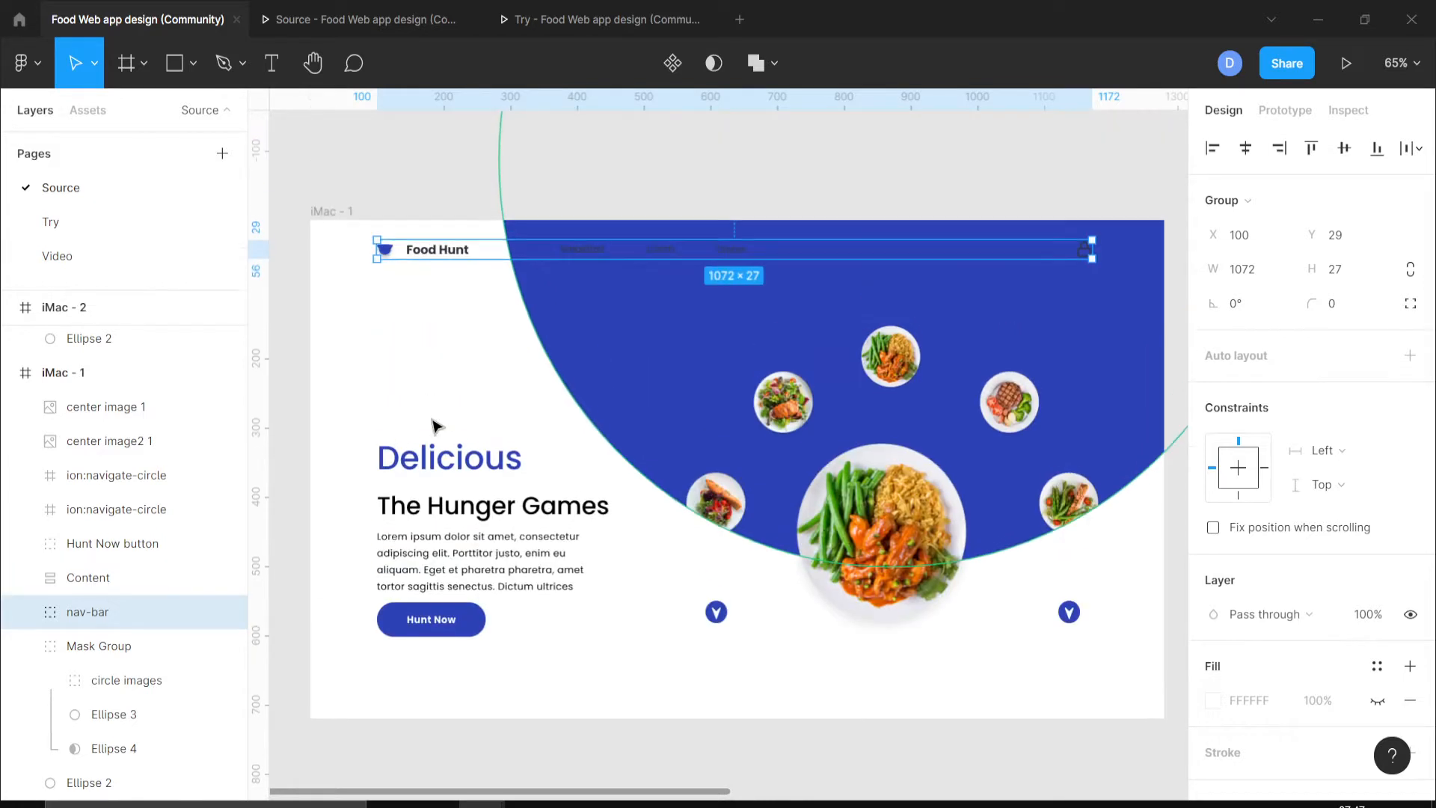
{"action": "scroll", "coordinate": [436, 425], "scroll_direction": "right", "scroll_amount": 10}
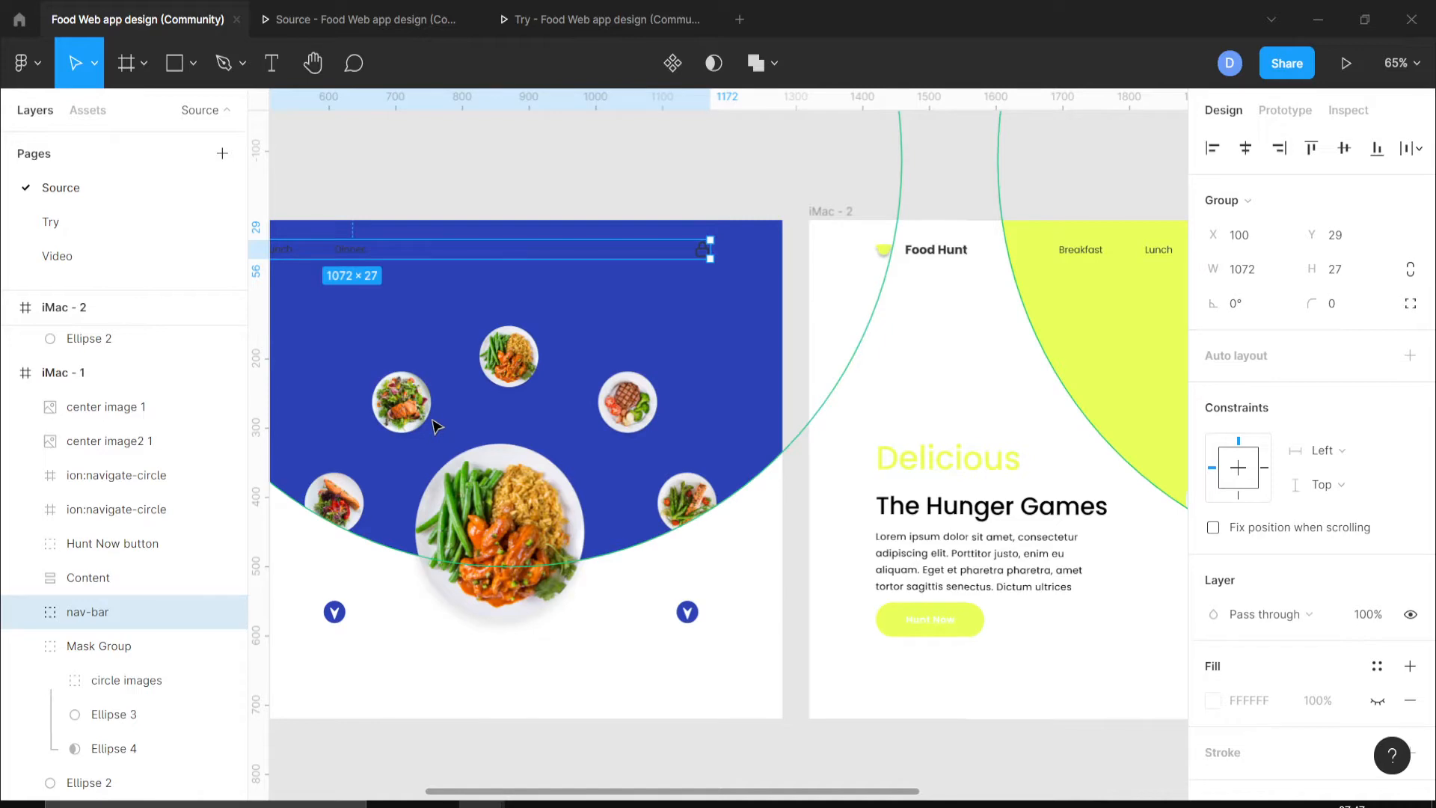
{"action": "scroll", "coordinate": [436, 422], "scroll_direction": "left", "scroll_amount": 8}
{"action": "scroll", "coordinate": [436, 420], "scroll_direction": "down", "scroll_amount": 7}
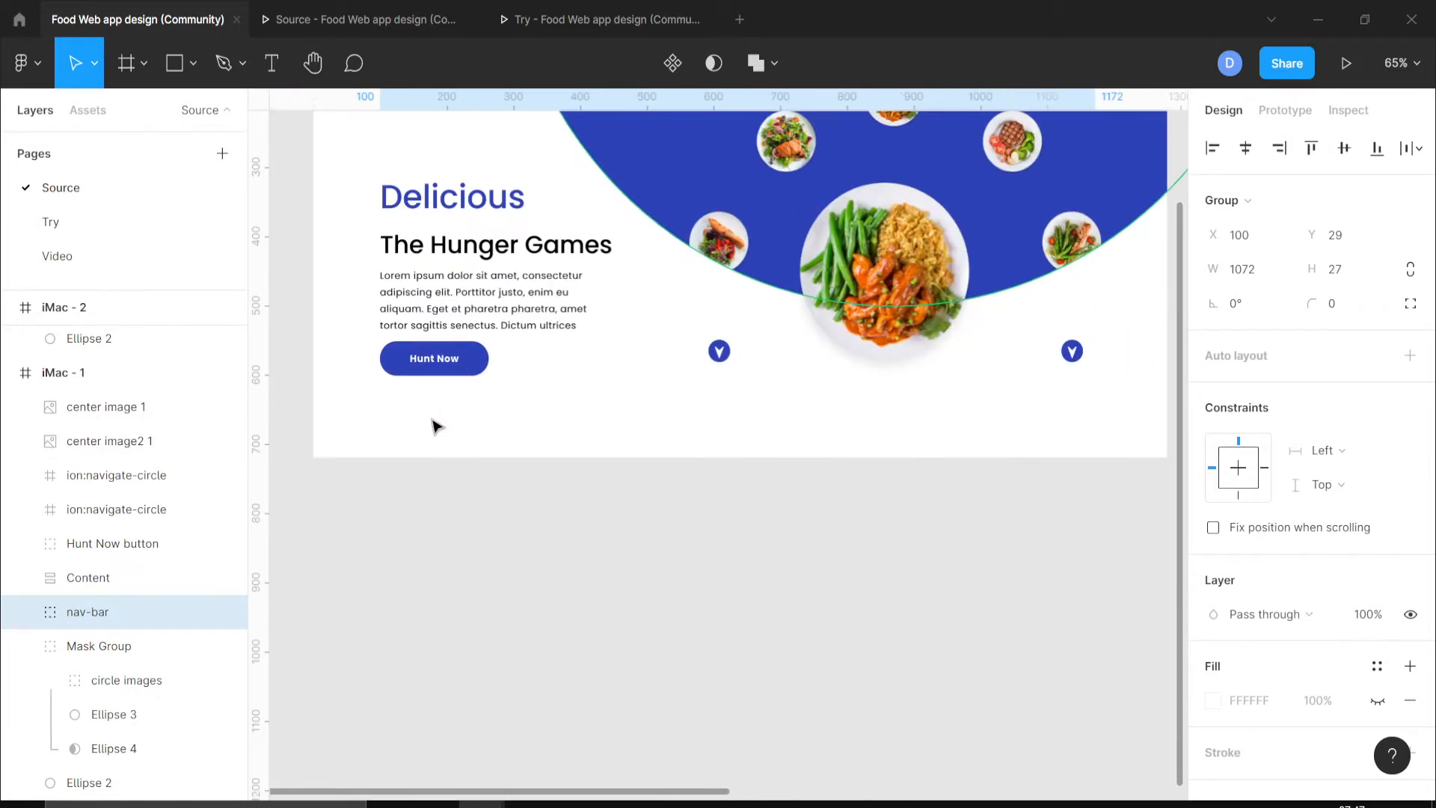
{"action": "scroll", "coordinate": [436, 420], "scroll_direction": "up", "scroll_amount": 3}
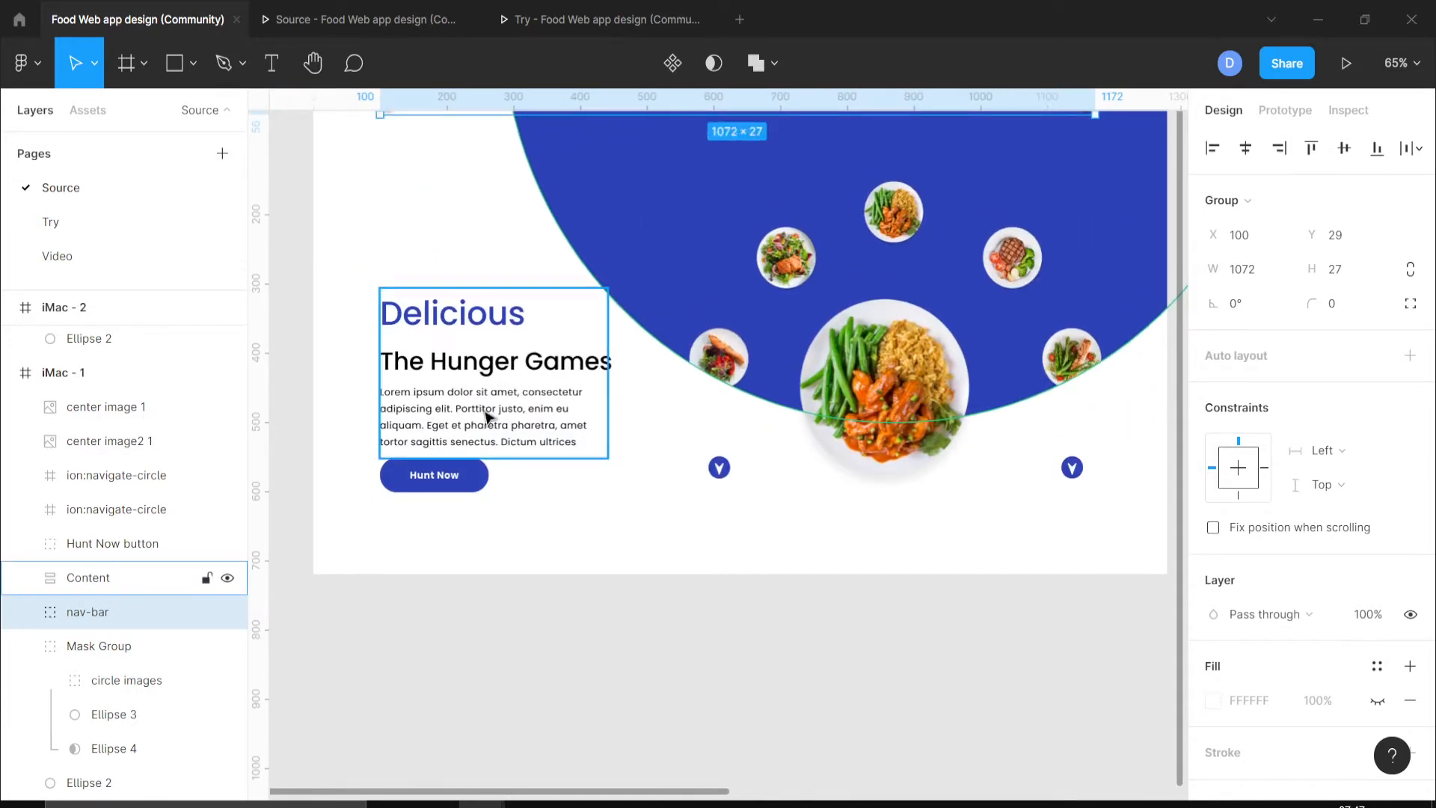
{"action": "scroll", "coordinate": [486, 416], "scroll_direction": "up", "scroll_amount": 6}
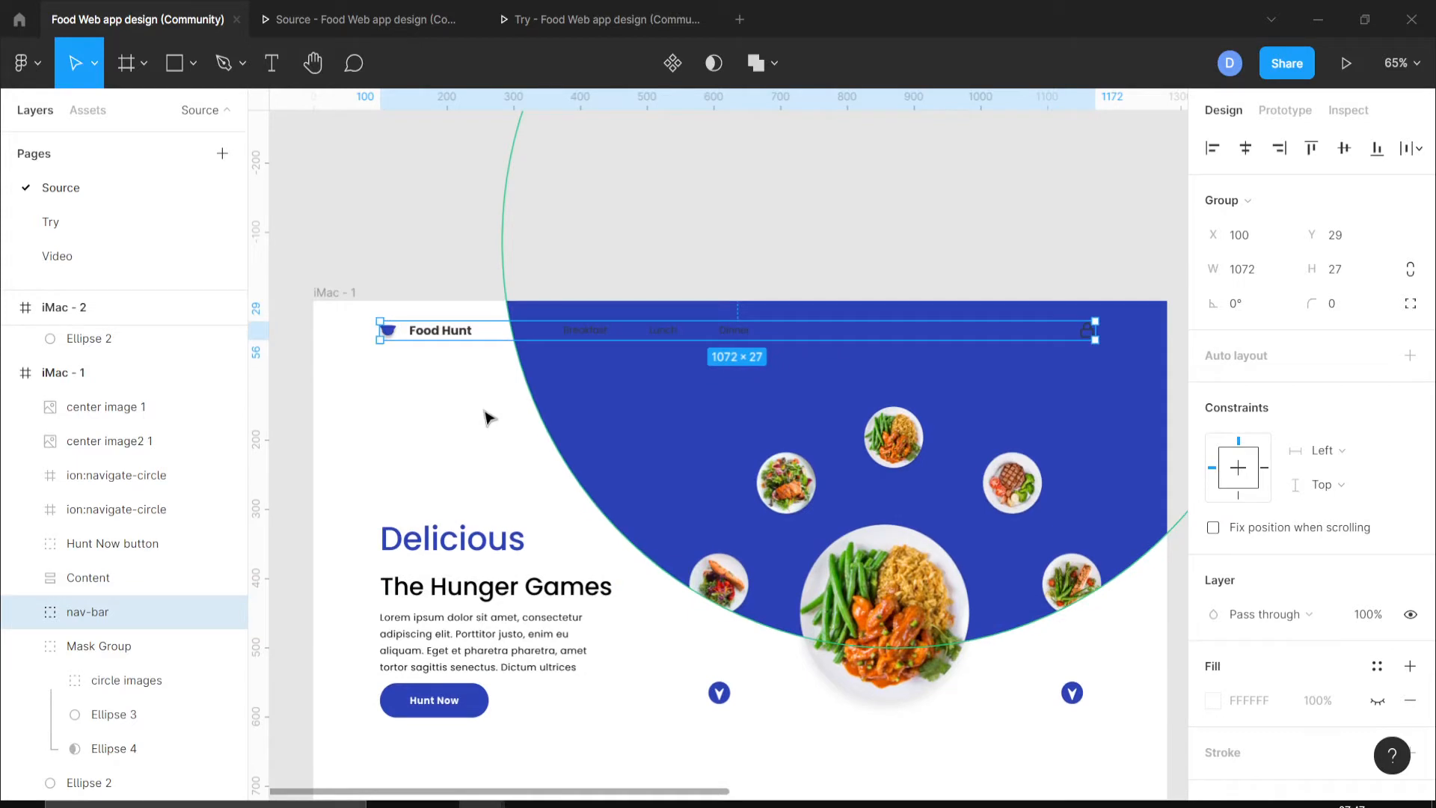
{"action": "scroll", "coordinate": [486, 416], "scroll_direction": "down", "scroll_amount": 4}
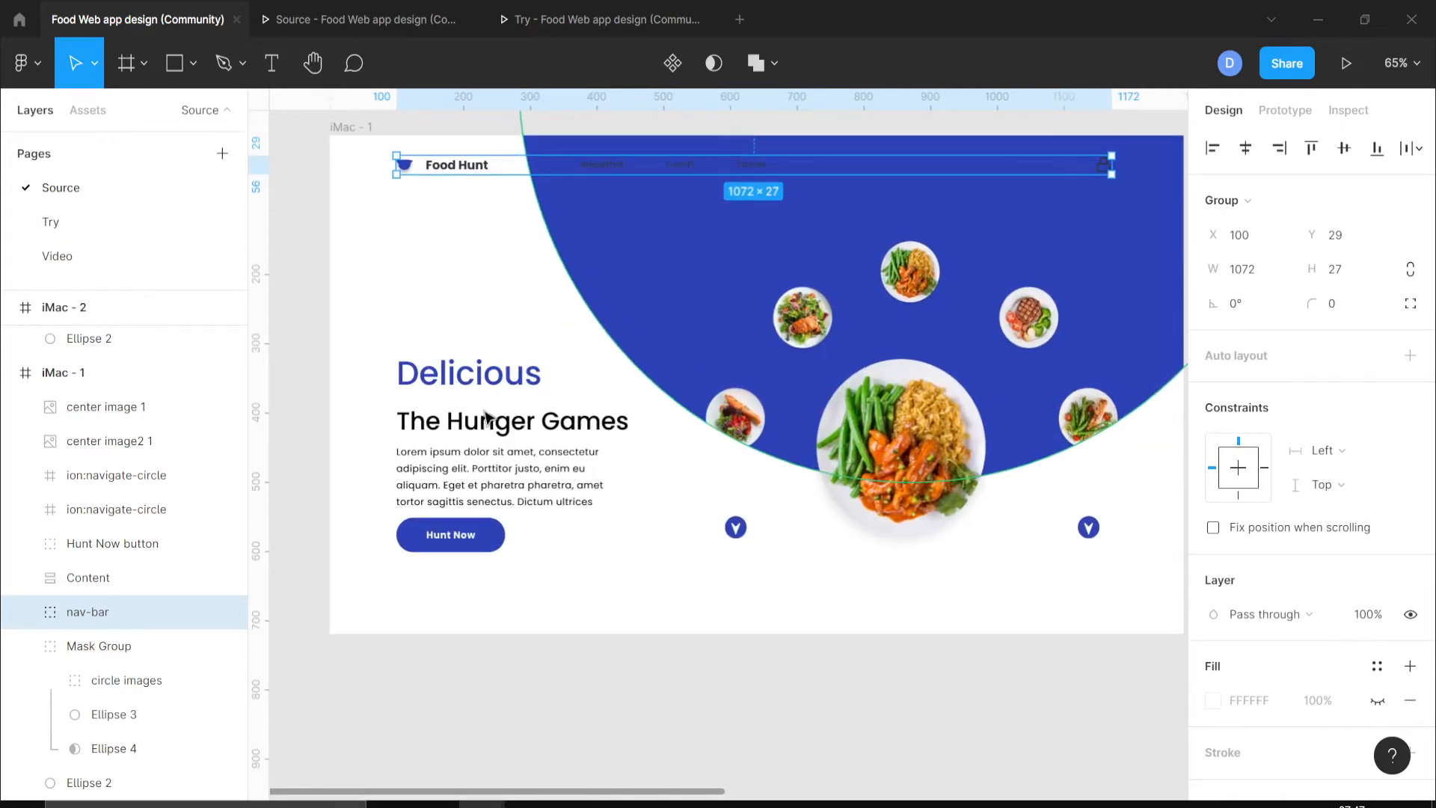
{"action": "left_click", "coordinate": [146, 217]}
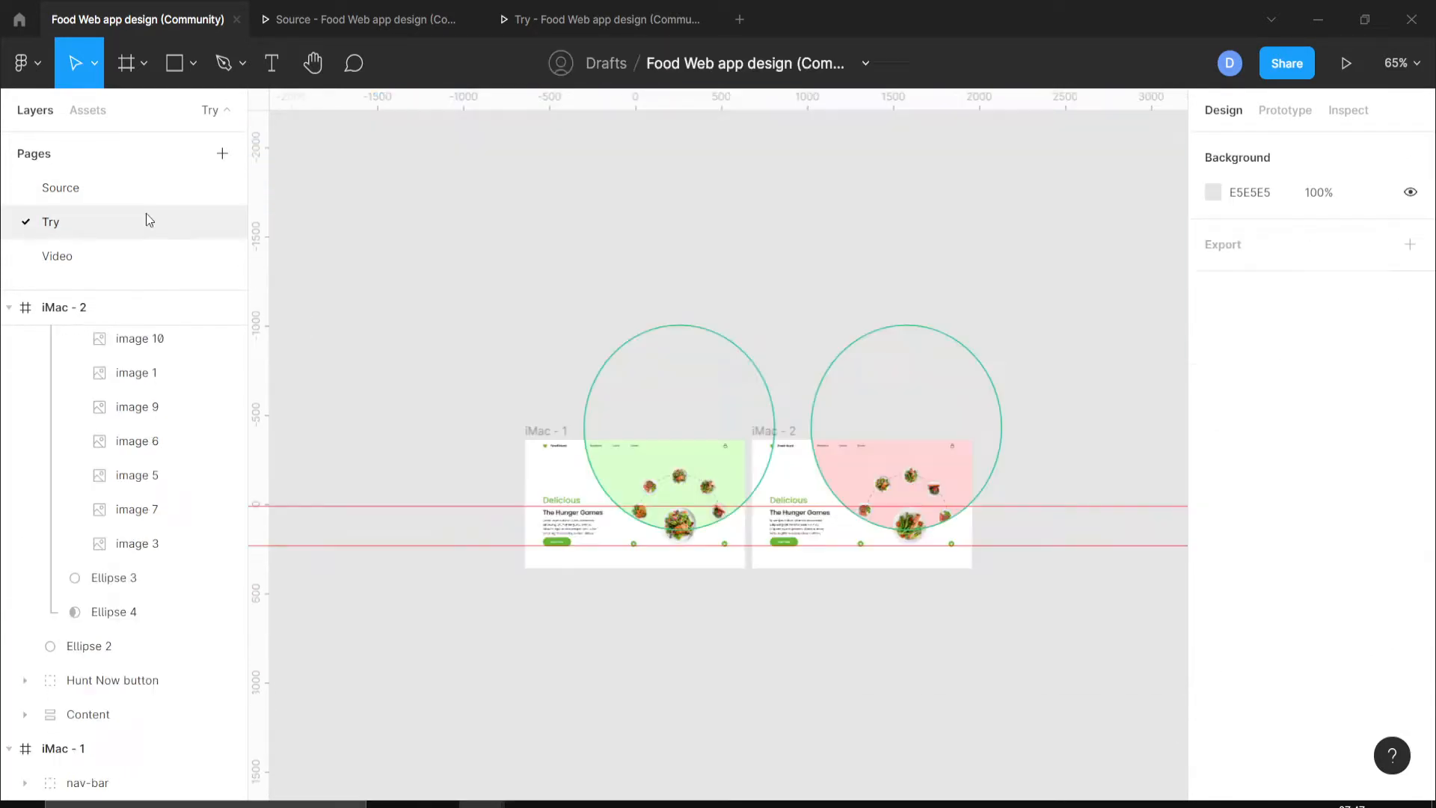
{"action": "left_click", "coordinate": [103, 183]}
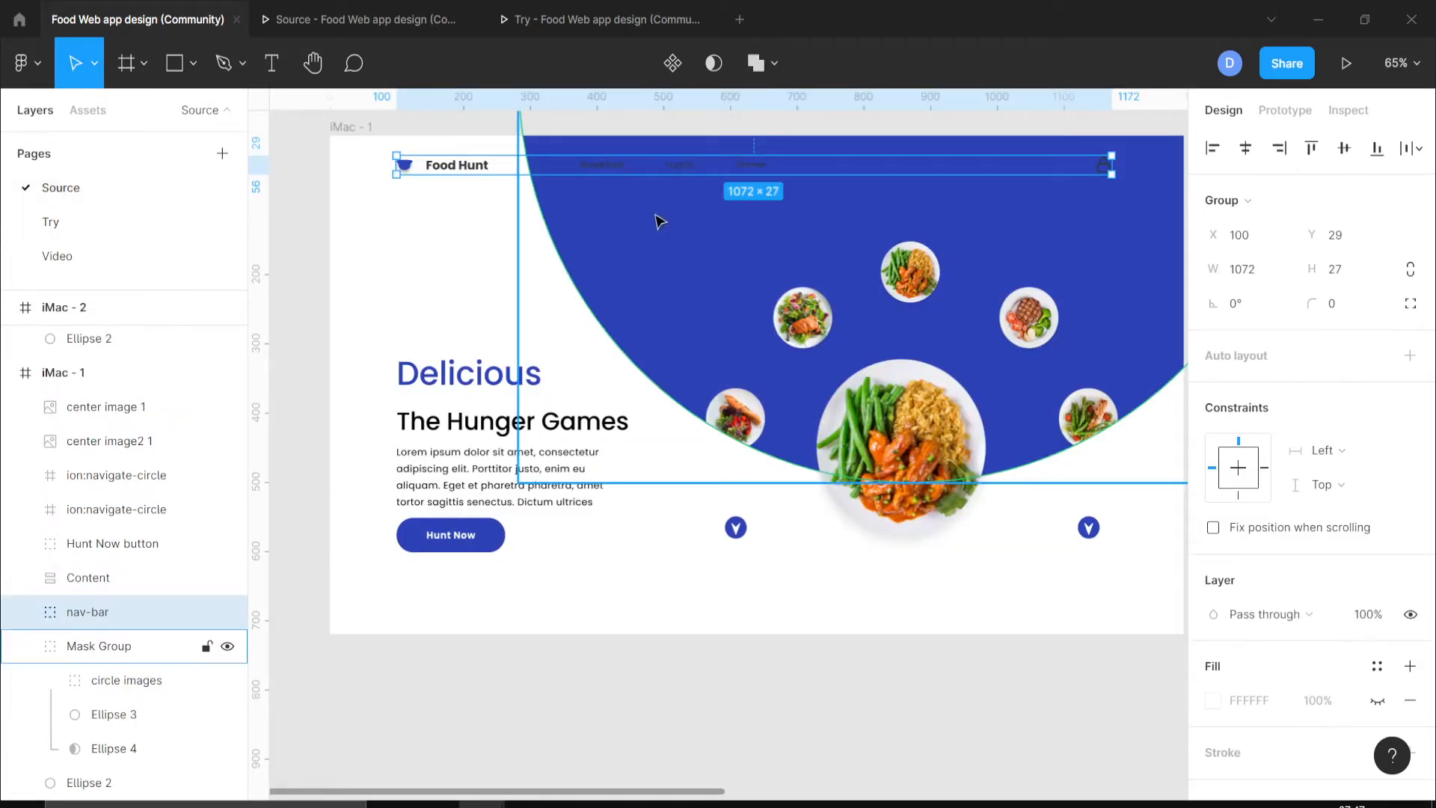
Copy the nav-bar, Content, Hunt Now button and both navigation icons from Source's iMac - 1 into the blank iMac - 1 frame on the Video page.
{"action": "left_click", "coordinate": [485, 438], "text": "shift"}
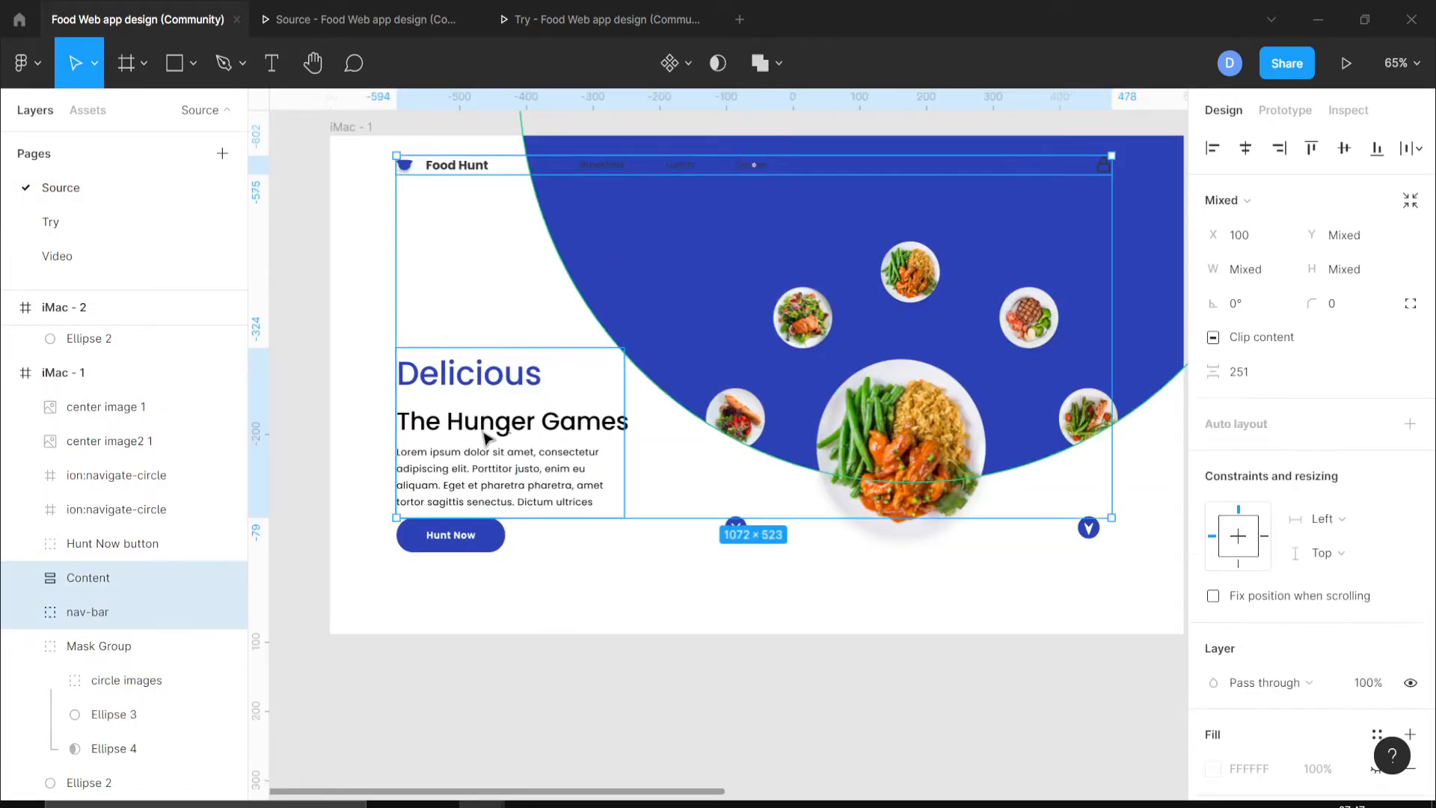
{"action": "left_click", "coordinate": [458, 540], "text": "shift"}
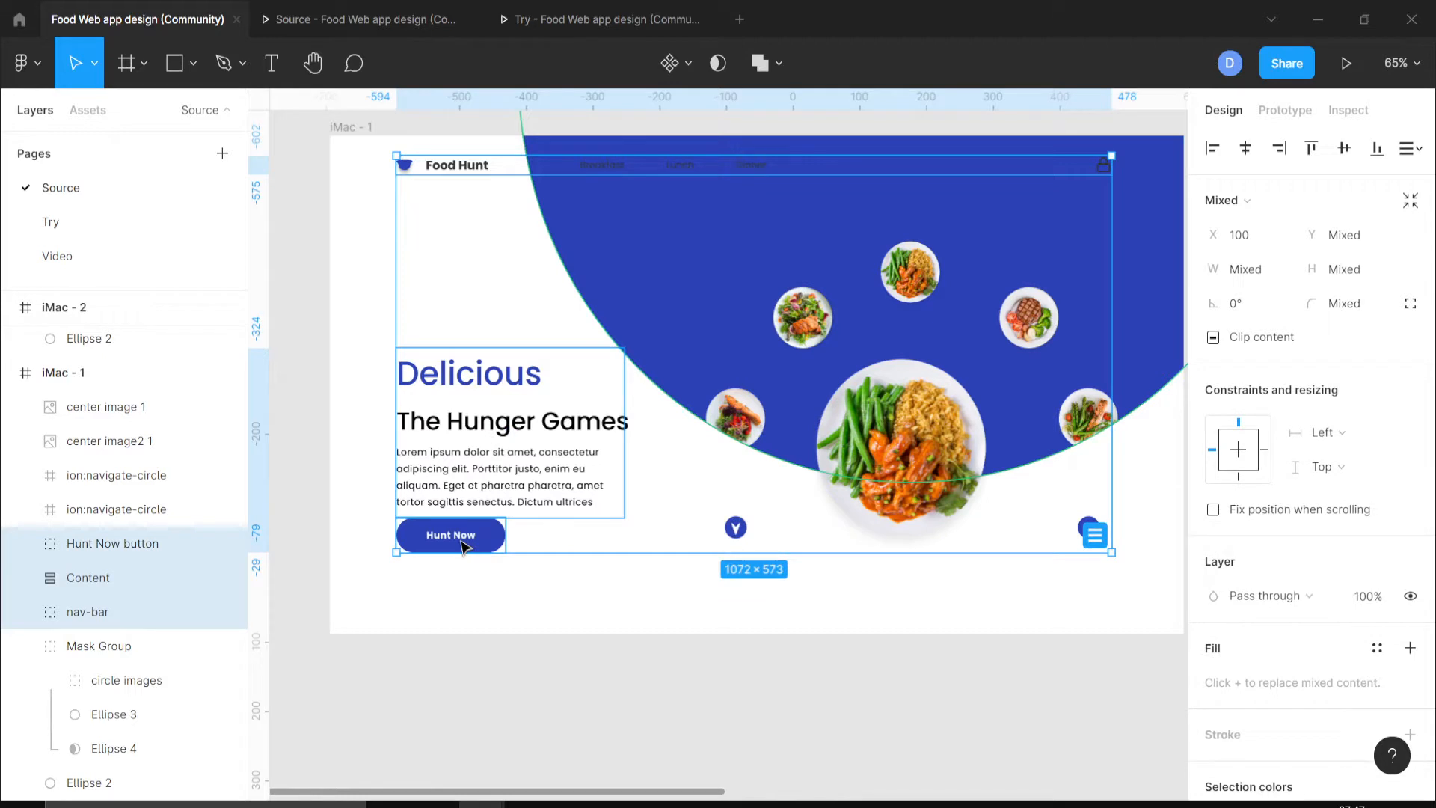
{"action": "left_click", "coordinate": [736, 527], "text": "shift"}
{"action": "left_click", "coordinate": [1078, 536], "text": "shift"}
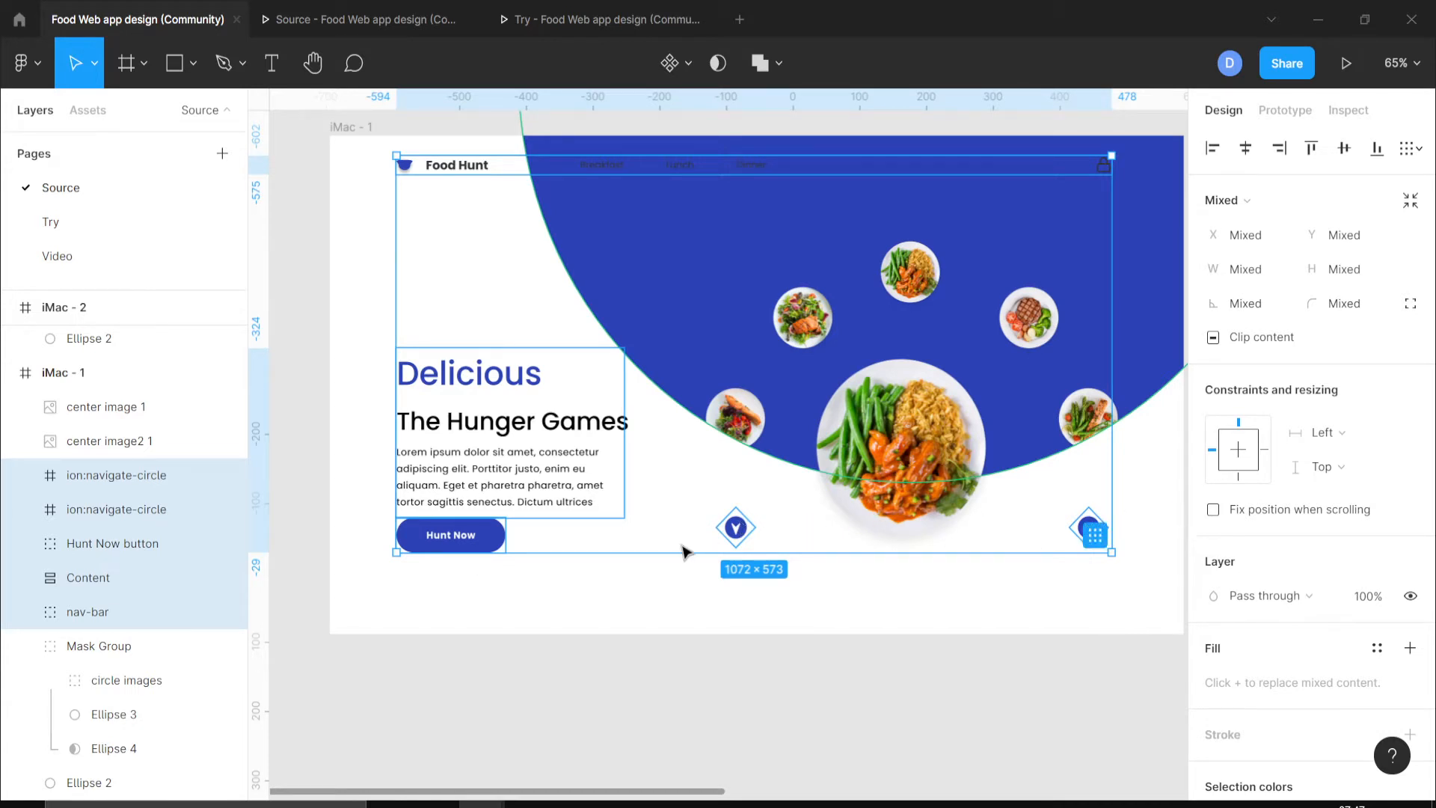
{"action": "left_click", "coordinate": [106, 254]}
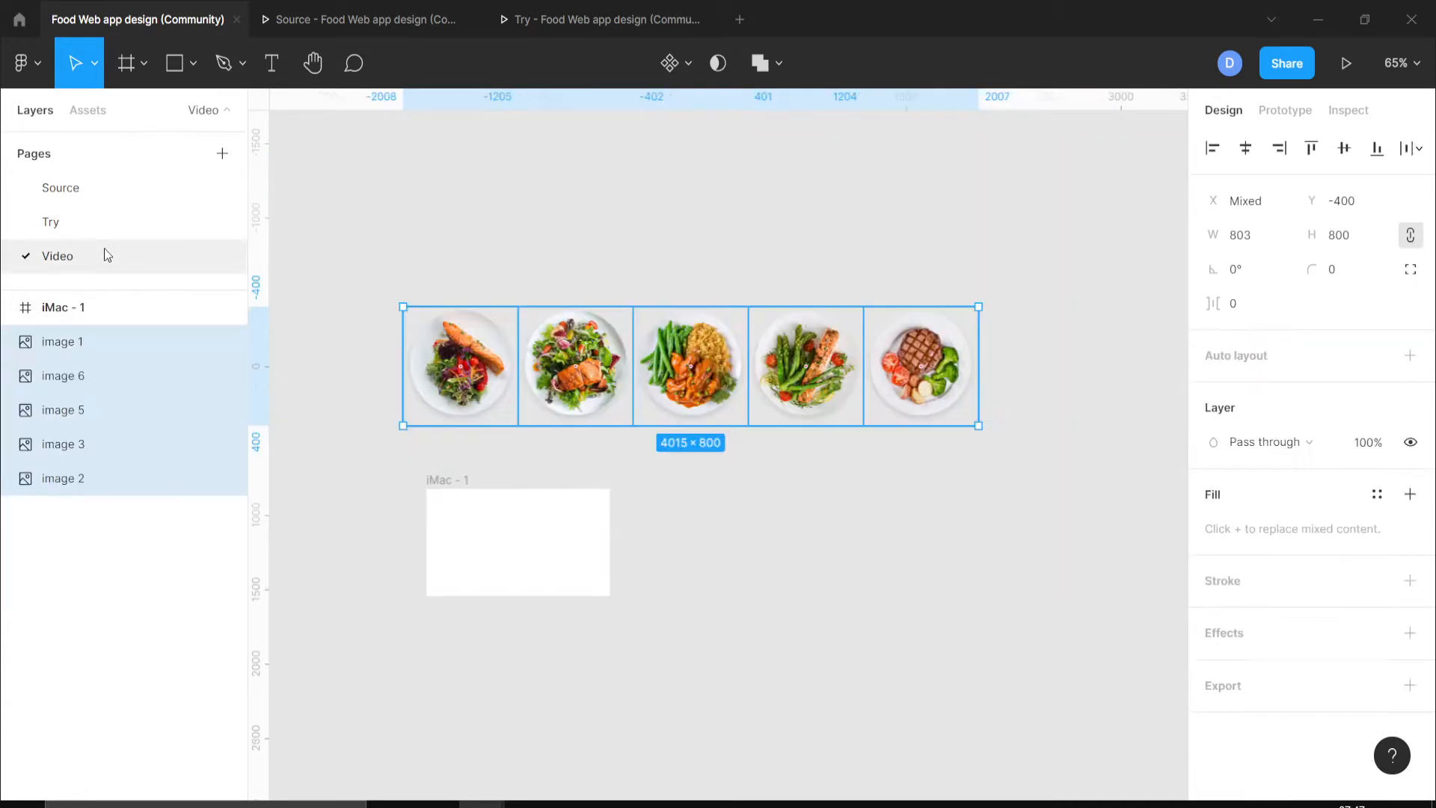
{"action": "left_click", "coordinate": [440, 486]}
{"action": "key", "text": "ctrl+v"}
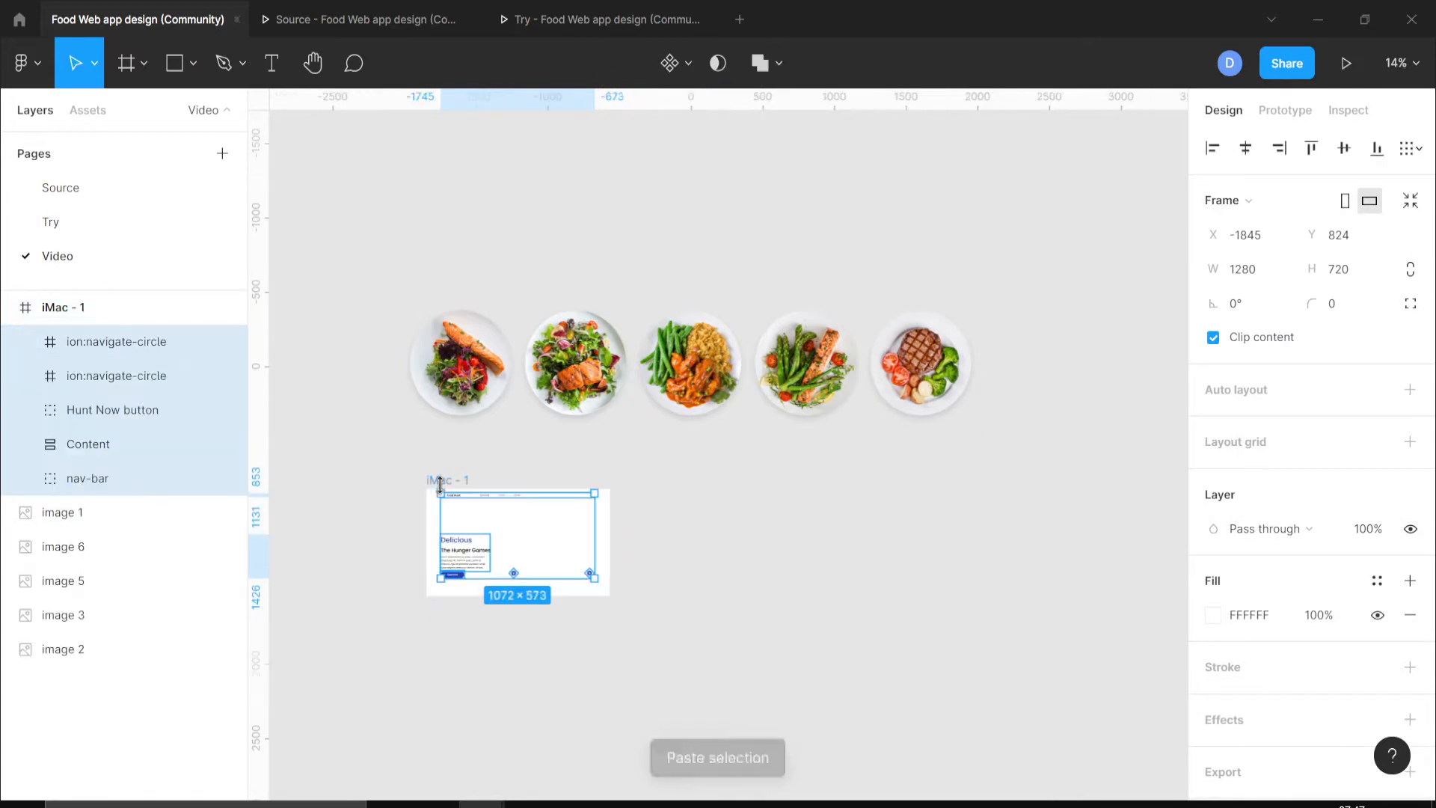
{"action": "key", "text": "shift+2"}
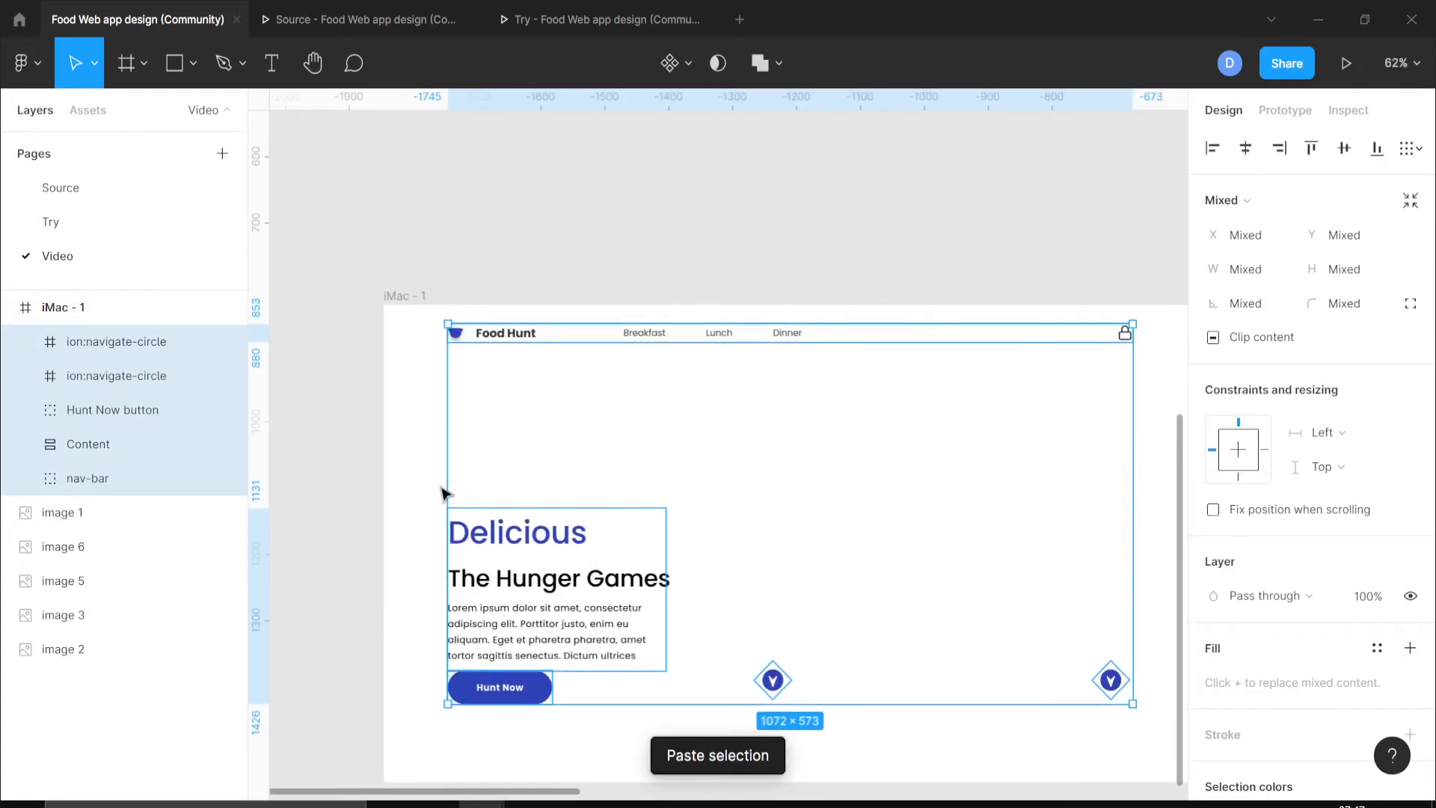
{"action": "scroll", "coordinate": [440, 492], "scroll_direction": "down", "scroll_amount": 3}
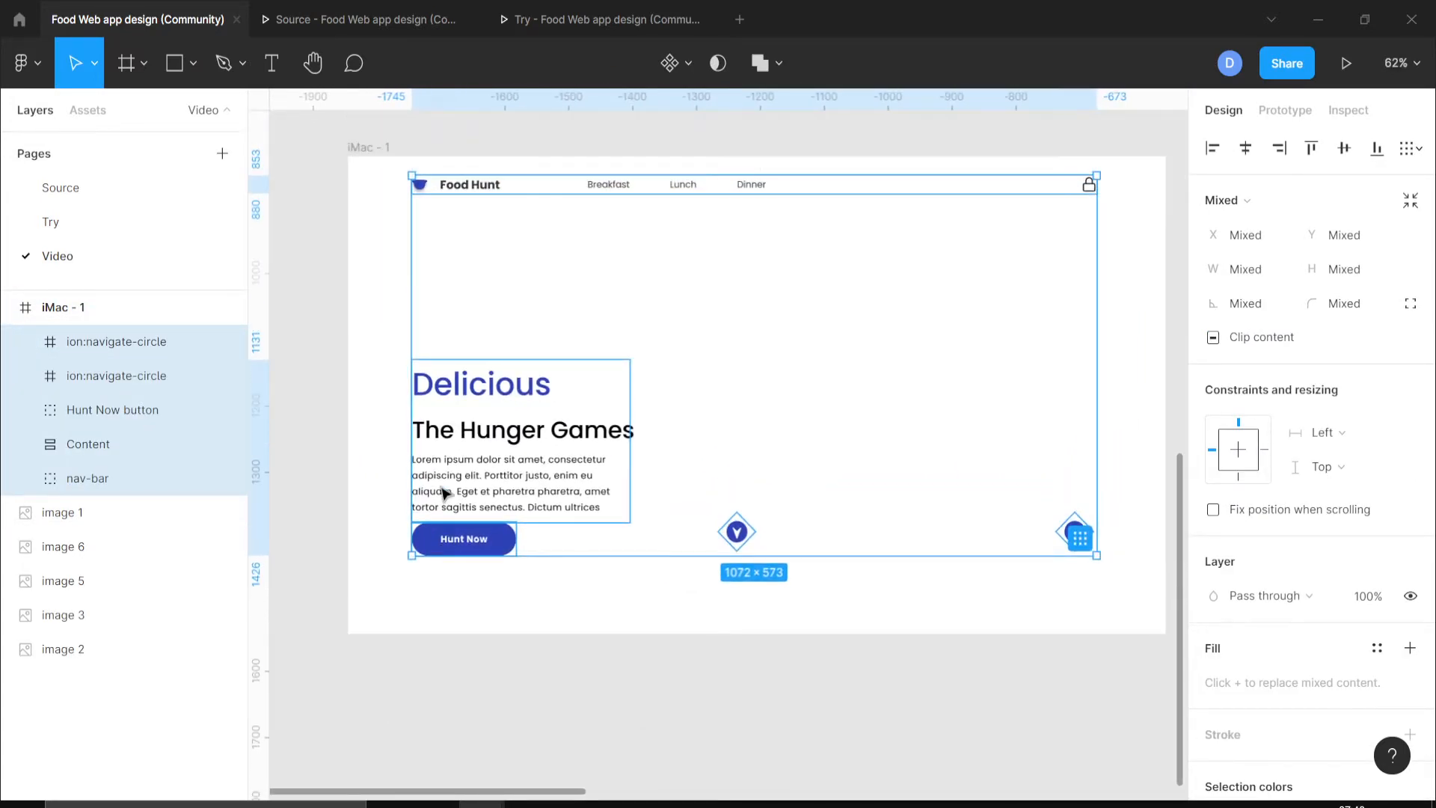
{"action": "left_click", "coordinate": [527, 694]}
Draw a circle over the right part of the iMac - 1 frame, enlarge it to about 780 × 780 and shift it above the frame's top edge.
{"action": "left_click", "coordinate": [363, 148]}
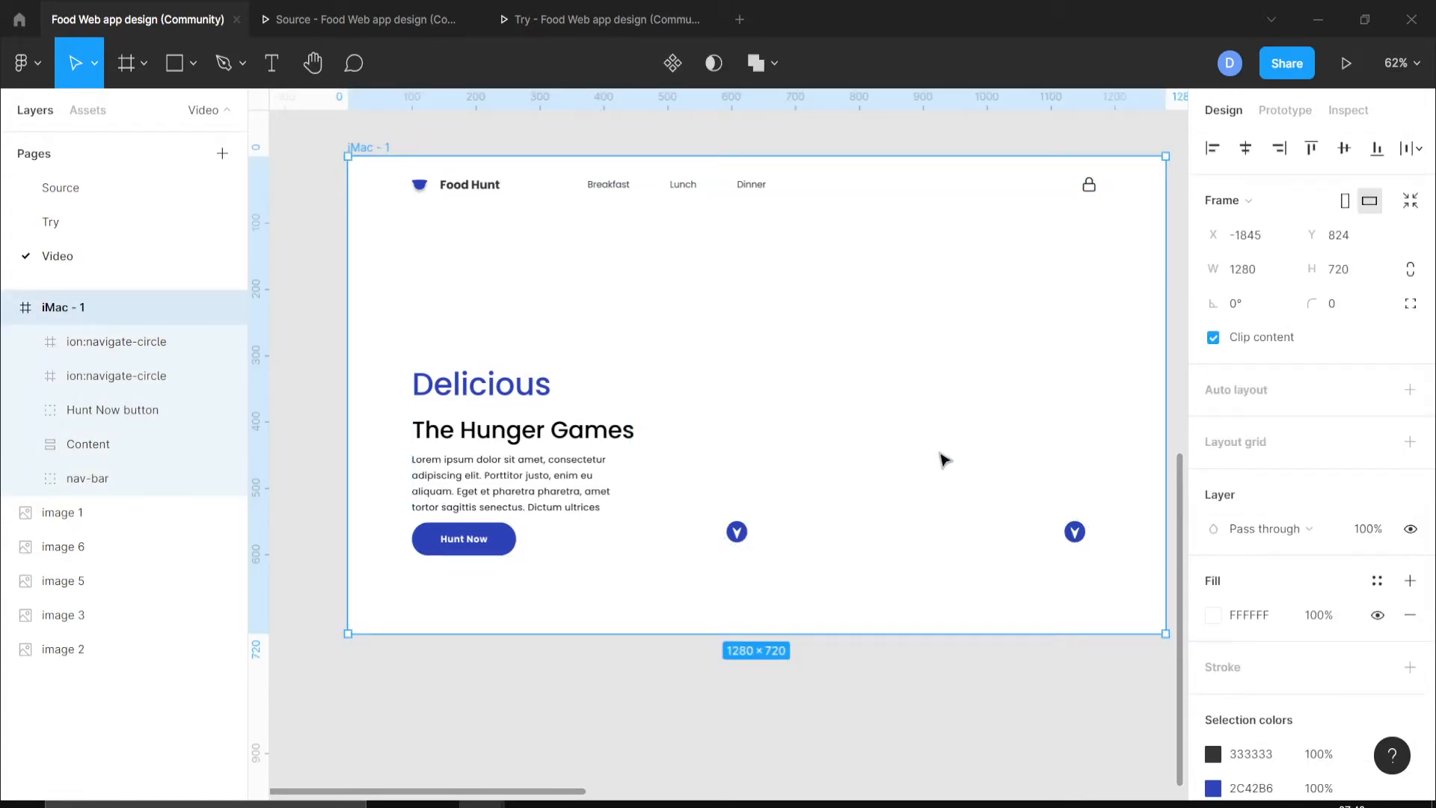
{"action": "scroll", "coordinate": [944, 459], "scroll_direction": "right", "scroll_amount": 3}
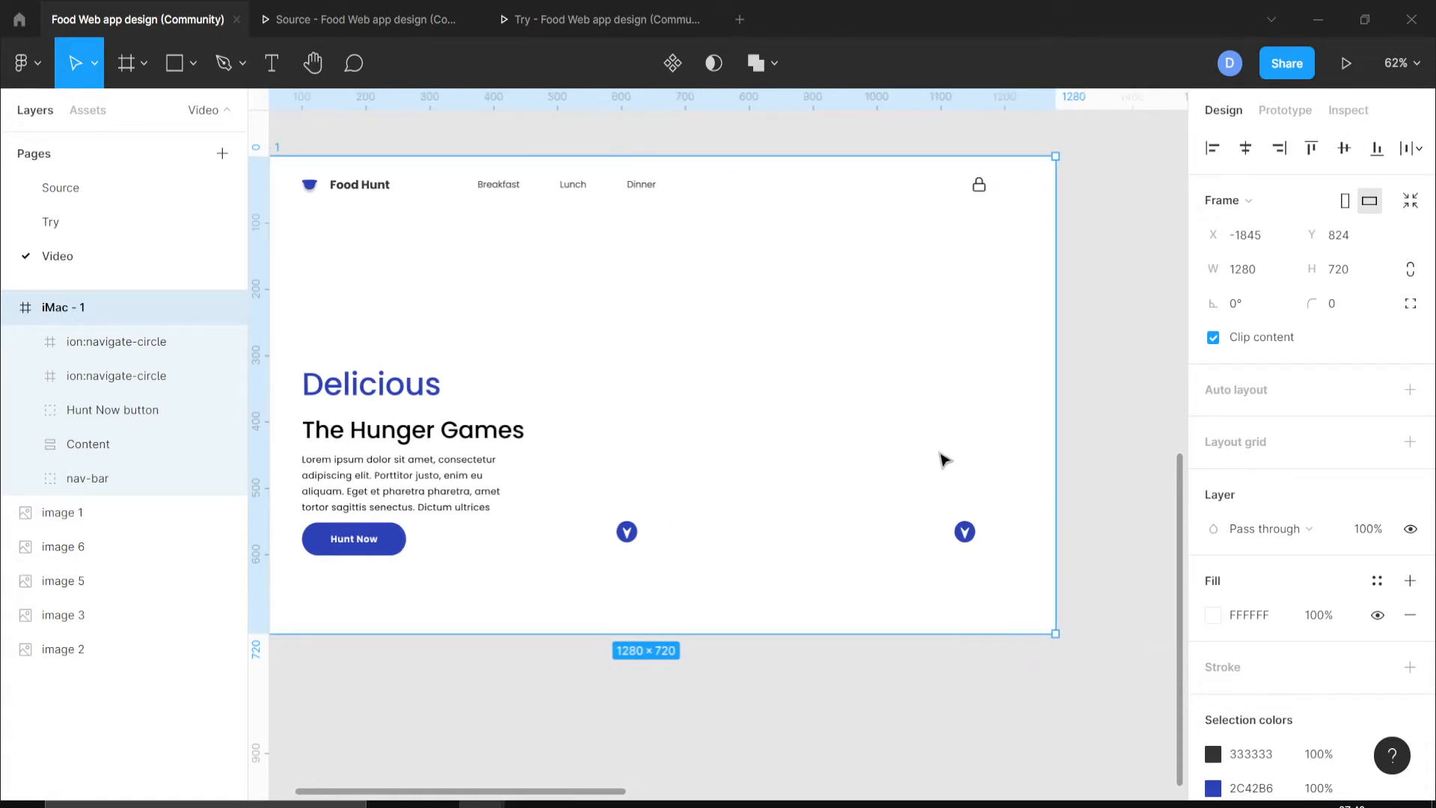
{"action": "scroll", "coordinate": [944, 459], "scroll_direction": "left", "scroll_amount": 2}
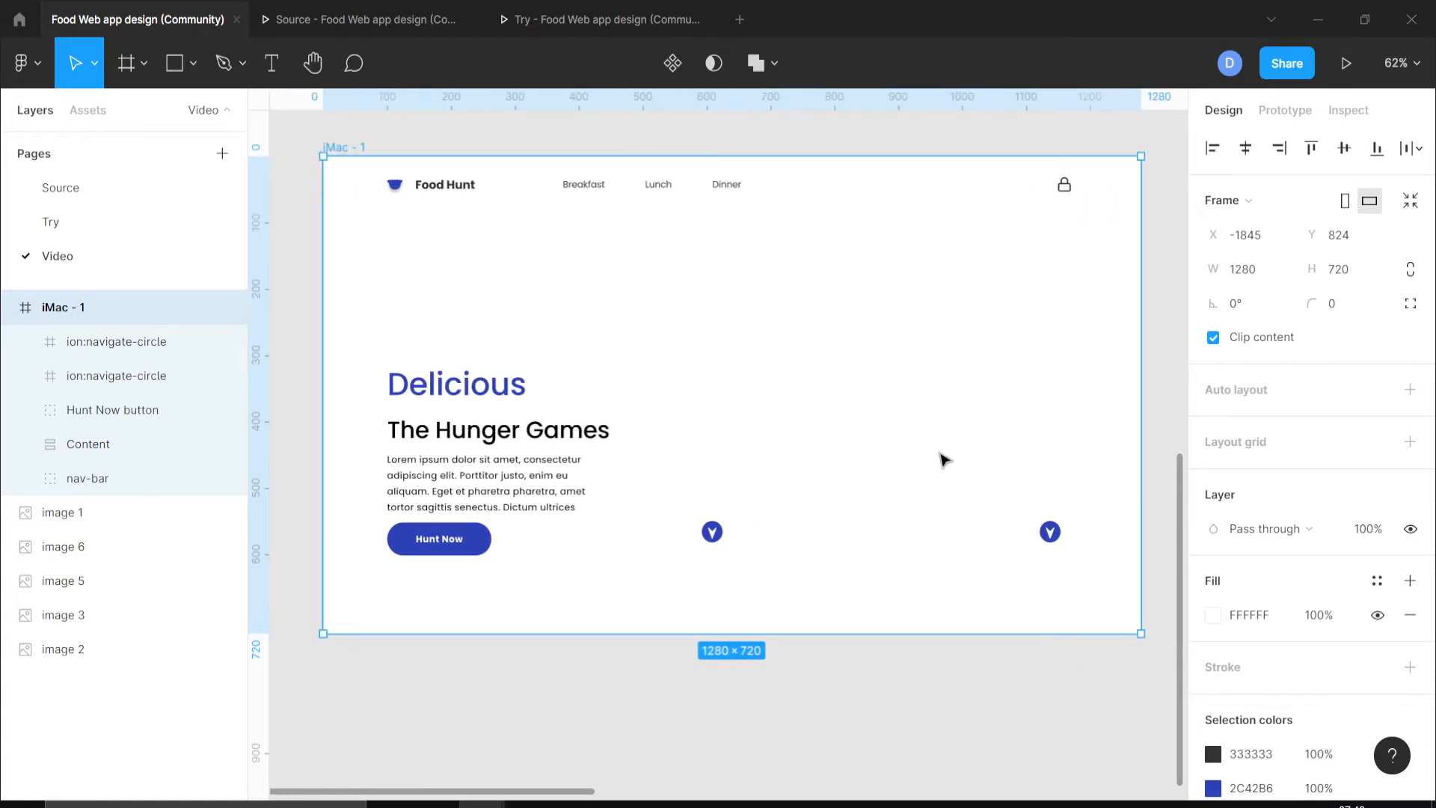
{"action": "key", "text": "o"}
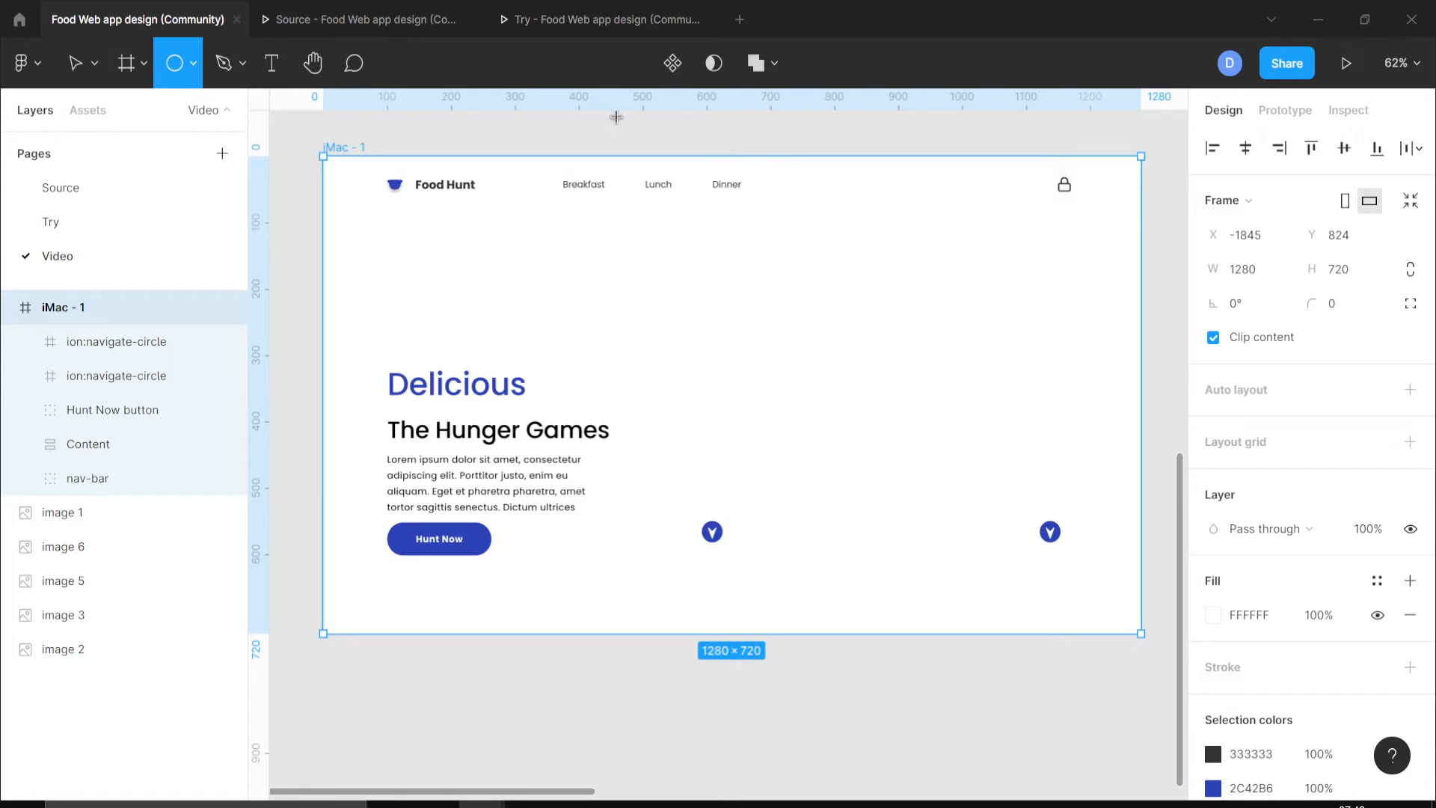
{"action": "mouse_move", "coordinate": [556, 136]}
{"action": "left_mouse_down"}
{"action": "mouse_move", "coordinate": [1093, 686]}
{"action": "mouse_move", "coordinate": [1019, 617]}
{"action": "left_mouse_up"}
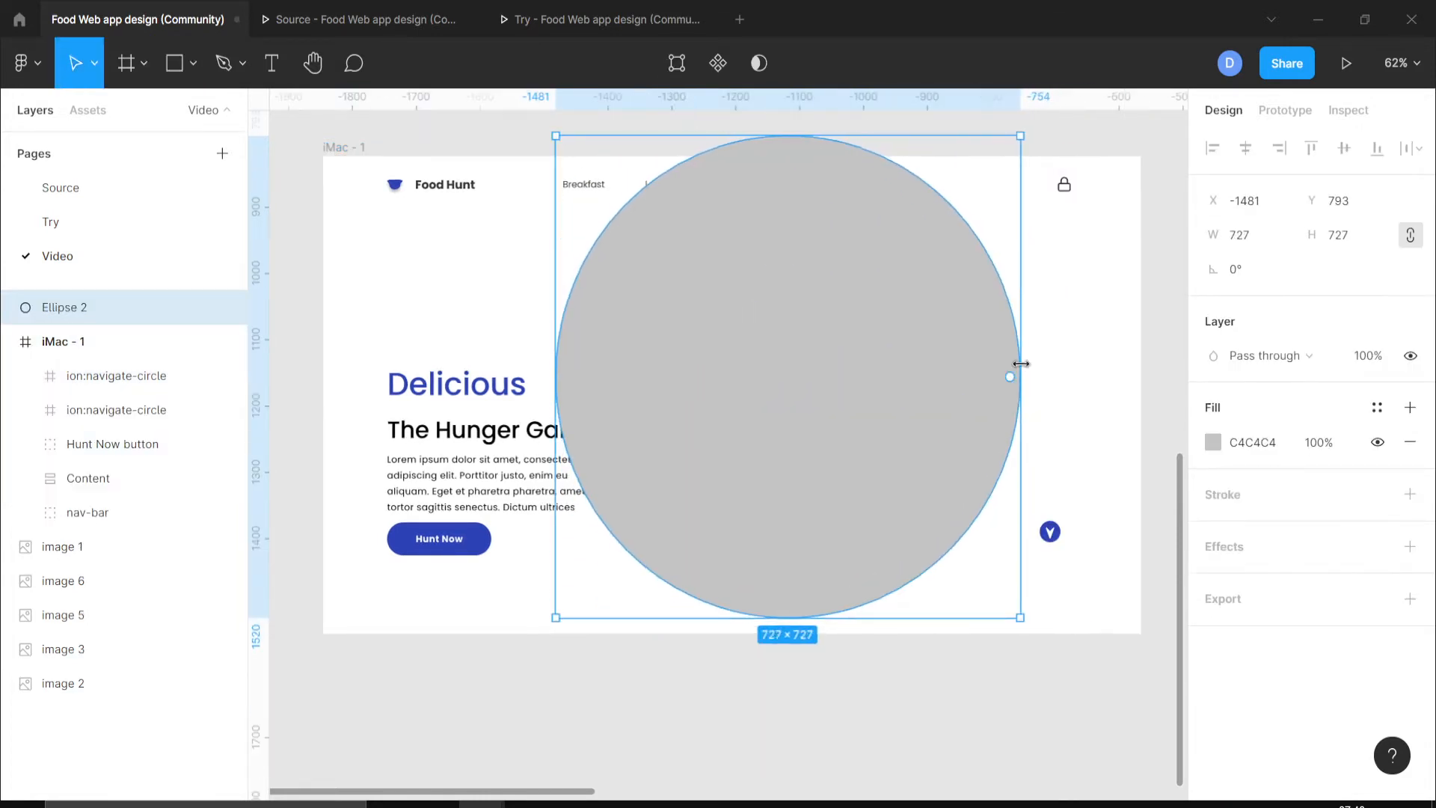
{"action": "left_click_drag", "start_coordinate": [897, 426], "coordinate": [948, 275]}
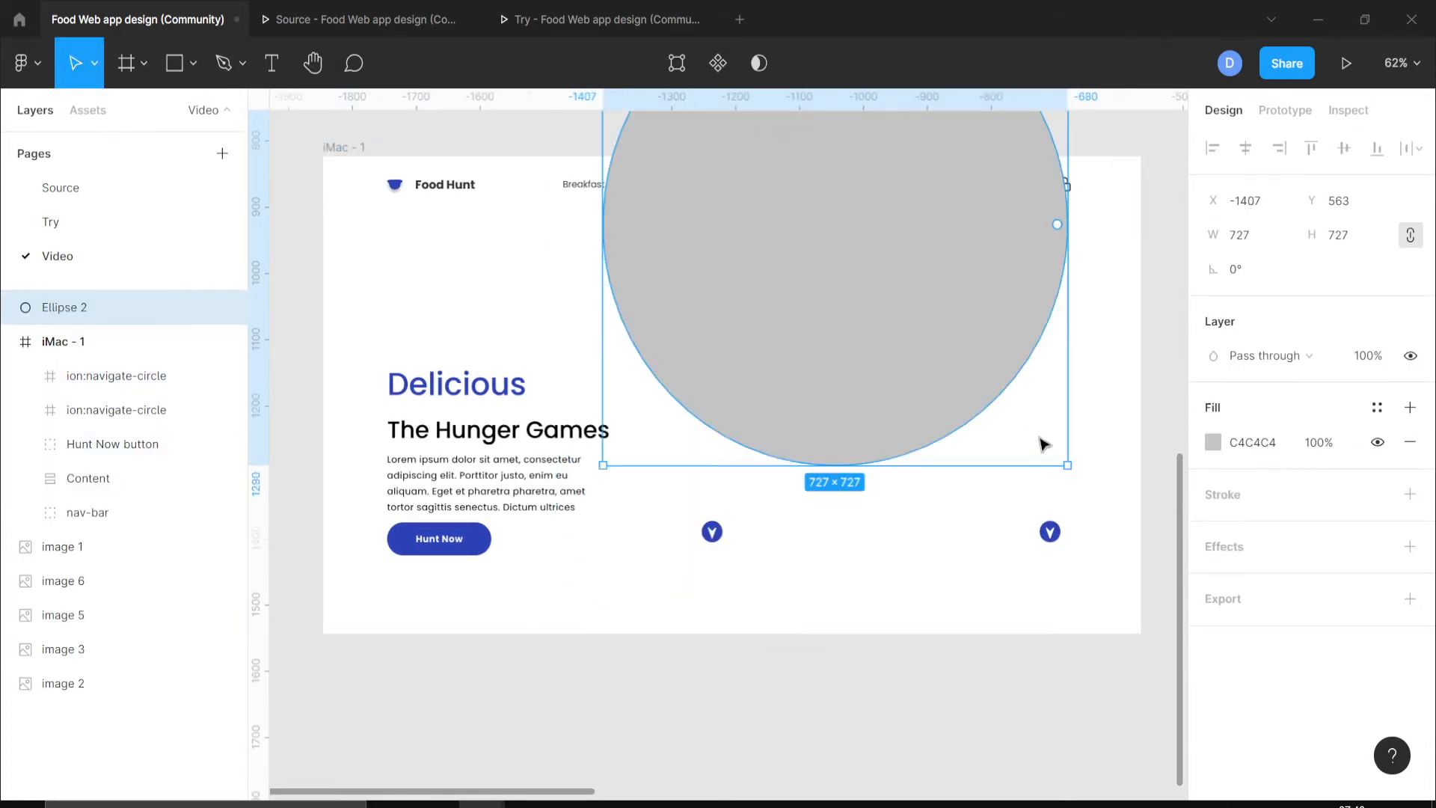
{"action": "left_click_drag", "start_coordinate": [1064, 458], "coordinate": [1099, 490]}
{"action": "left_click_drag", "start_coordinate": [839, 374], "coordinate": [795, 378]}
Nest the circle inside the iMac - 1 frame and send it behind the frame's other content.
{"action": "left_click_drag", "start_coordinate": [109, 304], "coordinate": [108, 700]}
{"action": "scroll", "coordinate": [575, 565], "scroll_direction": "up", "scroll_amount": 3}
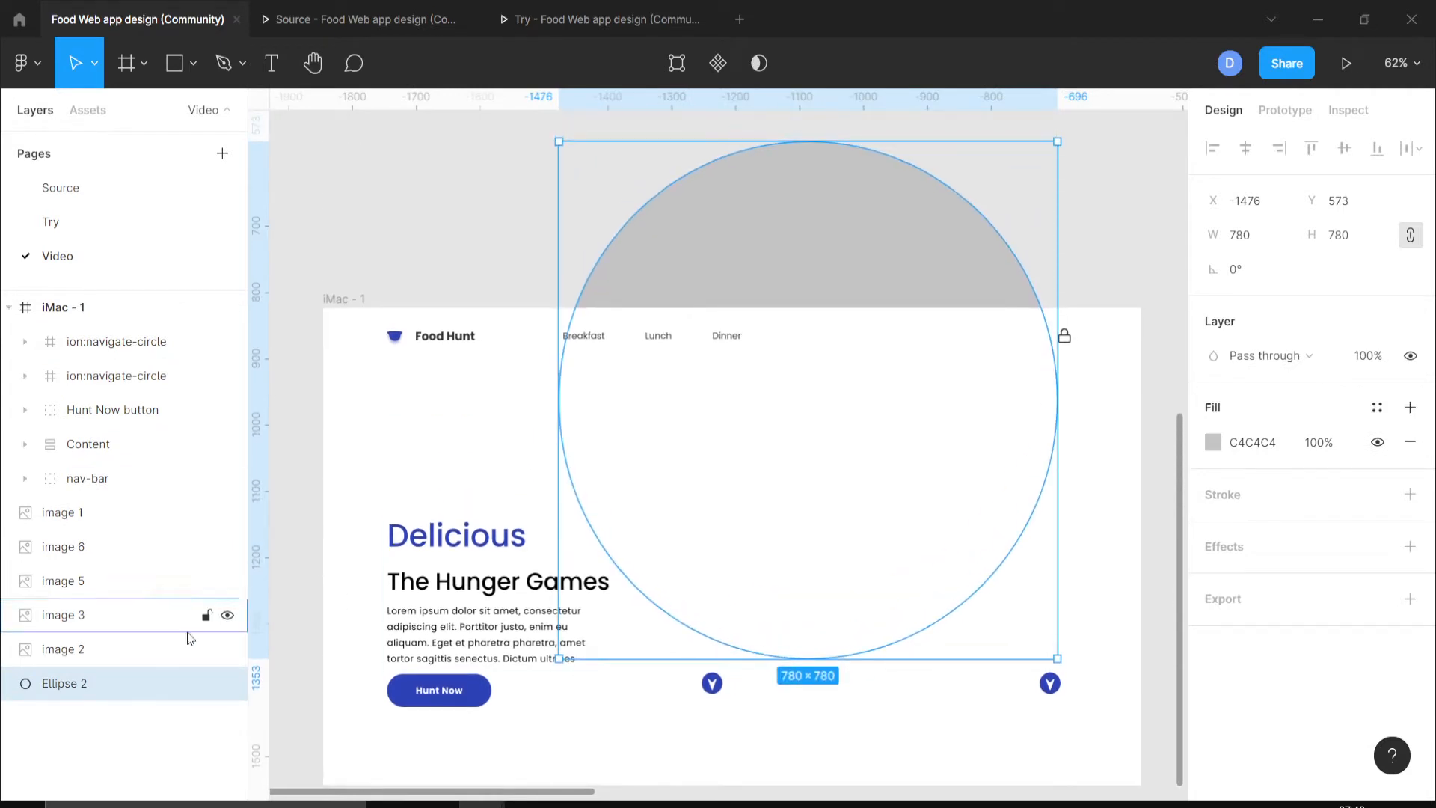
{"action": "left_click_drag", "start_coordinate": [142, 483], "coordinate": [138, 492]}
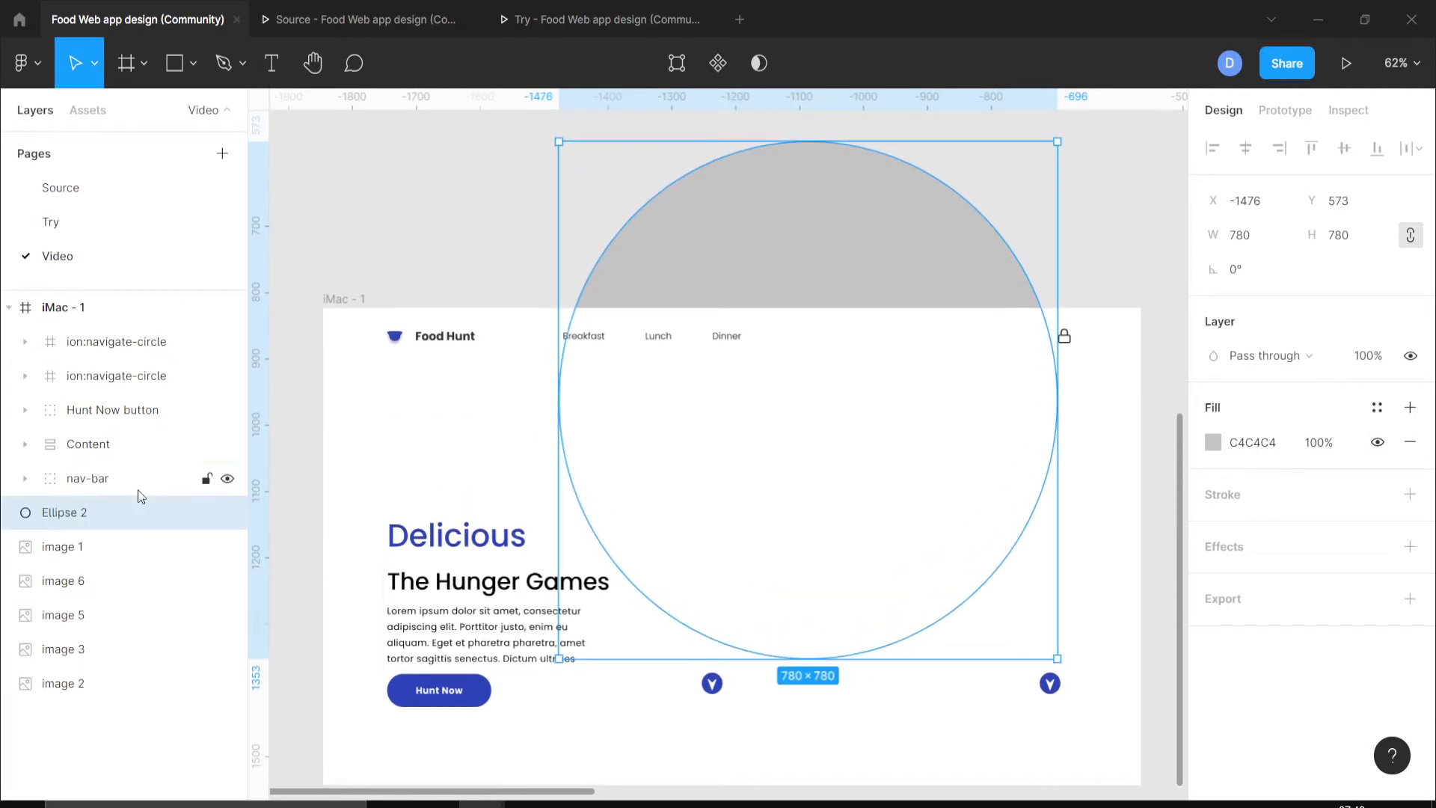
{"action": "left_click", "coordinate": [53, 307]}
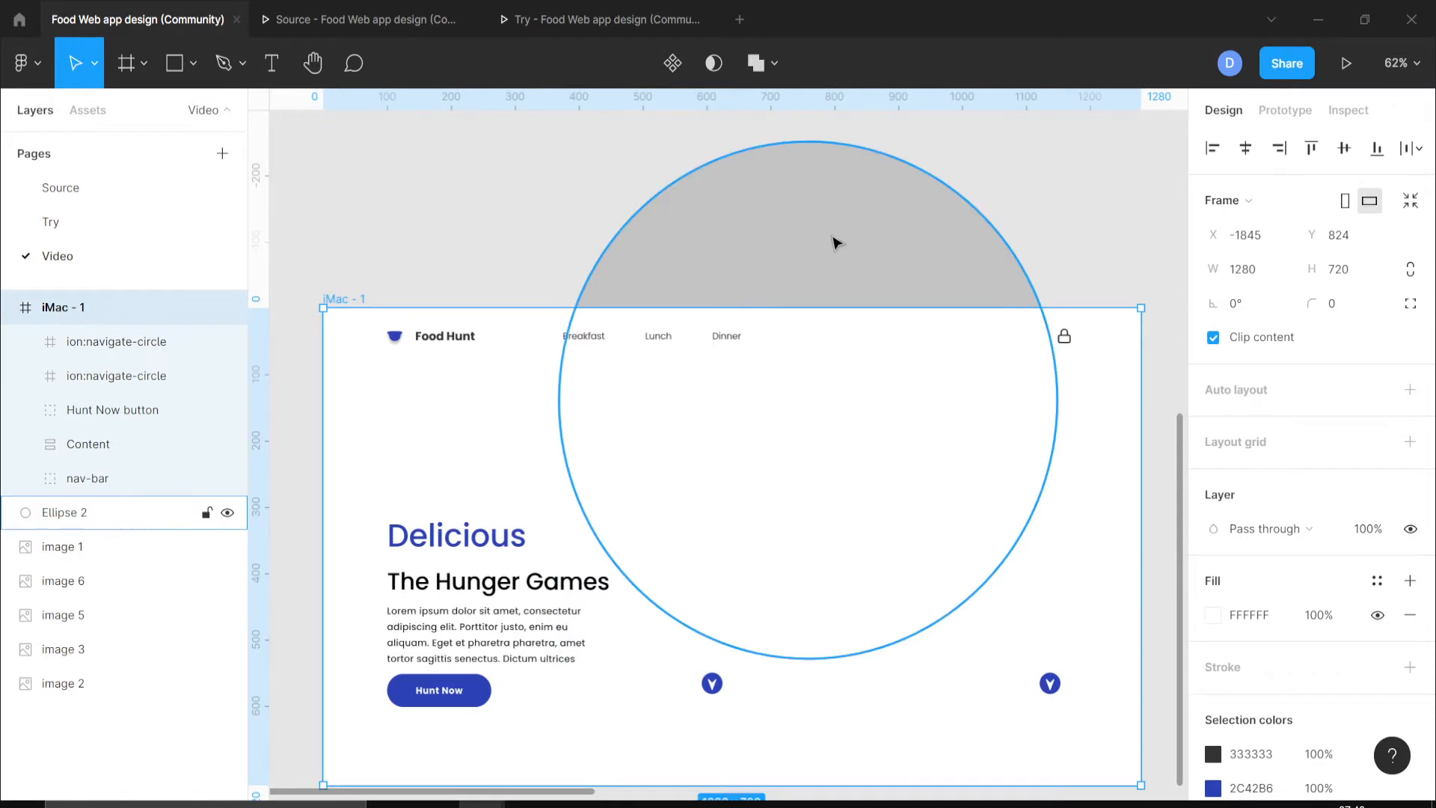
{"action": "left_click_drag", "start_coordinate": [836, 243], "coordinate": [837, 356]}
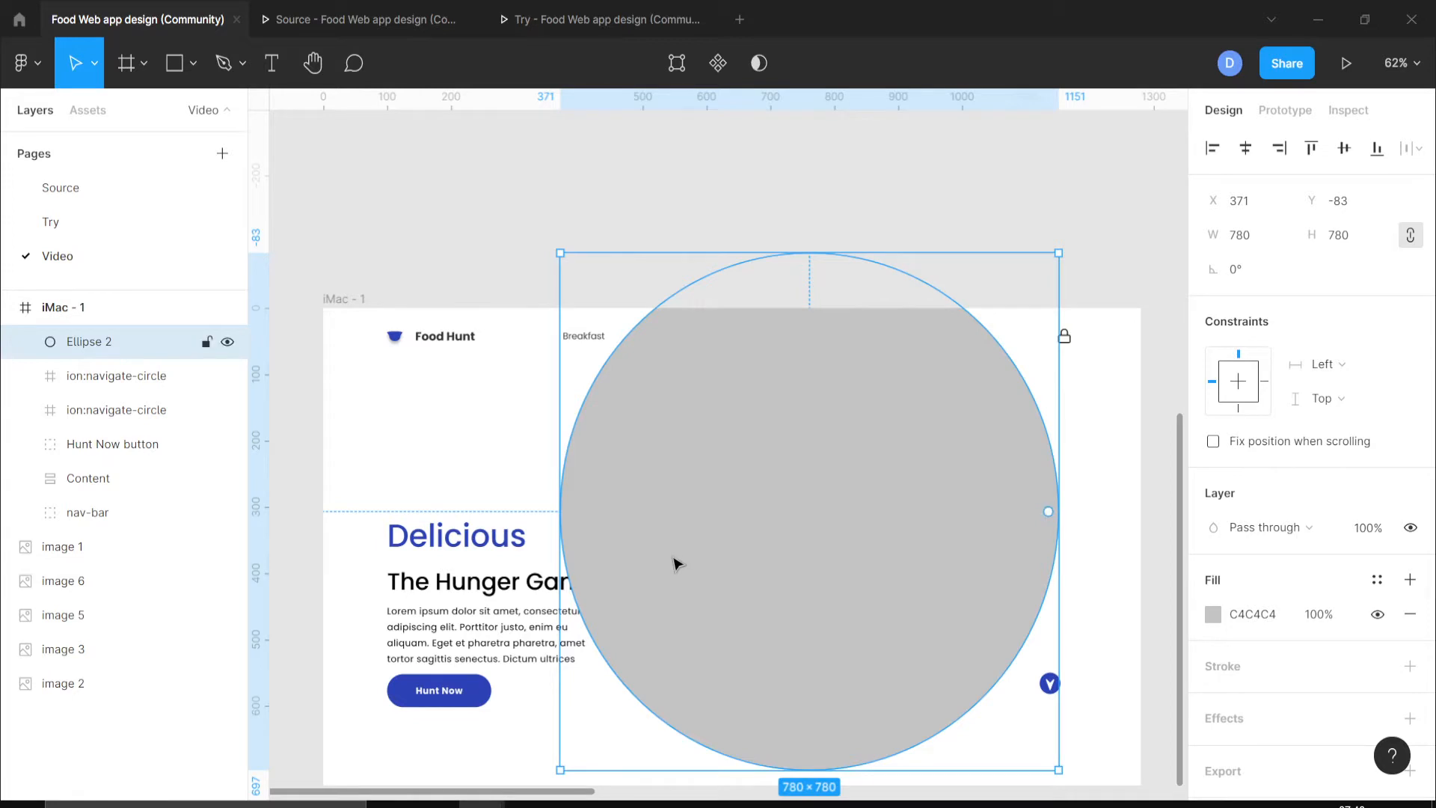
{"action": "key", "text": "ctrl+shift+bracketleft"}
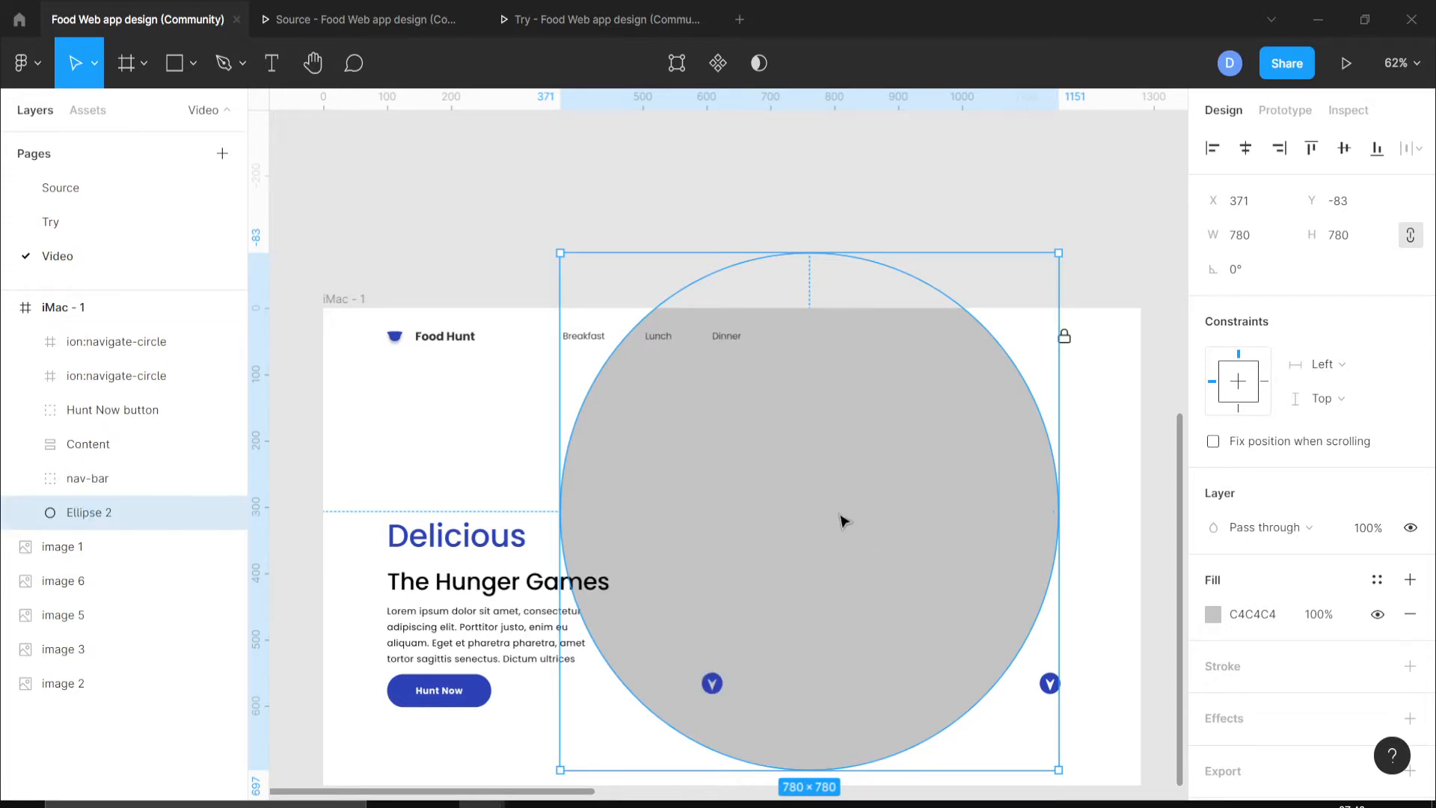
Raise the circle partly above the iMac - 1 frame and enlarge it to about 860 × 860.
{"action": "left_click_drag", "start_coordinate": [842, 518], "coordinate": [828, 363]}
{"action": "left_click_drag", "start_coordinate": [1051, 604], "coordinate": [1099, 661]}
{"action": "key", "text": "ctrl+z"}
{"action": "left_click_drag", "start_coordinate": [952, 545], "coordinate": [949, 532]}
{"action": "scroll", "coordinate": [949, 532], "scroll_direction": "down", "scroll_amount": 3}
{"action": "scroll", "coordinate": [945, 524], "scroll_direction": "right", "scroll_amount": 3}
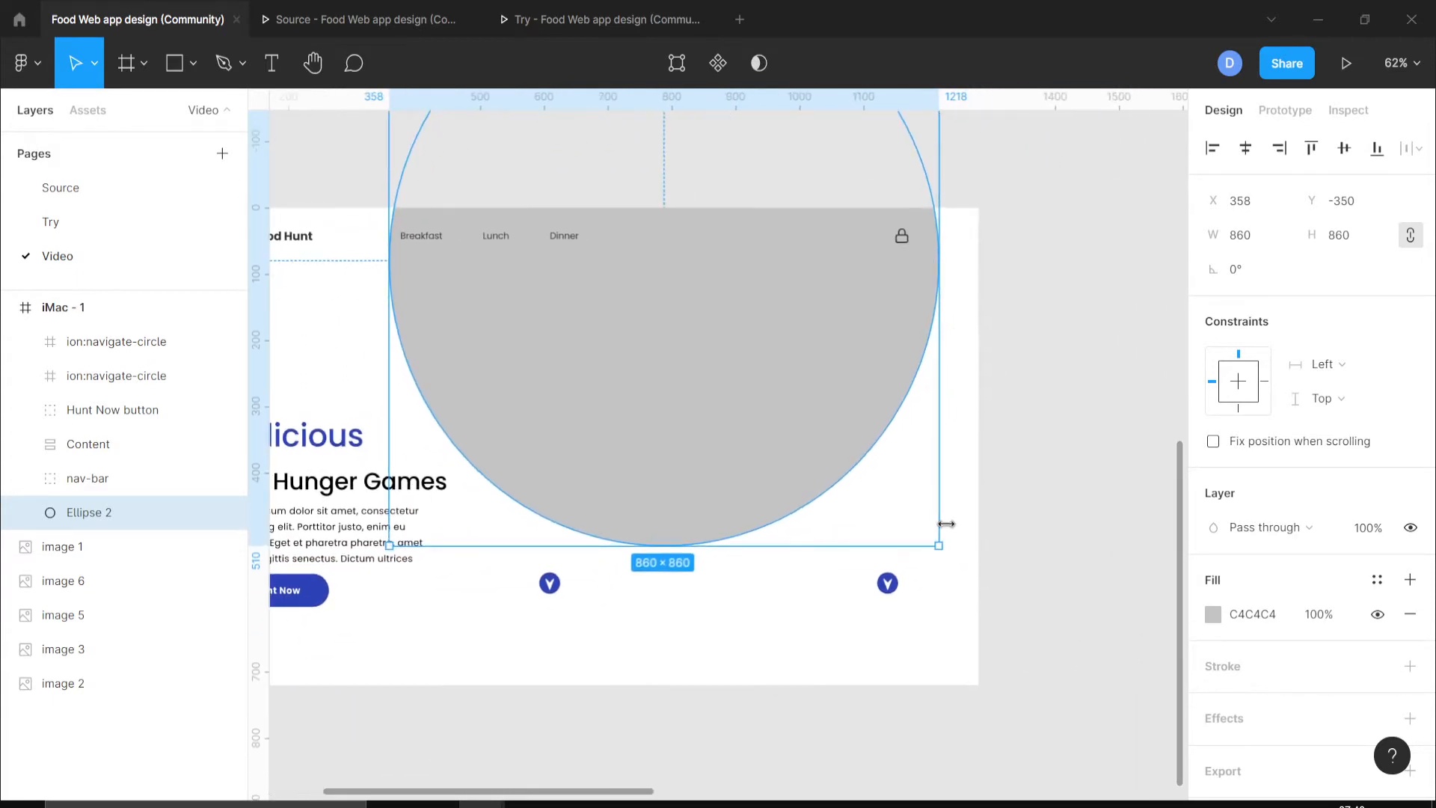
Move the circle right and slightly down within iMac - 1, to about X 449, Y -326.
{"action": "left_click", "coordinate": [1128, 583]}
{"action": "left_click", "coordinate": [748, 478]}
{"action": "double_click", "coordinate": [748, 478]}
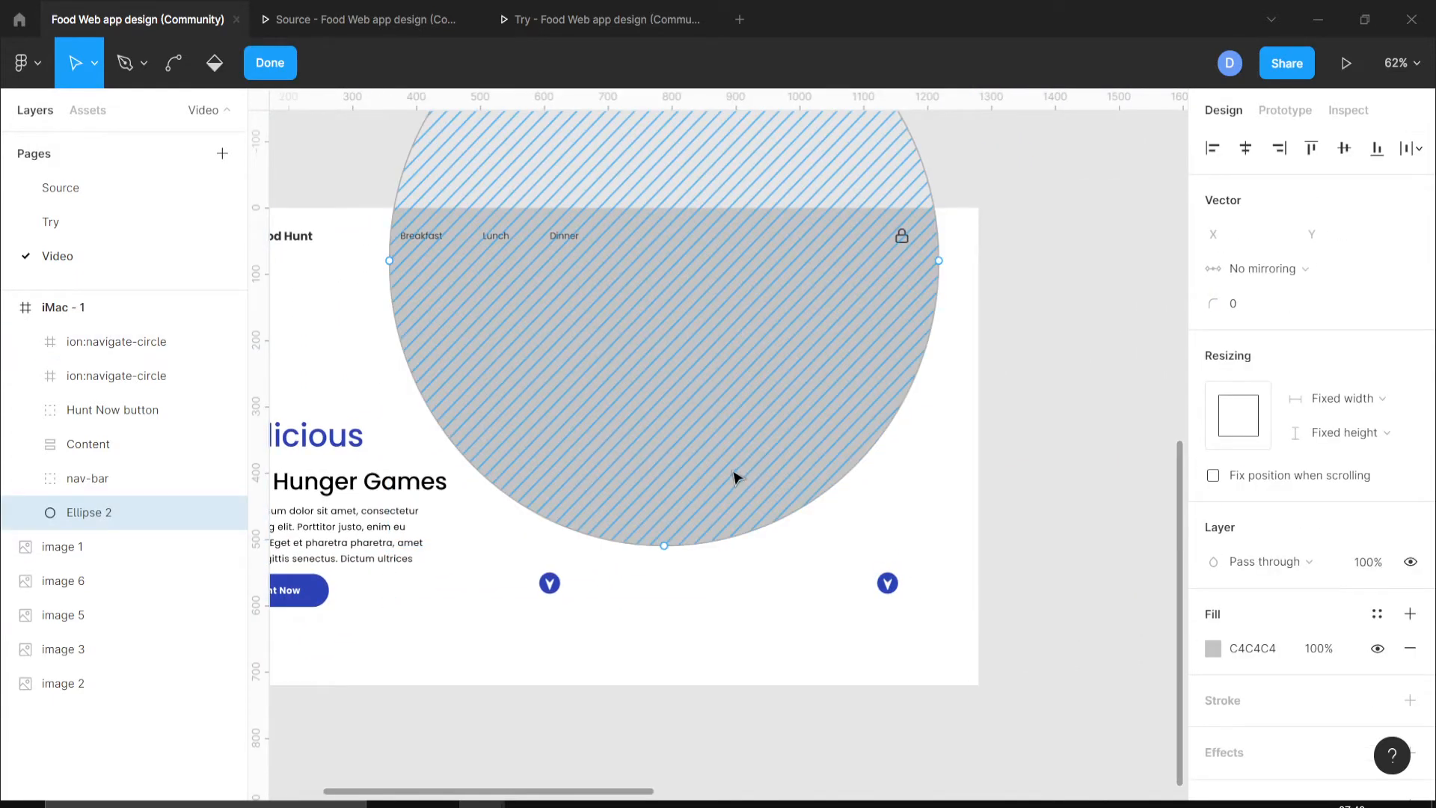
{"action": "key", "text": "Escape"}
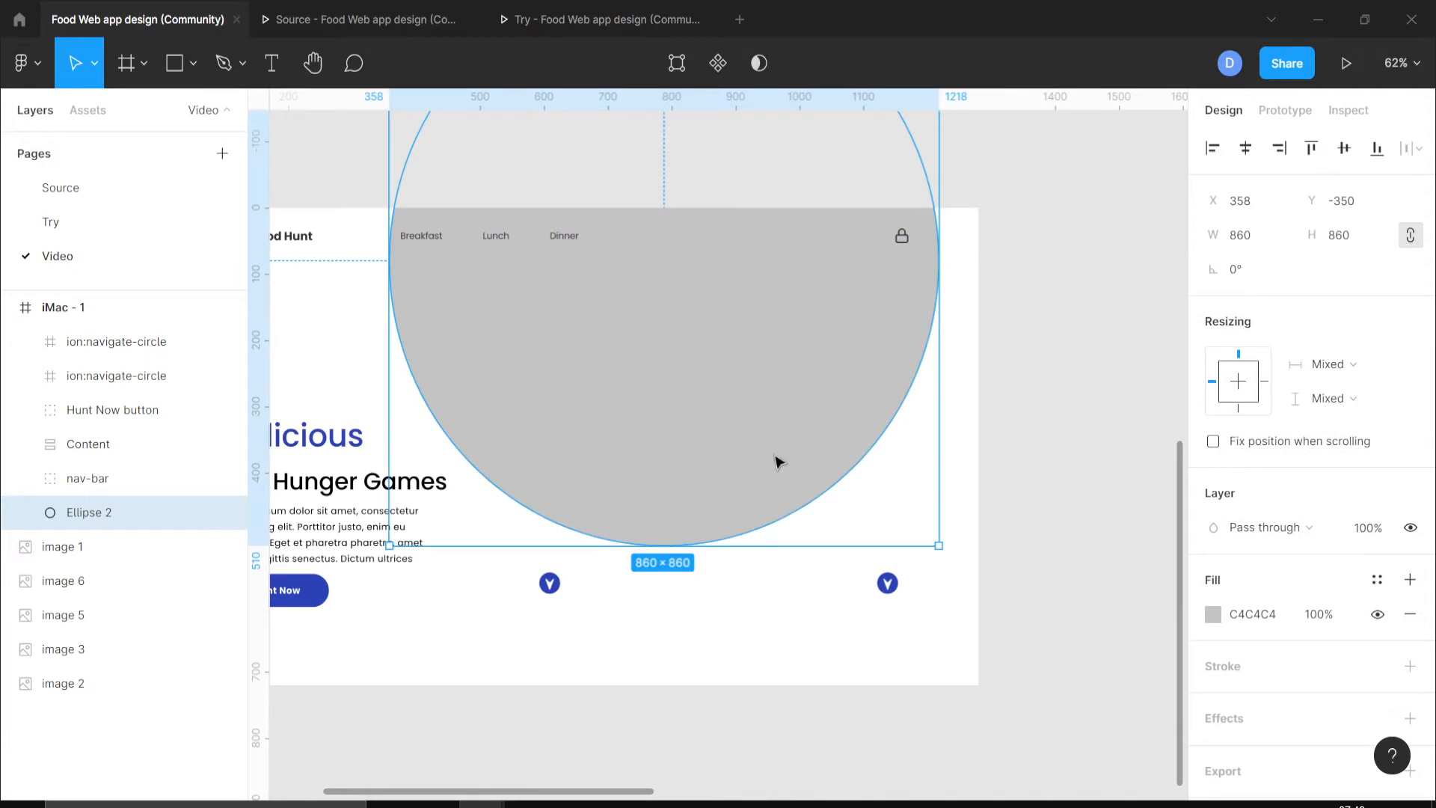
{"action": "left_click_drag", "start_coordinate": [775, 461], "coordinate": [838, 478]}
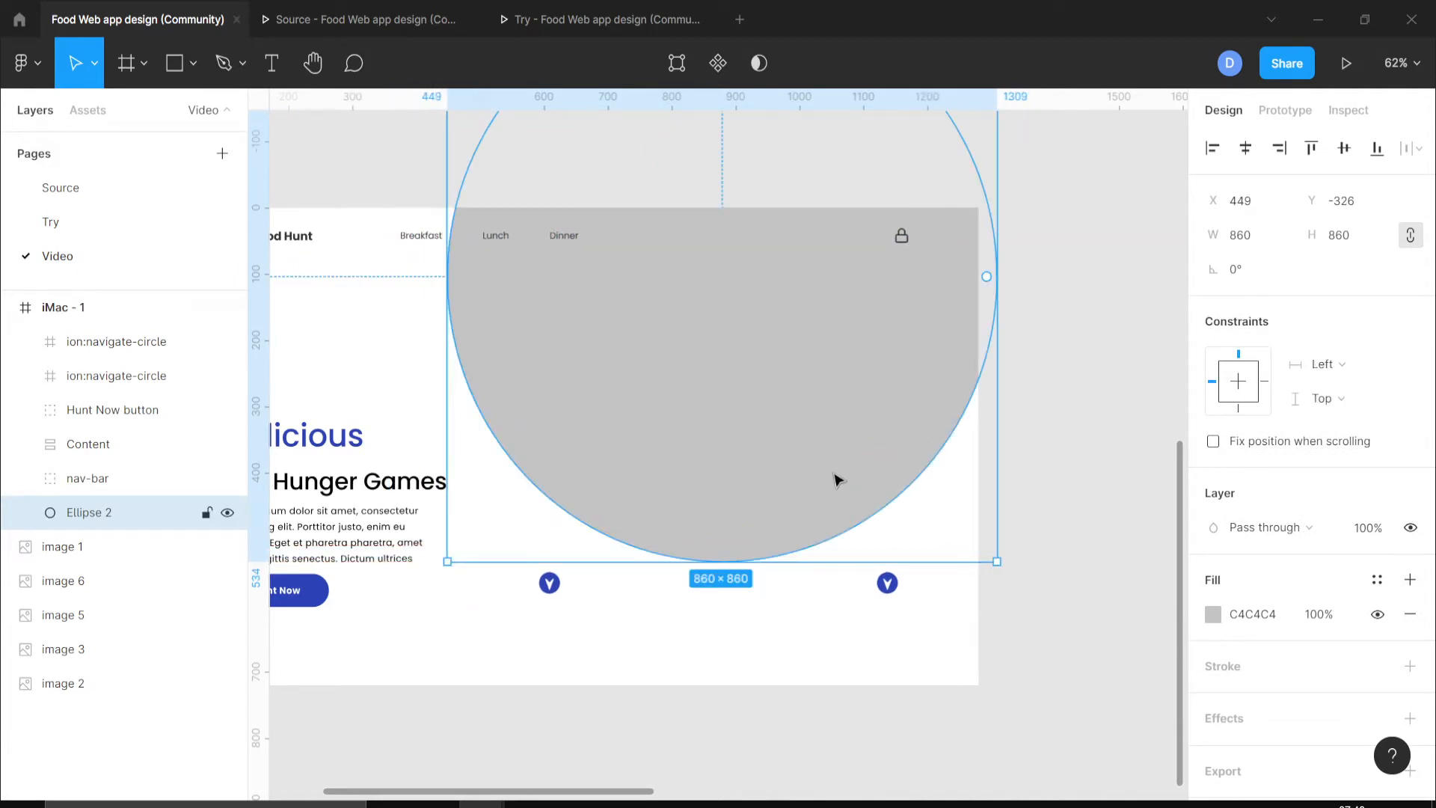
Using the Source page's circle as reference, enlarge the Video page's circle to about 1071 × 1071 and move it to about X 341, Y -583.
{"action": "left_click", "coordinate": [145, 197]}
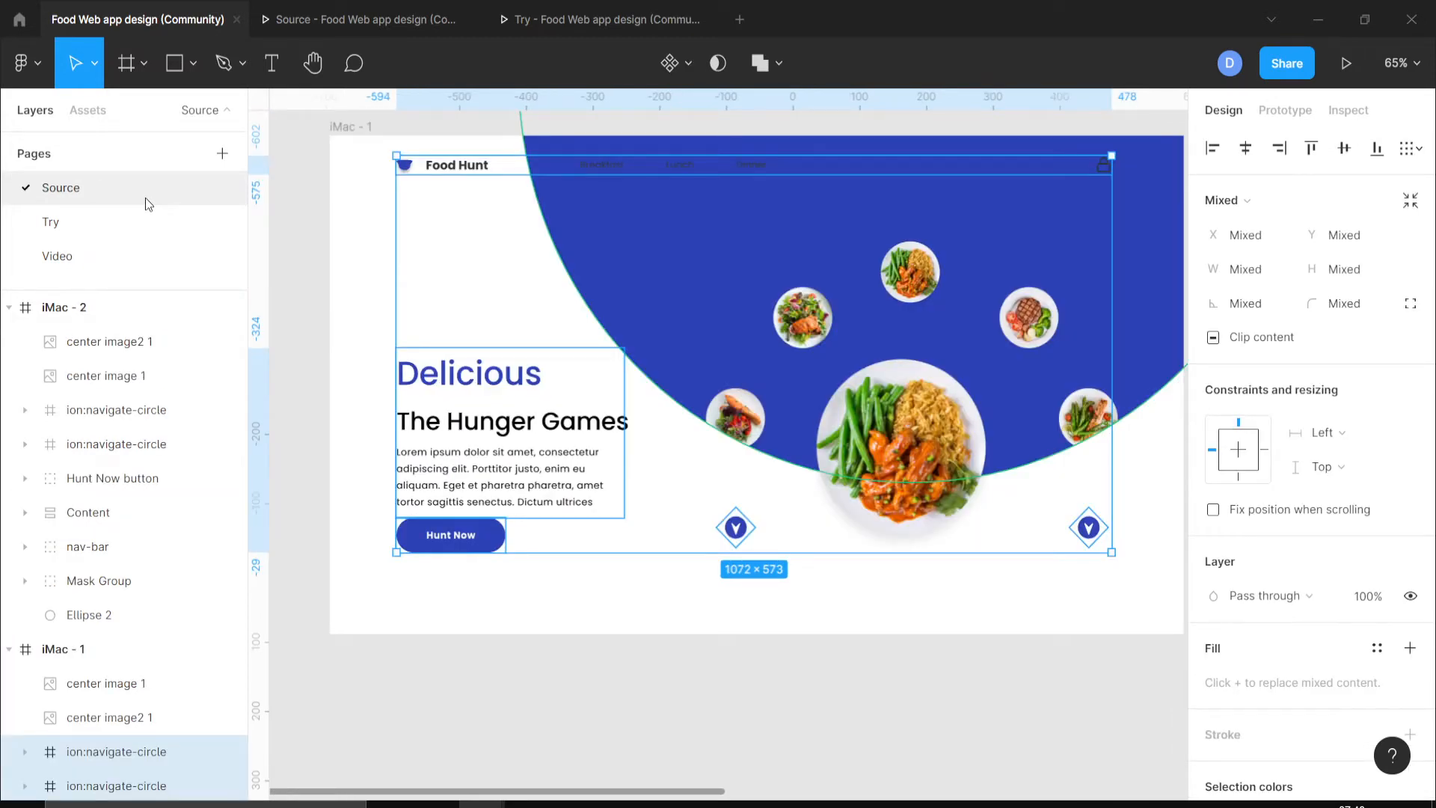
{"action": "left_click", "coordinate": [90, 260]}
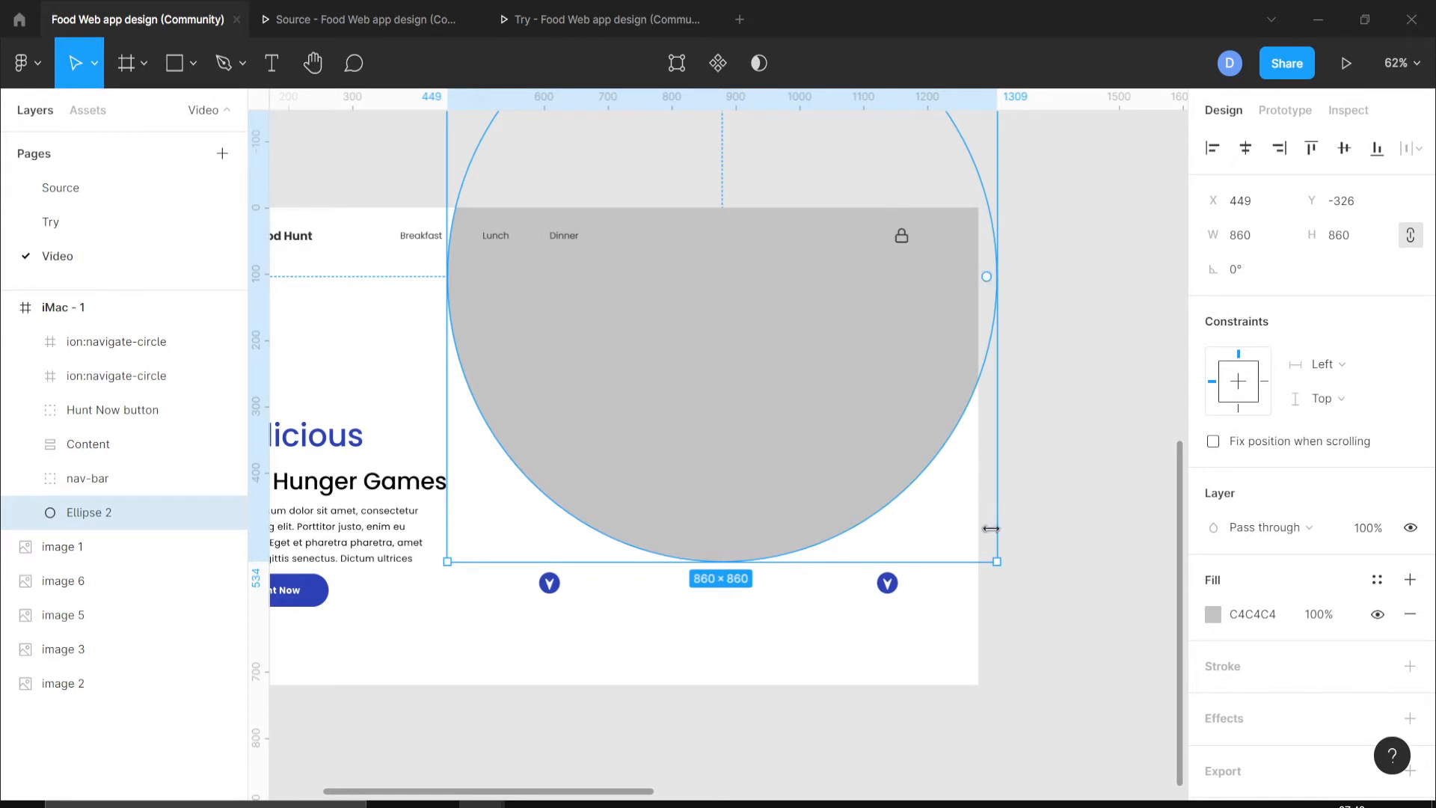
{"action": "left_click_drag", "start_coordinate": [998, 564], "coordinate": [1125, 677]}
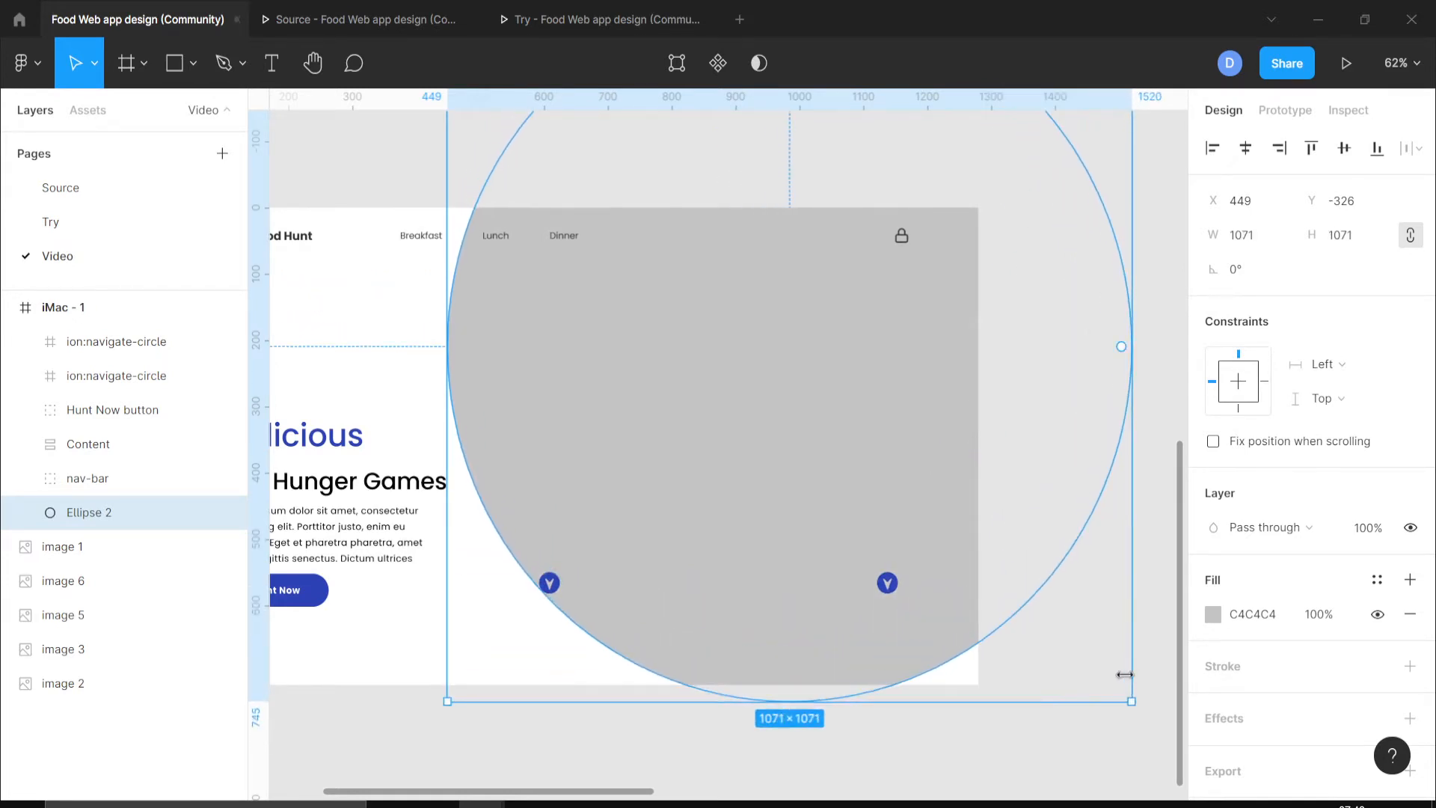
{"action": "left_click_drag", "start_coordinate": [833, 439], "coordinate": [771, 308]}
{"action": "left_click", "coordinate": [1123, 634]}
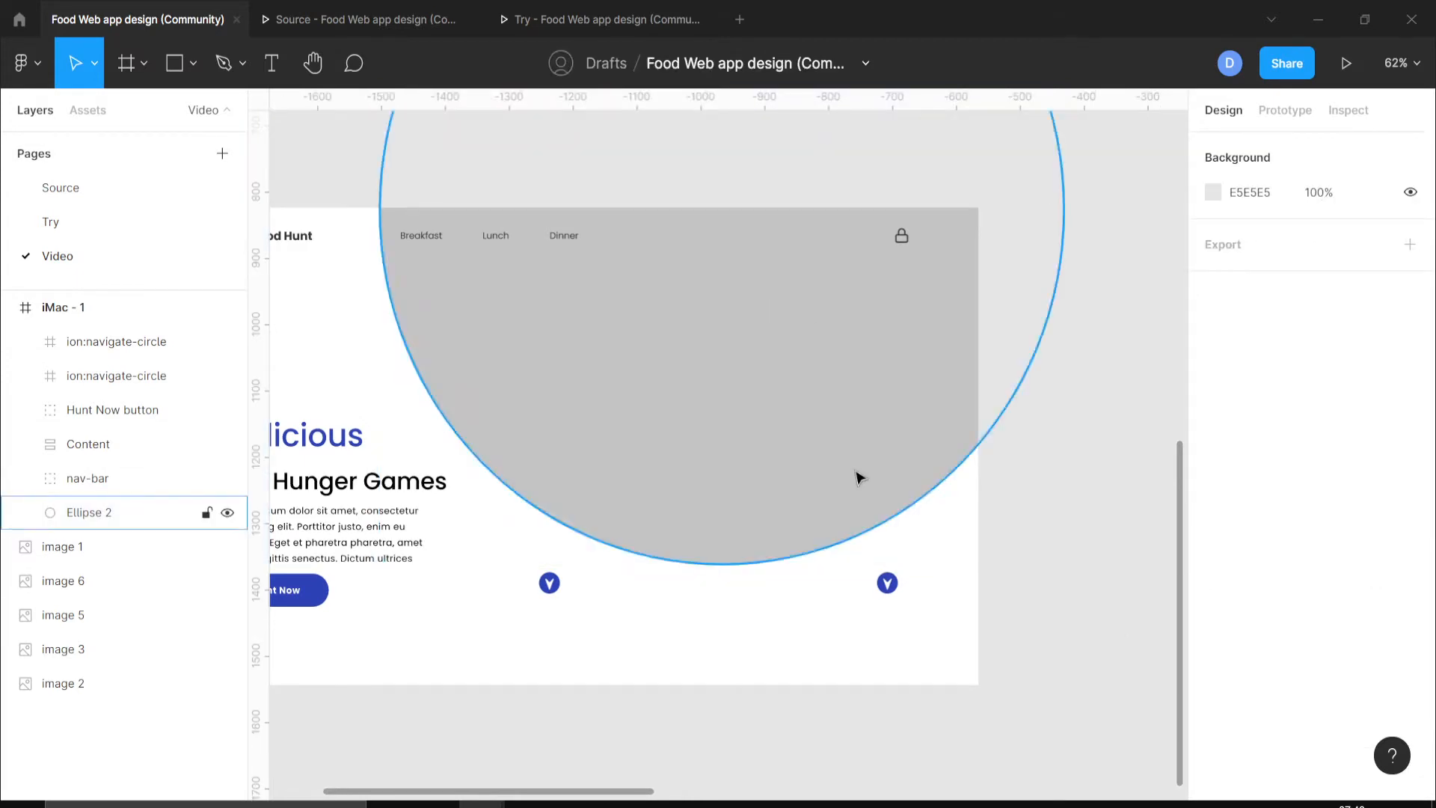
{"action": "left_click_drag", "start_coordinate": [855, 474], "coordinate": [857, 447]}
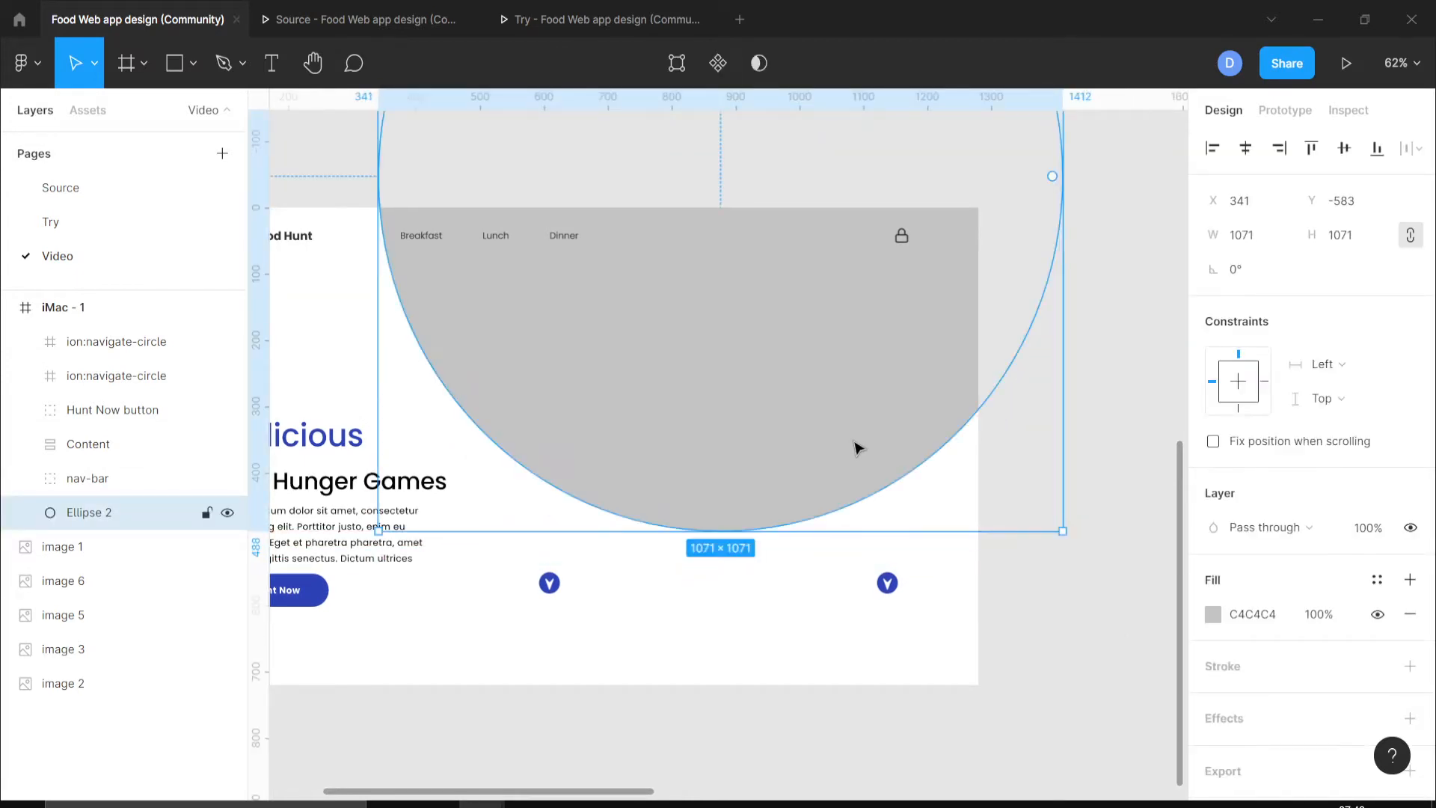
Check the circle placement on the Try and Source pages, and nudge the Video page's circle slightly down and left beside the Content text.
{"action": "left_click", "coordinate": [73, 220]}
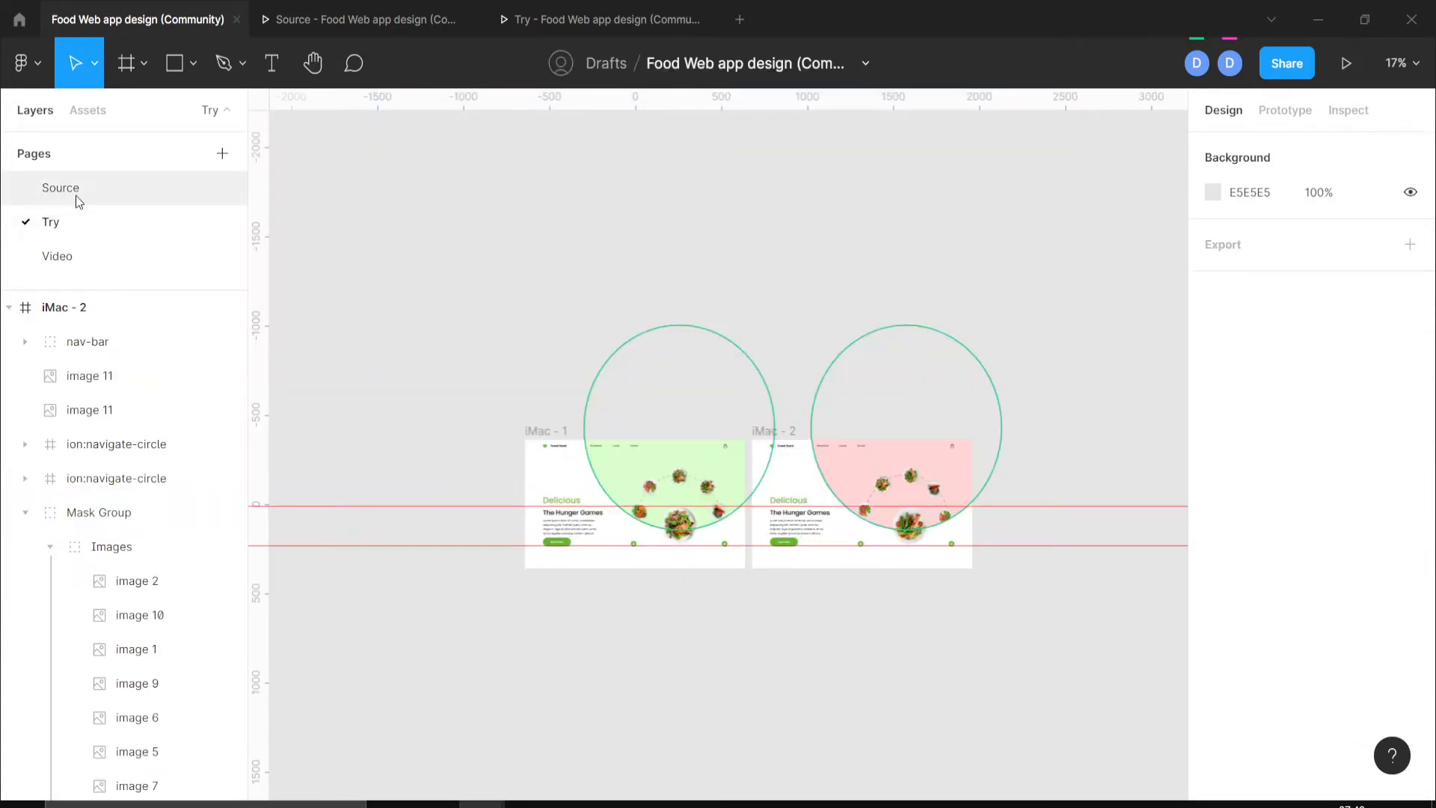
{"action": "left_click", "coordinate": [75, 188]}
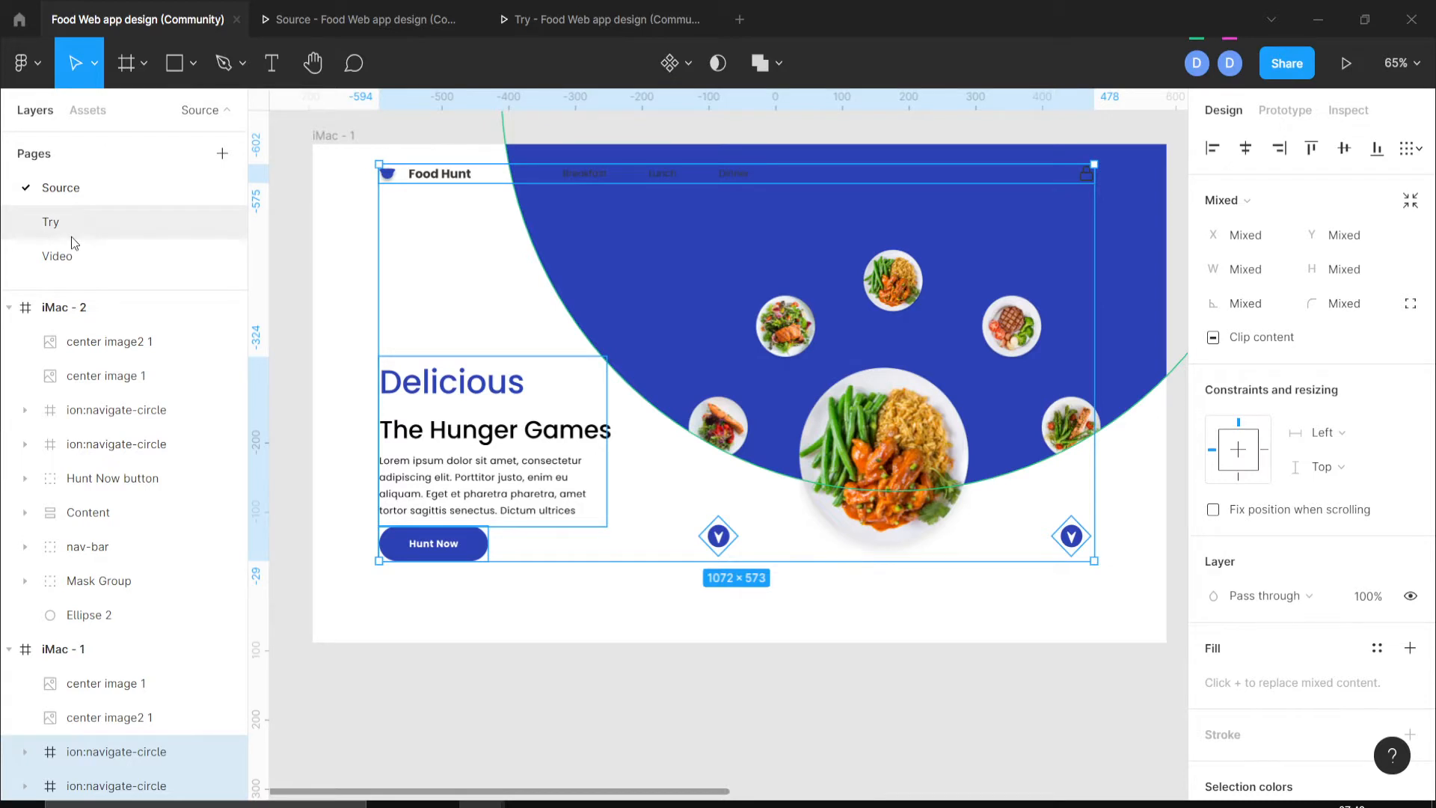
{"action": "left_click", "coordinate": [84, 258]}
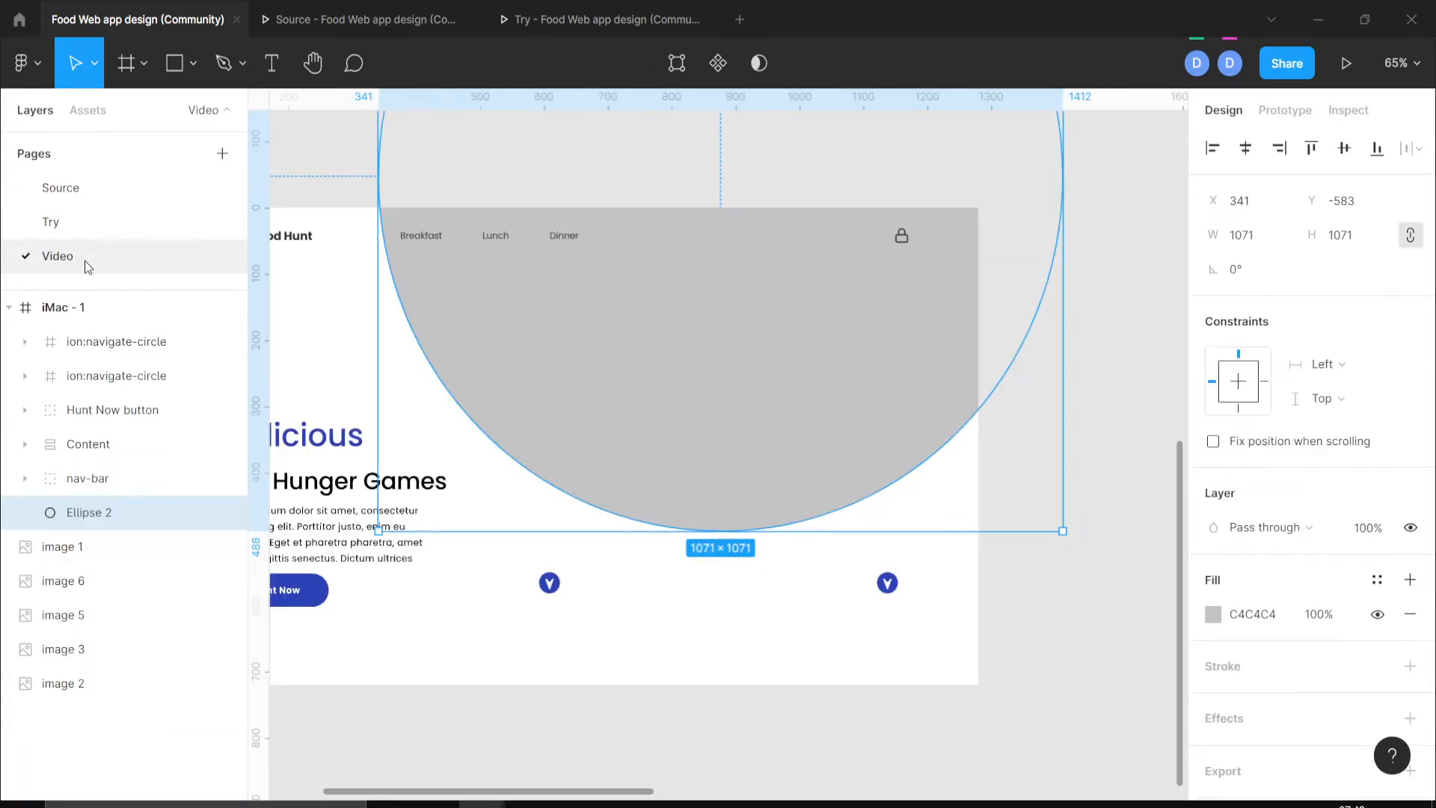
{"action": "left_click", "coordinate": [315, 490]}
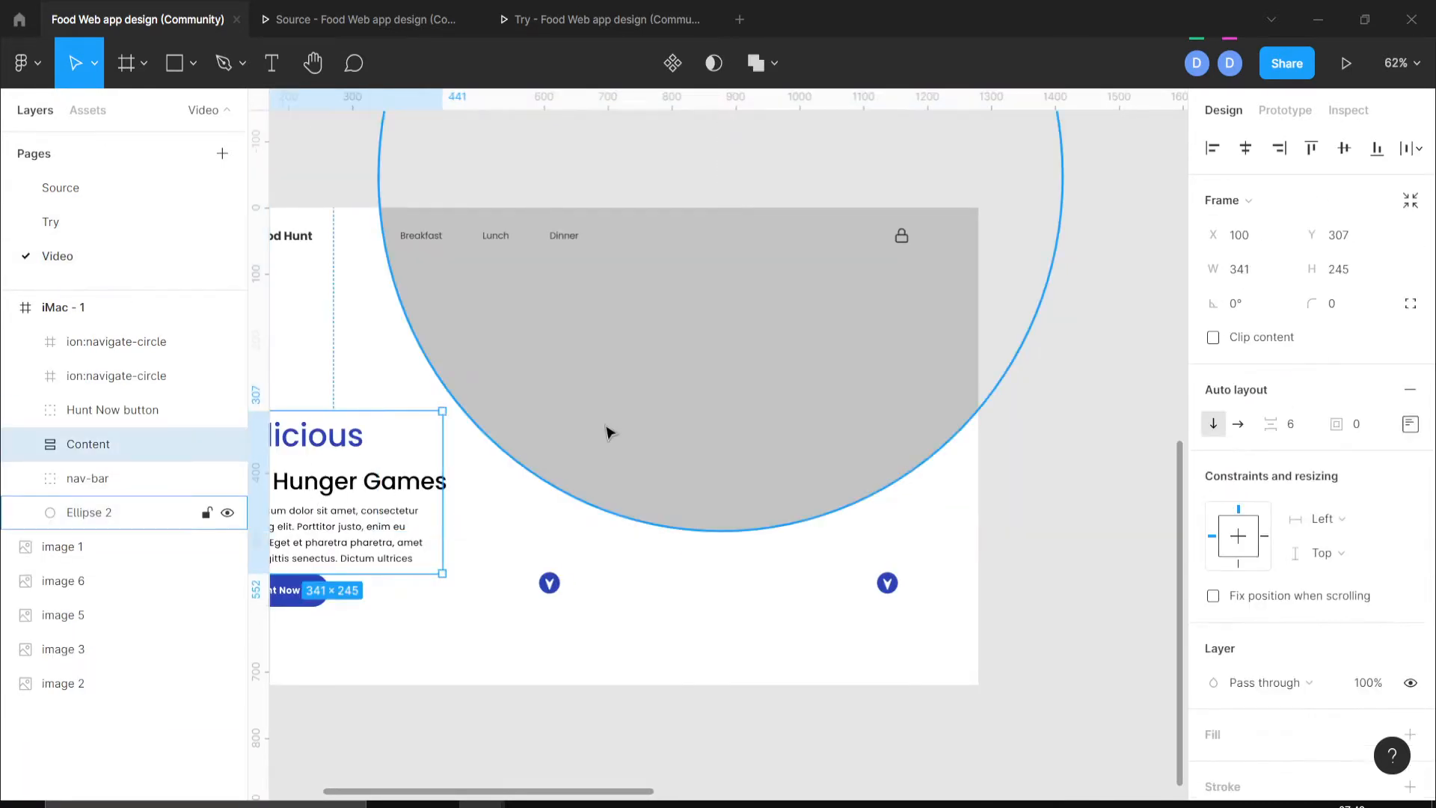
{"action": "left_click_drag", "start_coordinate": [609, 431], "coordinate": [602, 444]}
{"action": "left_click", "coordinate": [346, 539]}
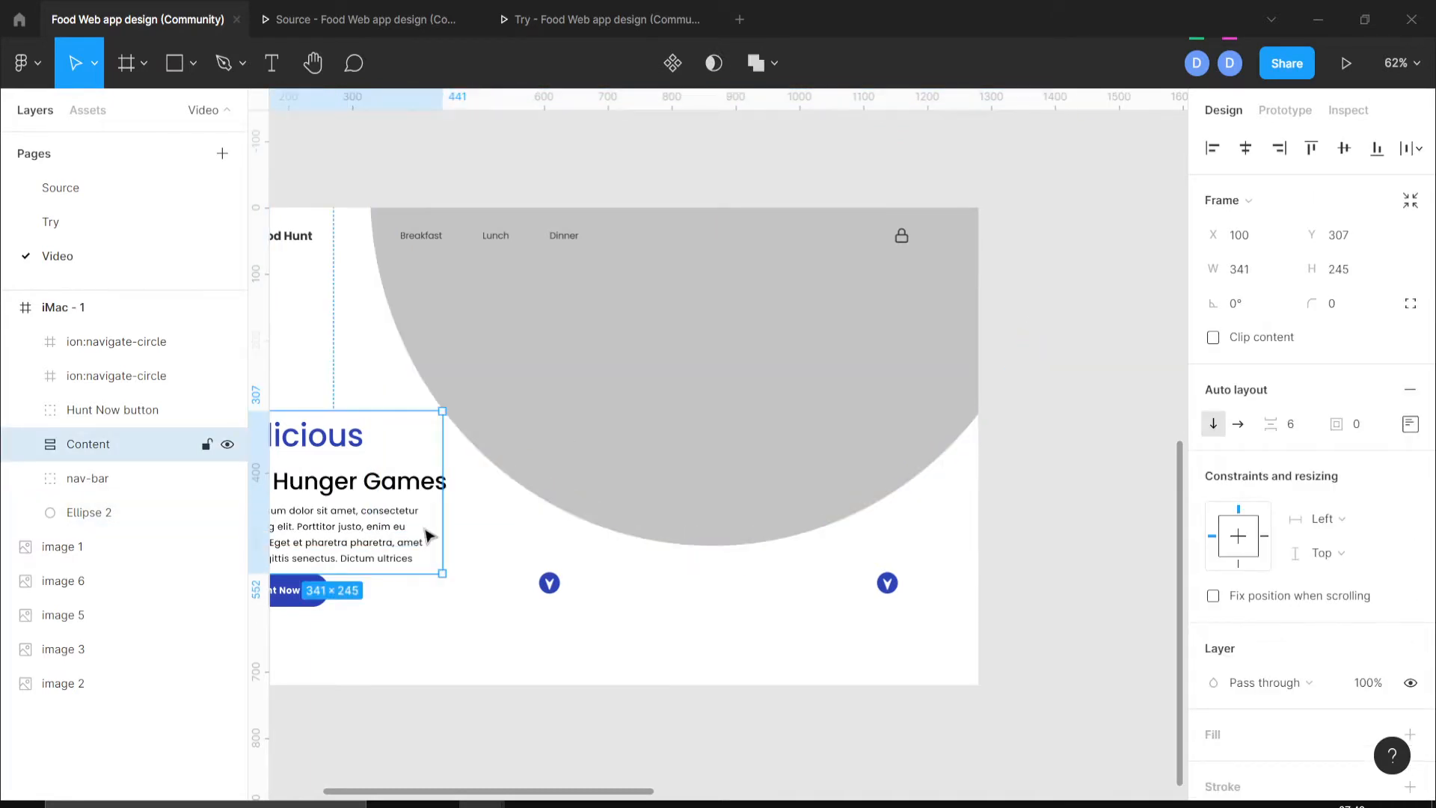
{"action": "left_click", "coordinate": [1034, 628]}
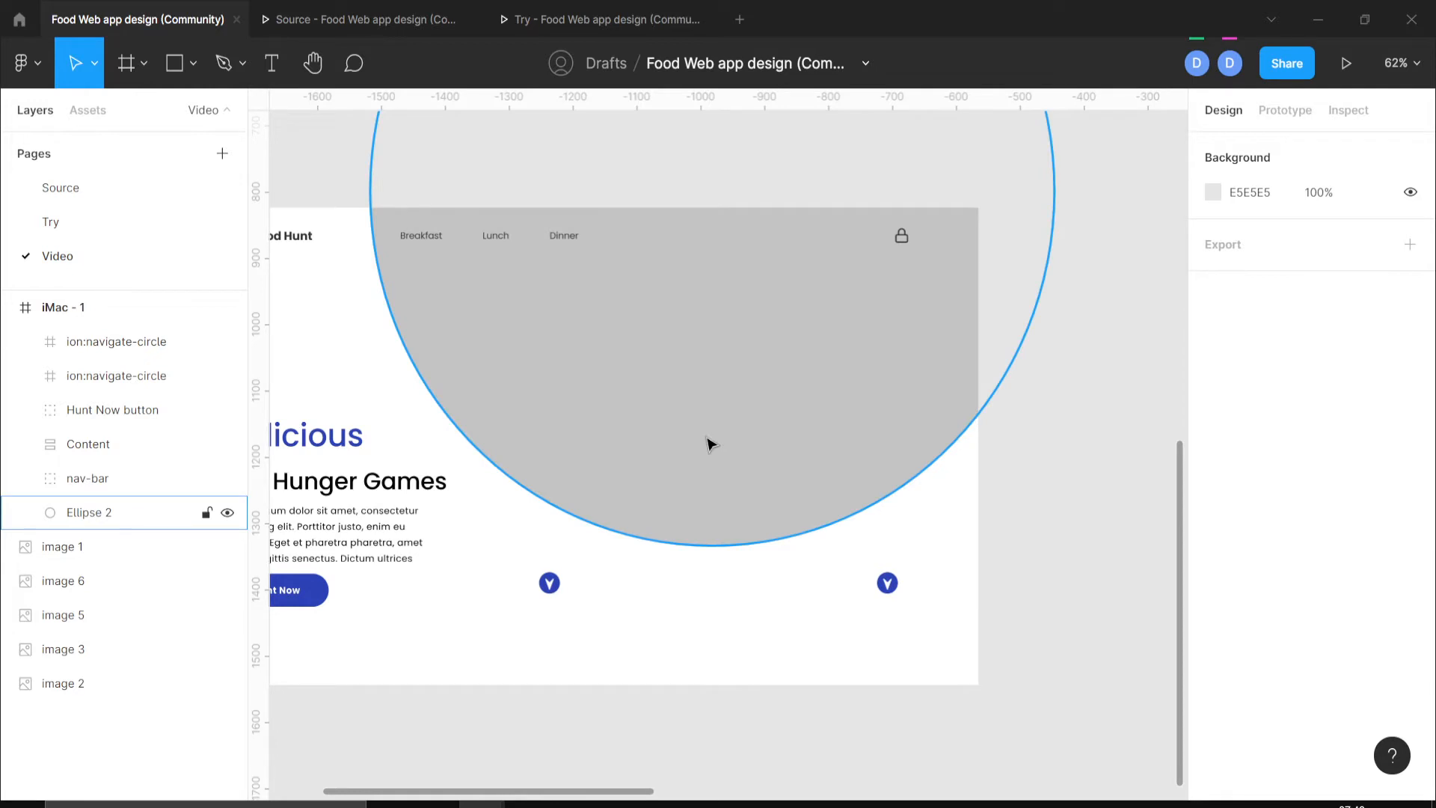
{"action": "scroll", "coordinate": [600, 547], "scroll_direction": "left", "scroll_amount": 3}
{"action": "scroll", "coordinate": [600, 547], "scroll_direction": "up", "scroll_amount": 2}
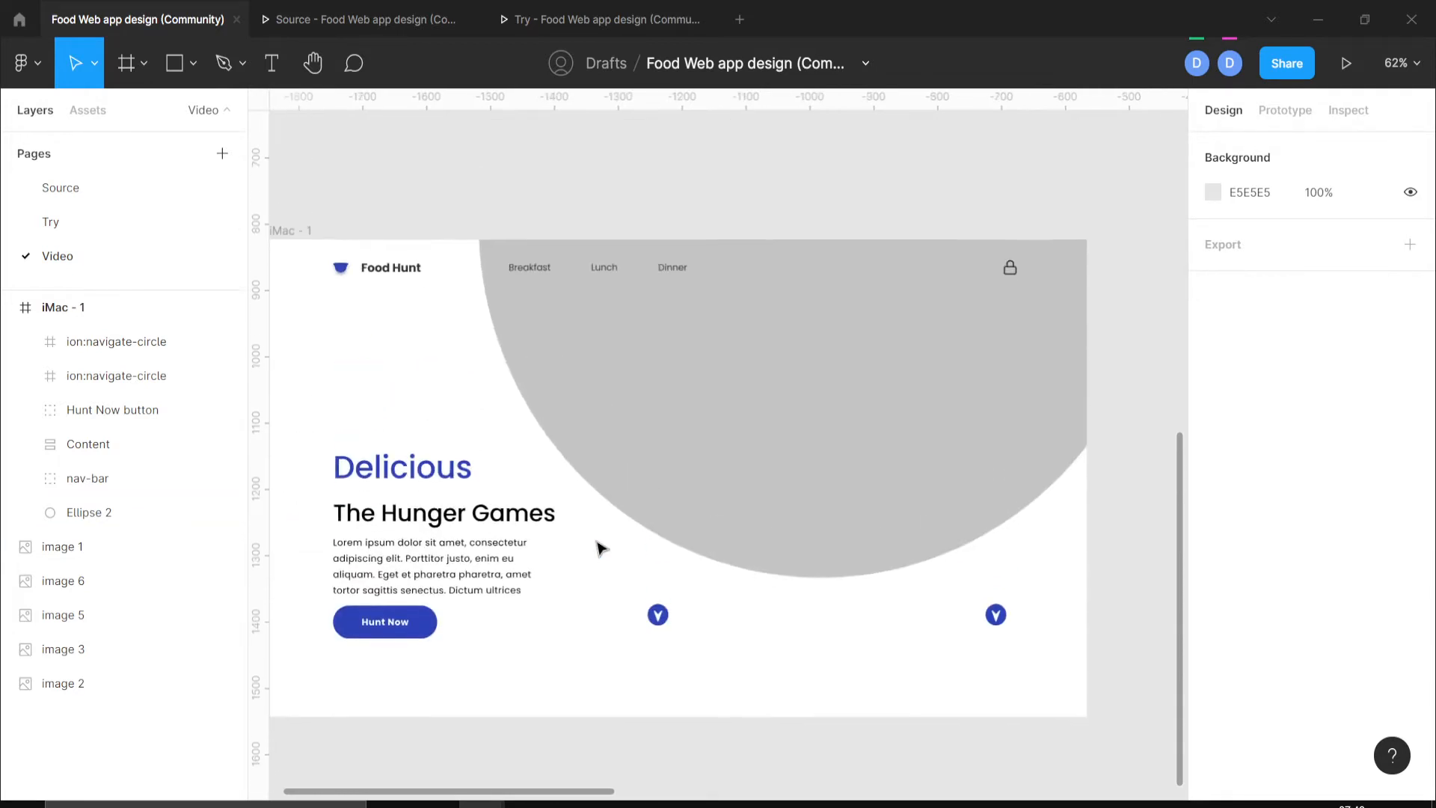
{"action": "scroll", "coordinate": [600, 548], "scroll_direction": "right", "scroll_amount": 2}
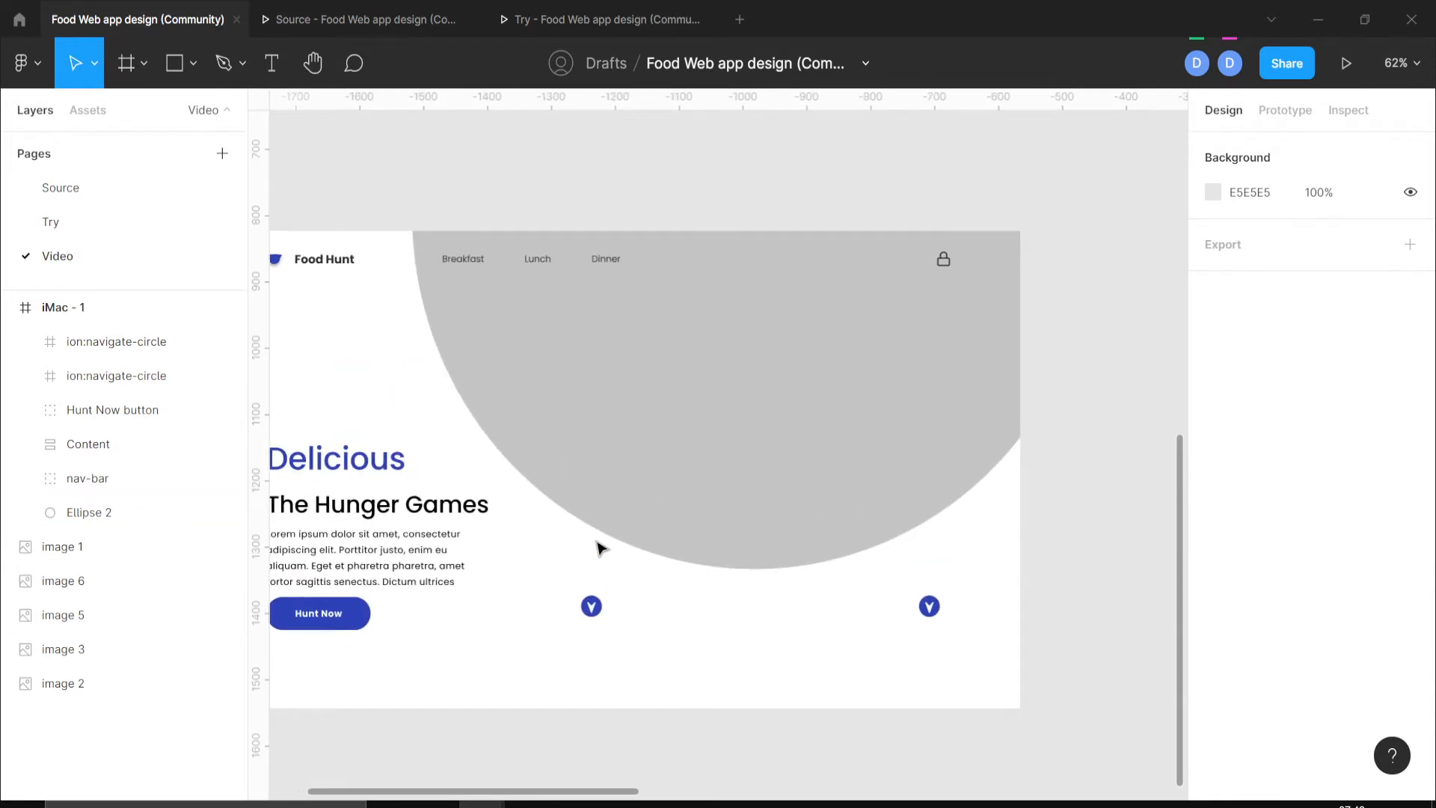
Duplicate the large grey background circle in place within iMac - 1 and select the upper copy.
{"action": "left_click", "coordinate": [755, 518]}
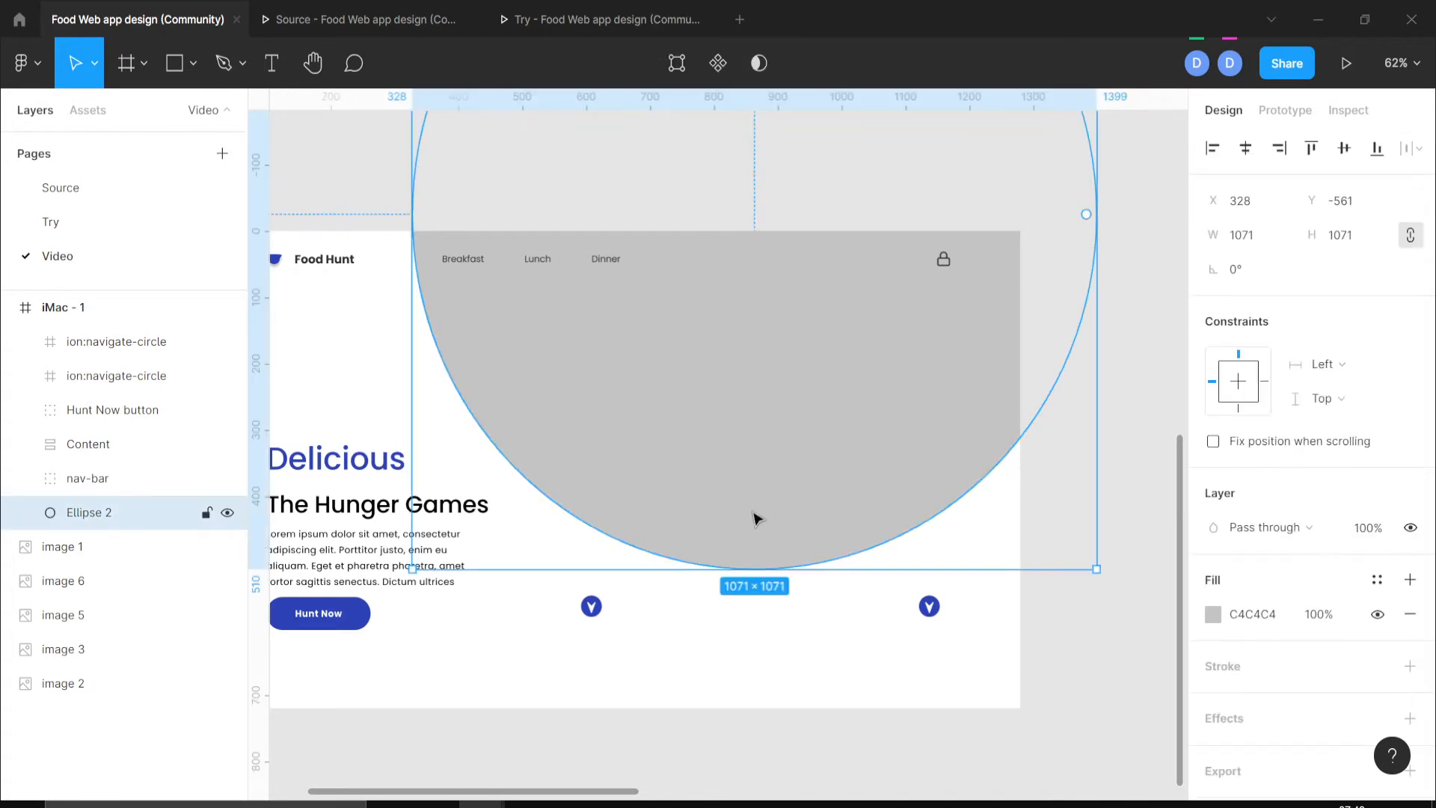
{"action": "key", "text": "ctrl+d"}
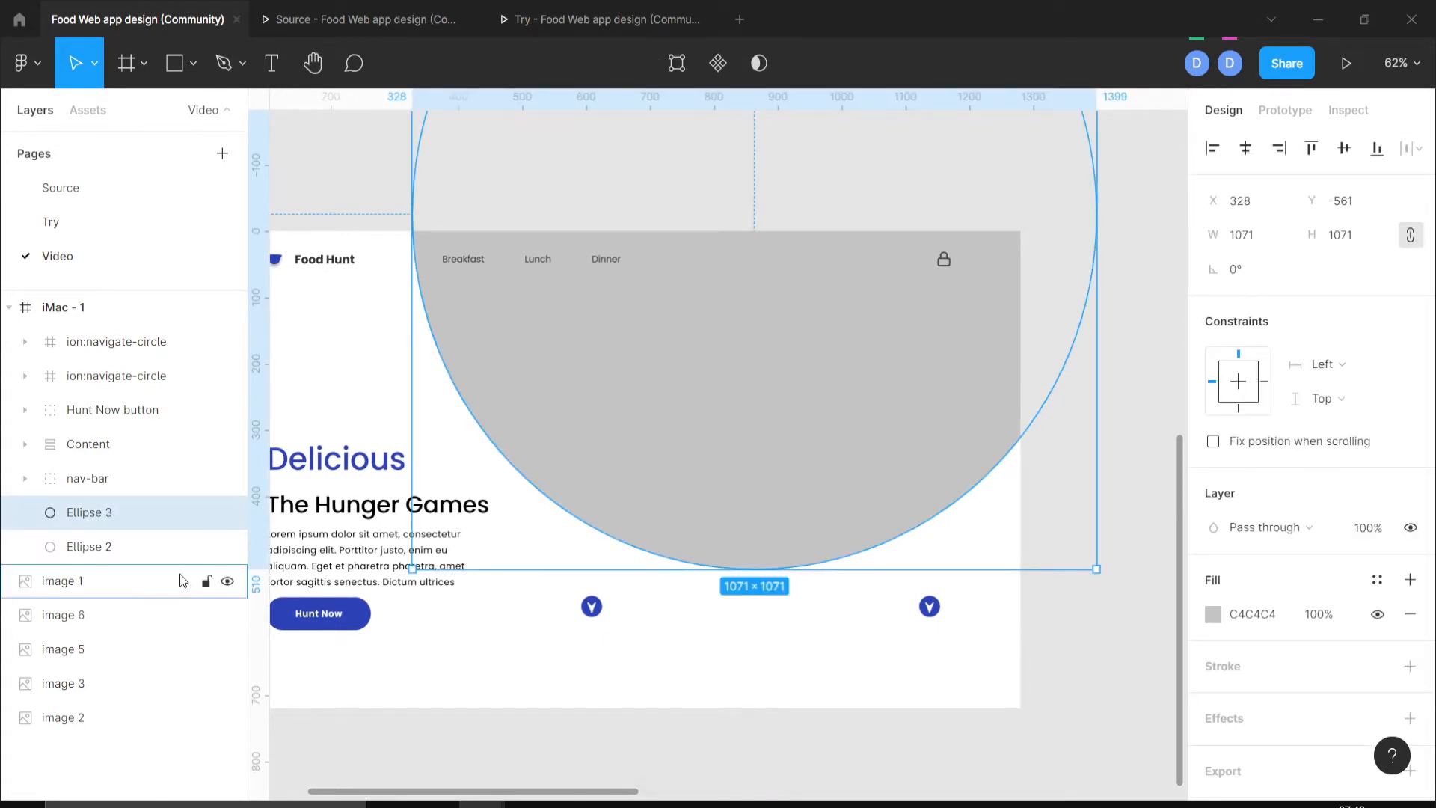
{"action": "left_click", "coordinate": [142, 546]}
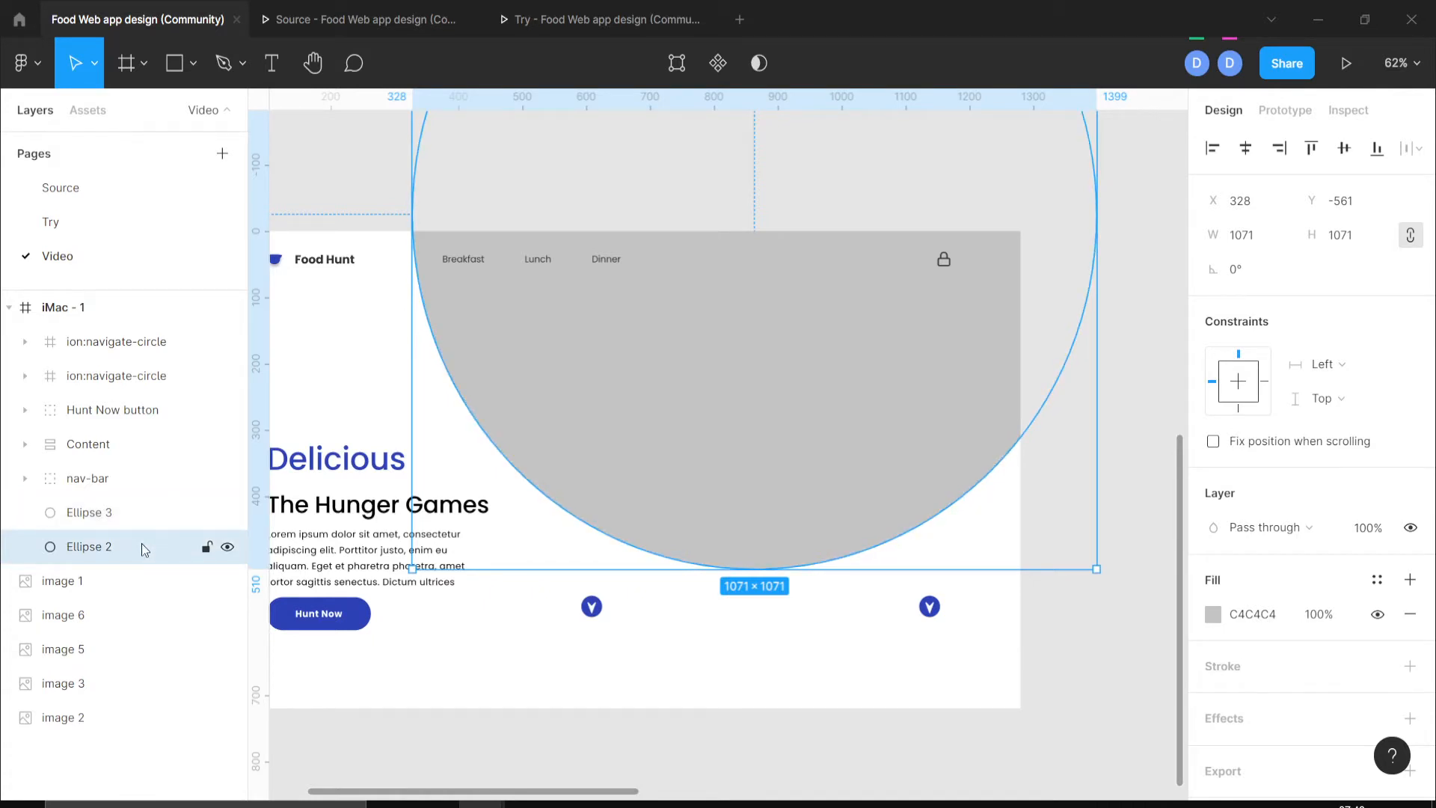
{"action": "left_click", "coordinate": [114, 525]}
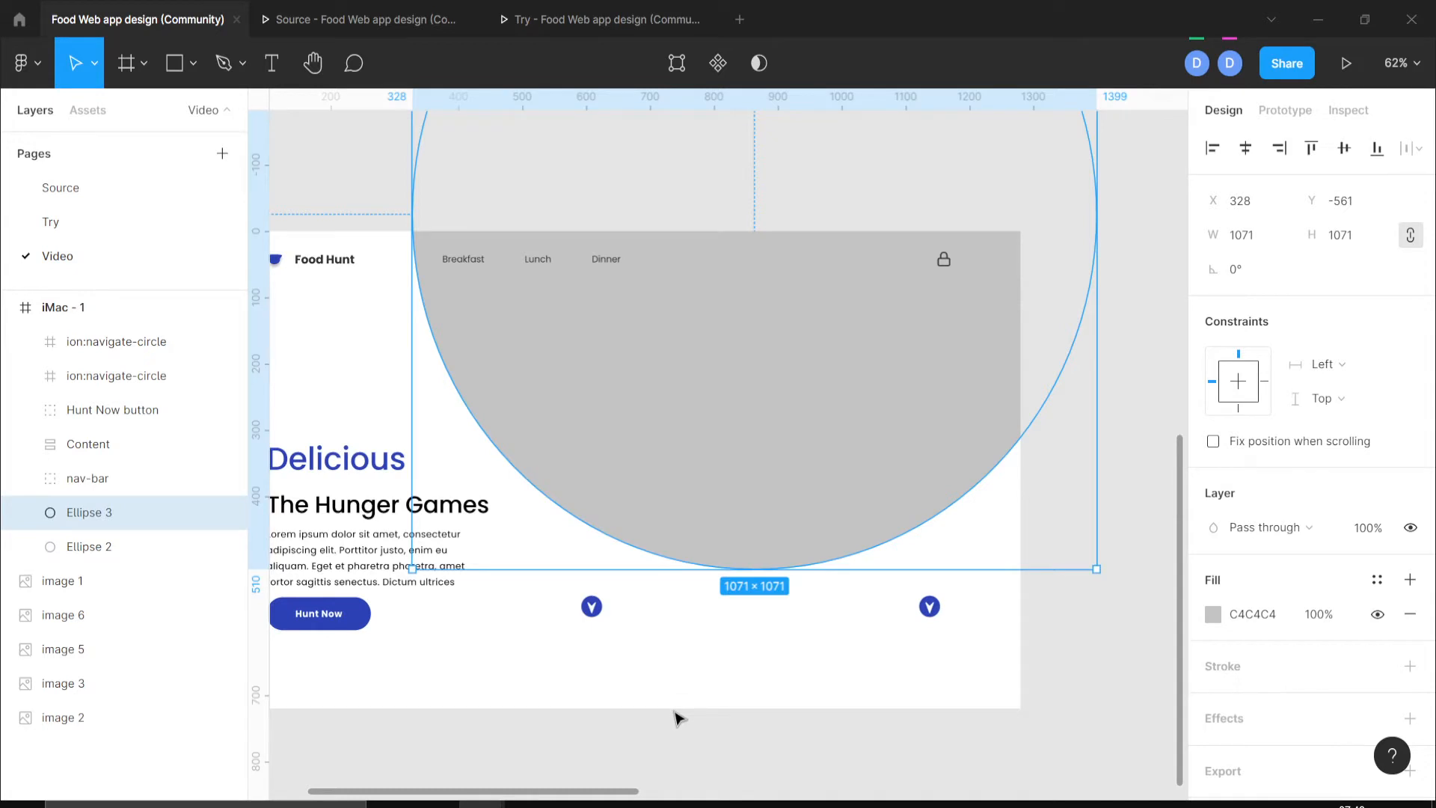
{"action": "key", "text": "o"}
{"action": "left_click_drag", "start_coordinate": [609, 408], "coordinate": [908, 707]}
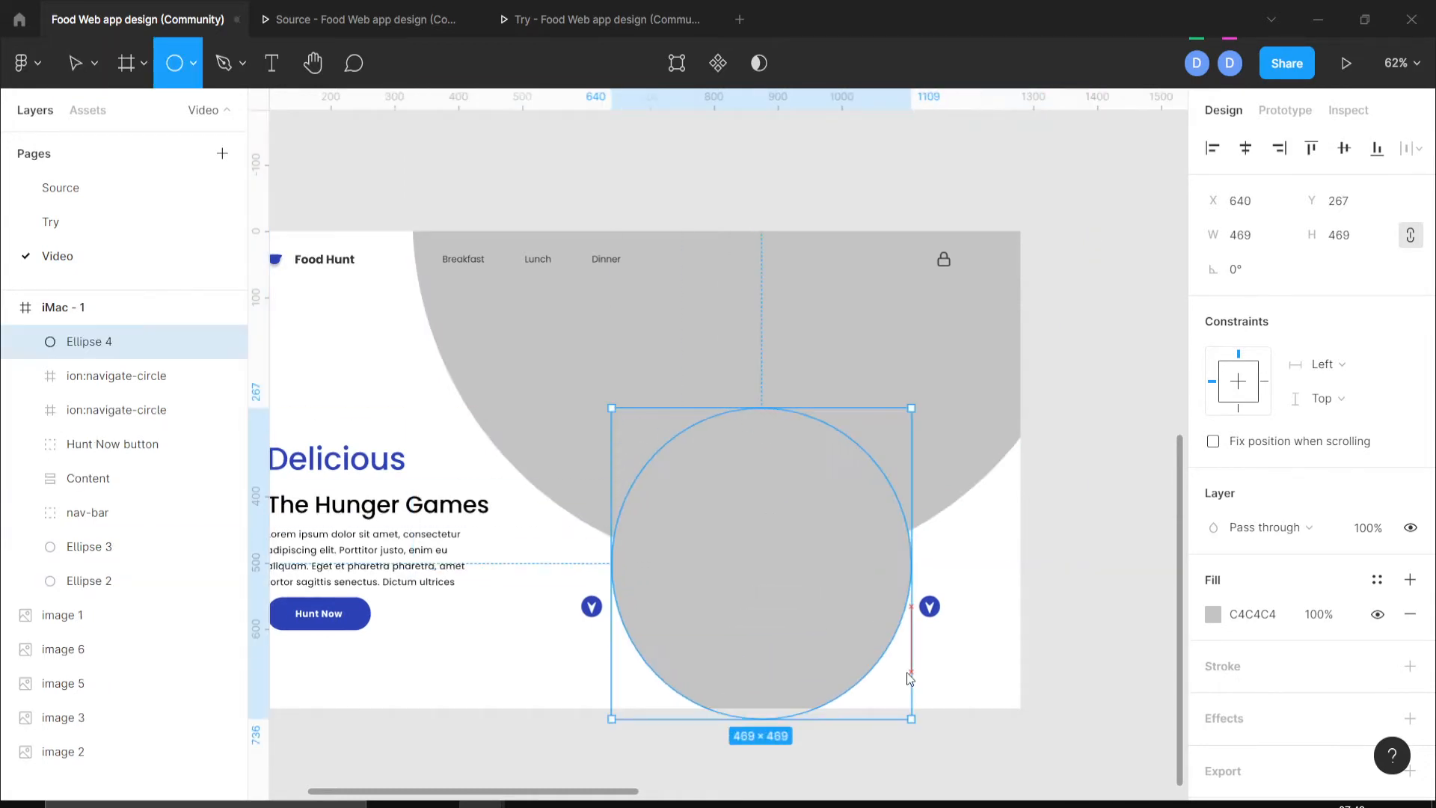
{"action": "left_click_drag", "start_coordinate": [829, 653], "coordinate": [798, 564]}
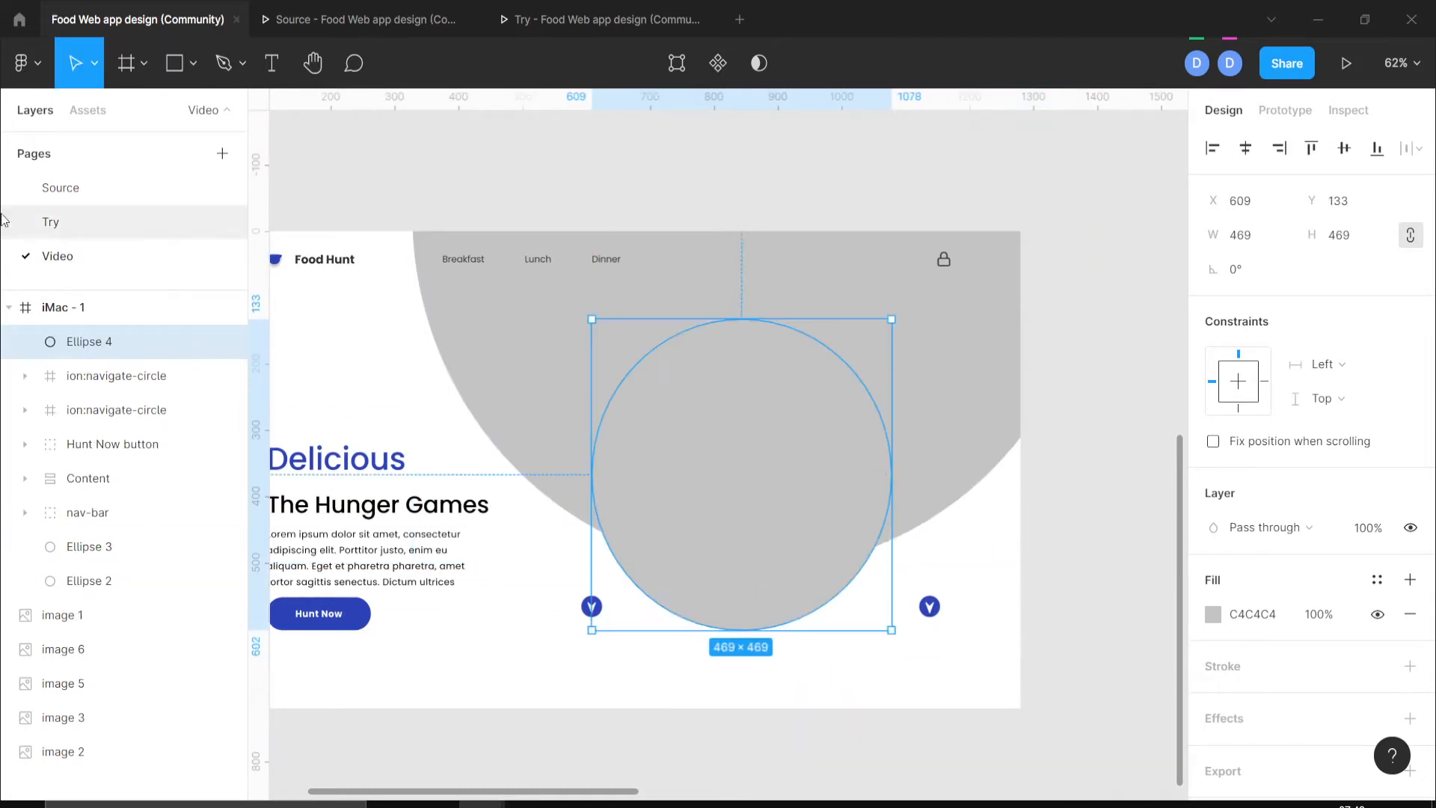
{"action": "left_click", "coordinate": [87, 189]}
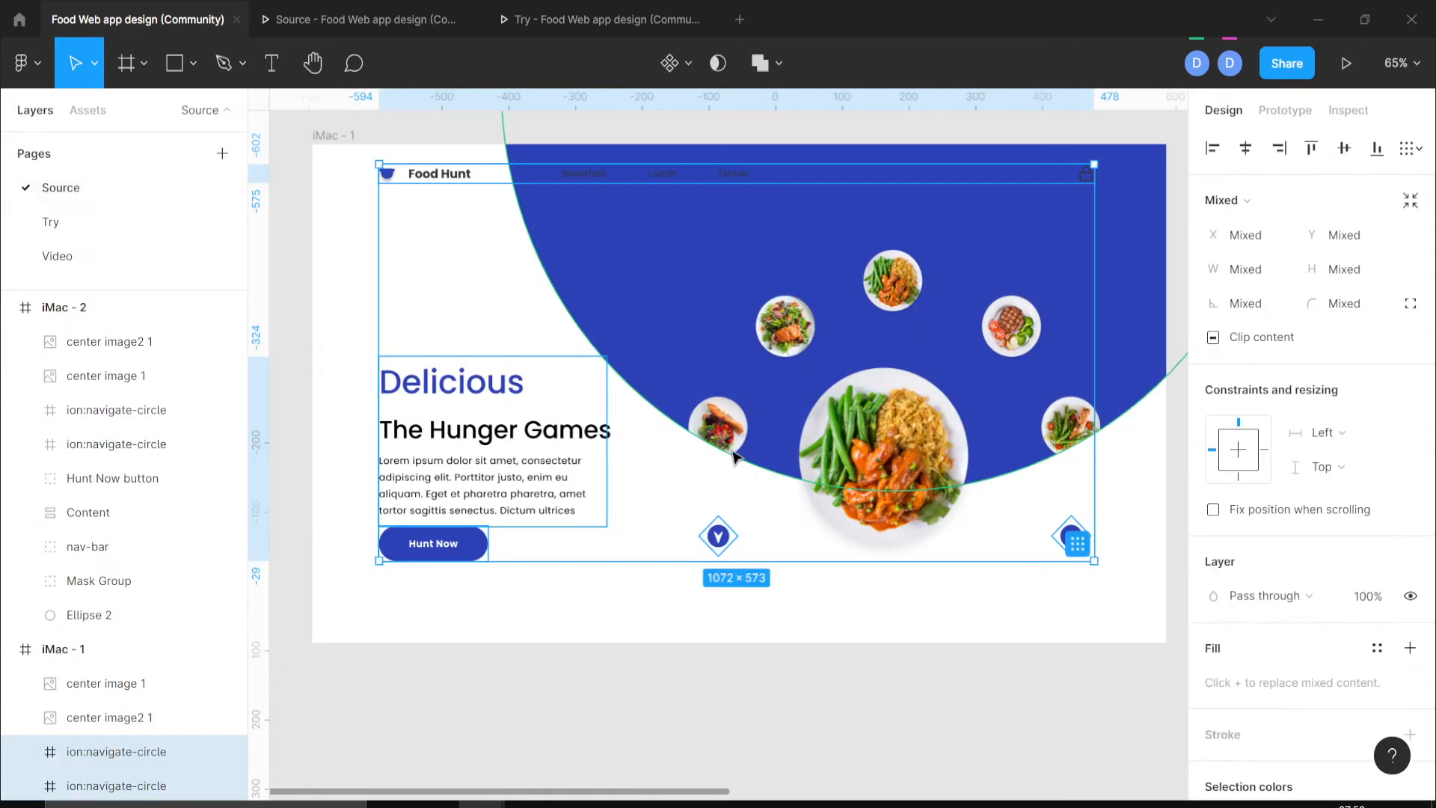
{"action": "scroll", "coordinate": [882, 638], "scroll_direction": "right", "scroll_amount": 15}
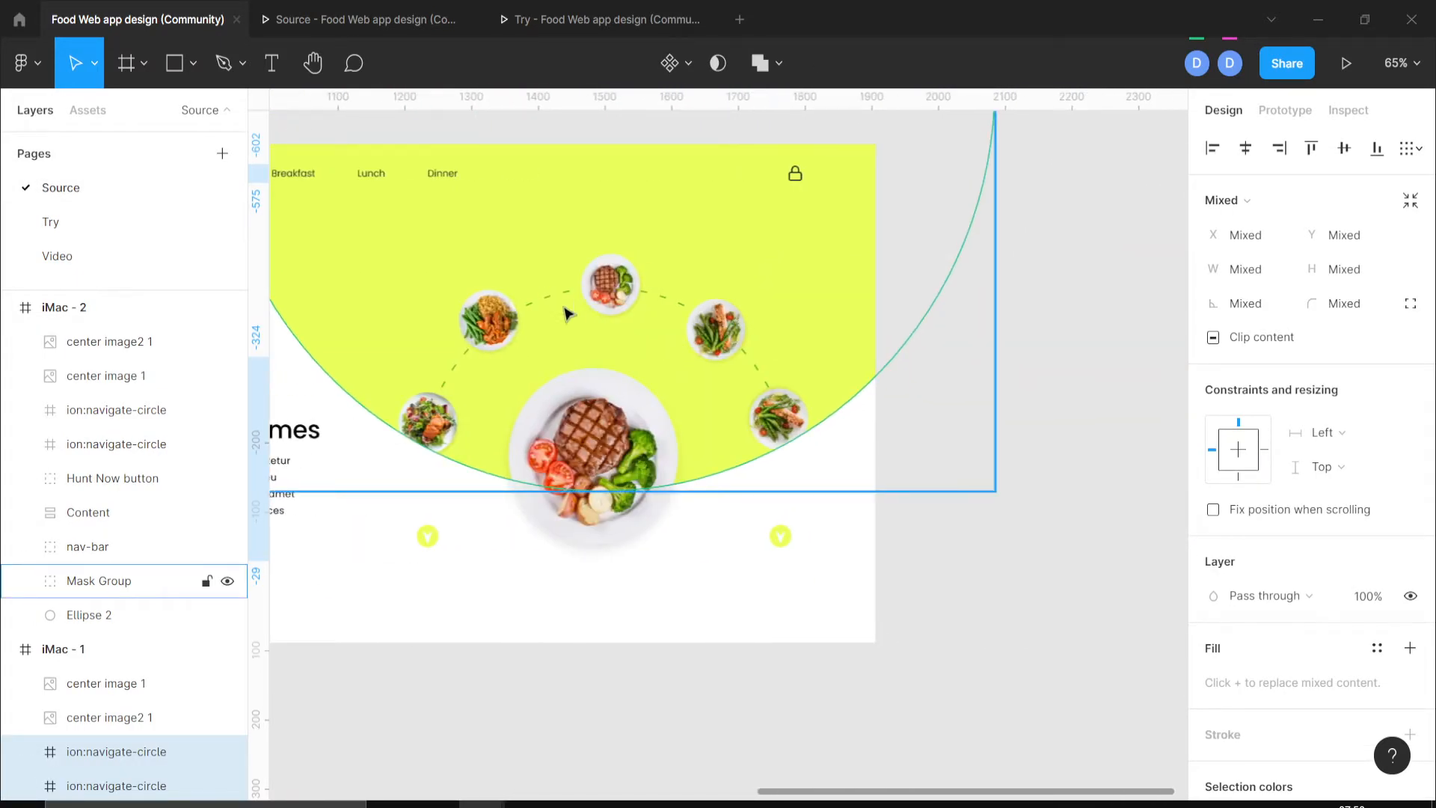
{"action": "left_click", "coordinate": [110, 253]}
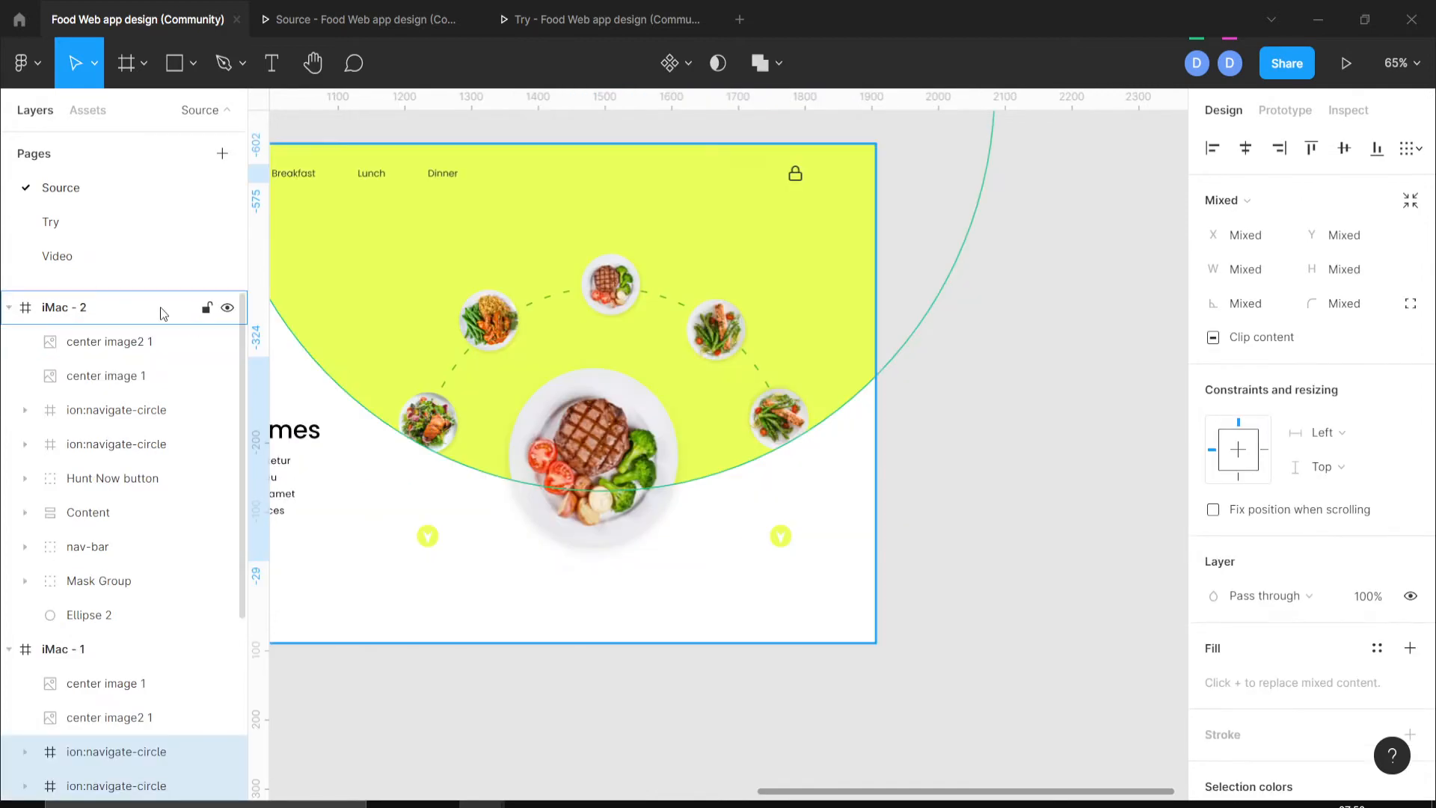
{"action": "left_click", "coordinate": [113, 263]}
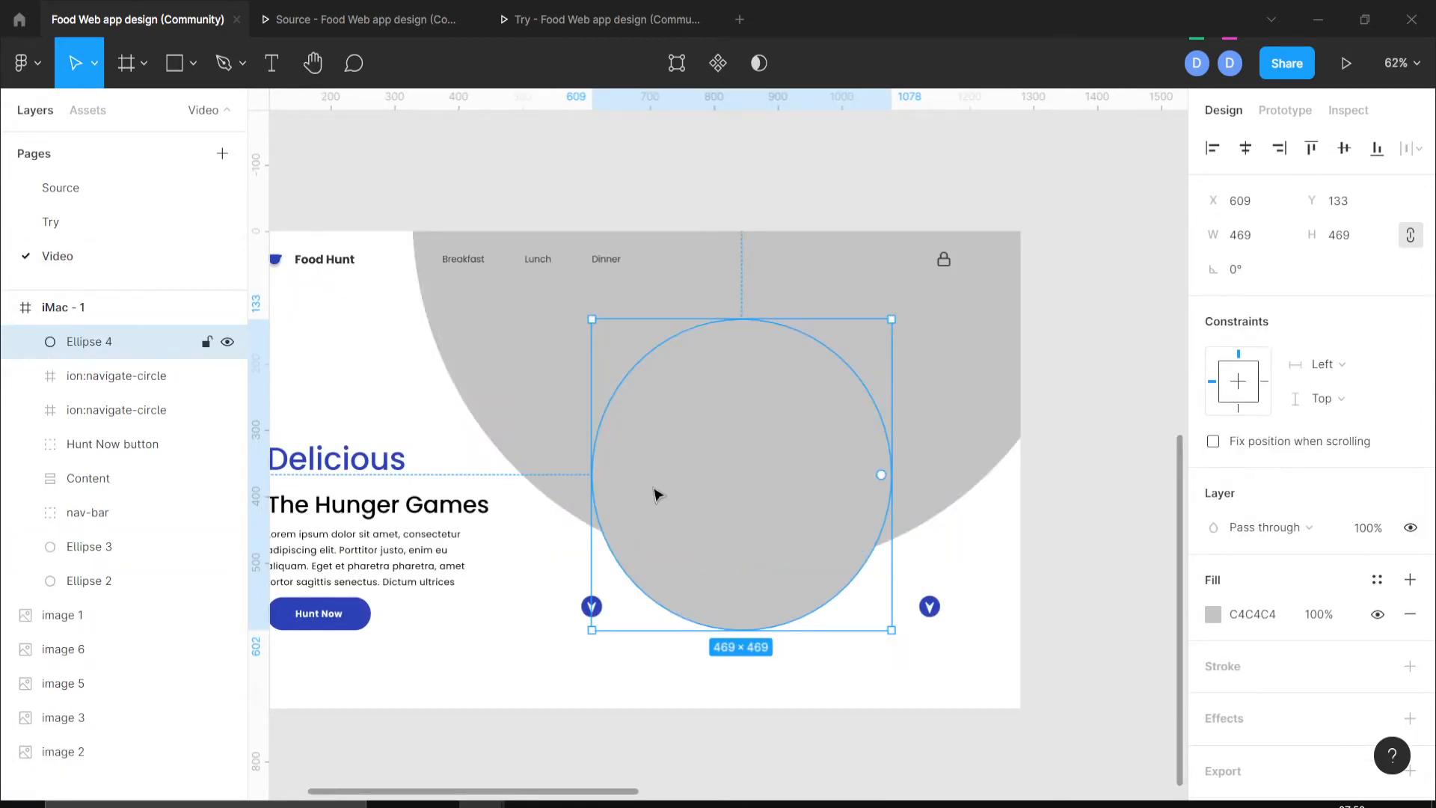
{"action": "key", "text": "Delete"}
Draw a circle about 448 × 448 over the background circle and move it to about X 632, Y 104.
{"action": "key", "text": "o"}
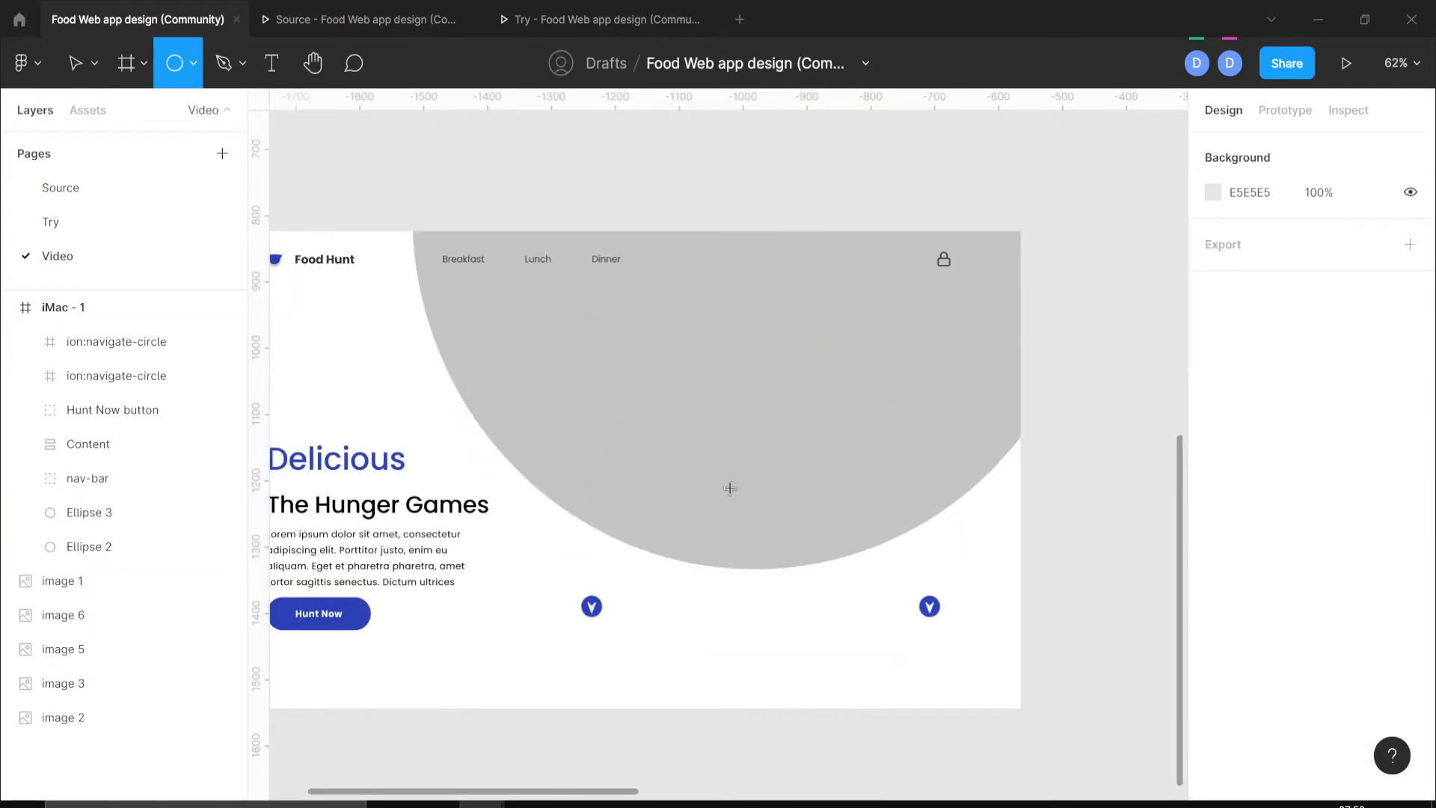
{"action": "left_click_drag", "start_coordinate": [639, 425], "coordinate": [924, 704]}
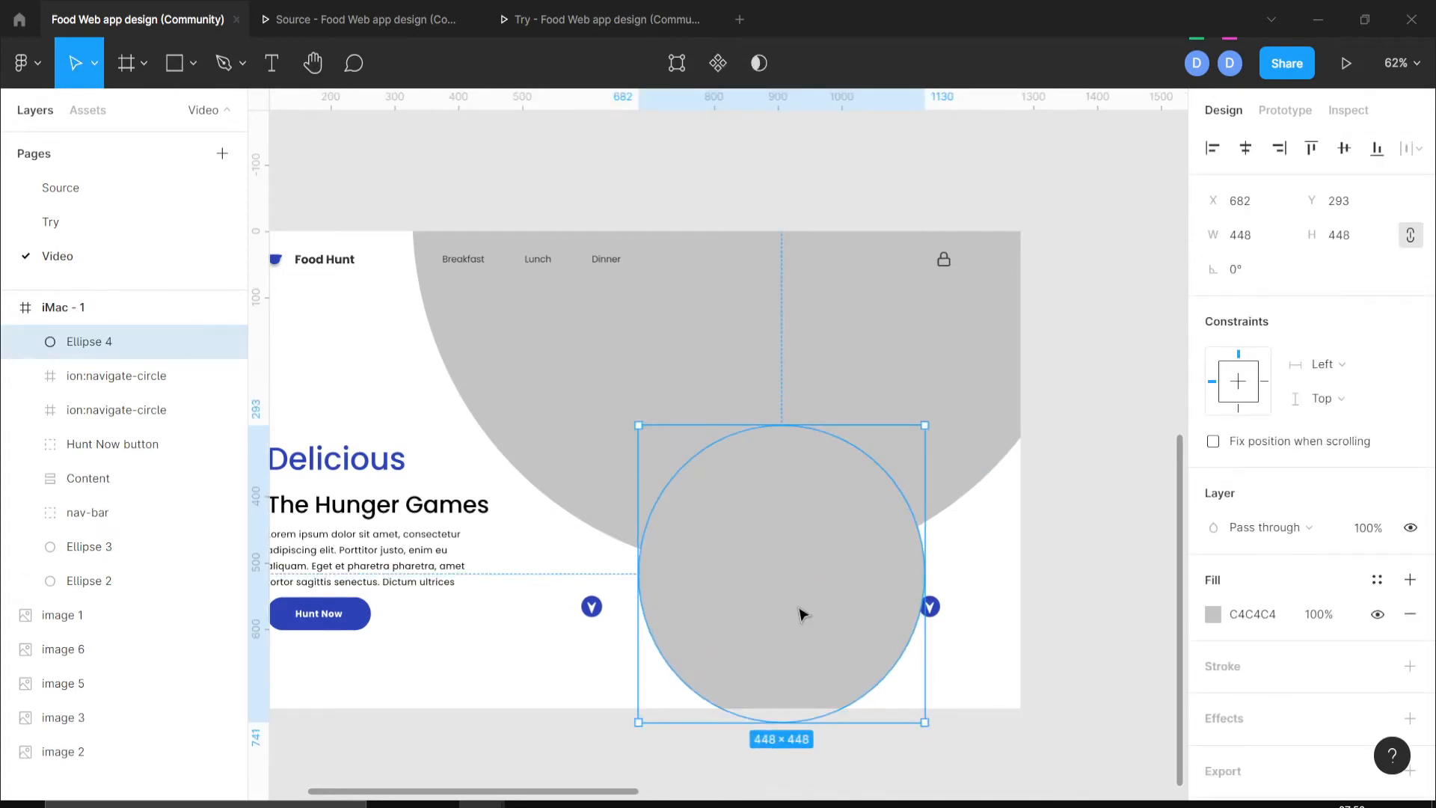
{"action": "left_click_drag", "start_coordinate": [800, 616], "coordinate": [770, 486]}
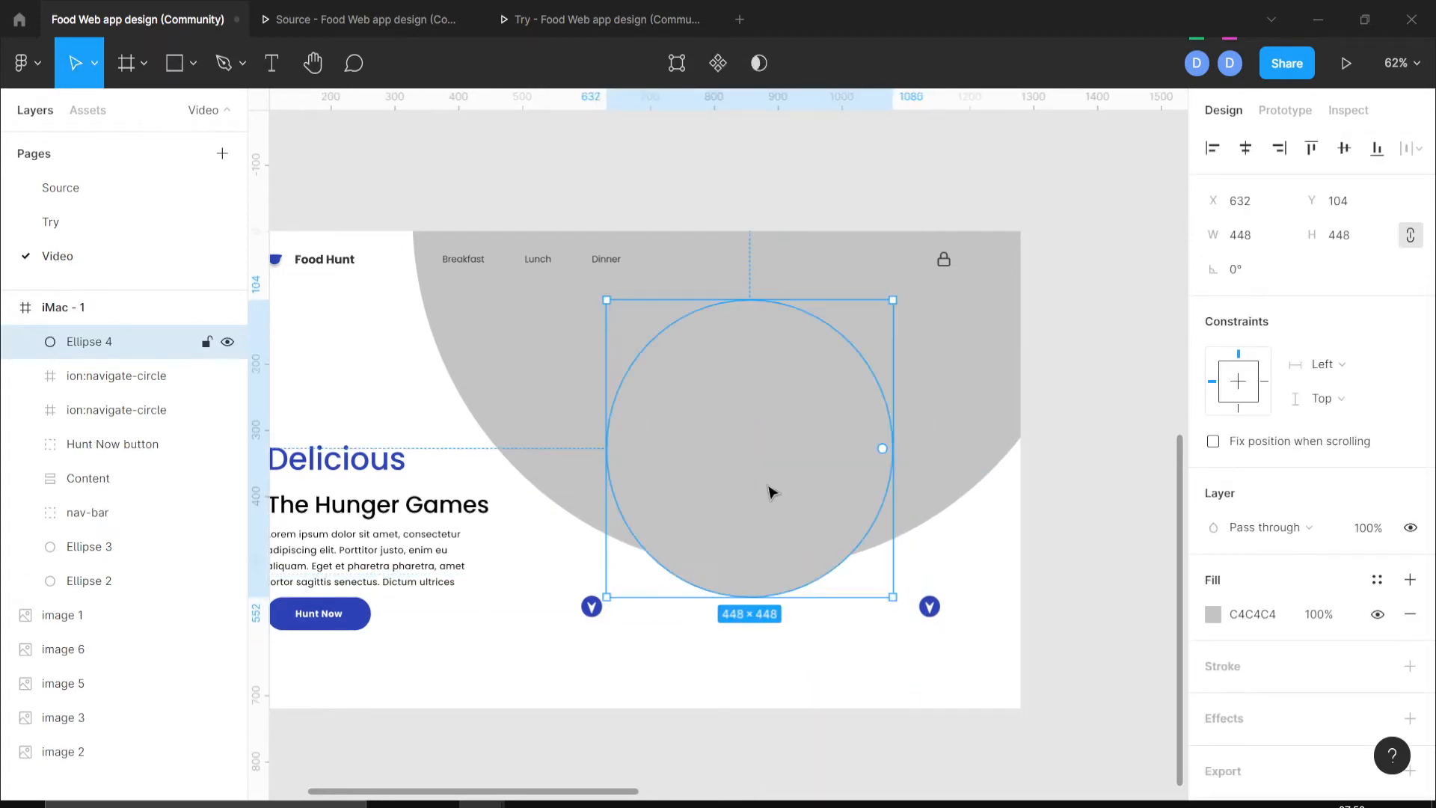
Give the new circle a black 000000 inside stroke of width 2 and remove its grey fill.
{"action": "left_click", "coordinate": [1410, 665]}
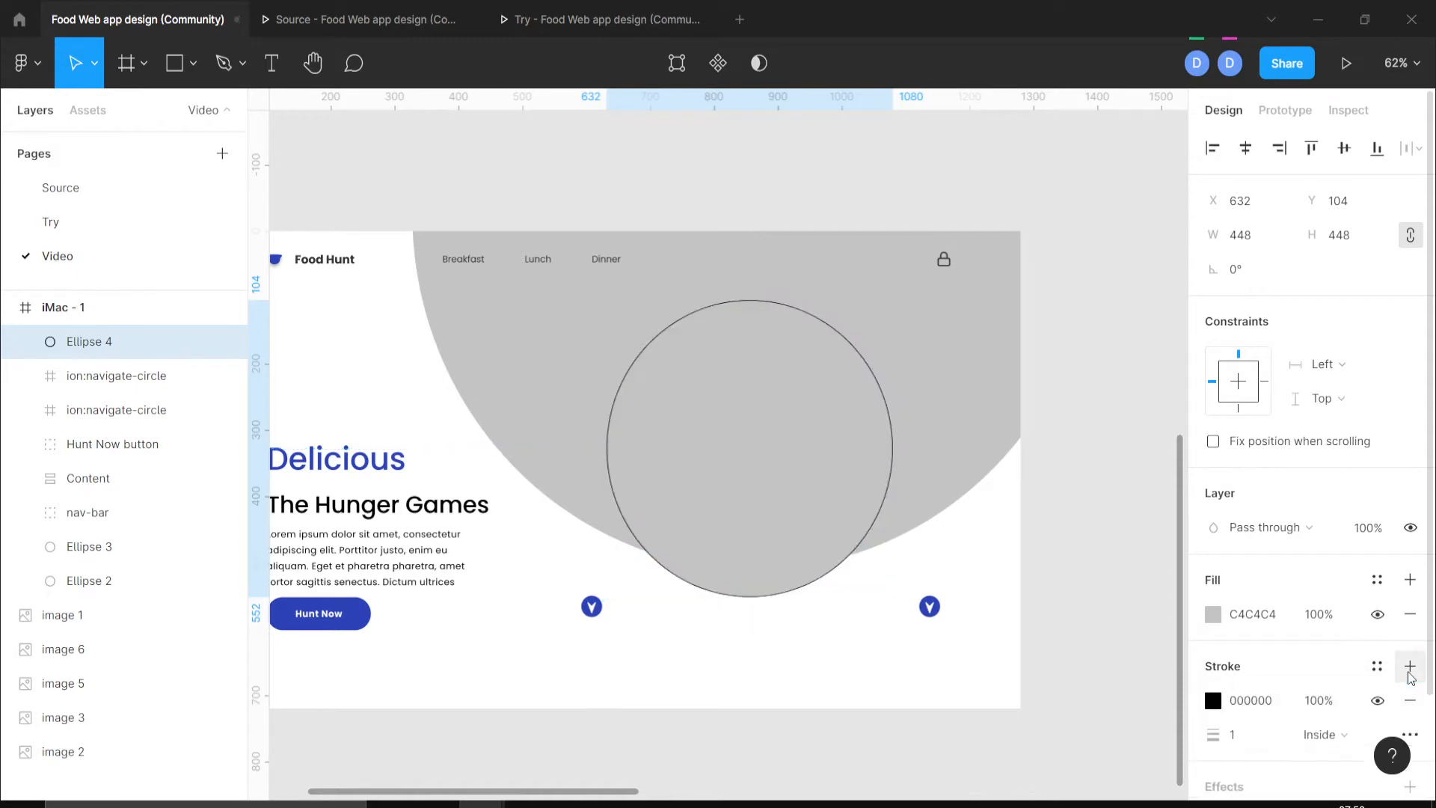
{"action": "left_click", "coordinate": [1409, 618]}
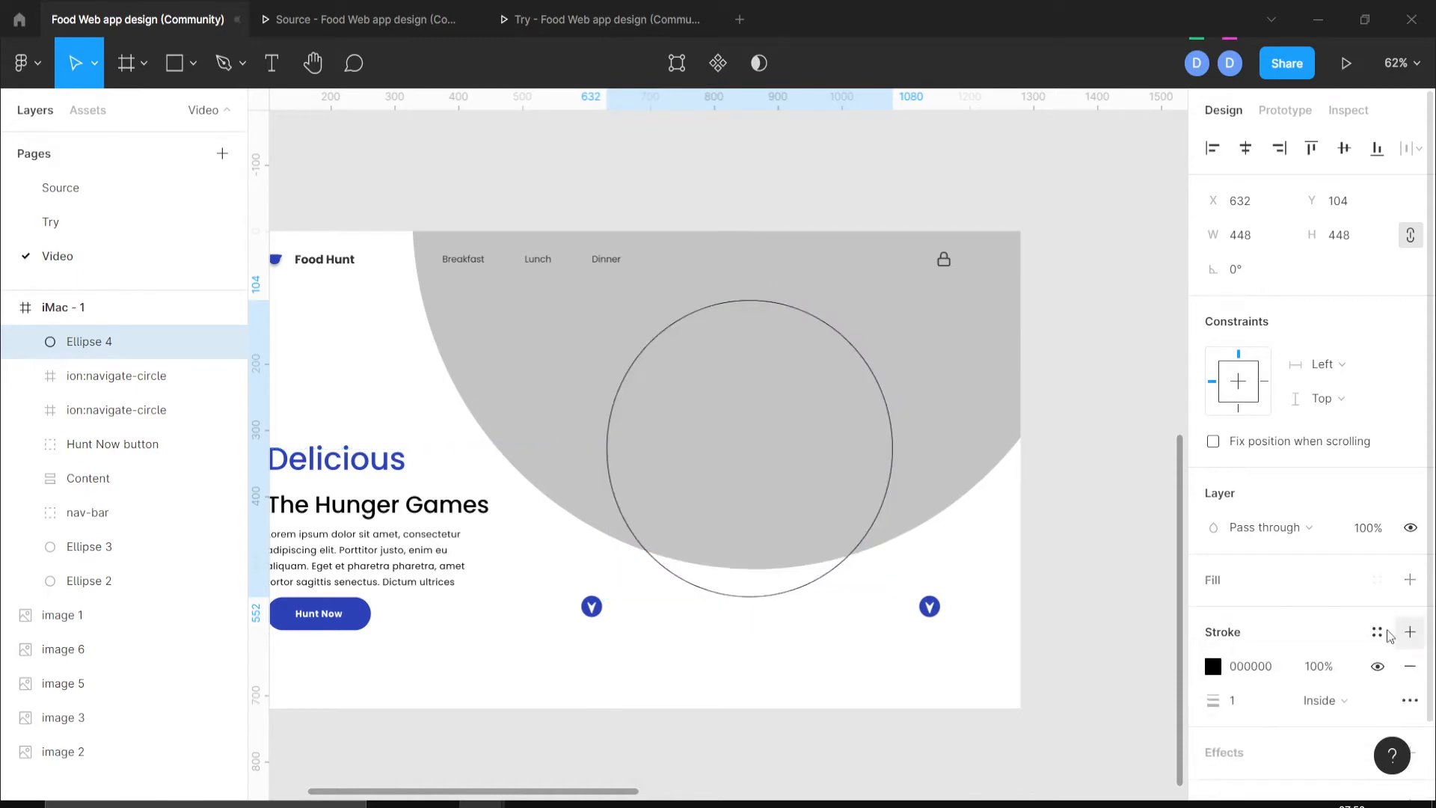
{"action": "left_click", "coordinate": [1257, 711]}
{"action": "key", "text": "Up"}
{"action": "scroll", "coordinate": [1274, 658], "scroll_direction": "down", "scroll_amount": 2}
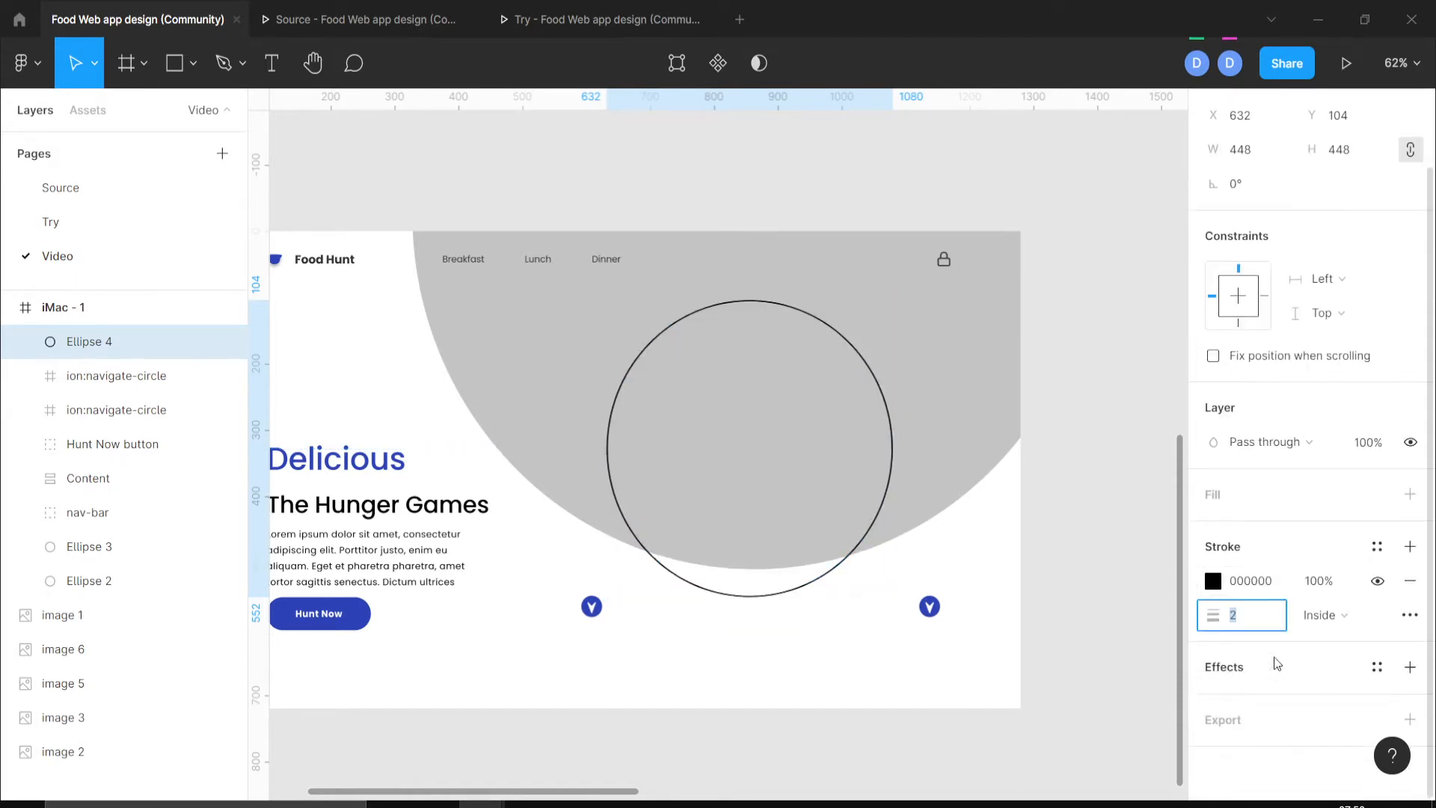
Change the circle's outline to a dashed stroke with a dash length of 15.
{"action": "left_click", "coordinate": [1412, 627]}
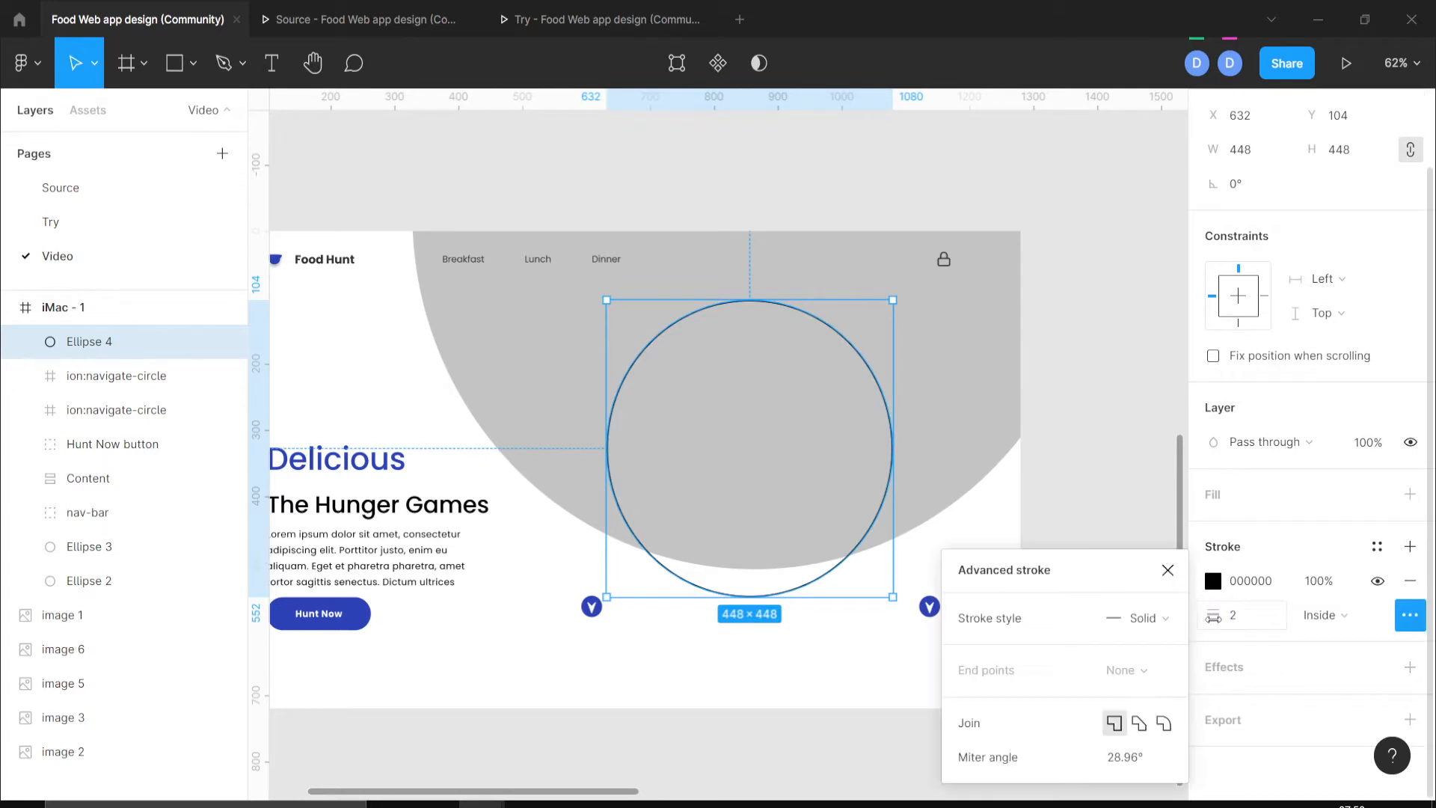
{"action": "left_click", "coordinate": [1127, 618]}
{"action": "left_click", "coordinate": [1138, 645]}
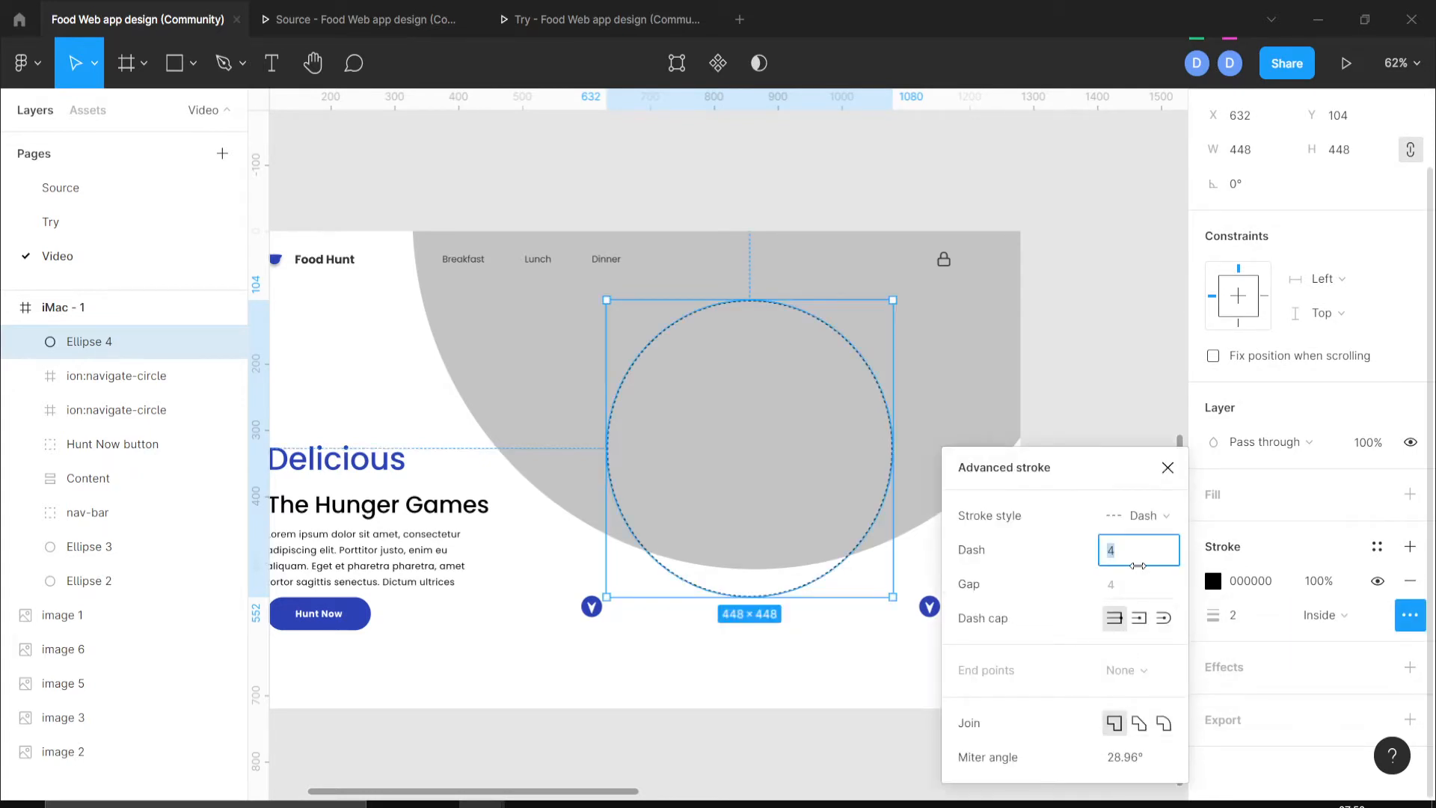
{"action": "key", "text": "Up"}
{"action": "key", "text": "Up"}
{"action": "key", "text": "Up"}
{"action": "key", "text": "Up"}
{"action": "key", "text": "Up"}
{"action": "key", "text": "Up"}
{"action": "key", "text": "Up"}
{"action": "key", "text": "Up"}
{"action": "key", "text": "Up"}
{"action": "key", "text": "Up"}
{"action": "key", "text": "Up"}
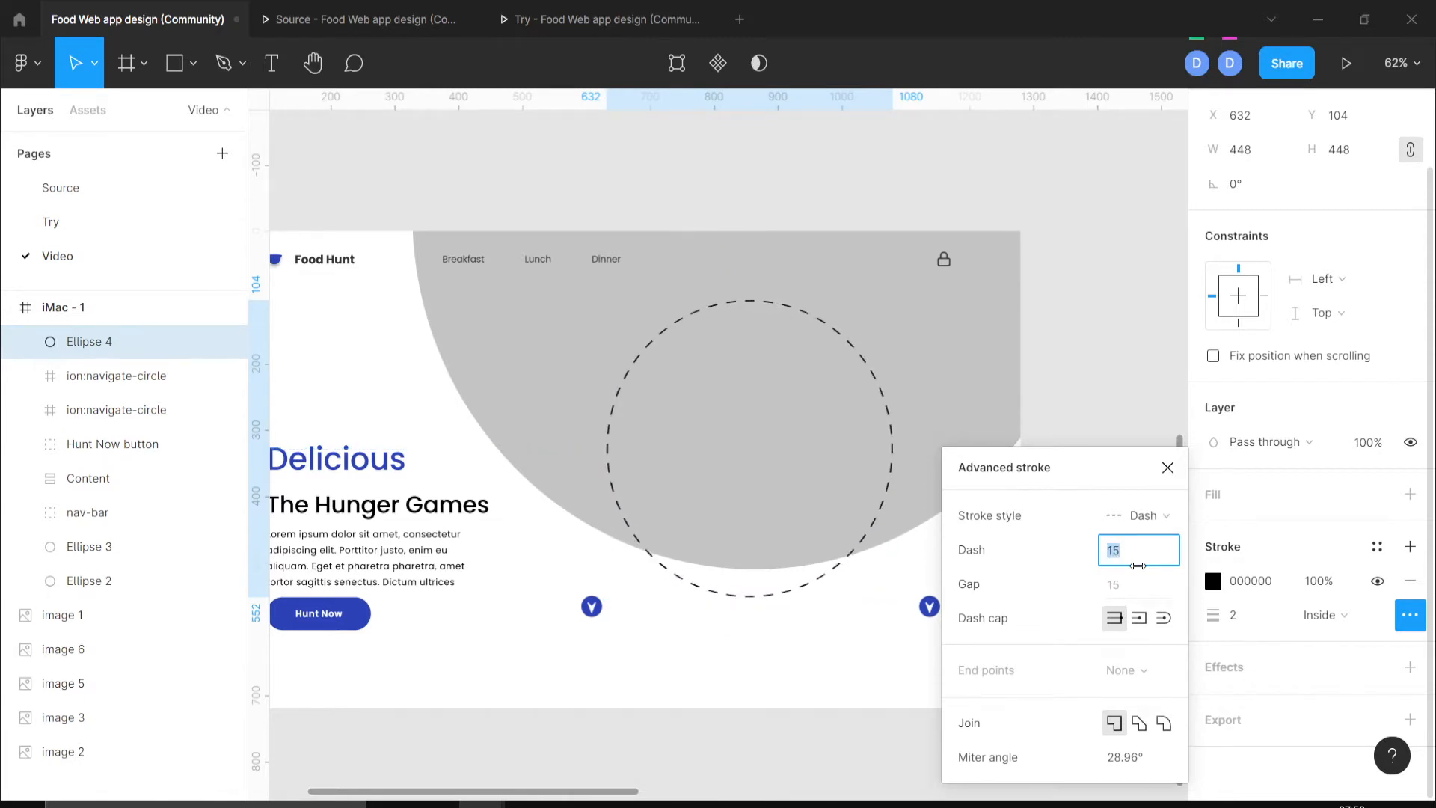
{"action": "left_click", "coordinate": [1111, 396]}
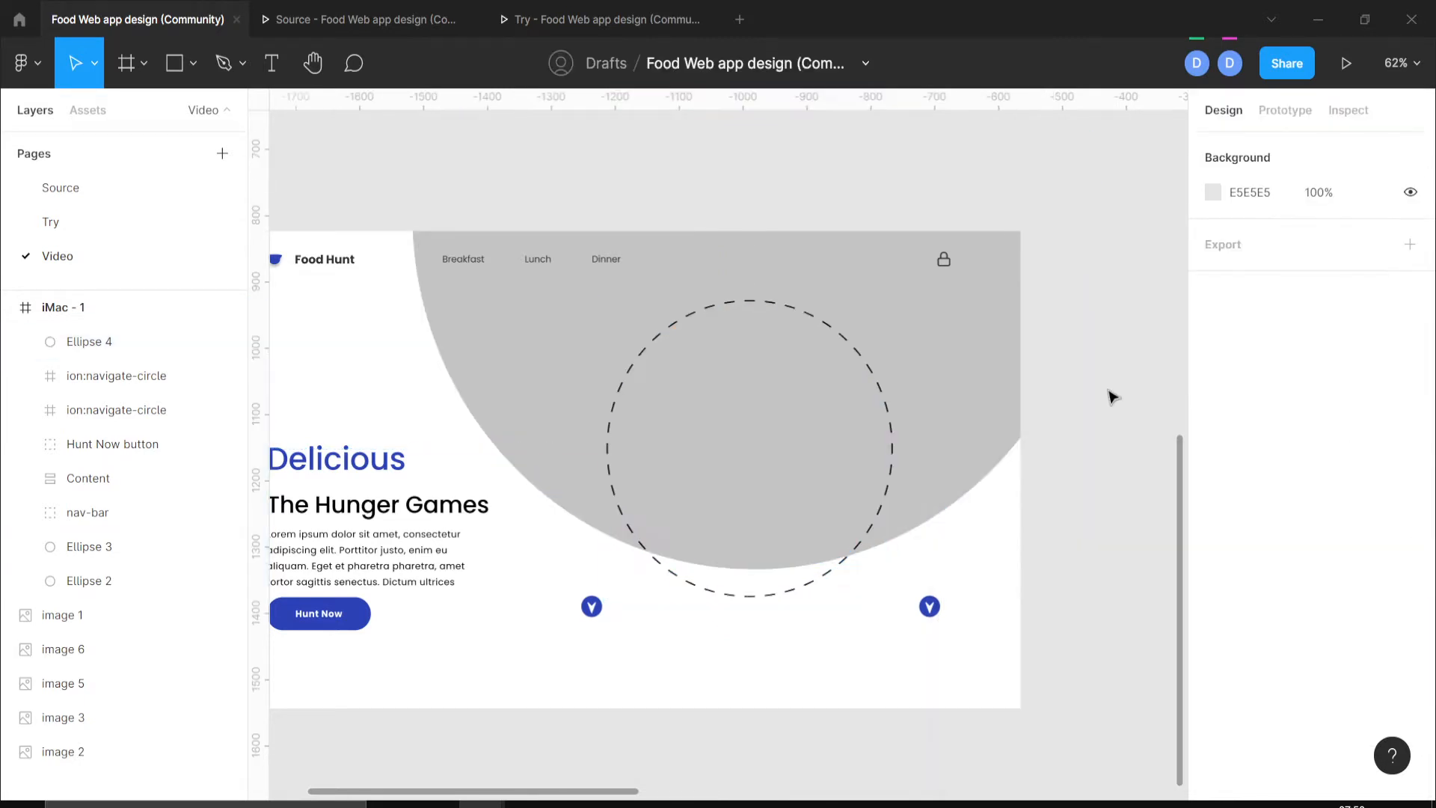
Using the Source page as reference, enlarge the dashed circle to about 577 × 577 and move it to about X 588, Y 173.
{"action": "left_click", "coordinate": [886, 427]}
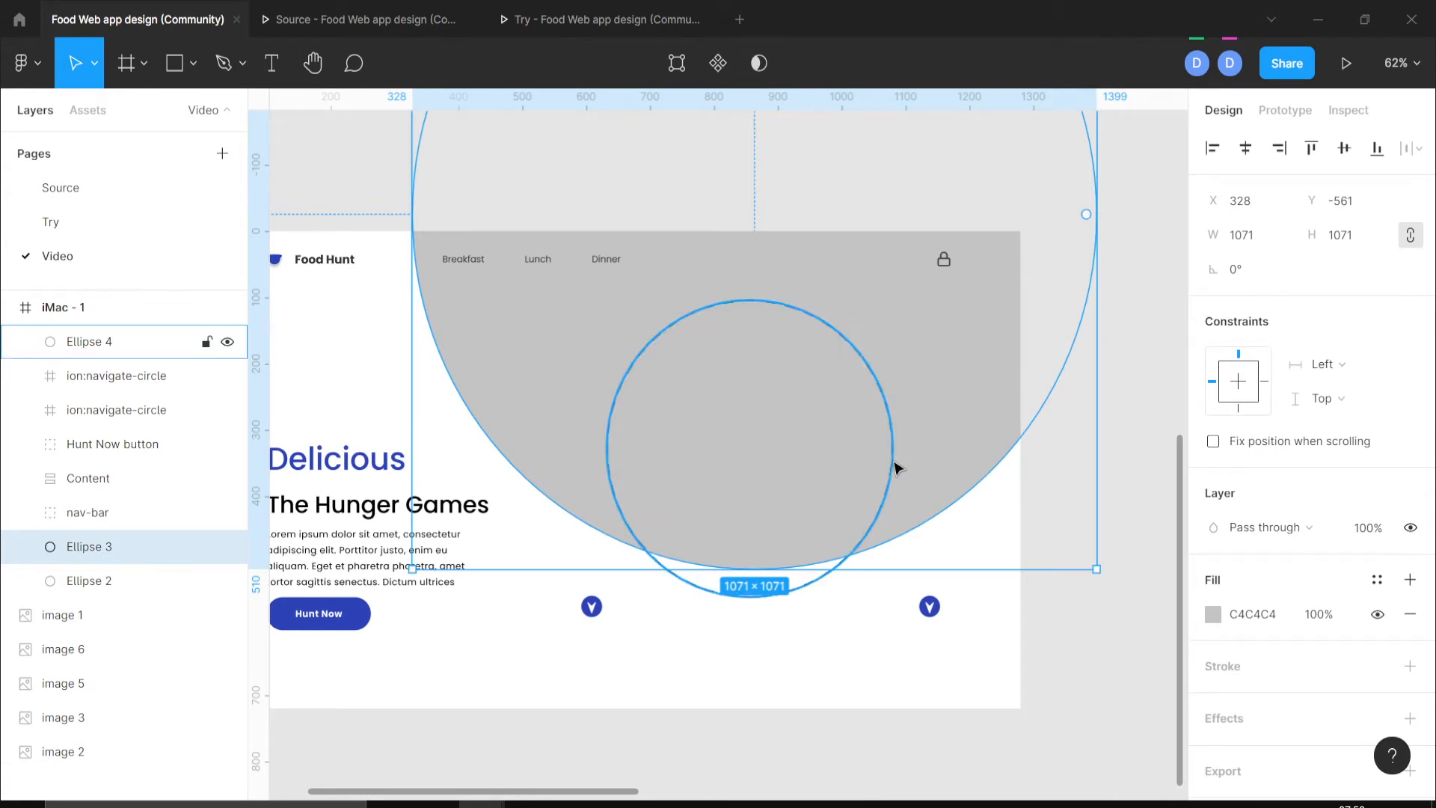
{"action": "left_click", "coordinate": [839, 442]}
{"action": "mouse_move", "coordinate": [839, 442]}
{"action": "left_mouse_down"}
{"action": "mouse_move", "coordinate": [859, 477]}
{"action": "mouse_move", "coordinate": [849, 513]}
{"action": "mouse_move", "coordinate": [849, 442]}
{"action": "mouse_move", "coordinate": [841, 453]}
{"action": "left_mouse_up"}
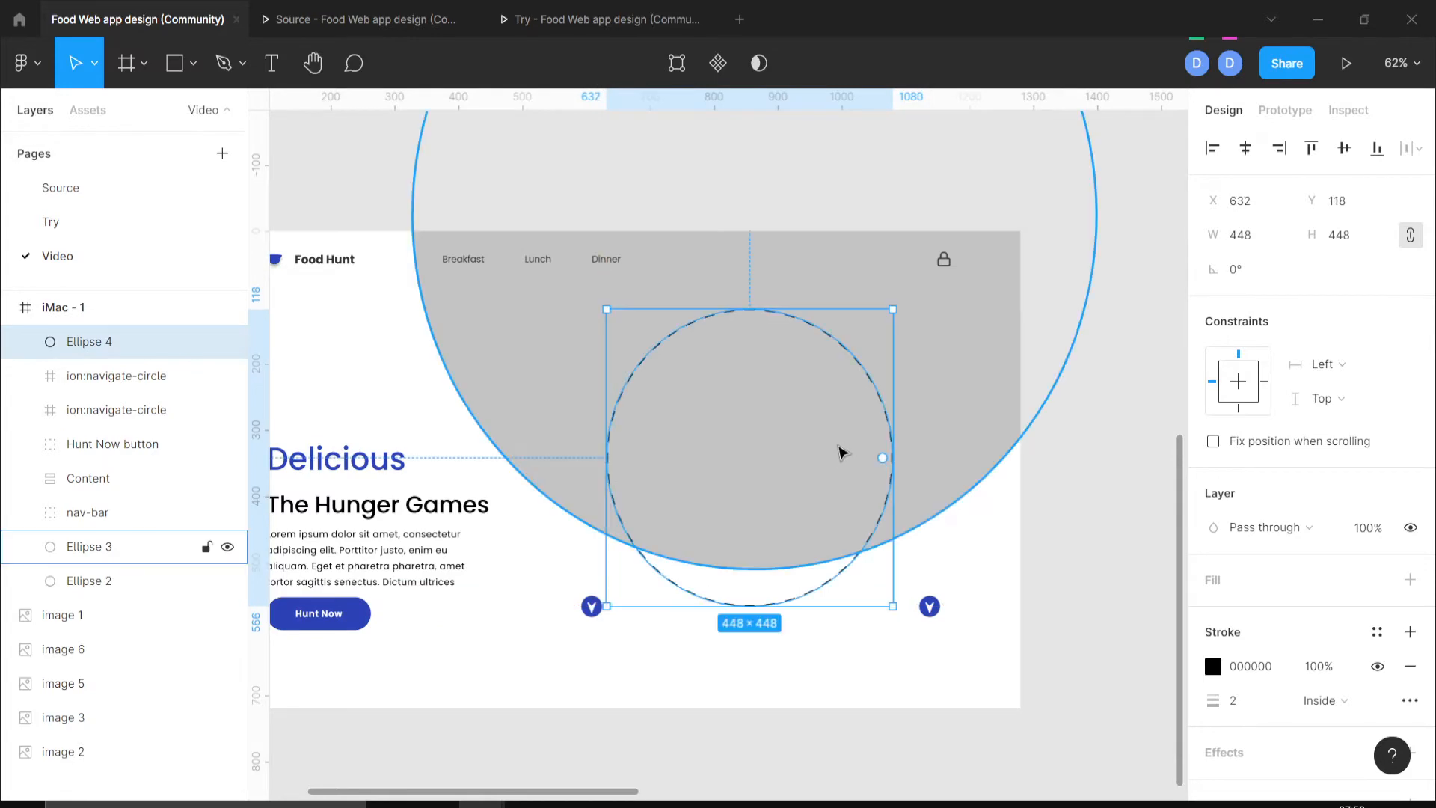
{"action": "left_click", "coordinate": [167, 193]}
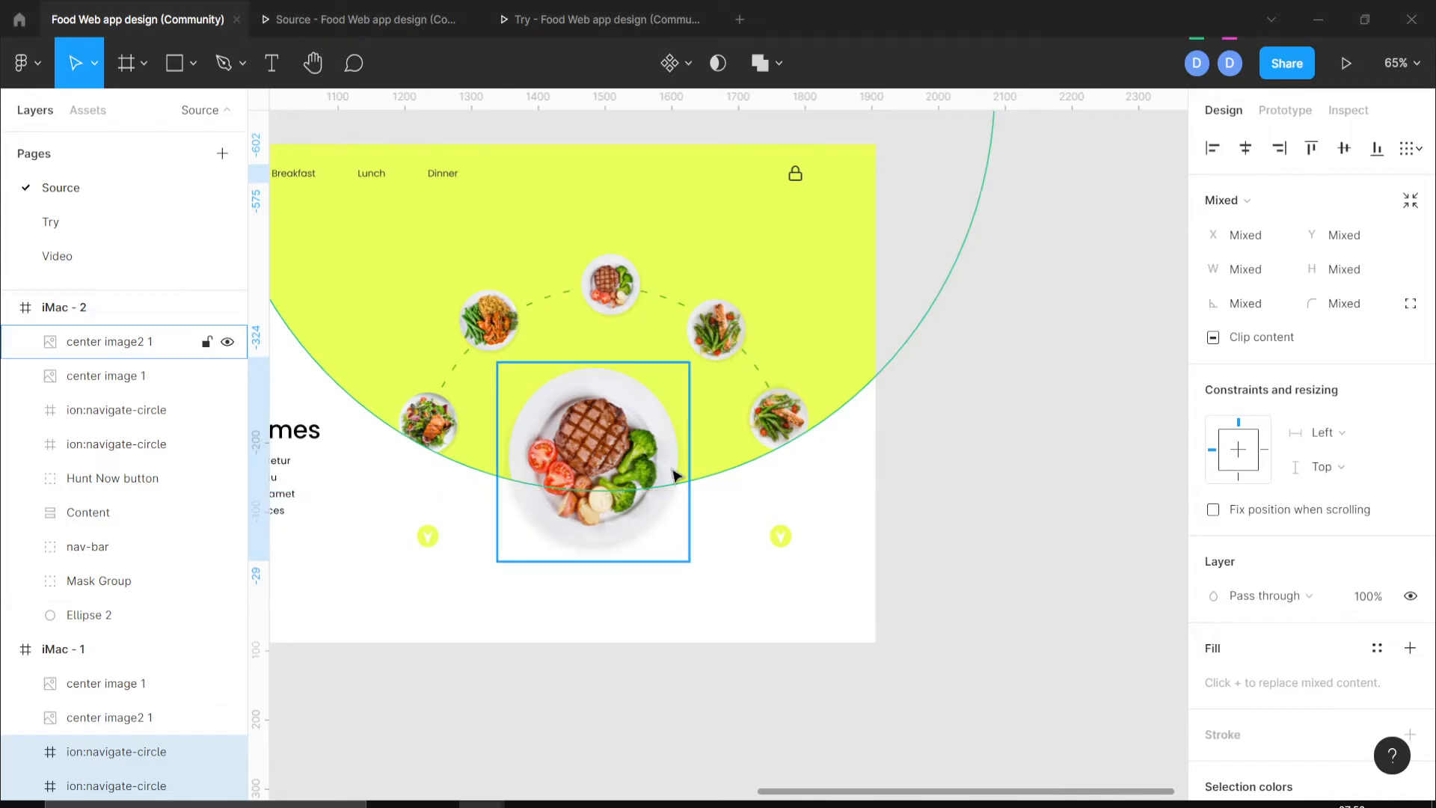
{"action": "left_click", "coordinate": [72, 259]}
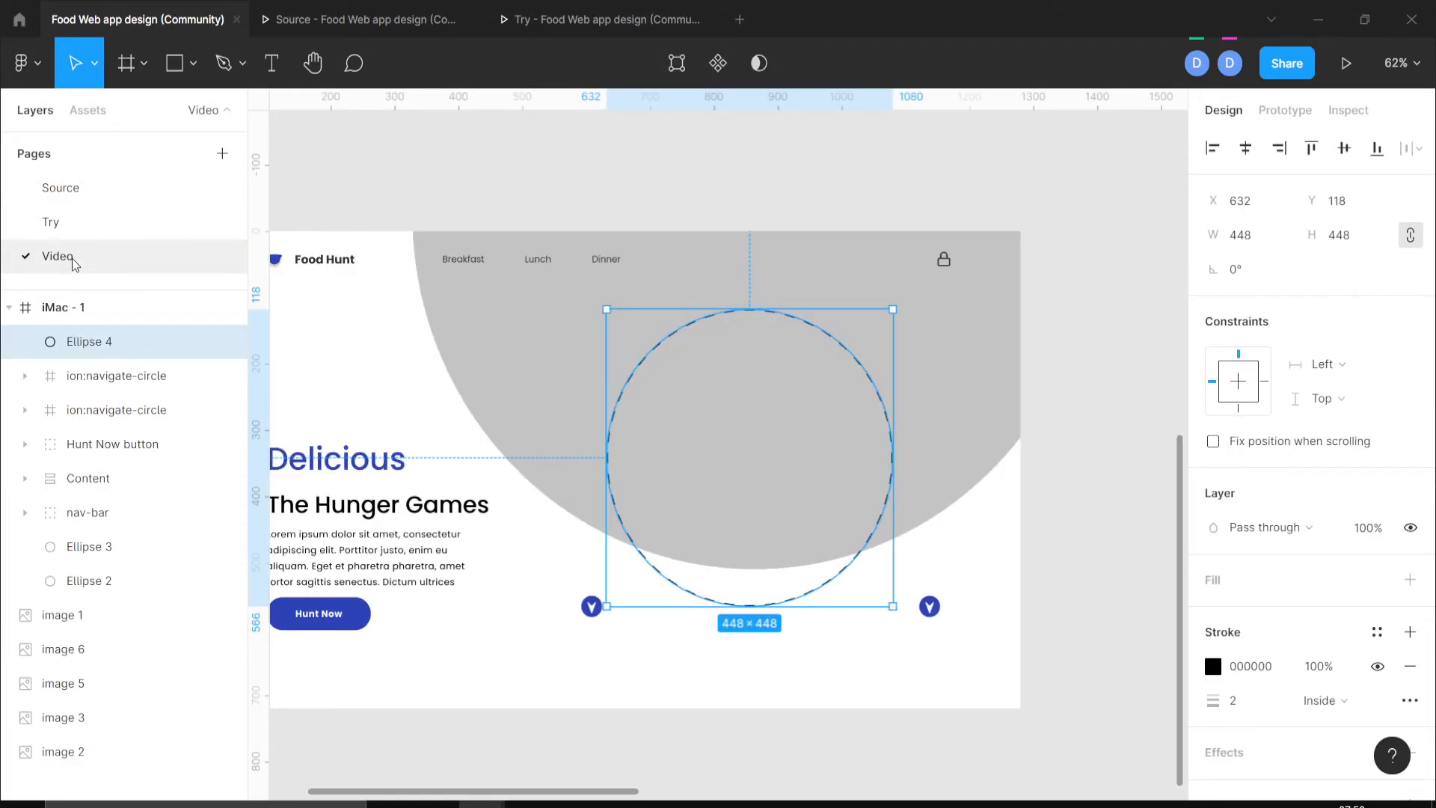
{"action": "left_click_drag", "start_coordinate": [892, 607], "coordinate": [970, 670]}
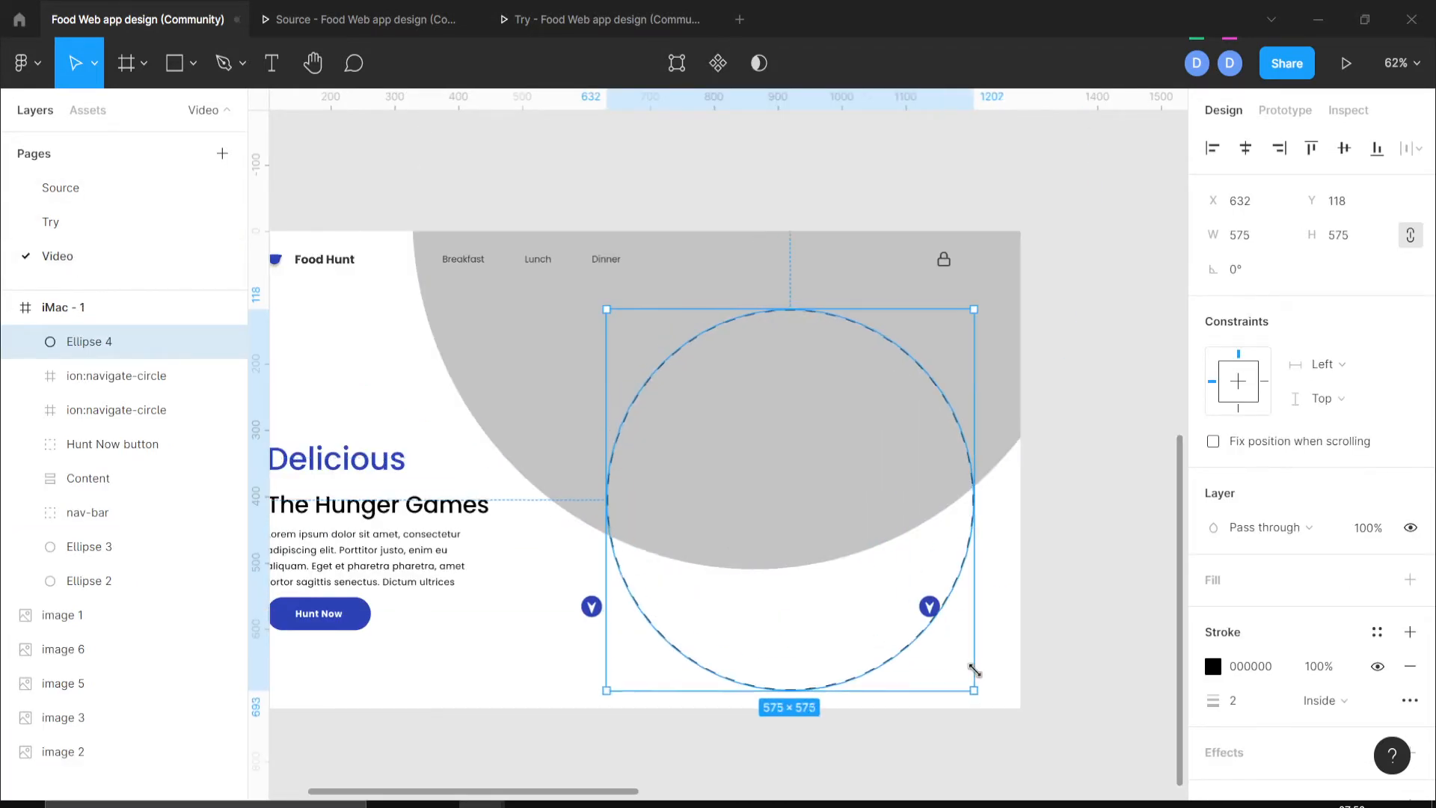
{"action": "left_click_drag", "start_coordinate": [843, 618], "coordinate": [811, 649]}
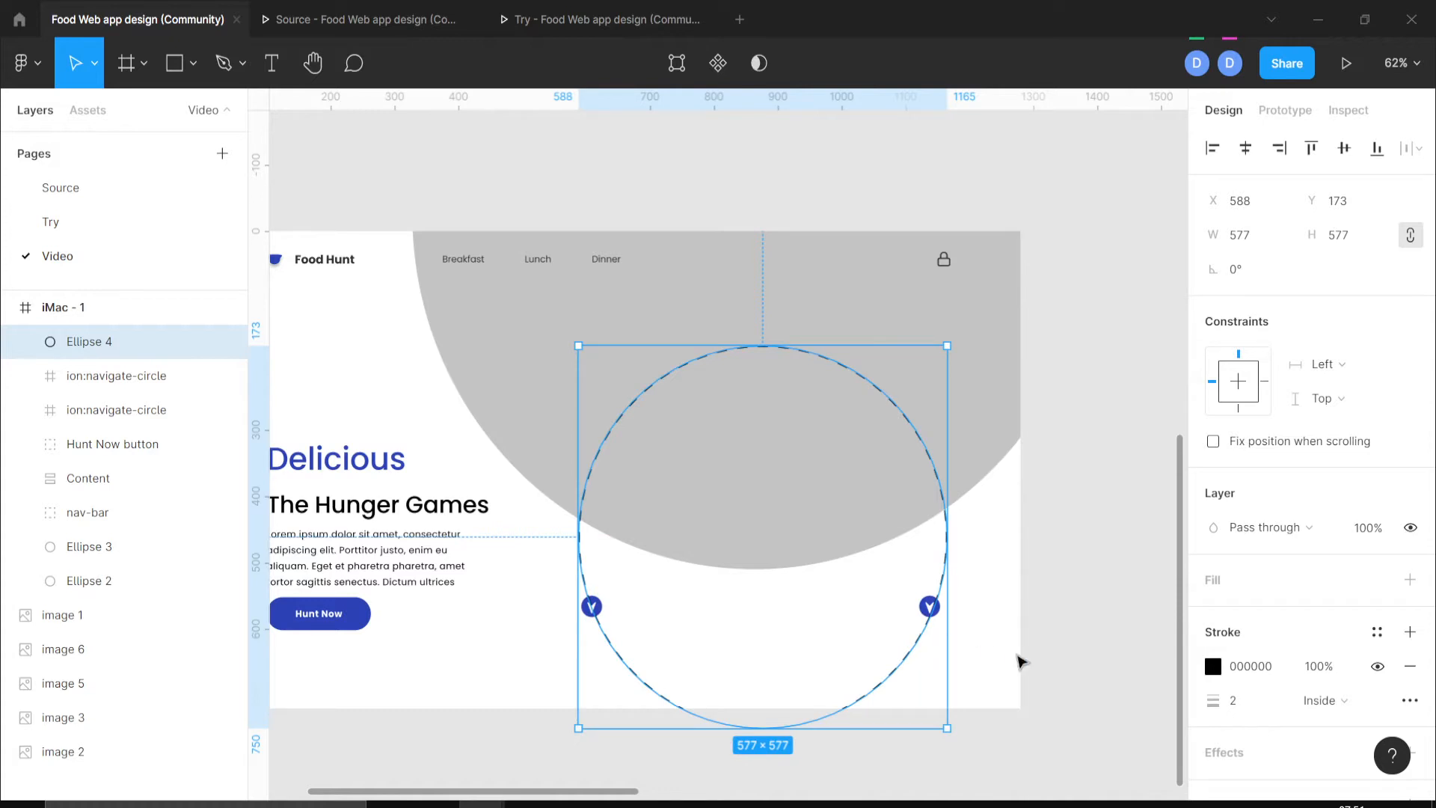
Select all five dish images above iMac - 1 and scale them down together to about 1159 × 231.
{"action": "scroll", "coordinate": [1021, 663], "scroll_direction": "down", "scroll_amount": 4}
{"action": "scroll", "coordinate": [1021, 662], "scroll_direction": "up", "scroll_amount": 2}
{"action": "scroll", "coordinate": [1020, 662], "scroll_direction": "right", "scroll_amount": 5}
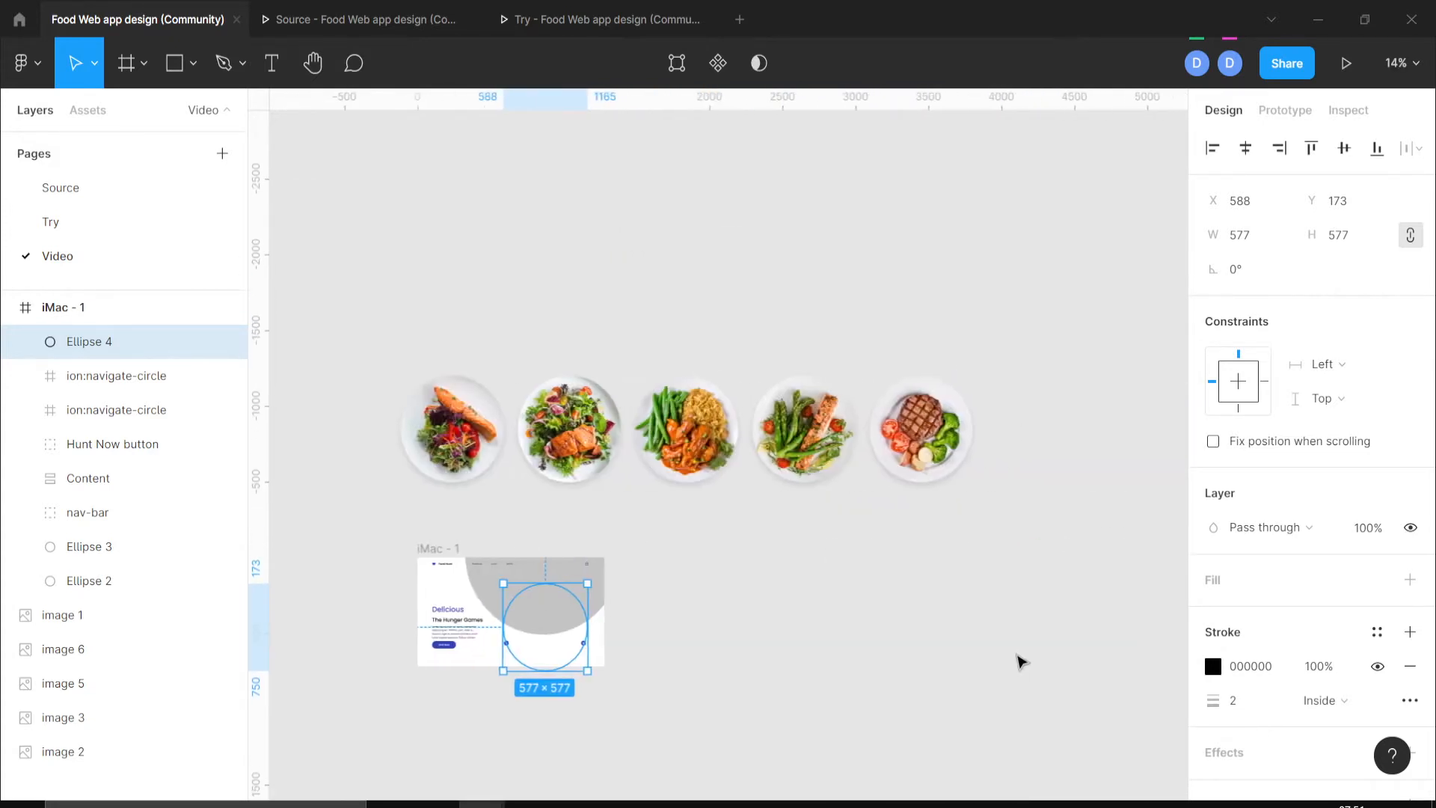
{"action": "double_click", "coordinate": [411, 394]}
{"action": "key", "text": "Escape"}
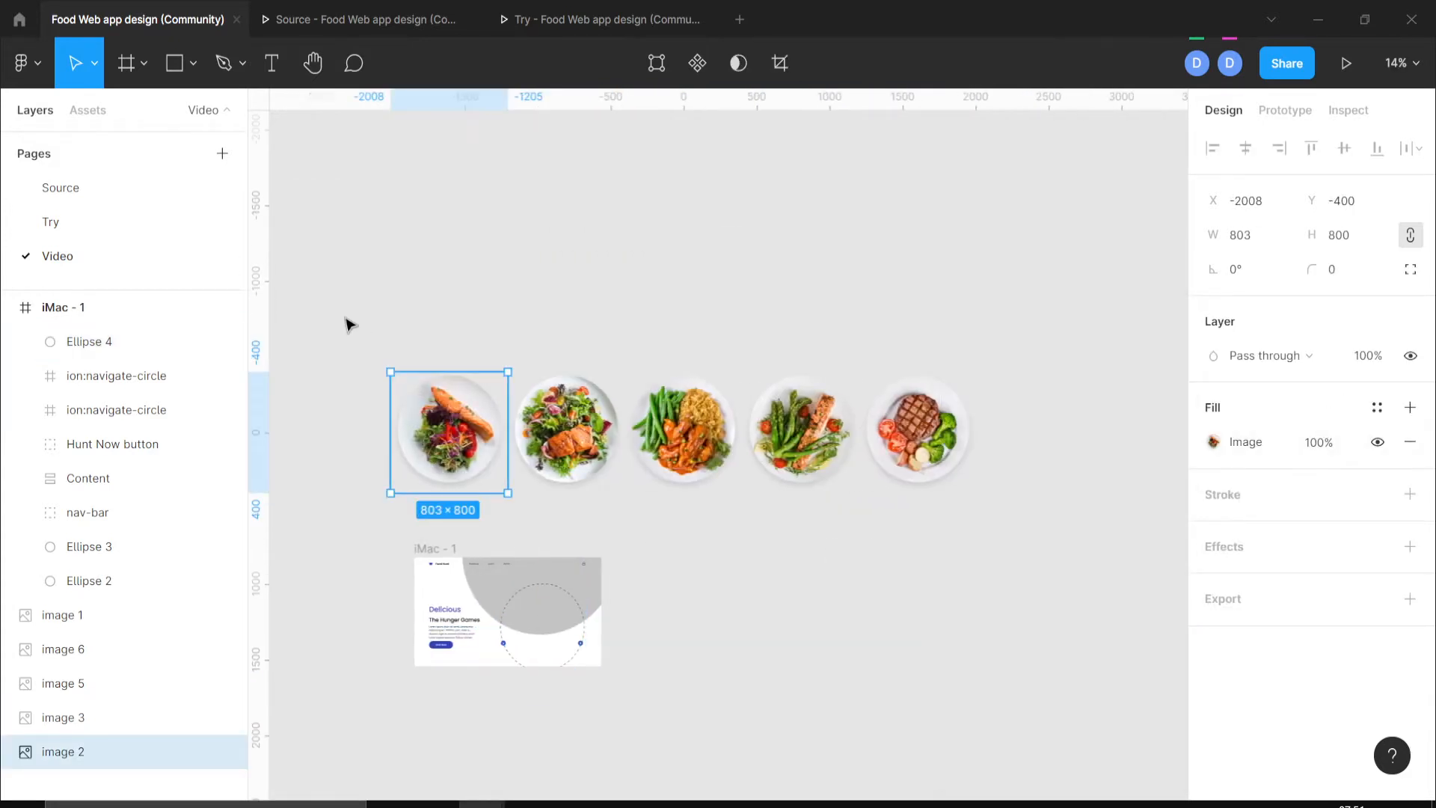
{"action": "key", "text": "Escape"}
{"action": "left_click_drag", "start_coordinate": [337, 308], "coordinate": [1110, 473]}
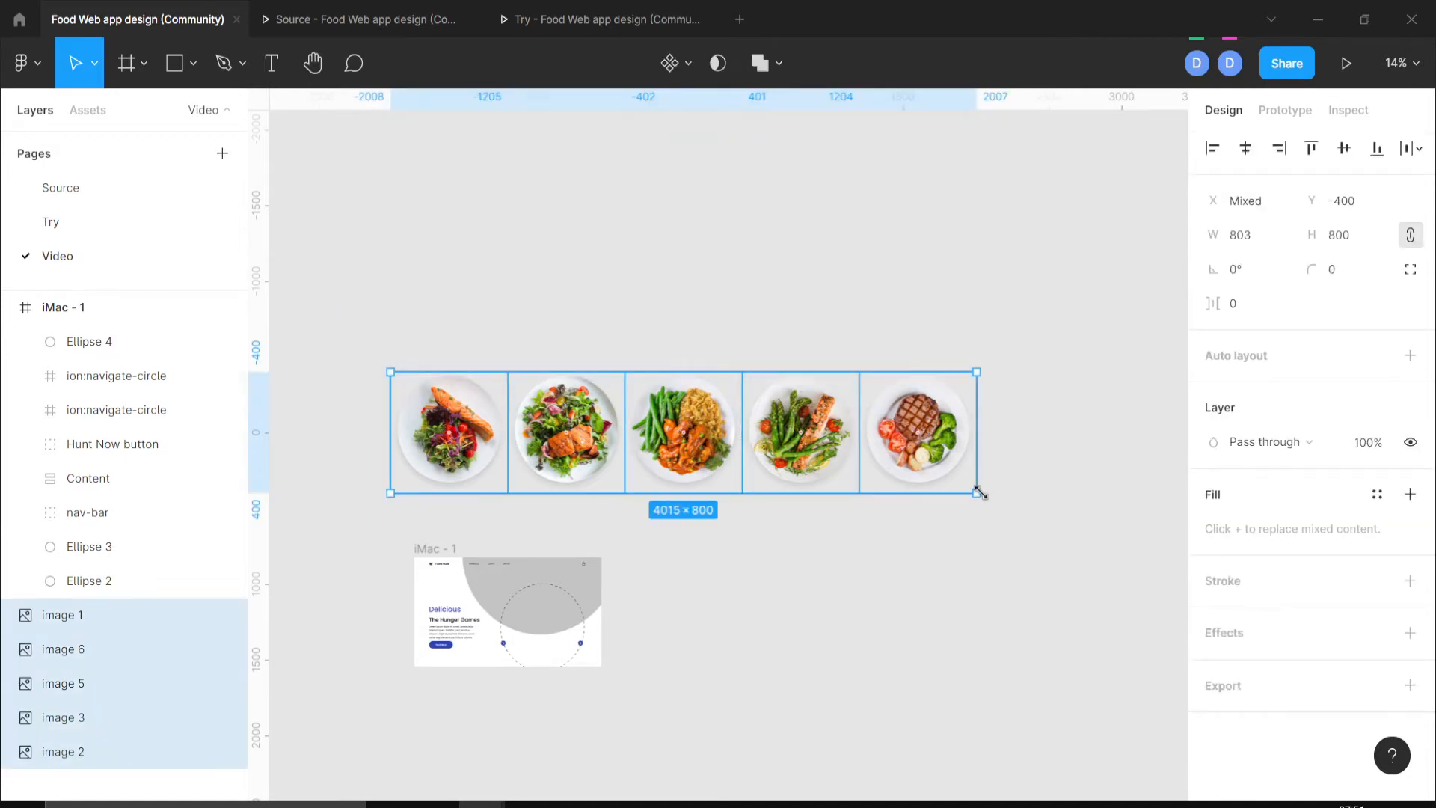
{"action": "left_click_drag", "start_coordinate": [901, 491], "coordinate": [686, 522]}
{"action": "scroll", "coordinate": [657, 528], "scroll_direction": "down", "scroll_amount": 3}
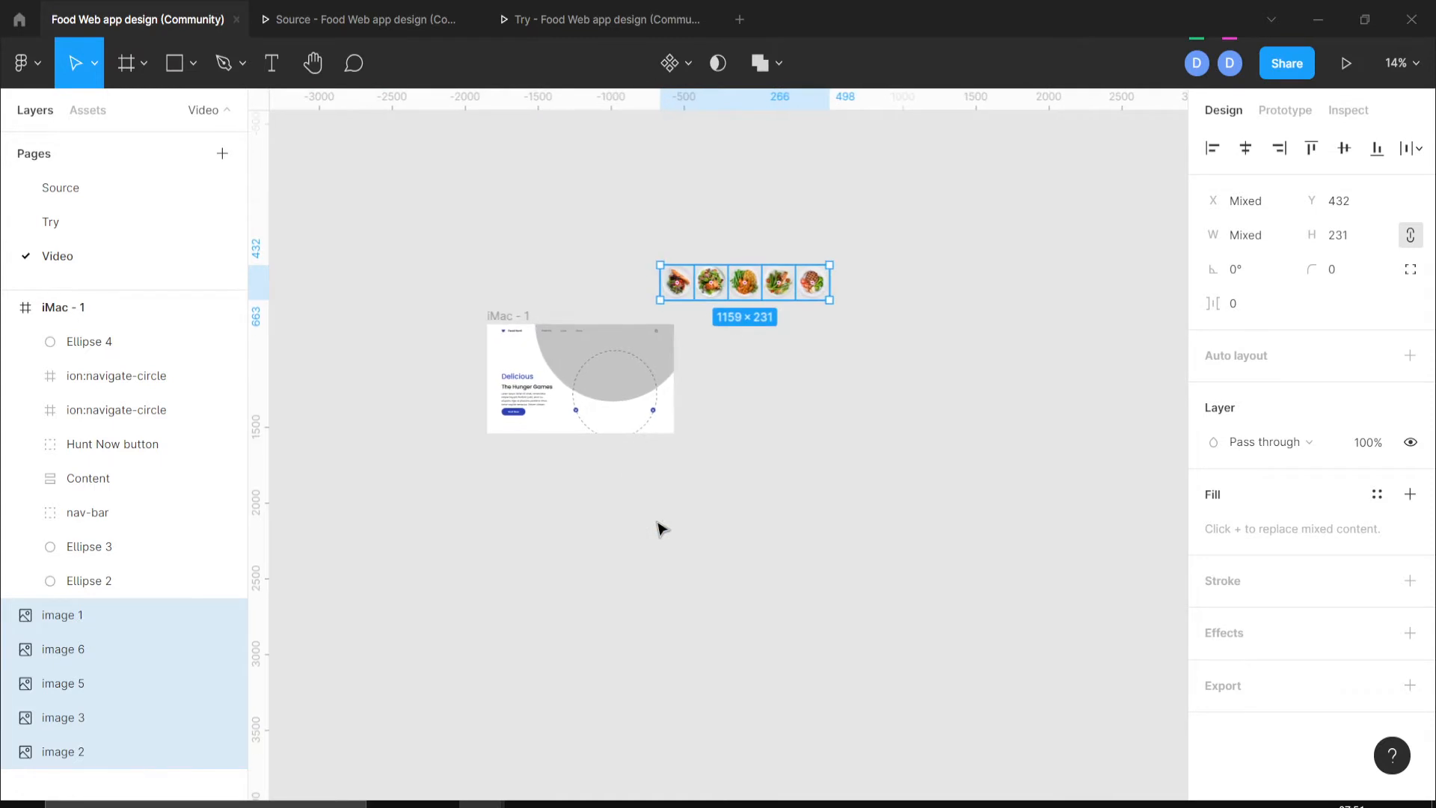
Shrink the row of five dish images further to about 481 × 96 and place it just right of the iMac - 1 frame.
{"action": "scroll", "coordinate": [658, 528], "scroll_direction": "down", "scroll_amount": 3, "text": "ctrl"}
{"action": "scroll", "coordinate": [658, 529], "scroll_direction": "up", "scroll_amount": 5, "text": "ctrl"}
{"action": "scroll", "coordinate": [658, 528], "scroll_direction": "down", "scroll_amount": 2, "text": "ctrl"}
{"action": "scroll", "coordinate": [658, 529], "scroll_direction": "right", "scroll_amount": 1}
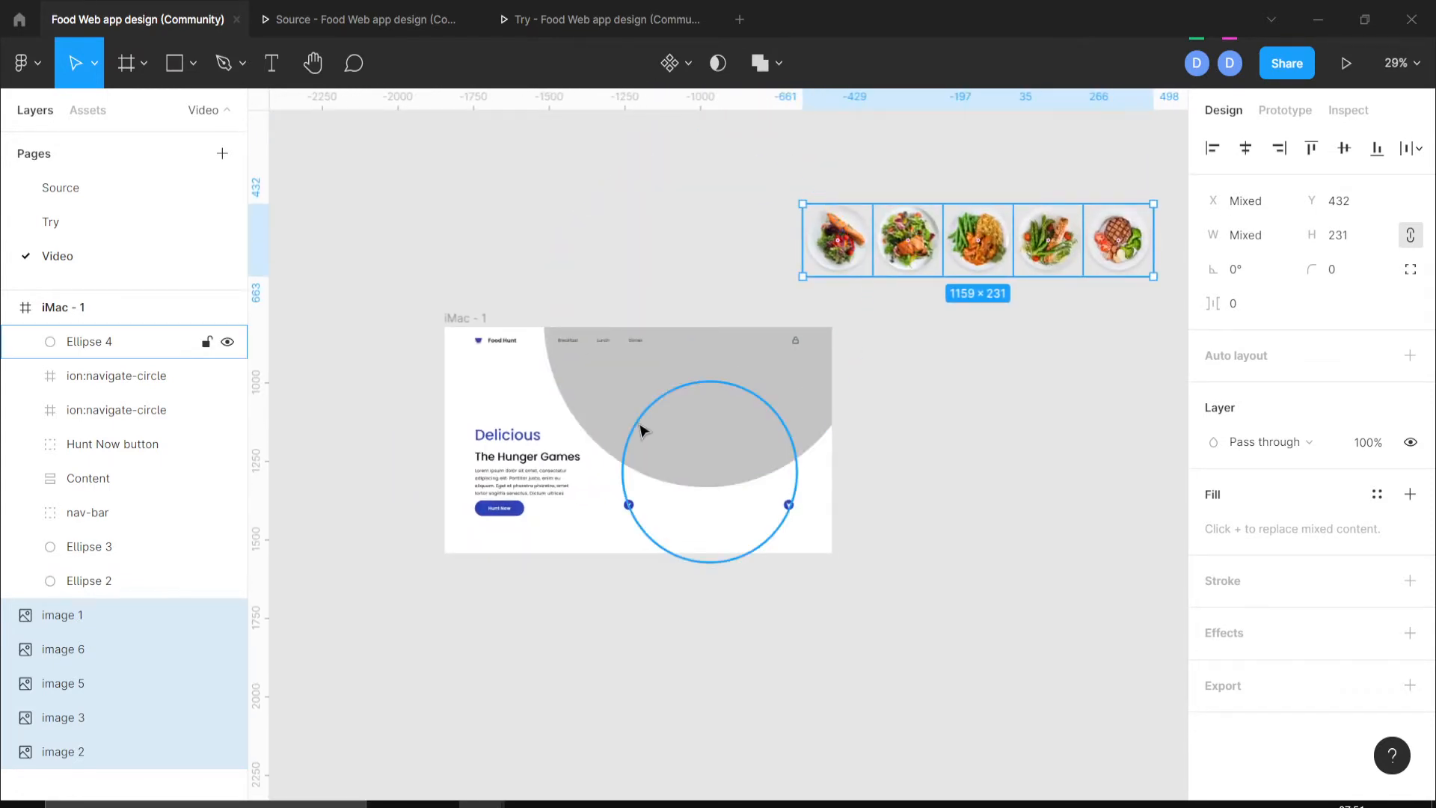
{"action": "left_click", "coordinate": [641, 430]}
{"action": "left_click", "coordinate": [845, 266]}
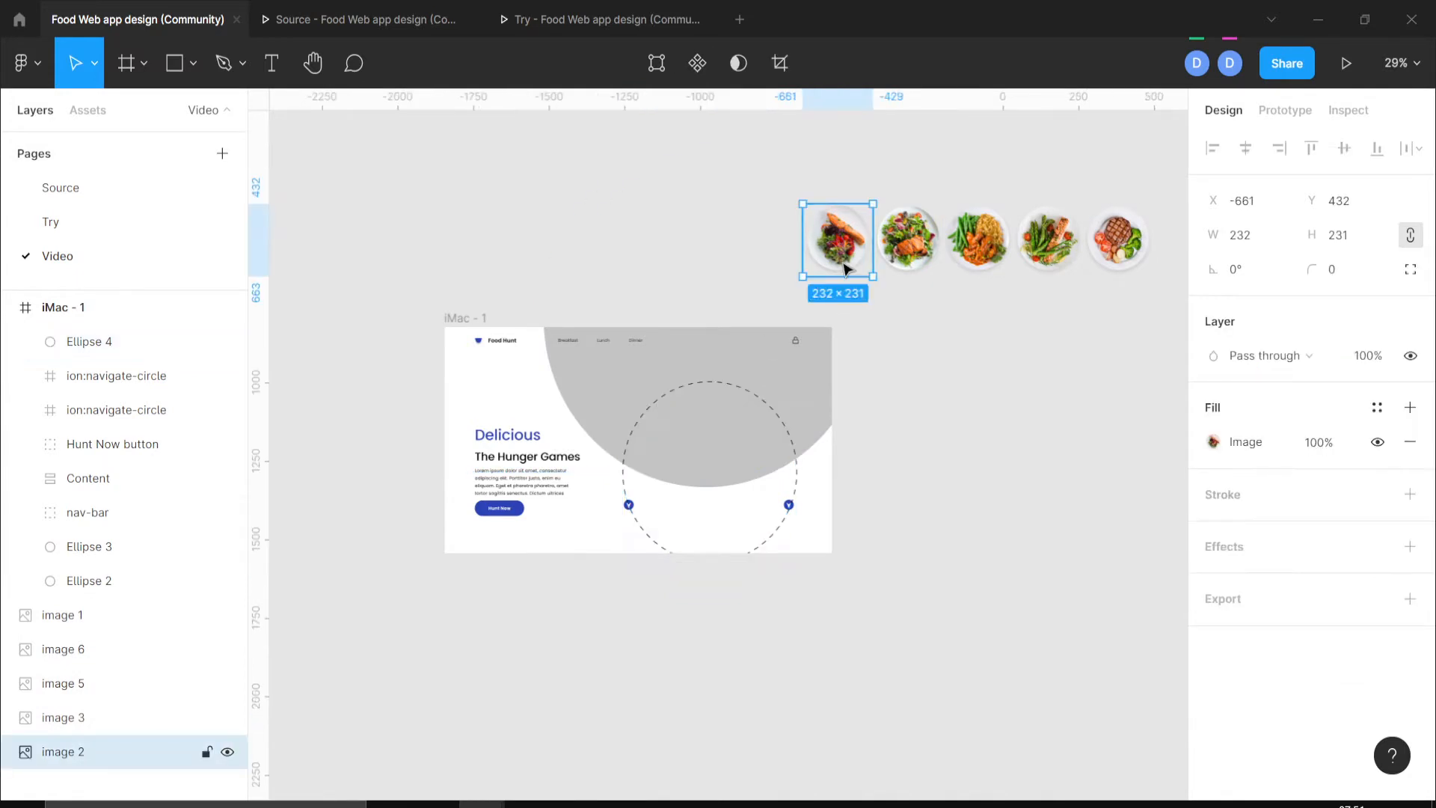
{"action": "left_click_drag", "start_coordinate": [737, 150], "coordinate": [1144, 323]}
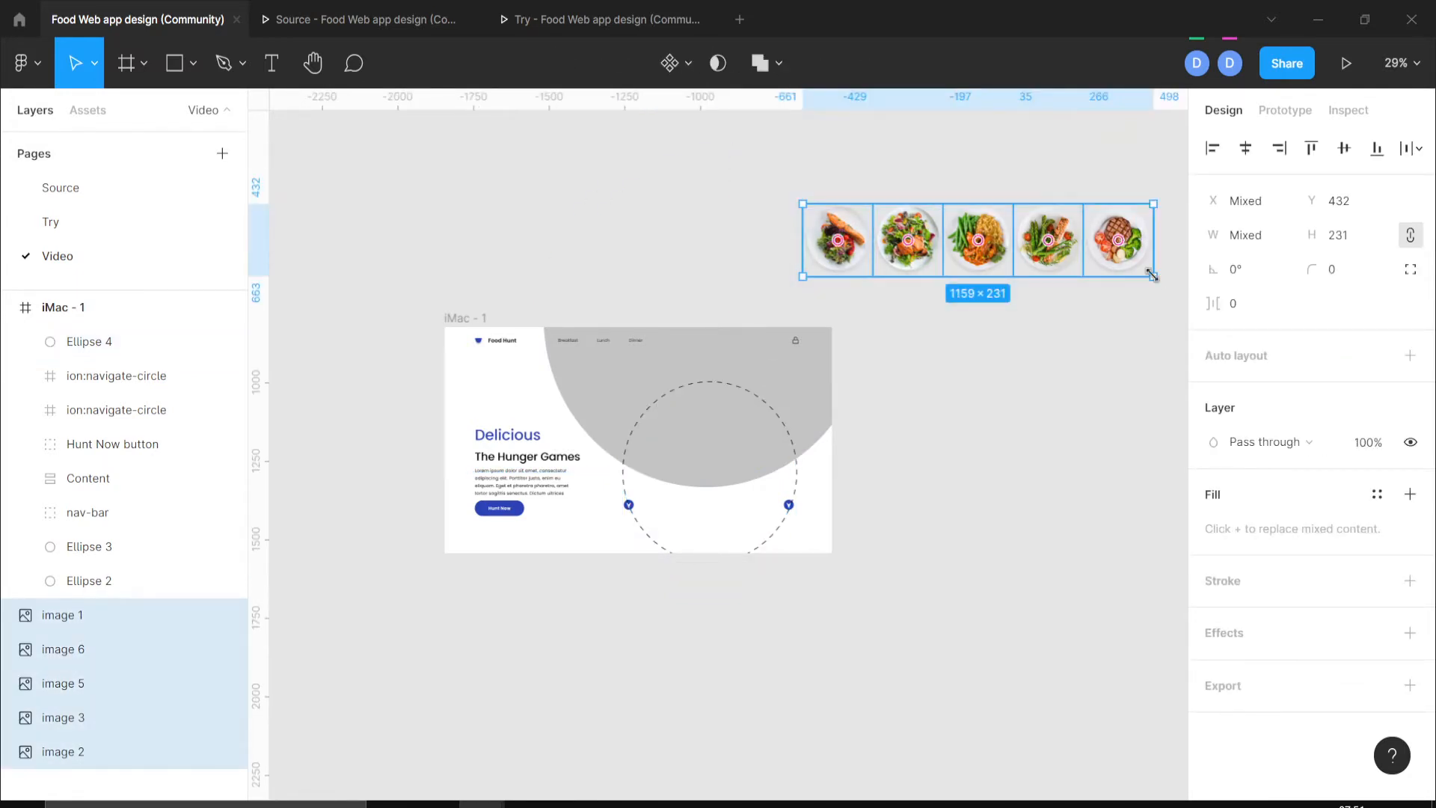
{"action": "left_click_drag", "start_coordinate": [1057, 246], "coordinate": [1016, 273]}
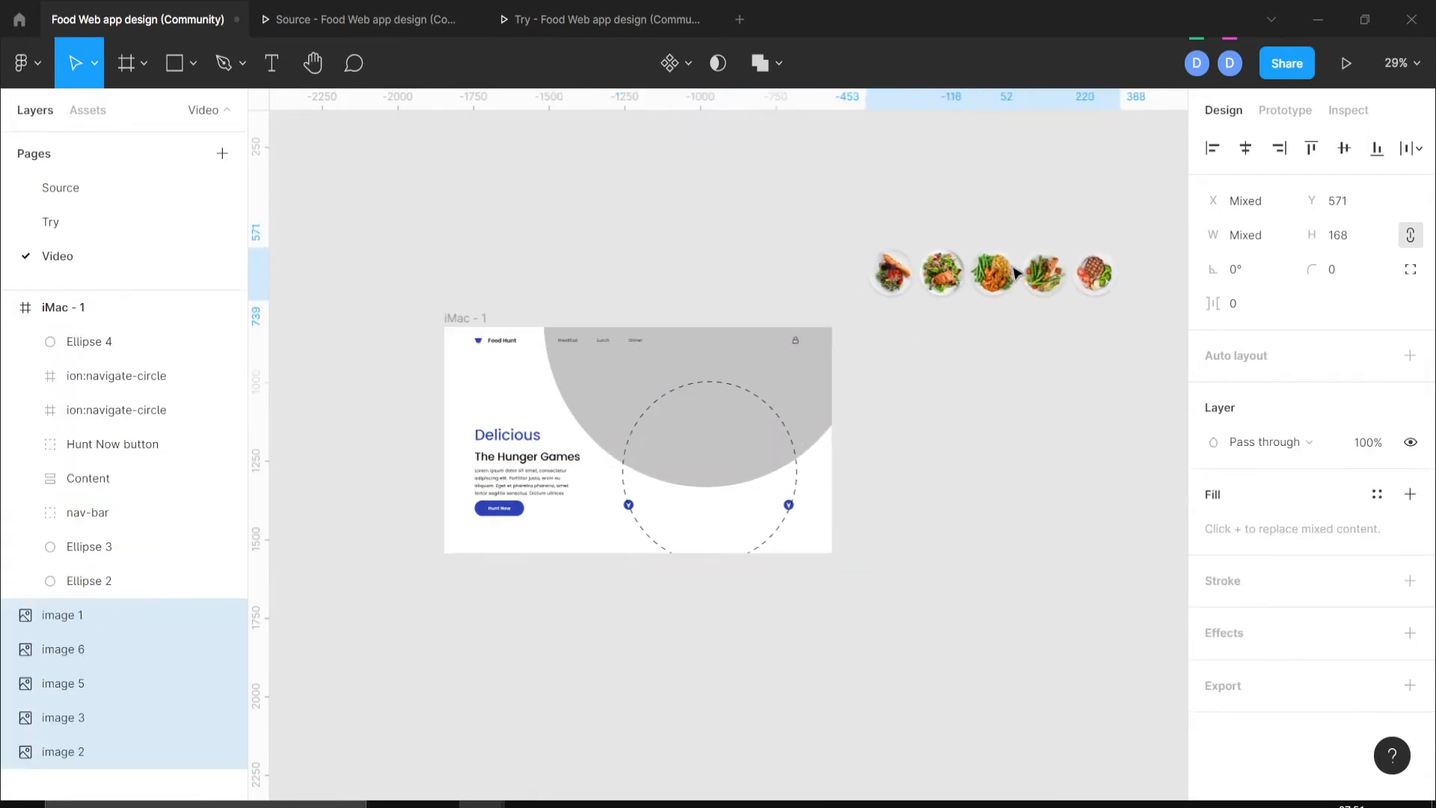
{"action": "left_click_drag", "start_coordinate": [1116, 301], "coordinate": [963, 380]}
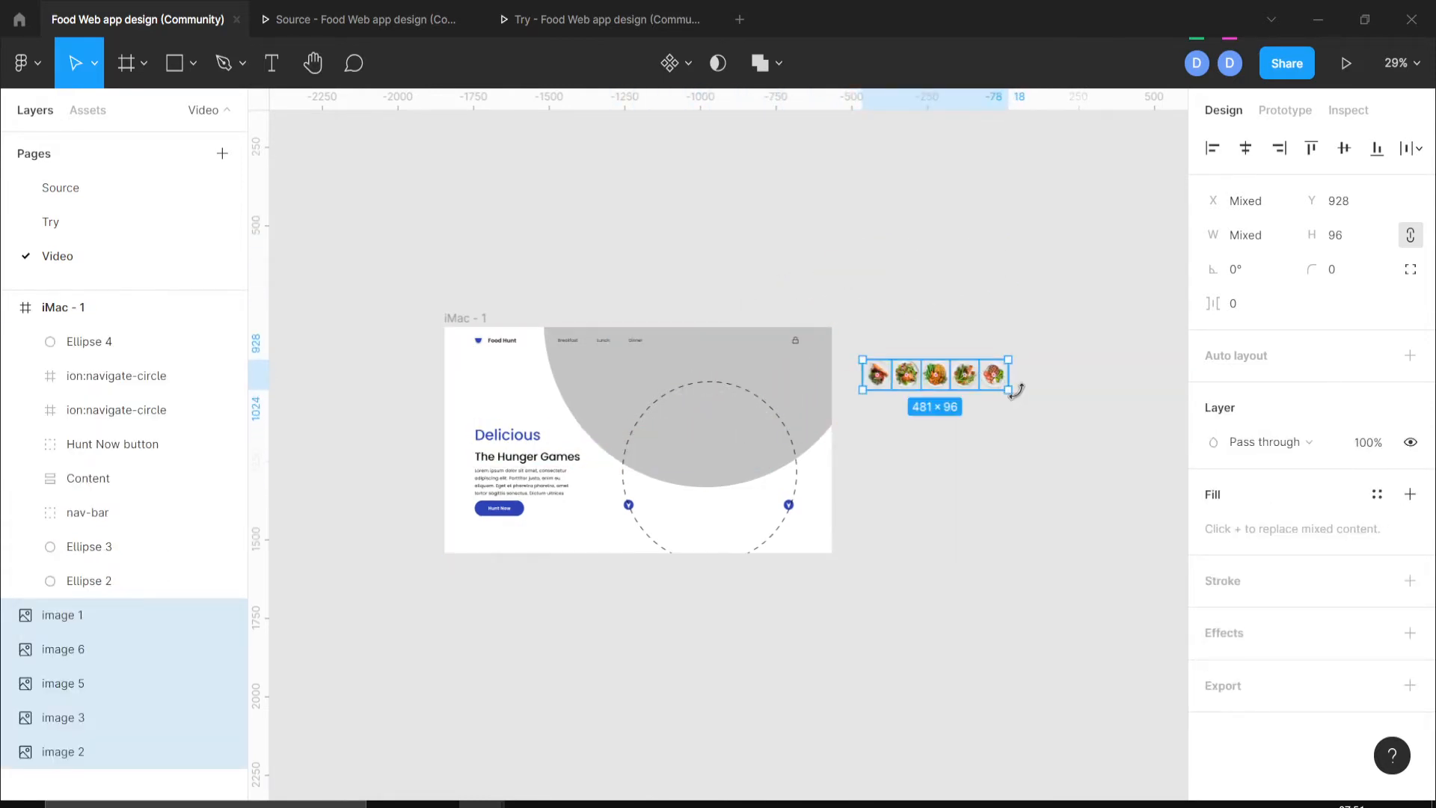
Enlarge the row of five dish images until each is about 133 × 133, and decline the Sticky Keys prompt.
{"action": "left_click_drag", "start_coordinate": [1018, 396], "coordinate": [1026, 402]}
{"action": "left_click", "coordinate": [960, 515]}
{"action": "left_click", "coordinate": [474, 258]}
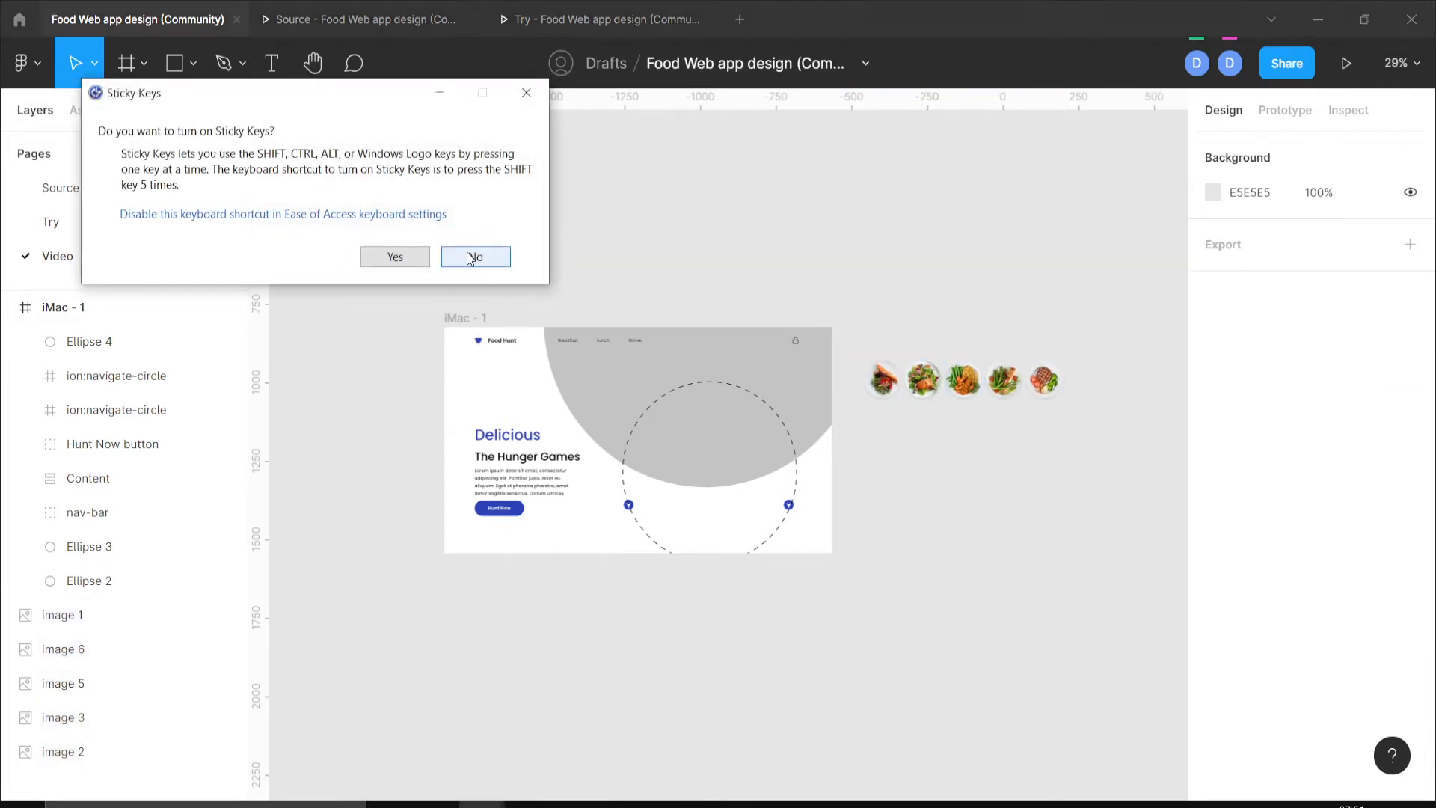
Arrange the five dish images along the upper half of the dashed circle inside the iMac - 1 frame.
{"action": "left_click", "coordinate": [881, 389]}
{"action": "left_click_drag", "start_coordinate": [881, 391], "coordinate": [629, 460]}
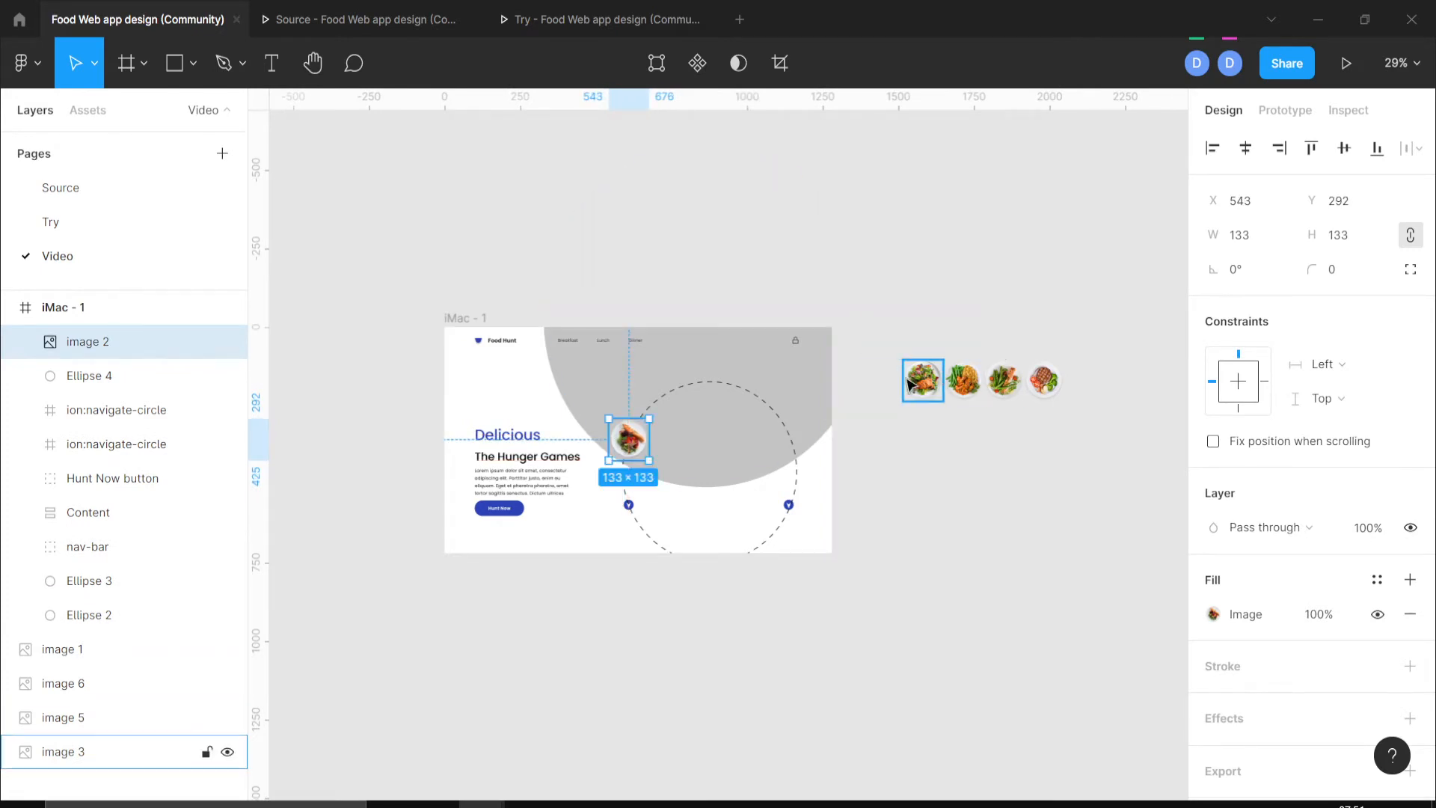
{"action": "left_click_drag", "start_coordinate": [924, 392], "coordinate": [710, 394]}
{"action": "left_click_drag", "start_coordinate": [1003, 382], "coordinate": [652, 398]}
{"action": "left_click_drag", "start_coordinate": [964, 382], "coordinate": [762, 404]}
{"action": "left_click_drag", "start_coordinate": [1047, 382], "coordinate": [790, 446]}
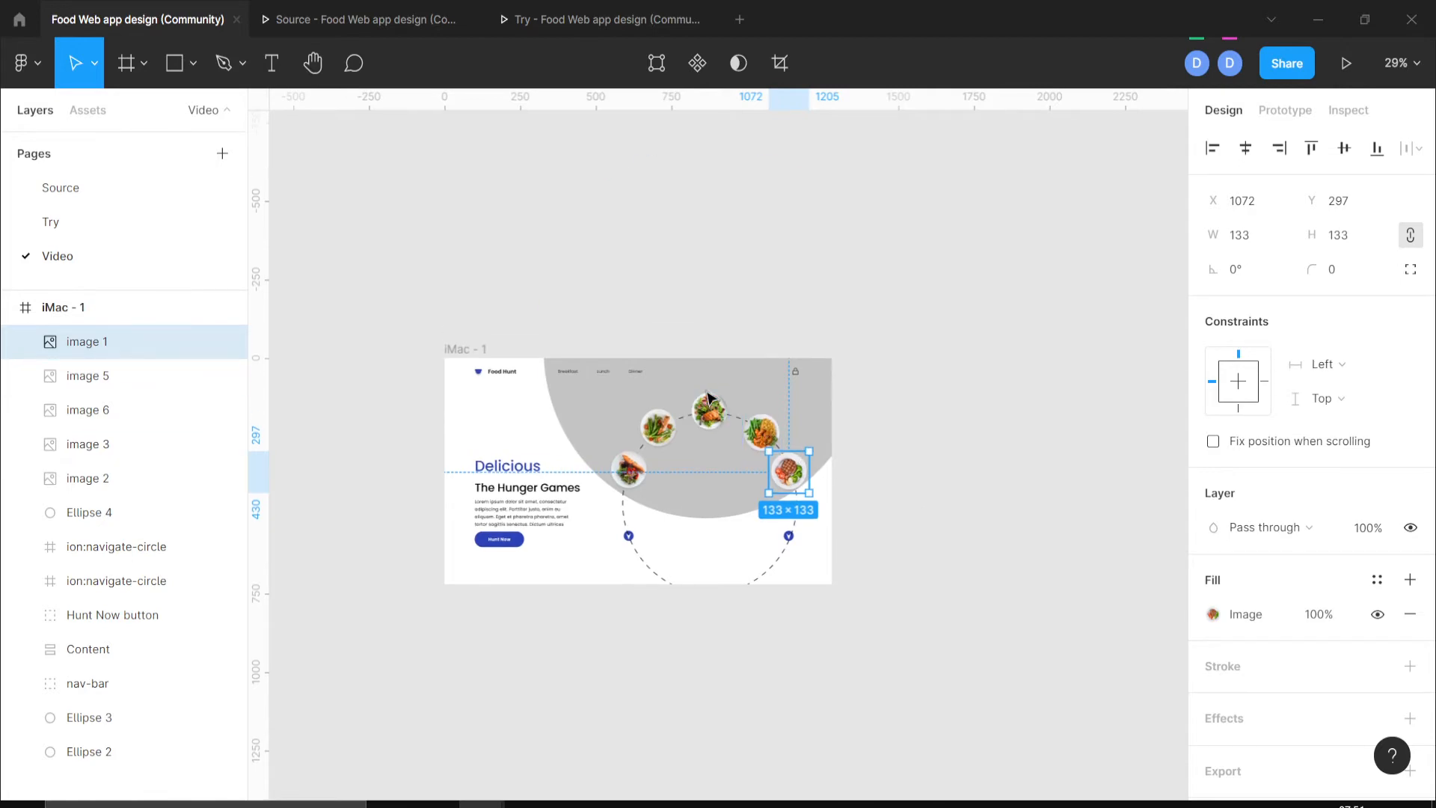
Duplicate the topmost salad dish into the middle of the dashed circle and enlarge the copy to about 268 × 266 at X 742, Y 353.
{"action": "scroll", "coordinate": [709, 396], "scroll_direction": "up", "scroll_amount": 10}
{"action": "scroll", "coordinate": [709, 396], "scroll_direction": "down", "scroll_amount": 3}
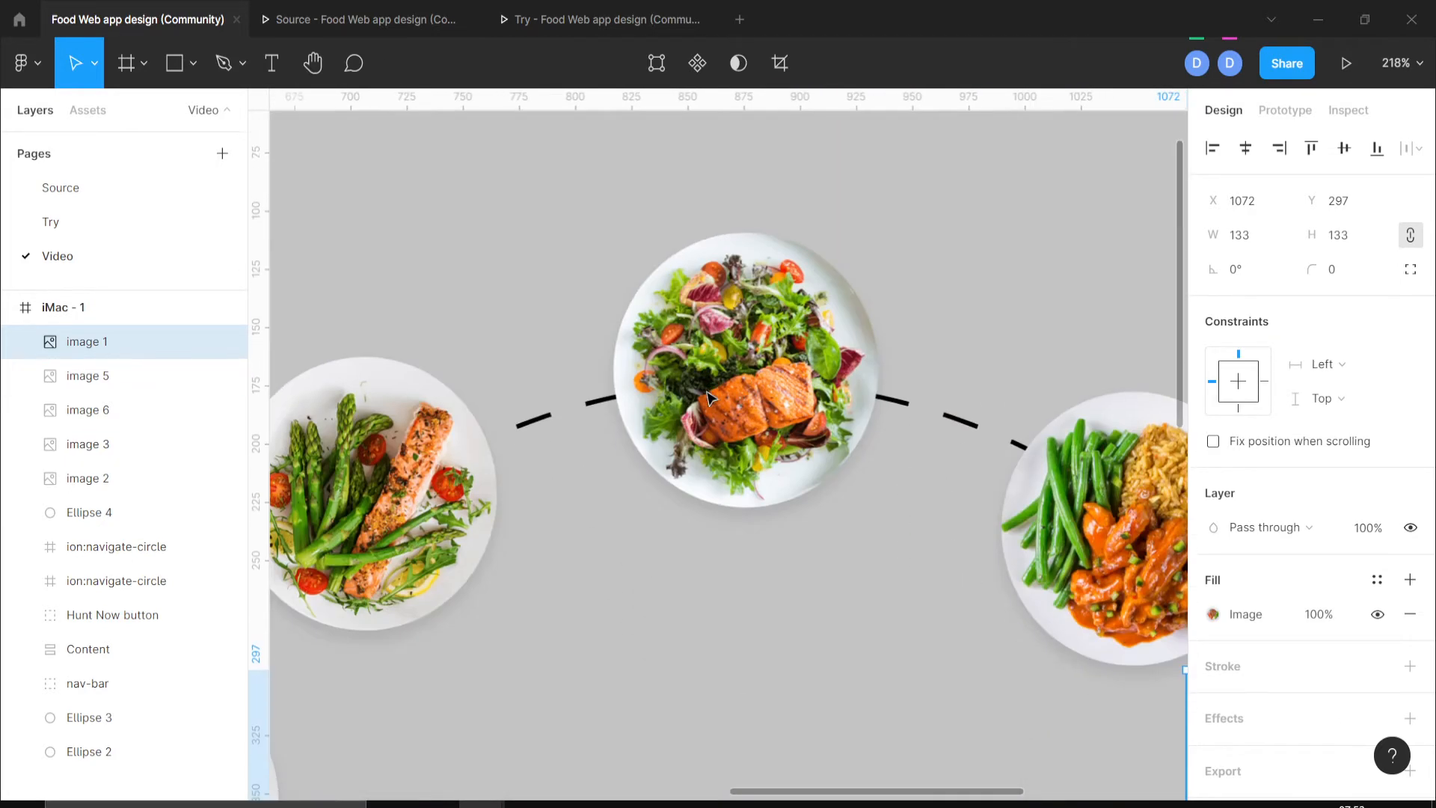
{"action": "scroll", "coordinate": [709, 396], "scroll_direction": "down", "scroll_amount": 5}
{"action": "left_click", "coordinate": [709, 397]}
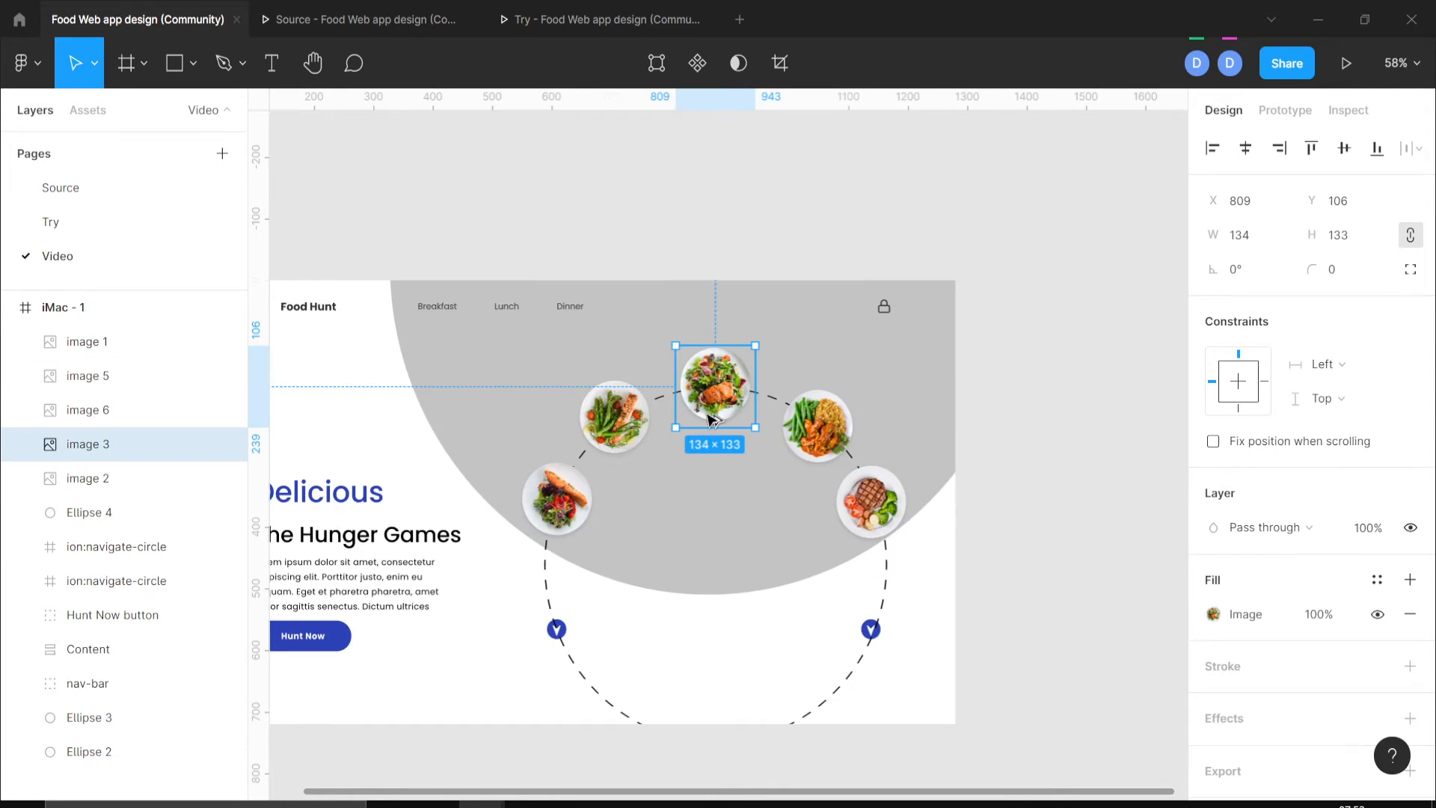
{"action": "left_click_drag", "start_coordinate": [709, 397], "coordinate": [802, 672]}
{"action": "left_click_drag", "start_coordinate": [761, 625], "coordinate": [734, 591]}
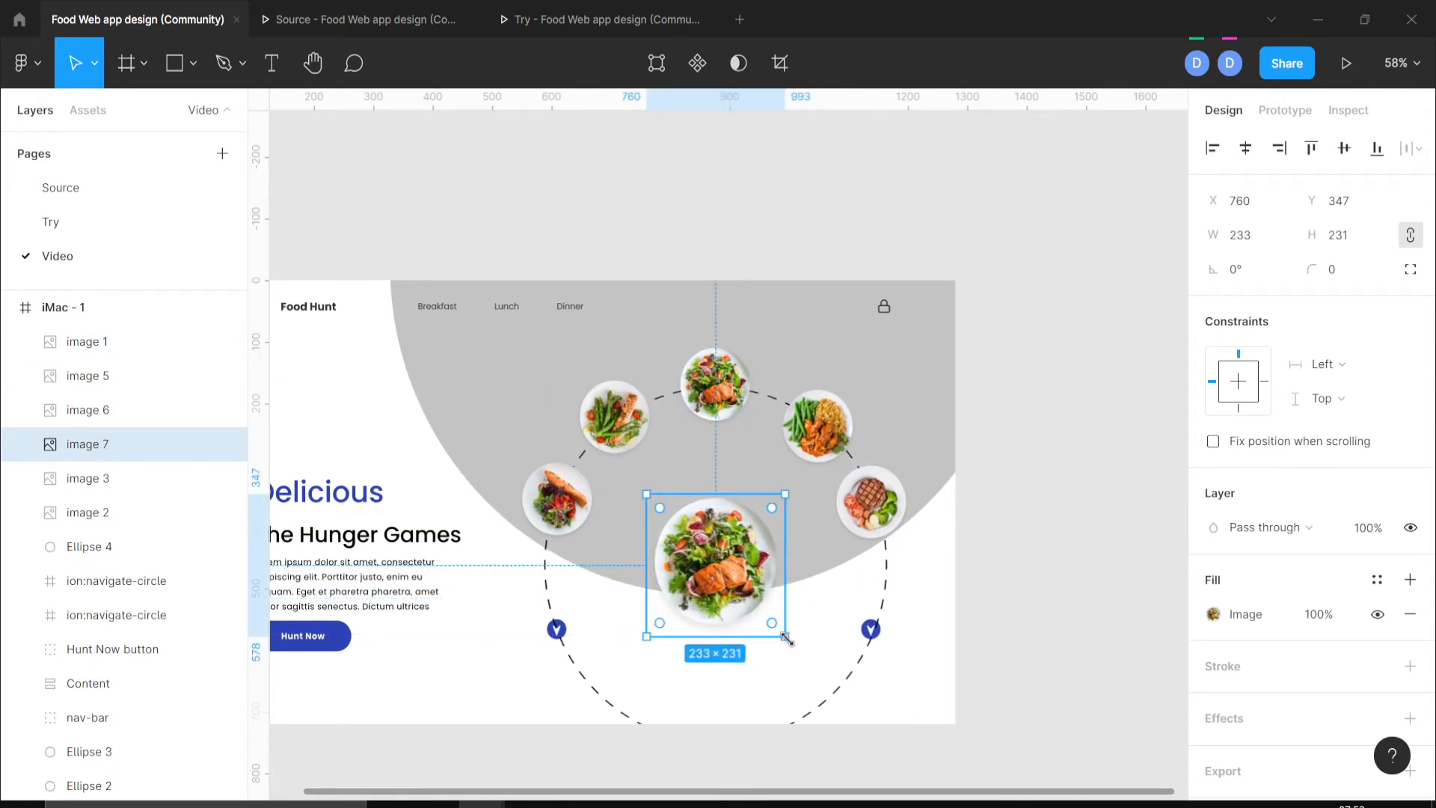
{"action": "left_click_drag", "start_coordinate": [785, 635], "coordinate": [799, 650]}
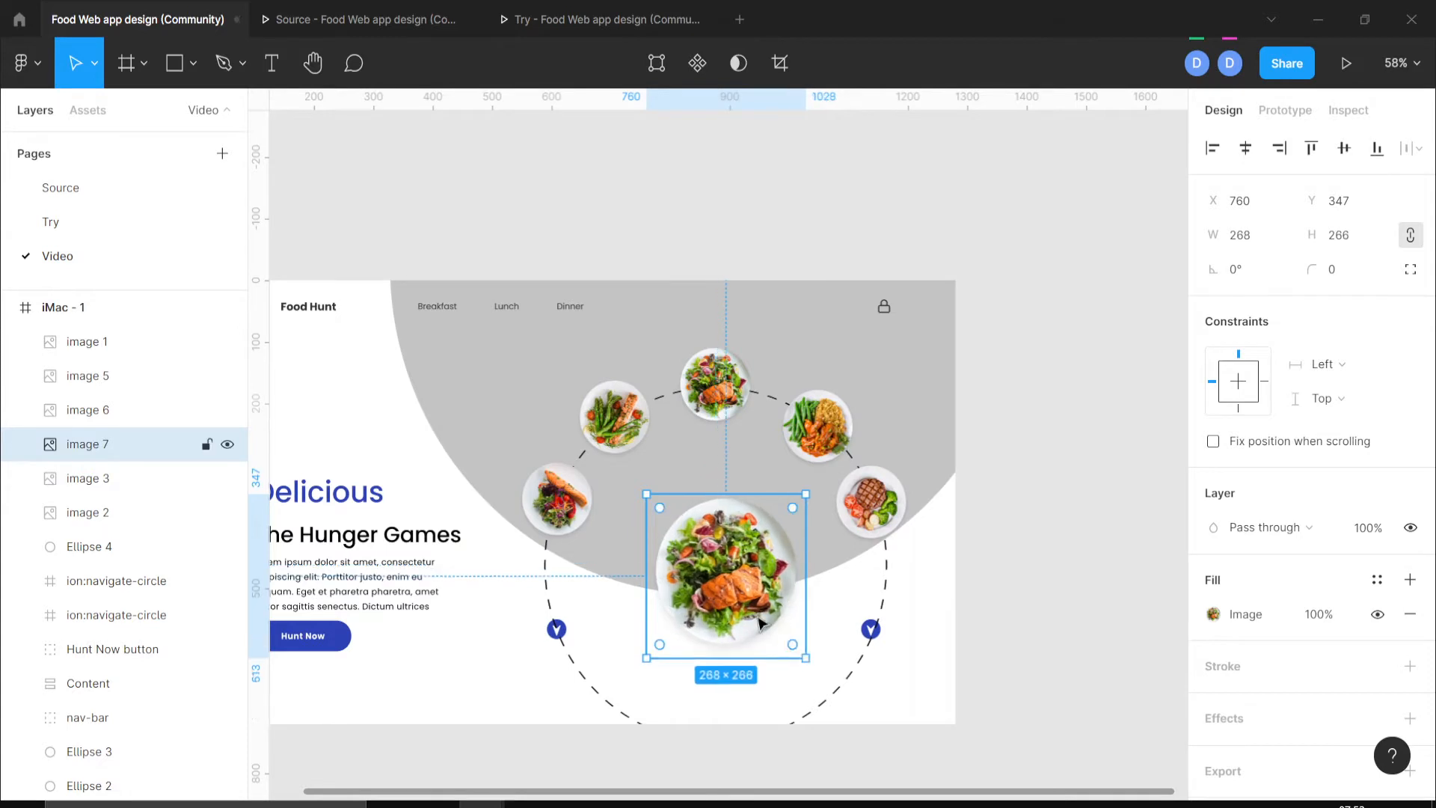
{"action": "left_click_drag", "start_coordinate": [745, 607], "coordinate": [738, 610]}
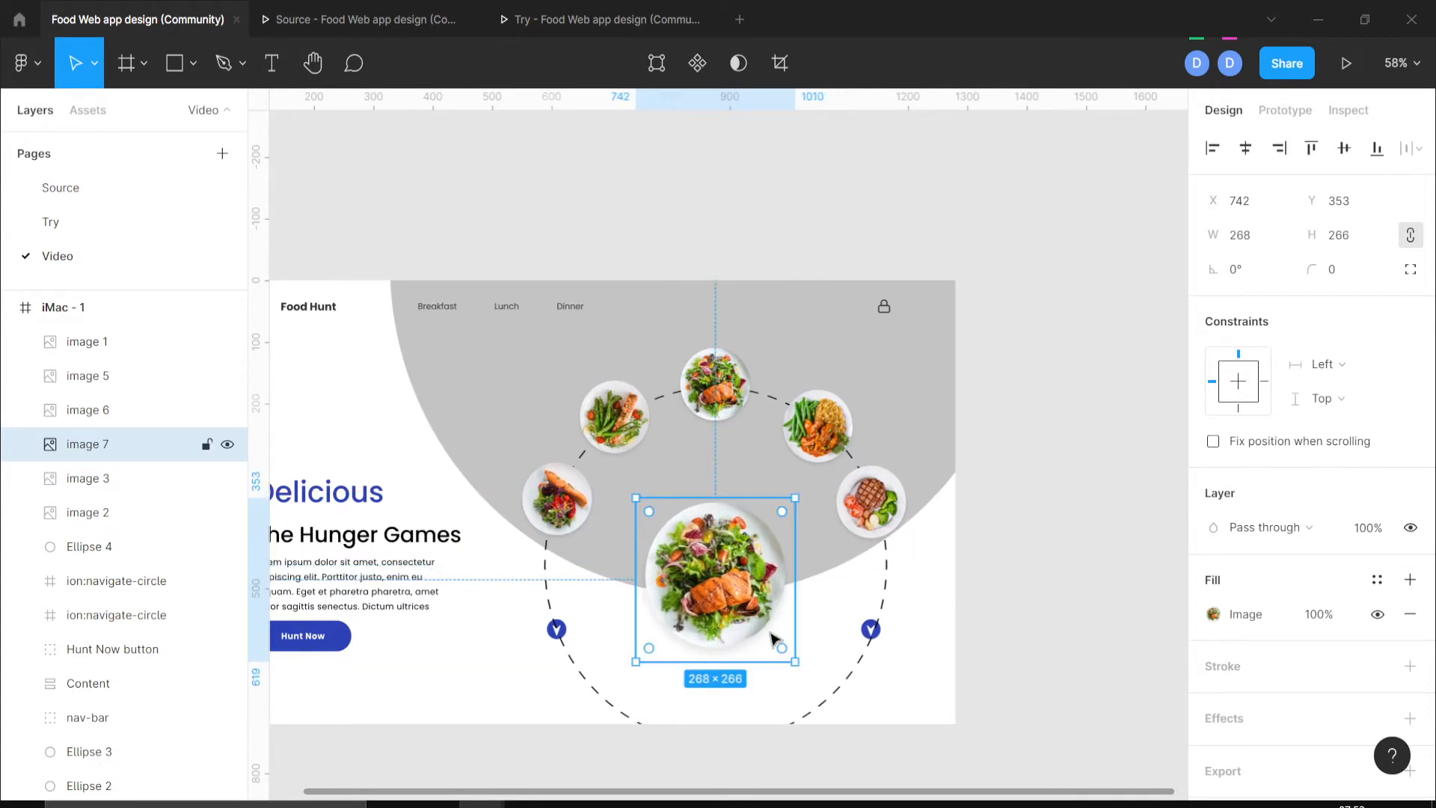
{"action": "left_click", "coordinate": [1002, 666]}
Move the large centre dish's layer, image 7, to the top of the iMac - 1 layer order.
{"action": "scroll", "coordinate": [1003, 666], "scroll_direction": "down", "scroll_amount": 2}
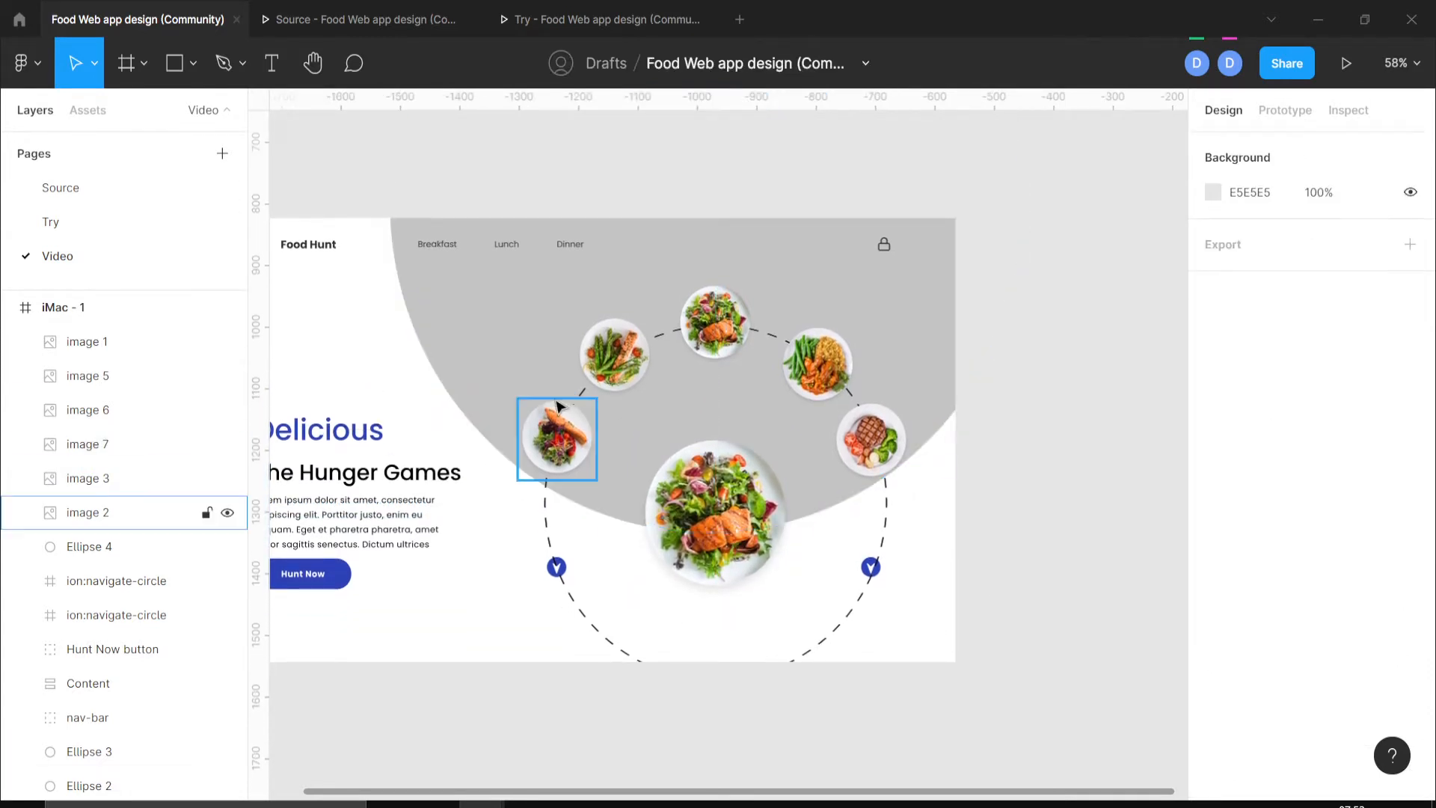
{"action": "left_click", "coordinate": [557, 438]}
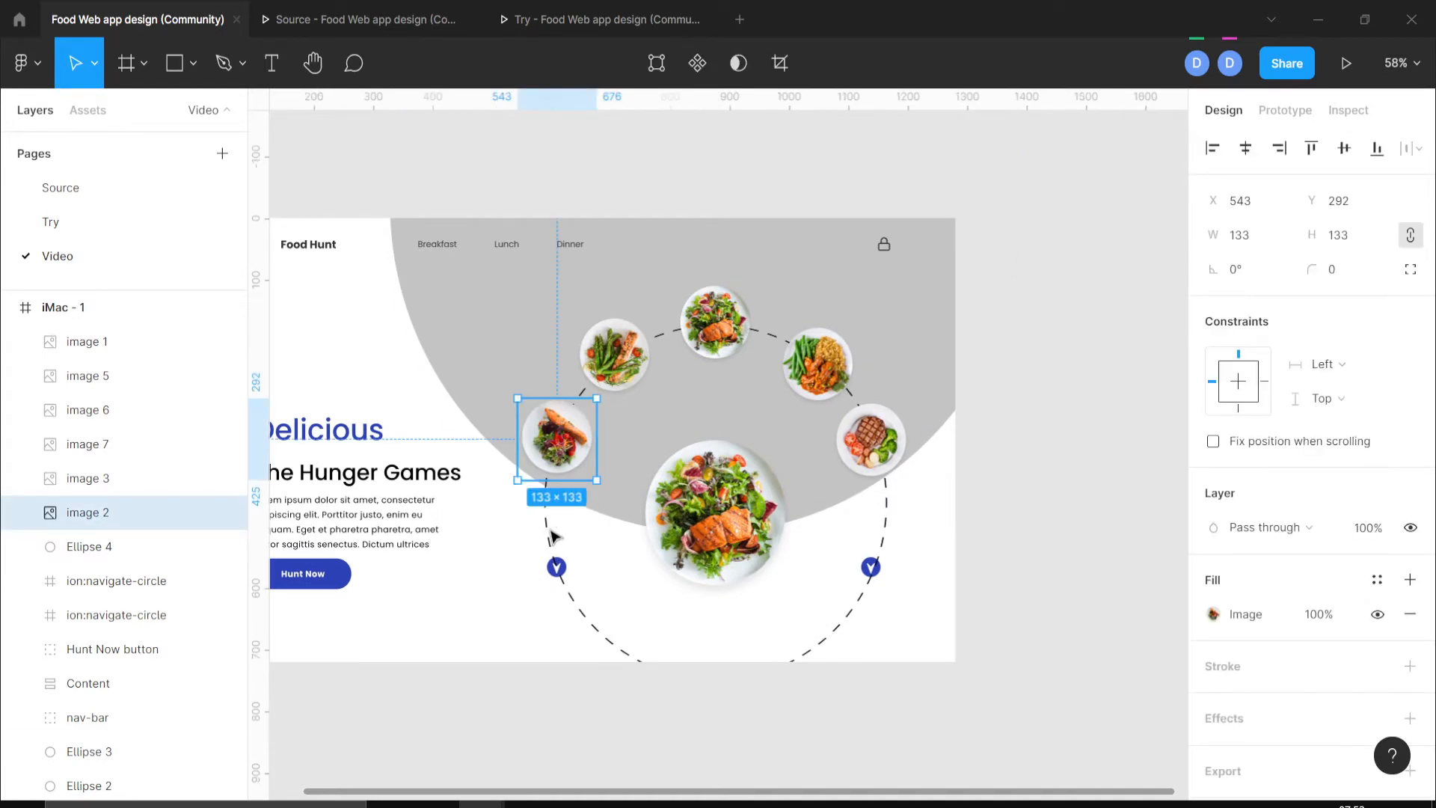
{"action": "left_click", "coordinate": [705, 513]}
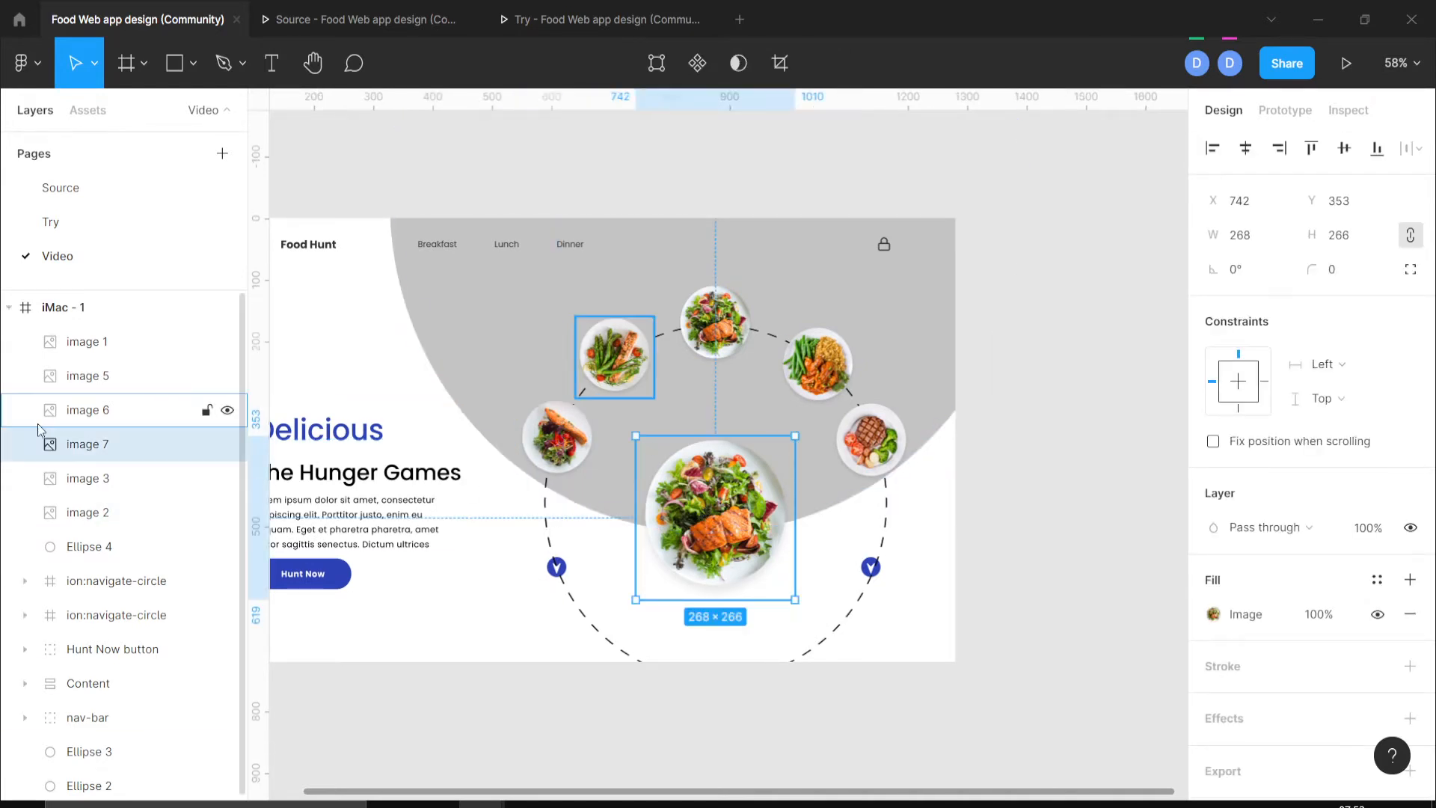
{"action": "left_click_drag", "start_coordinate": [108, 458], "coordinate": [89, 323]}
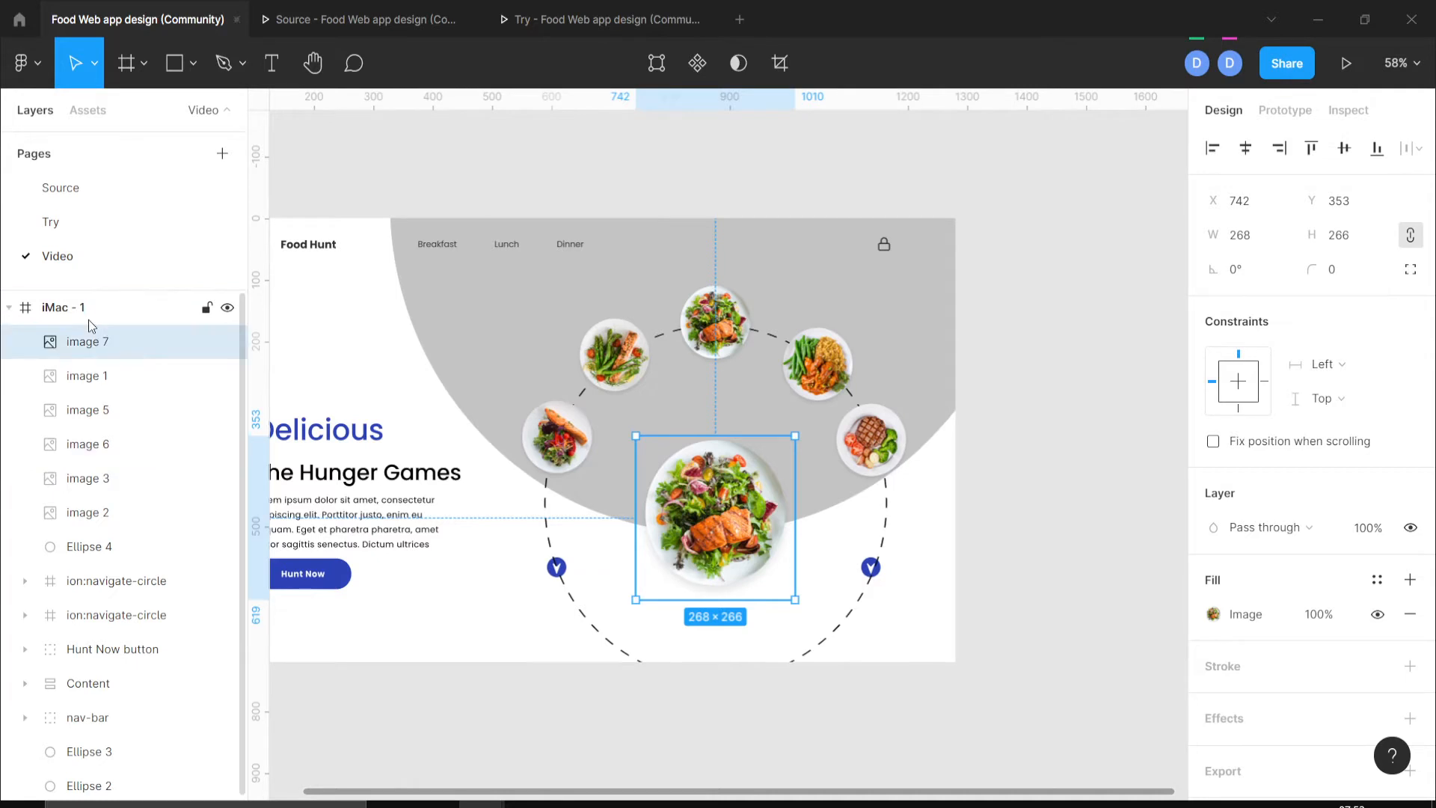
Select Ellipse 4 and Ellipse 3 together and mask the dashed circle with the large grey Ellipse 3.
{"action": "left_click", "coordinate": [110, 551]}
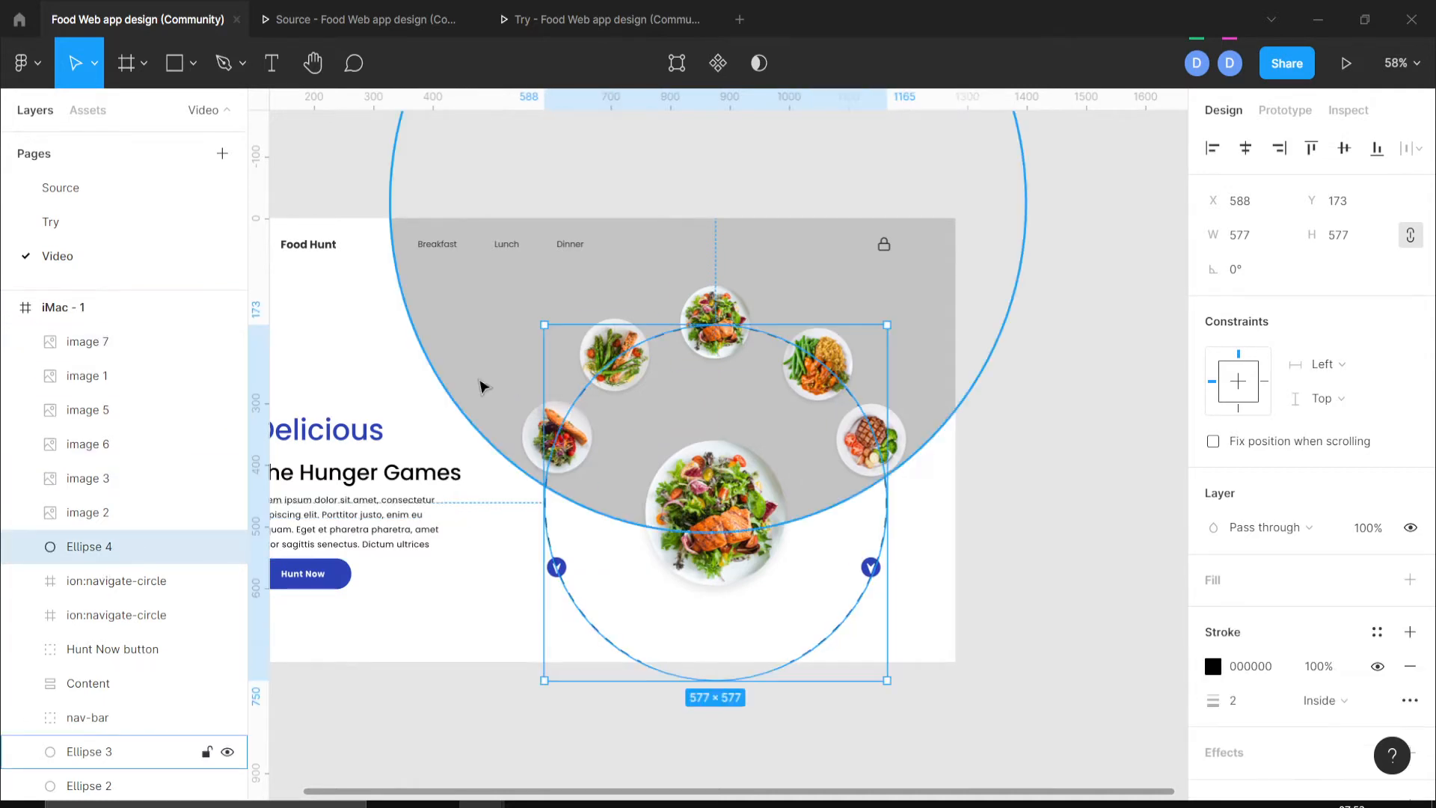
{"action": "left_click", "coordinate": [481, 384]}
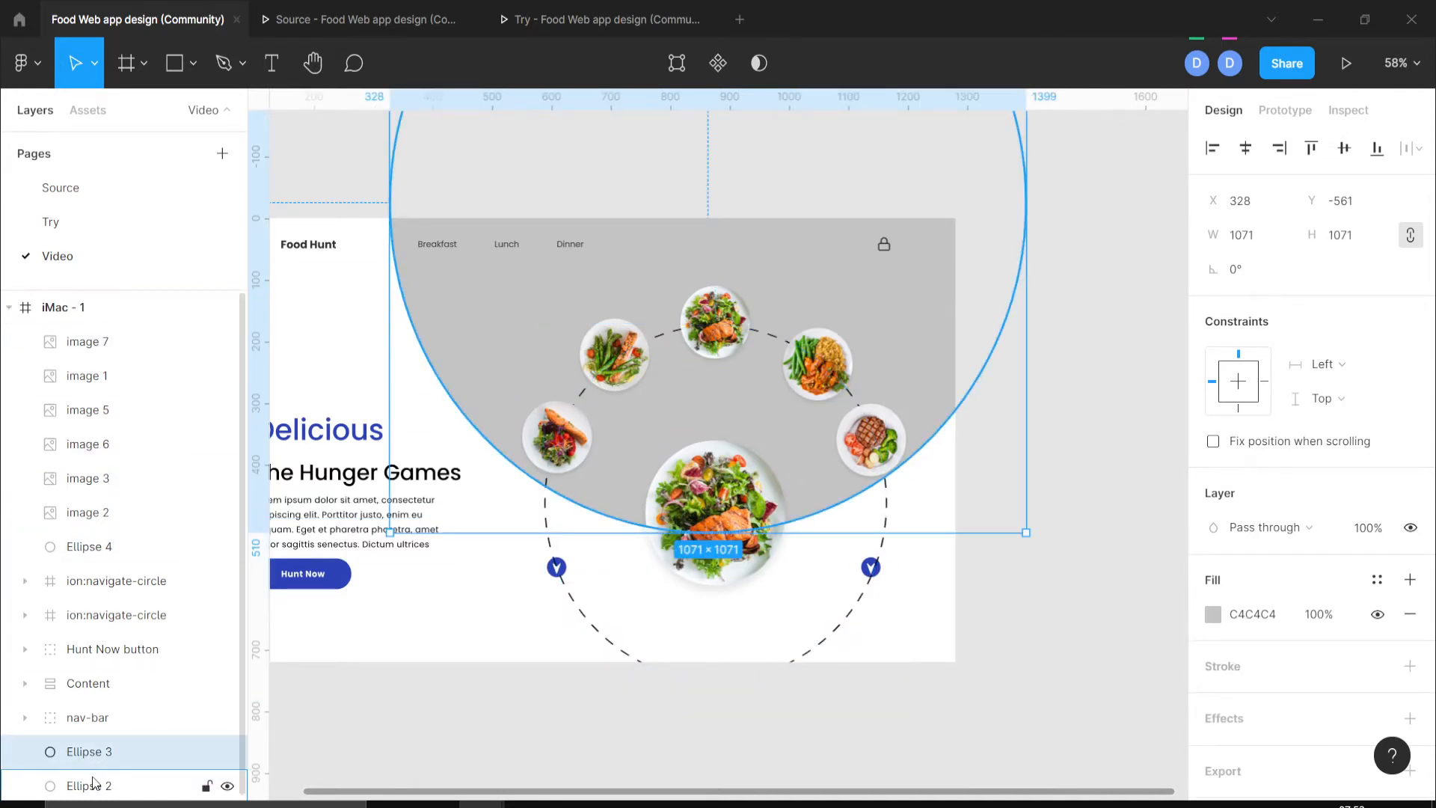
{"action": "left_click", "coordinate": [123, 547]}
{"action": "left_click", "coordinate": [99, 738], "text": "shift"}
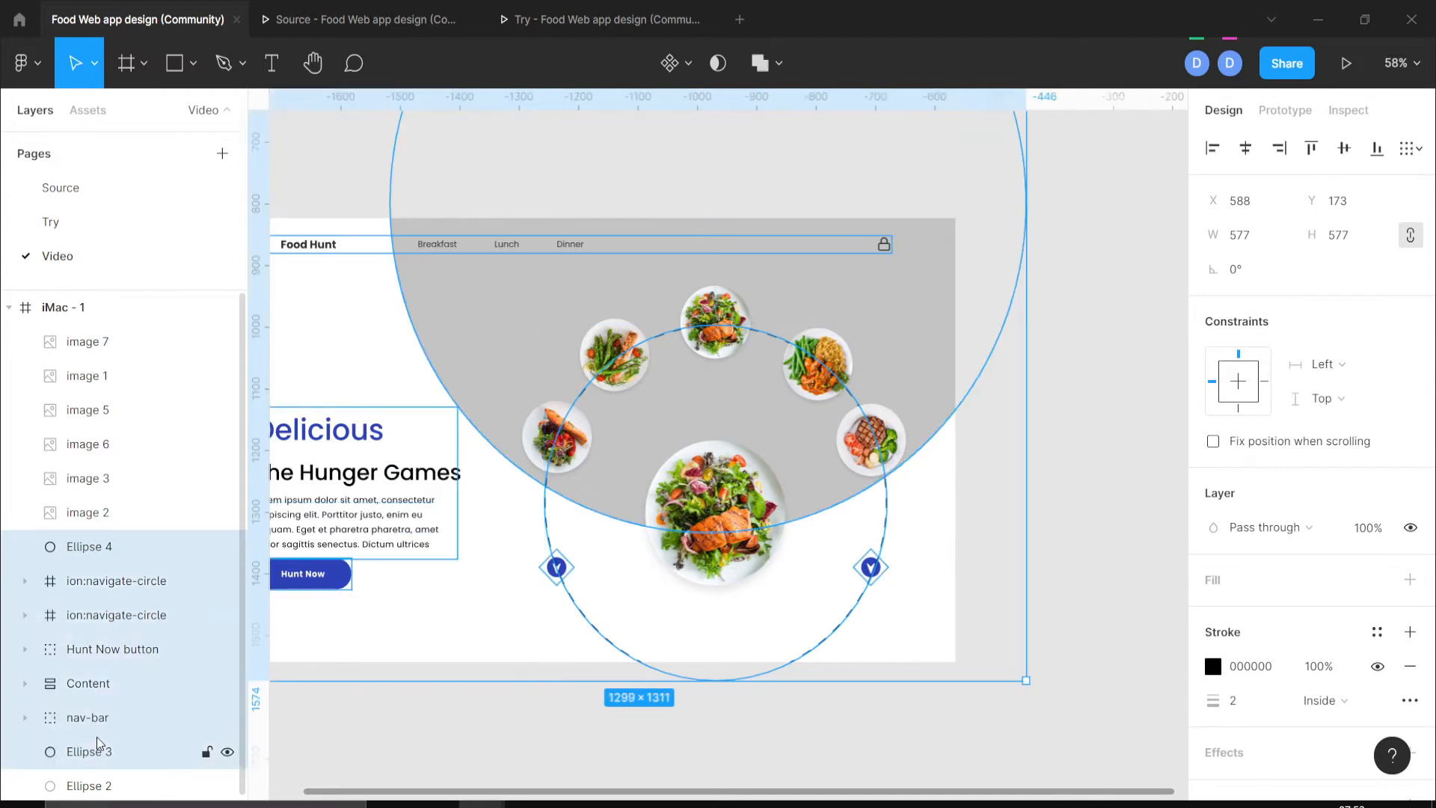
{"action": "left_click", "coordinate": [112, 751]}
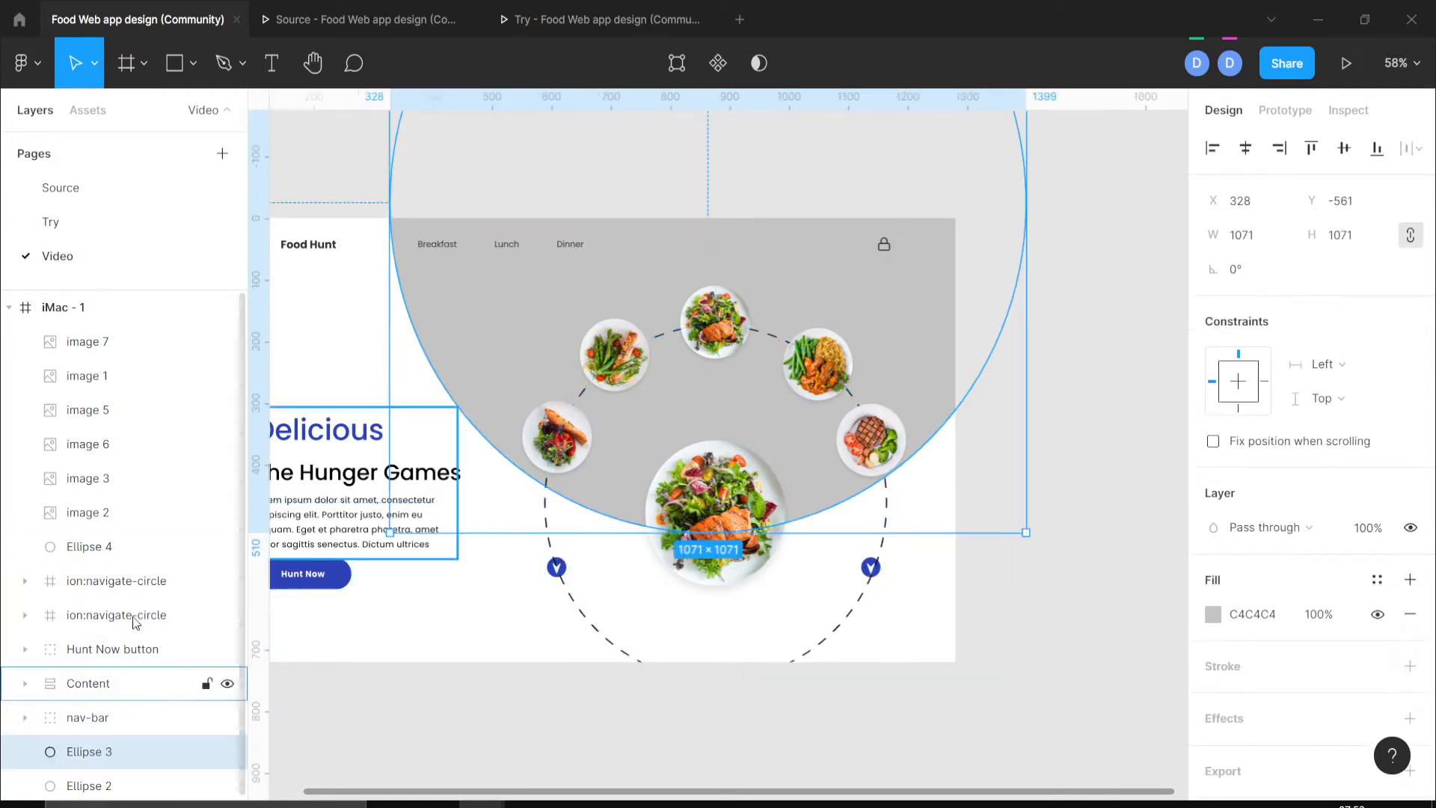
{"action": "left_click", "coordinate": [141, 545], "text": "shift"}
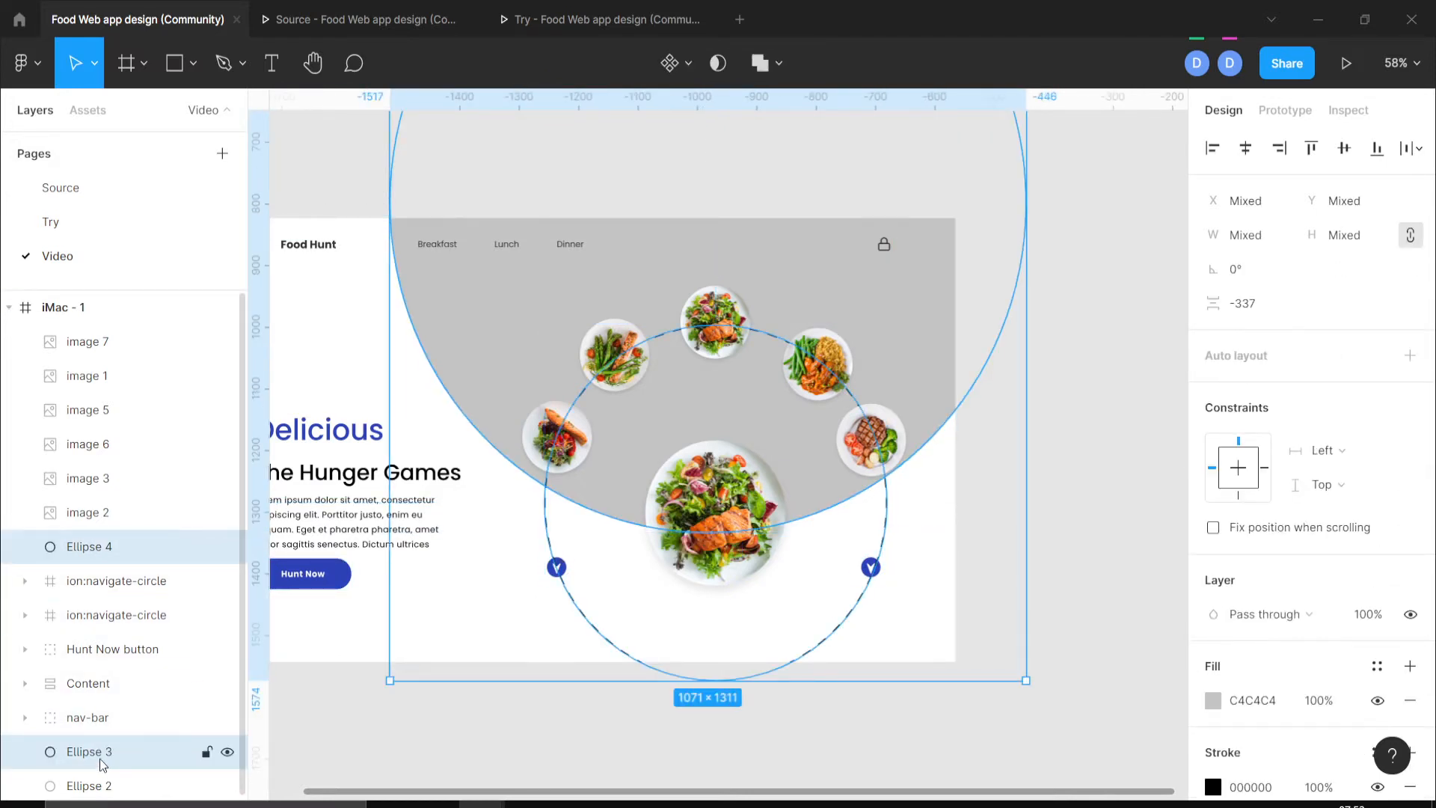
{"action": "right_click", "coordinate": [129, 750]}
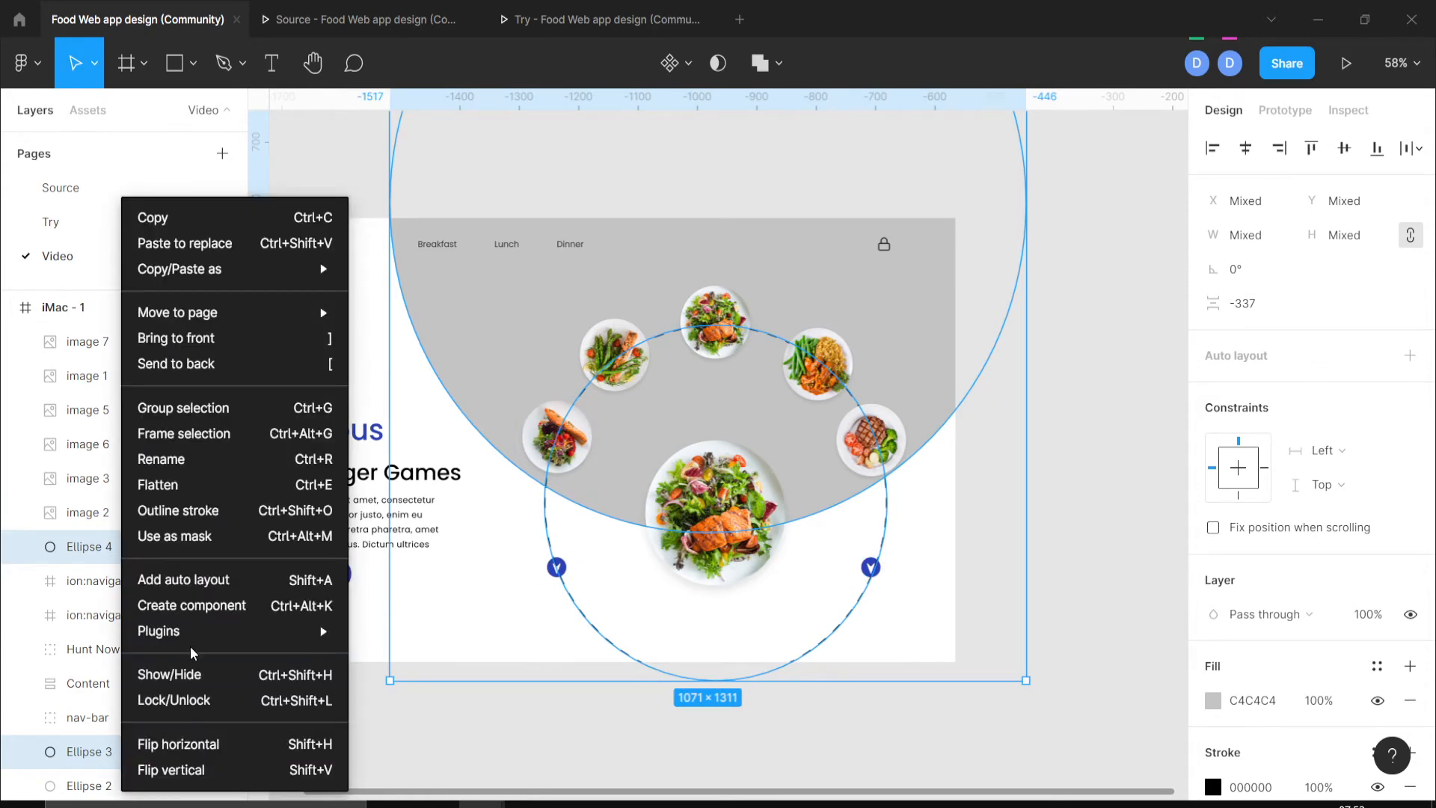
{"action": "left_click", "coordinate": [196, 536]}
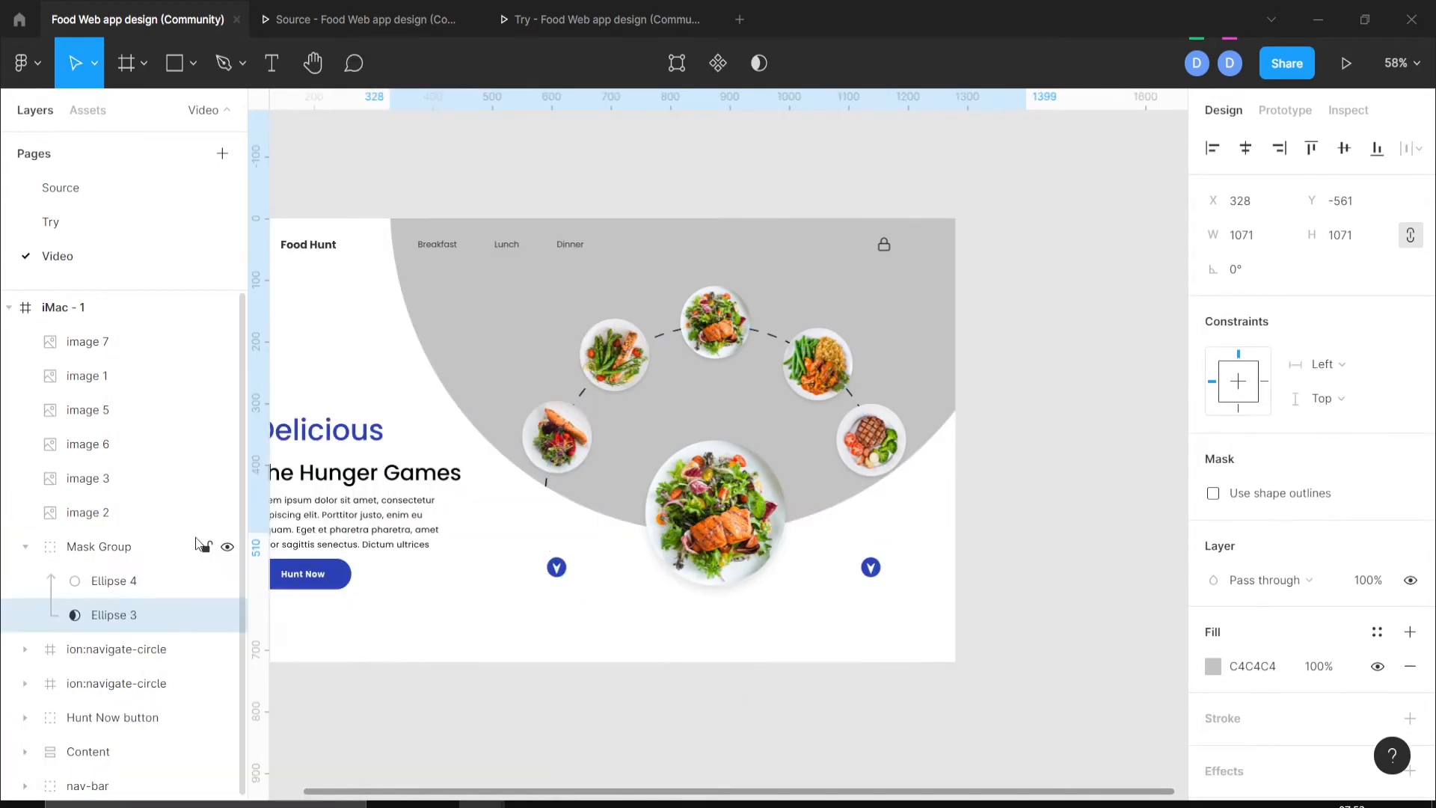
{"action": "left_click", "coordinate": [1065, 630]}
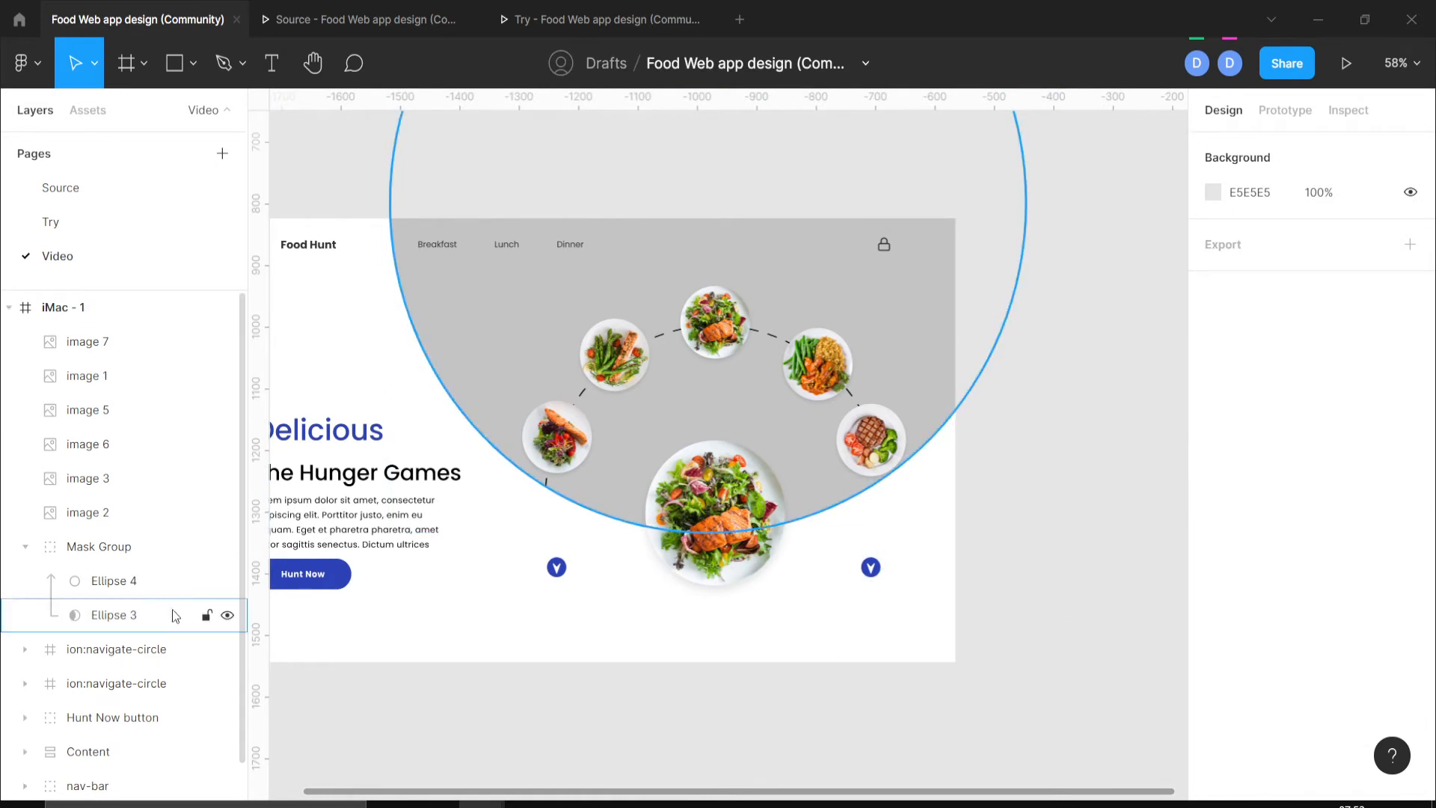
Group the five small dish images and move the group into the Mask Group above Ellipse 4.
{"action": "left_click", "coordinate": [105, 512]}
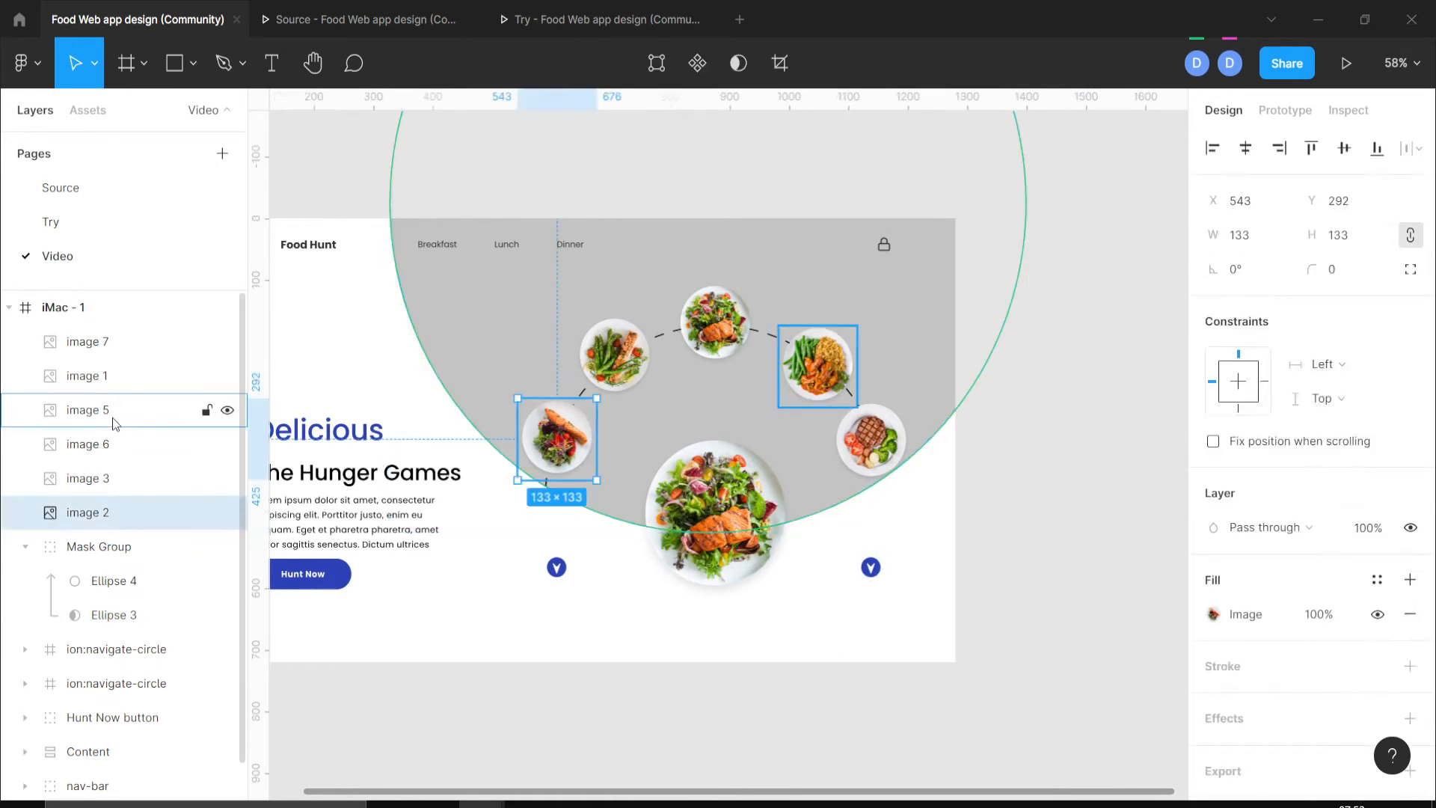
{"action": "left_click", "coordinate": [124, 381], "text": "shift"}
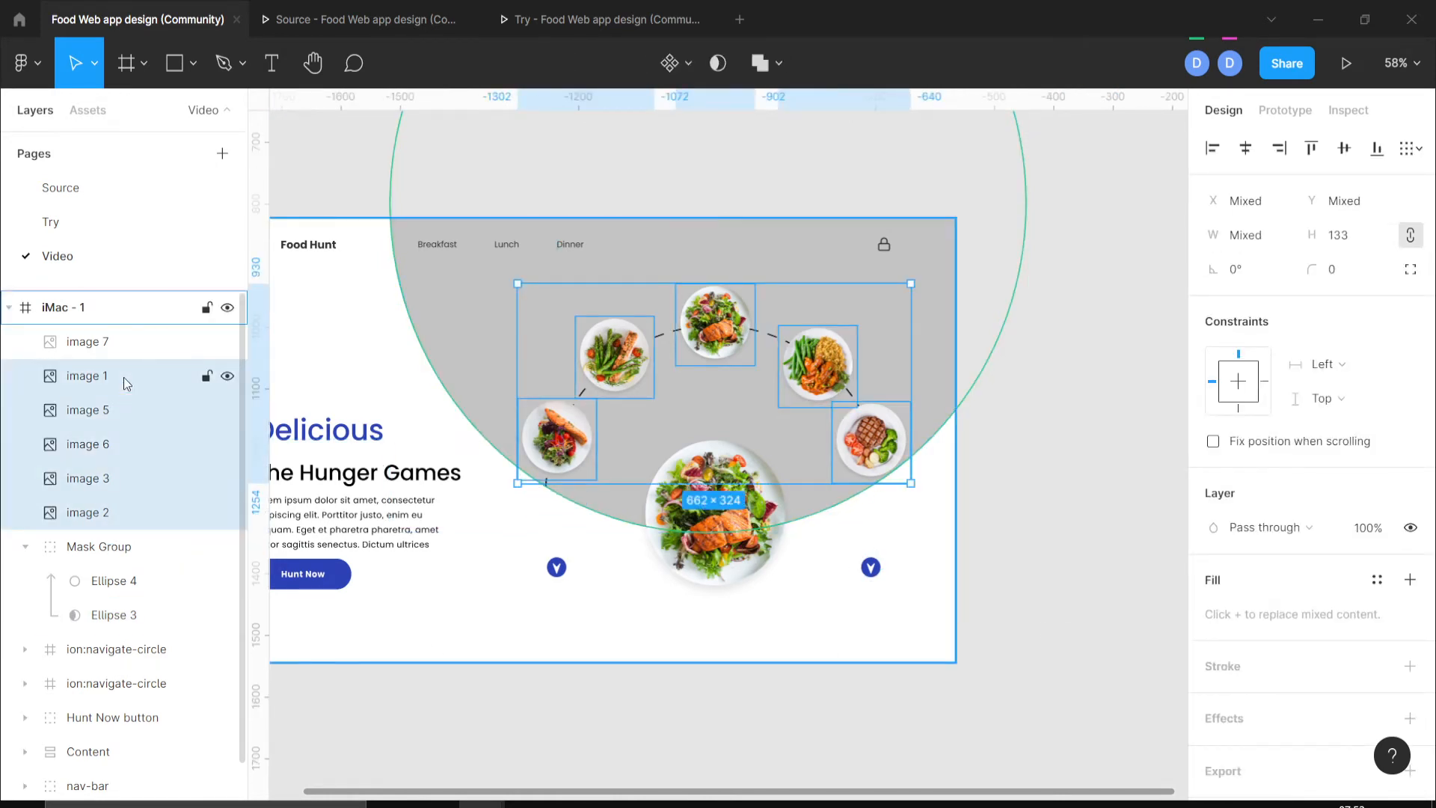
{"action": "key", "text": "ctrl+g"}
{"action": "left_click_drag", "start_coordinate": [96, 374], "coordinate": [105, 442]}
{"action": "left_click", "coordinate": [1106, 610]}
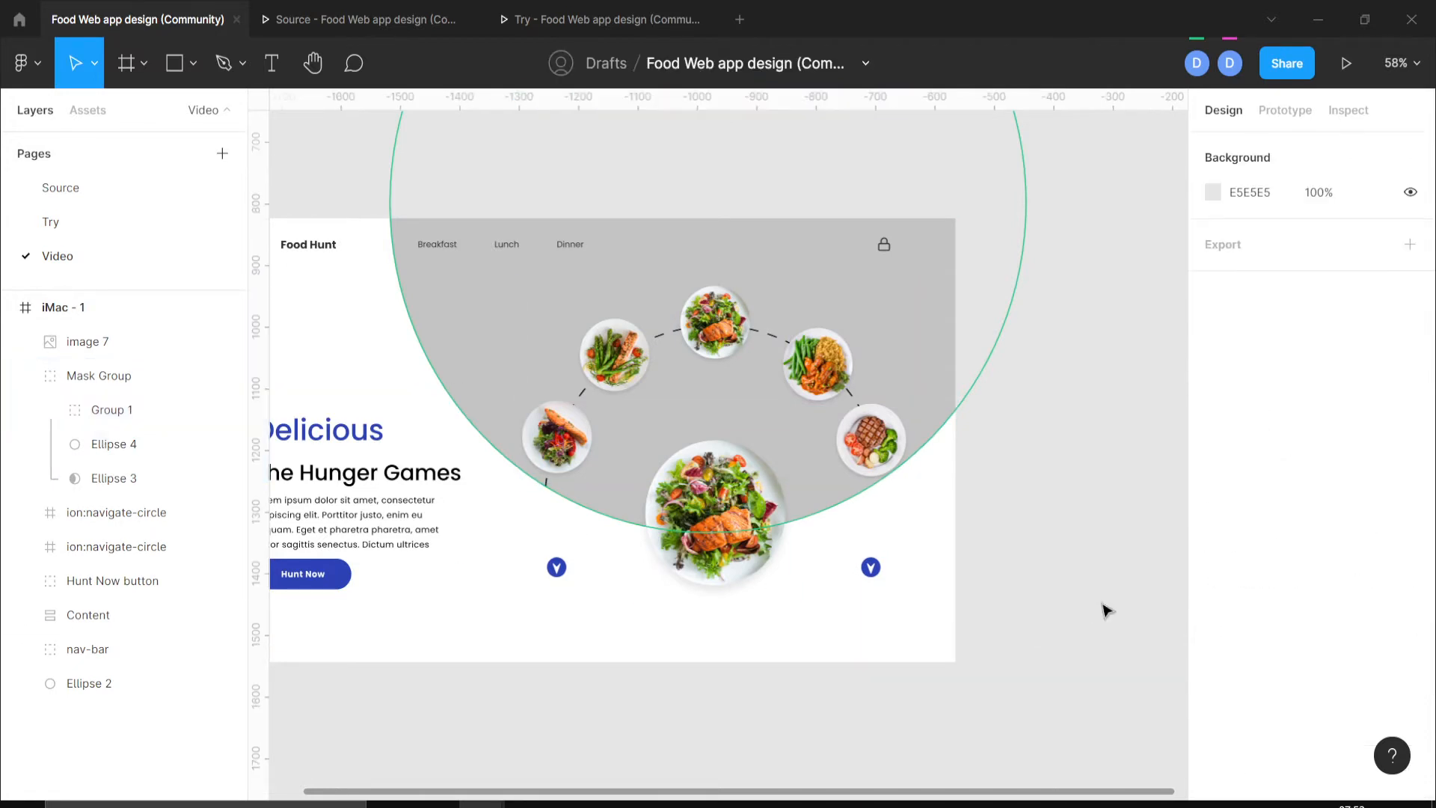
Check the Ellipse 3 mask by hiding the Ellipse 2 background circle and showing it again.
{"action": "left_click", "coordinate": [143, 480]}
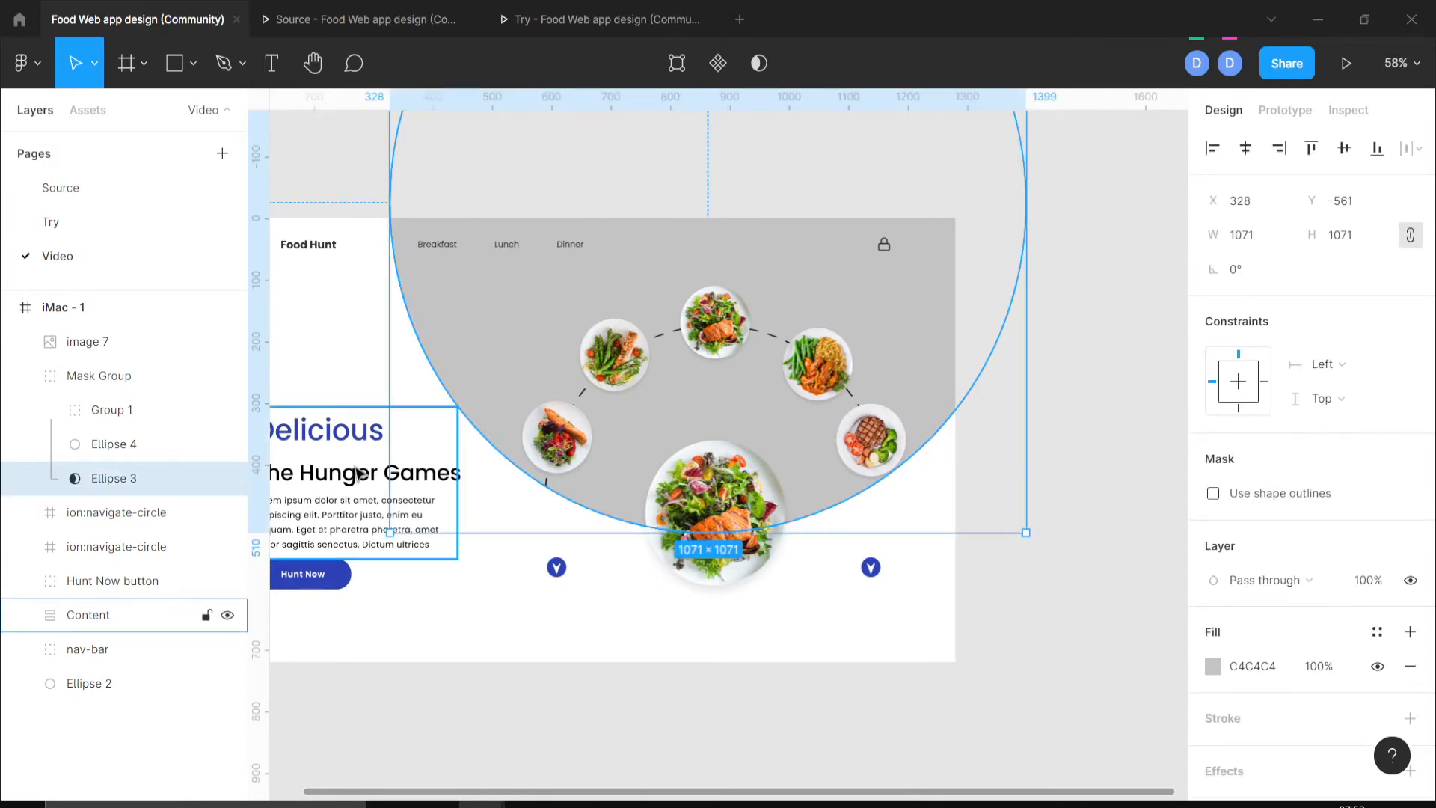
{"action": "left_click", "coordinate": [227, 683]}
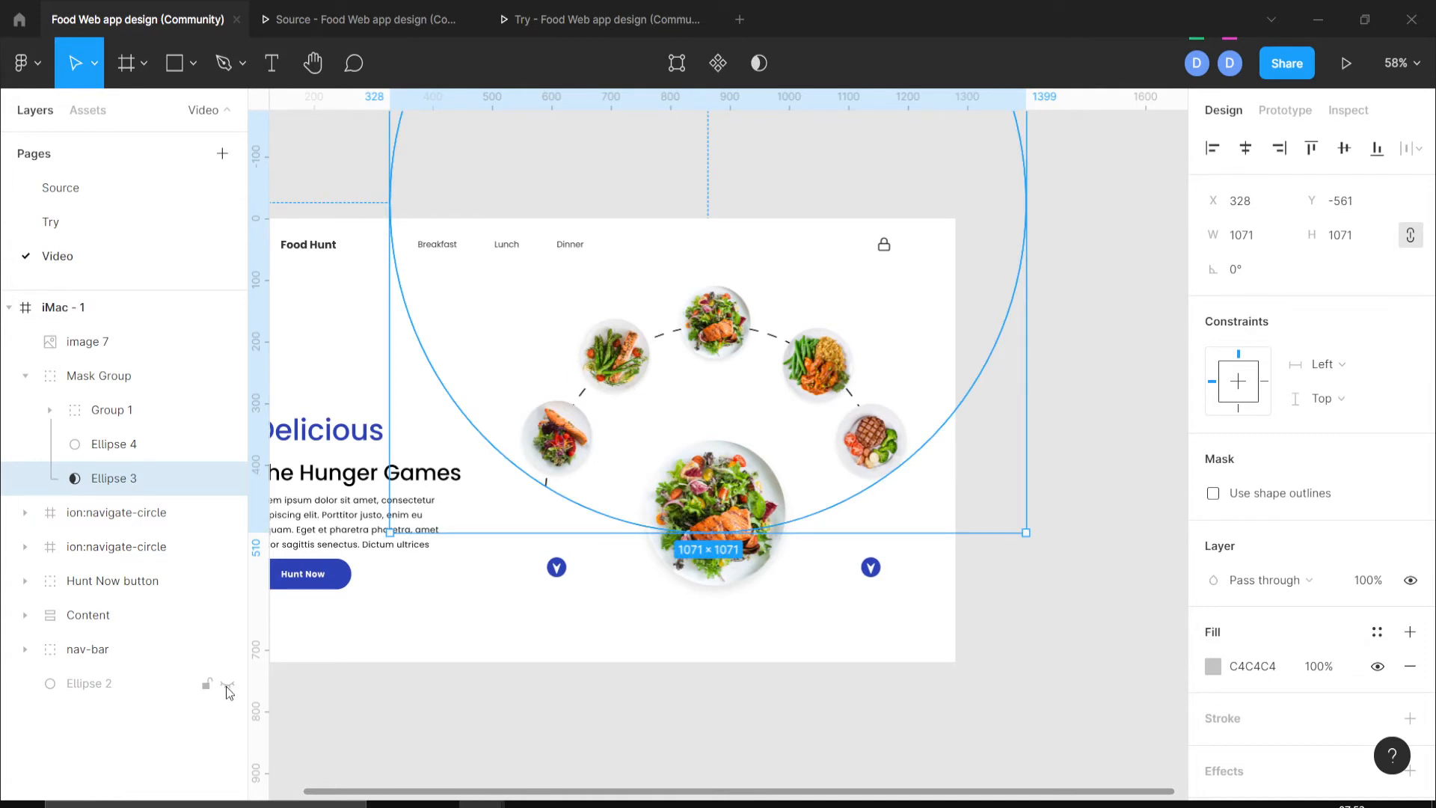
{"action": "left_click", "coordinate": [226, 684]}
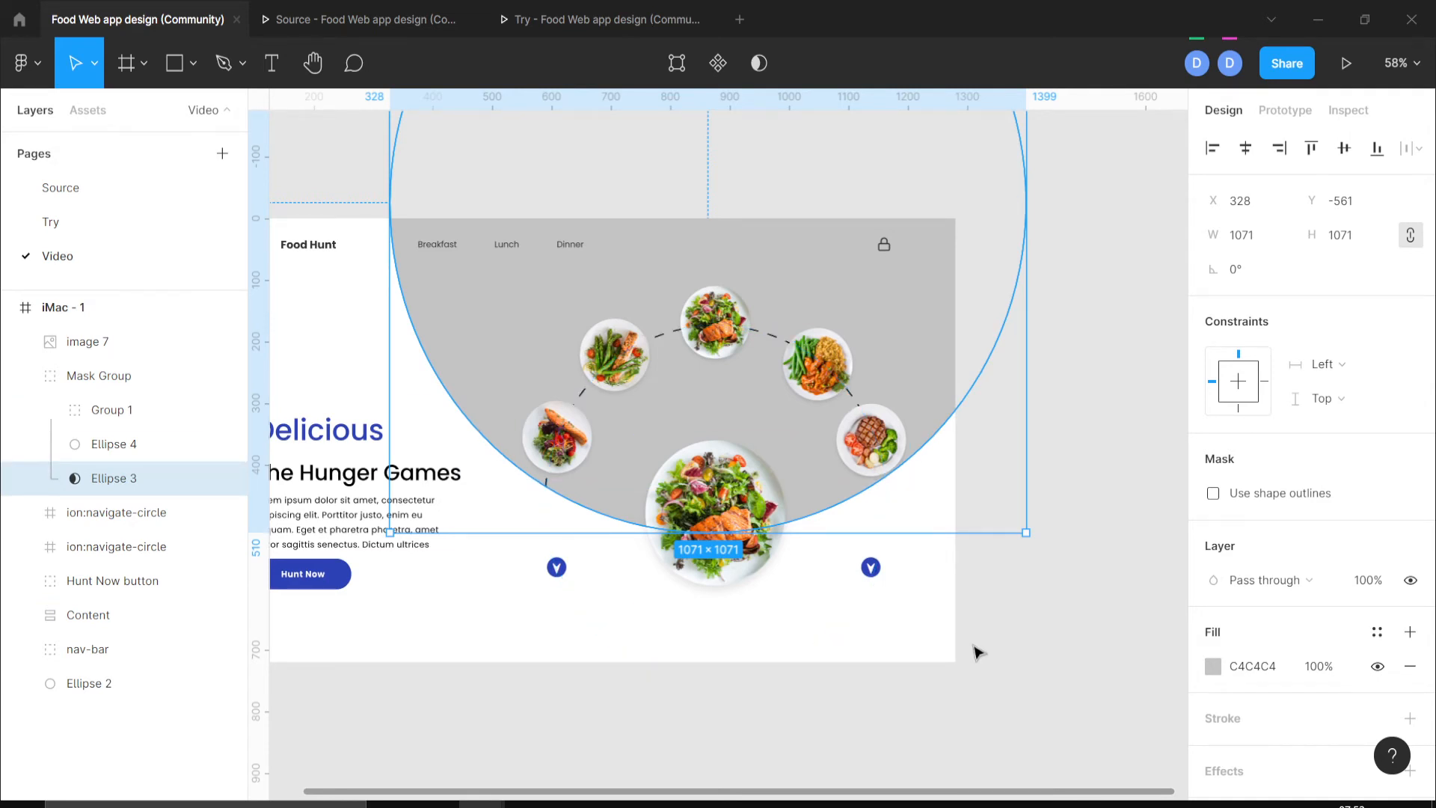
With the Ellipse 3 mask hidden, duplicate the small dish group, flip the copy vertically and place it over the dashed circle's lower half.
{"action": "left_click", "coordinate": [714, 324]}
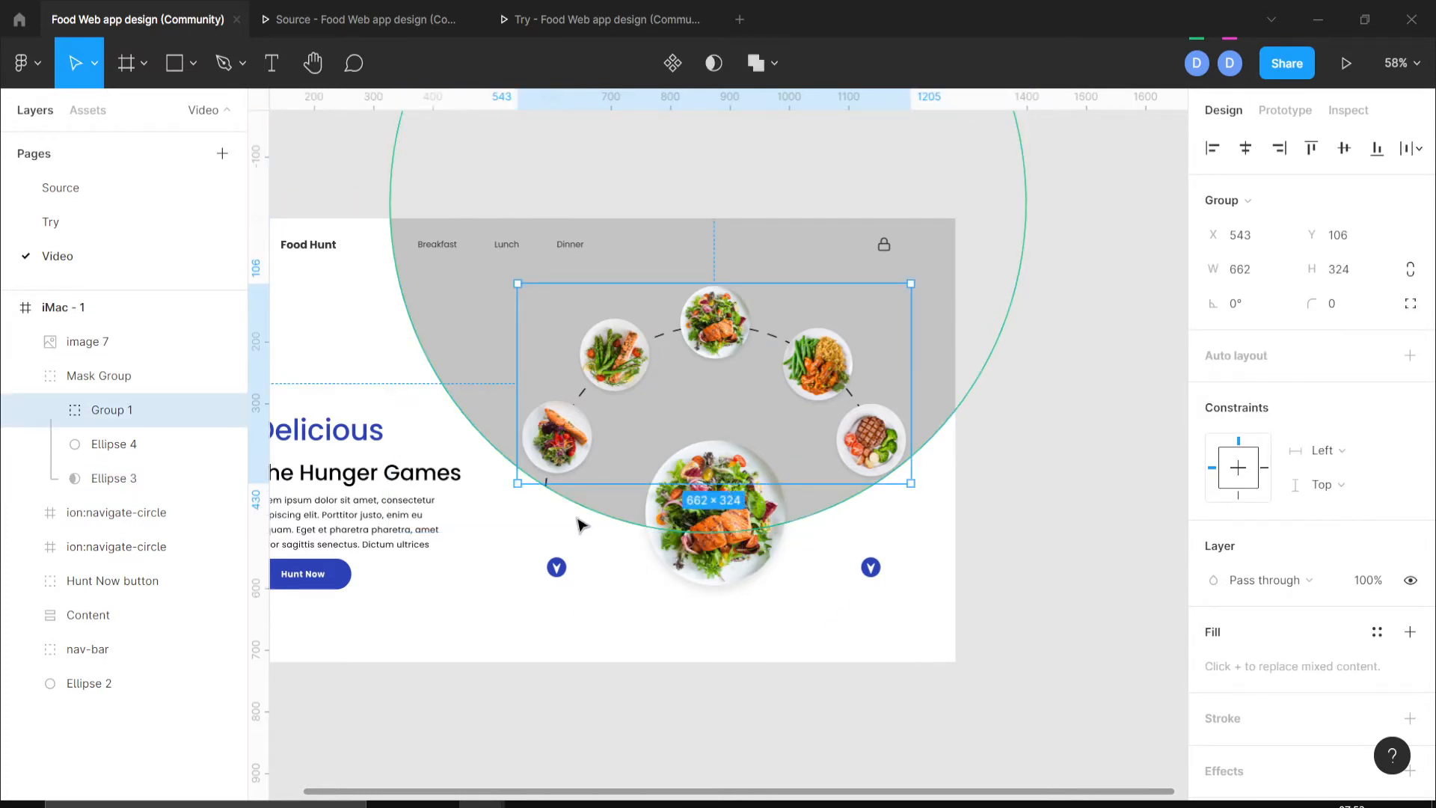
{"action": "left_click", "coordinate": [227, 478]}
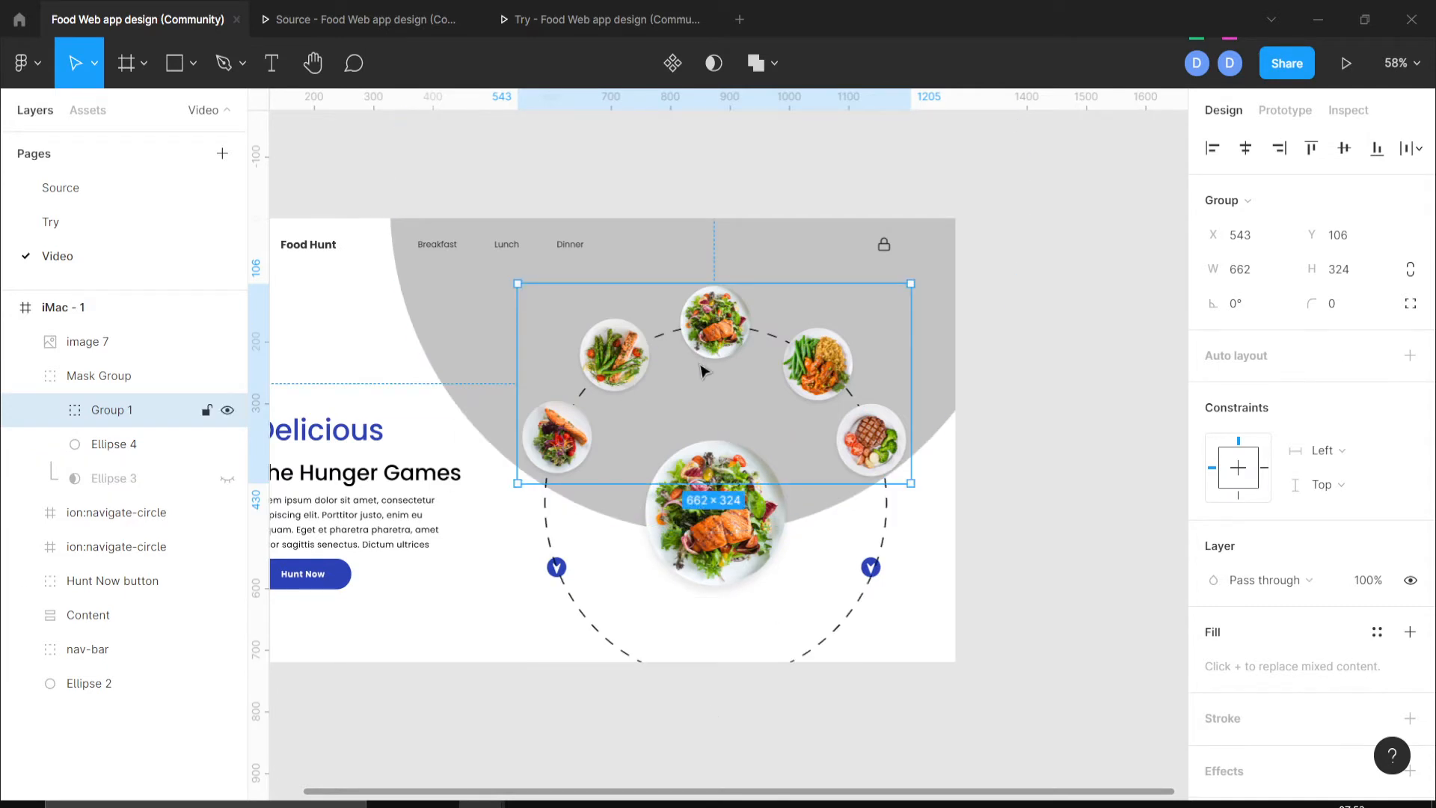
{"action": "left_click_drag", "start_coordinate": [726, 320], "coordinate": [726, 442]}
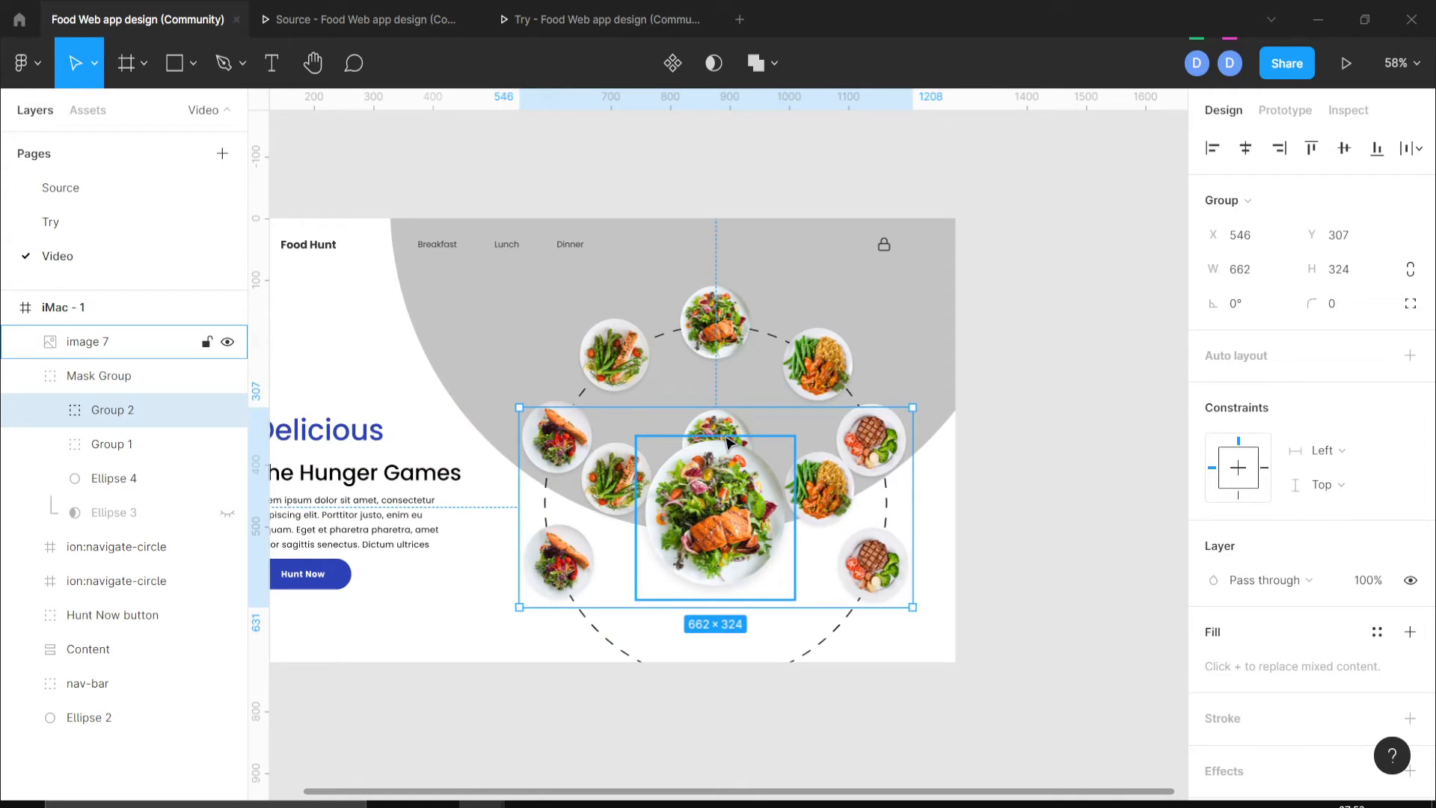
{"action": "key", "text": "shift+v"}
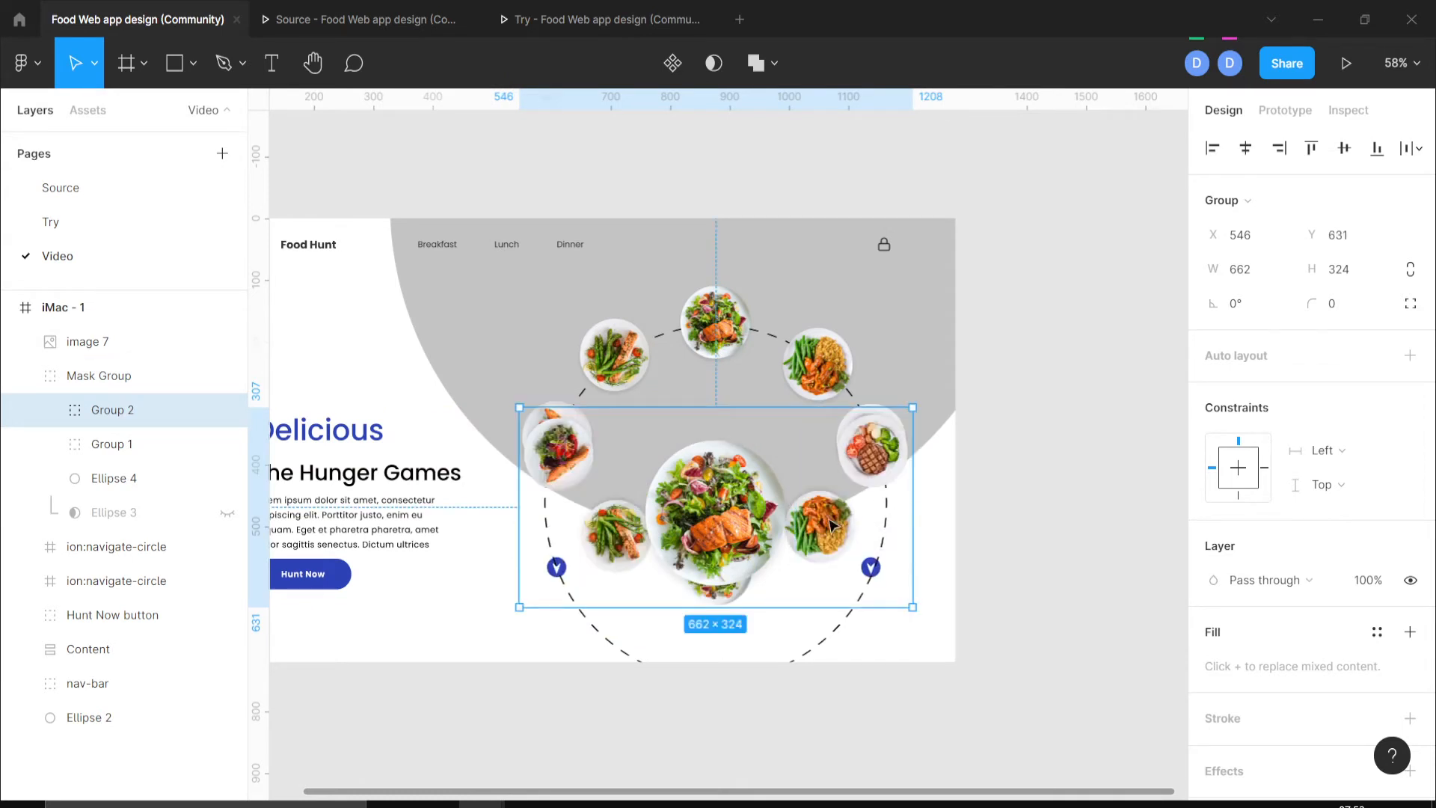
{"action": "left_click_drag", "start_coordinate": [832, 525], "coordinate": [839, 600]}
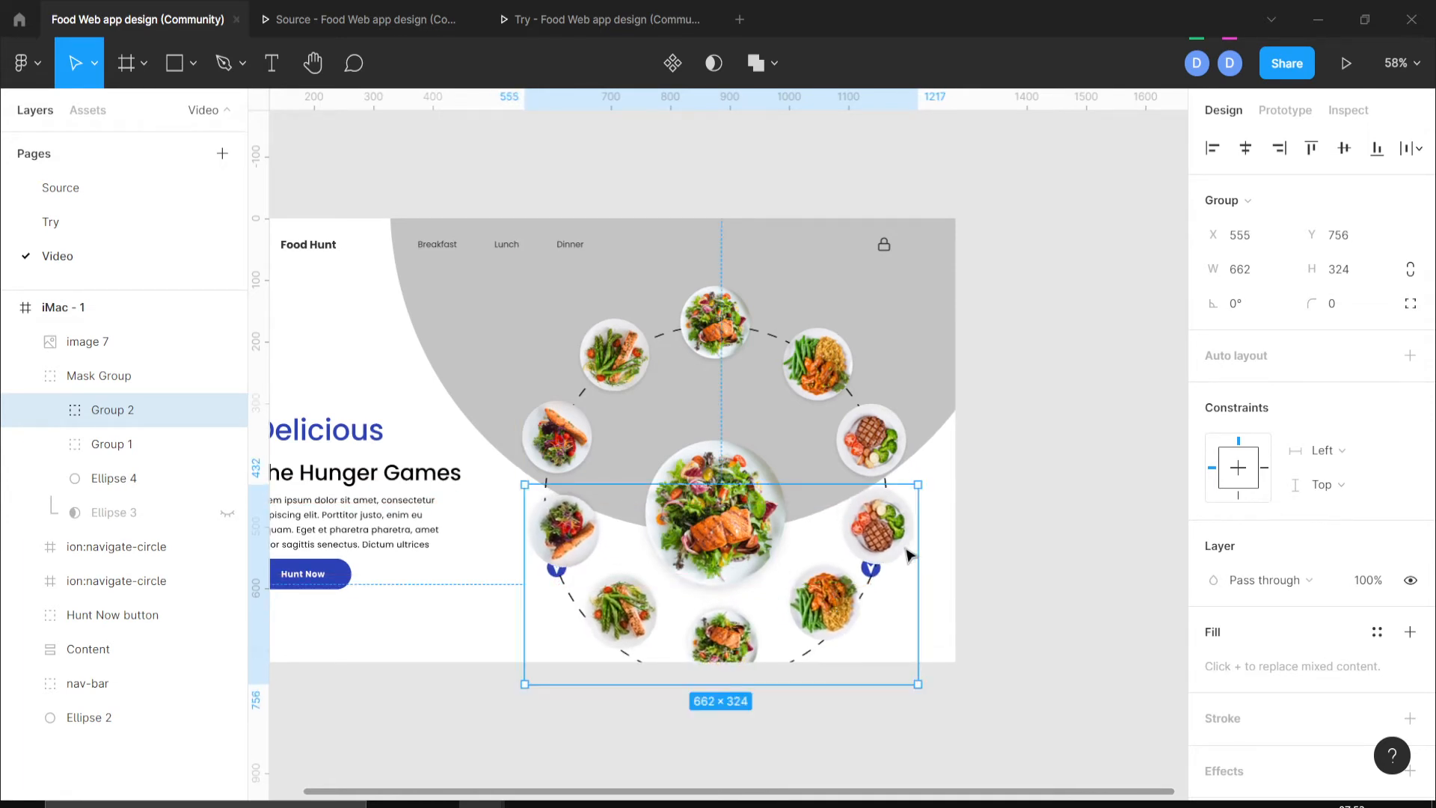
Delete the two outermost dishes, image 1 and image 2, from the flipped dish group.
{"action": "double_click", "coordinate": [898, 542]}
{"action": "left_click", "coordinate": [595, 533], "text": "shift"}
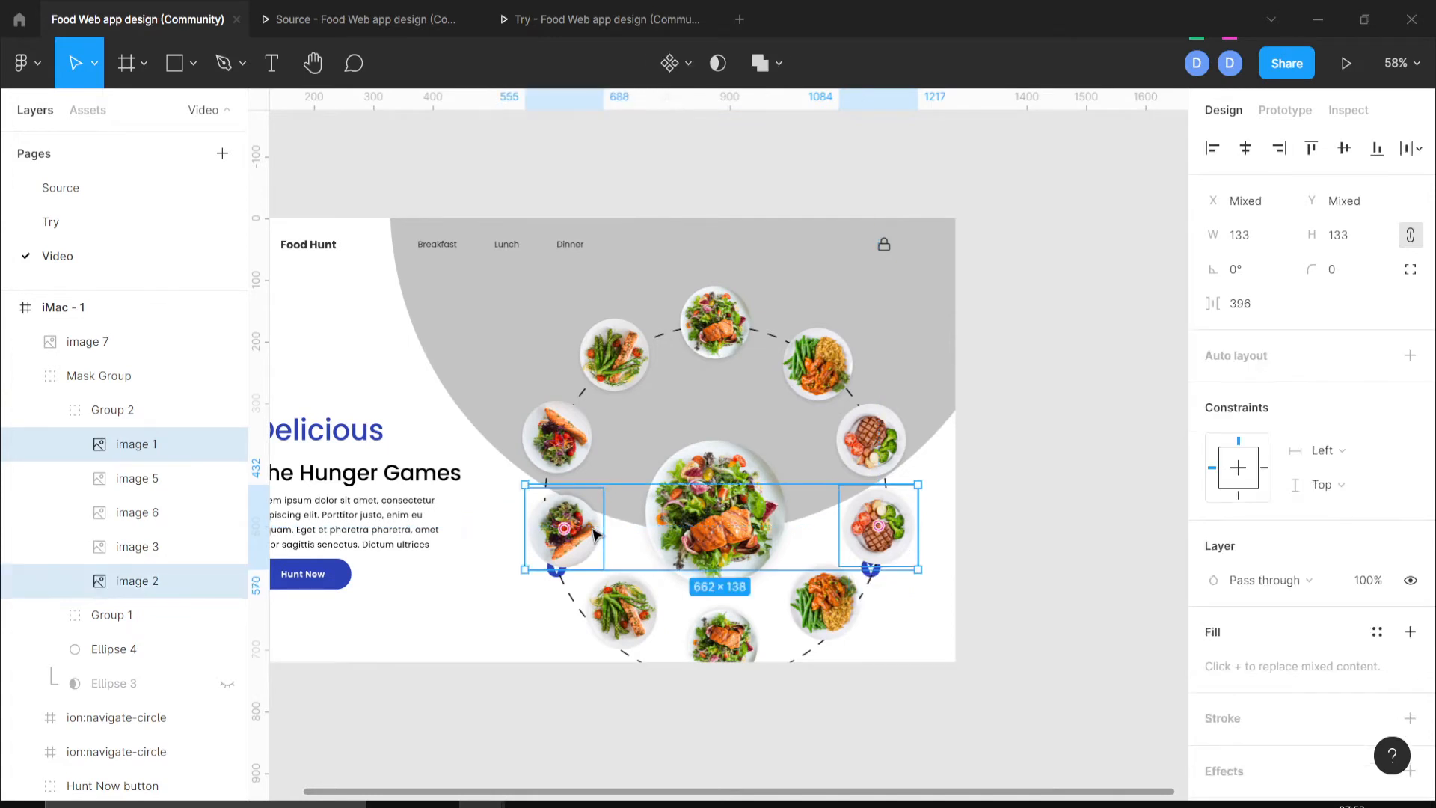
{"action": "key", "text": "Delete"}
Move the flipped side dishes image 6 and image 5 outward onto the dashed circle's lower sides, and move the salad dish image 3 further down.
{"action": "left_click", "coordinate": [607, 616]}
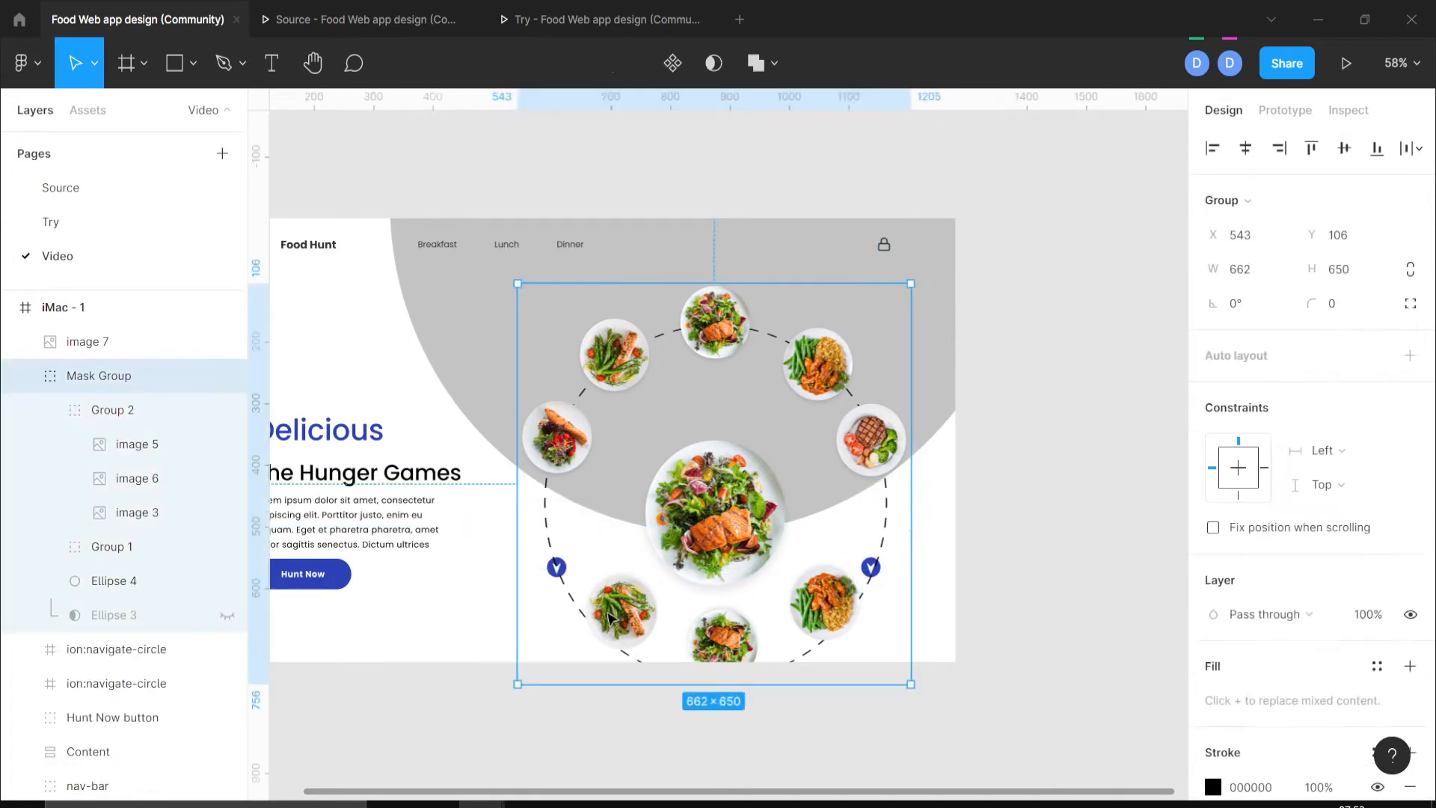
{"action": "double_click", "coordinate": [610, 618]}
{"action": "double_click", "coordinate": [609, 618]}
{"action": "left_click_drag", "start_coordinate": [609, 617], "coordinate": [544, 542]}
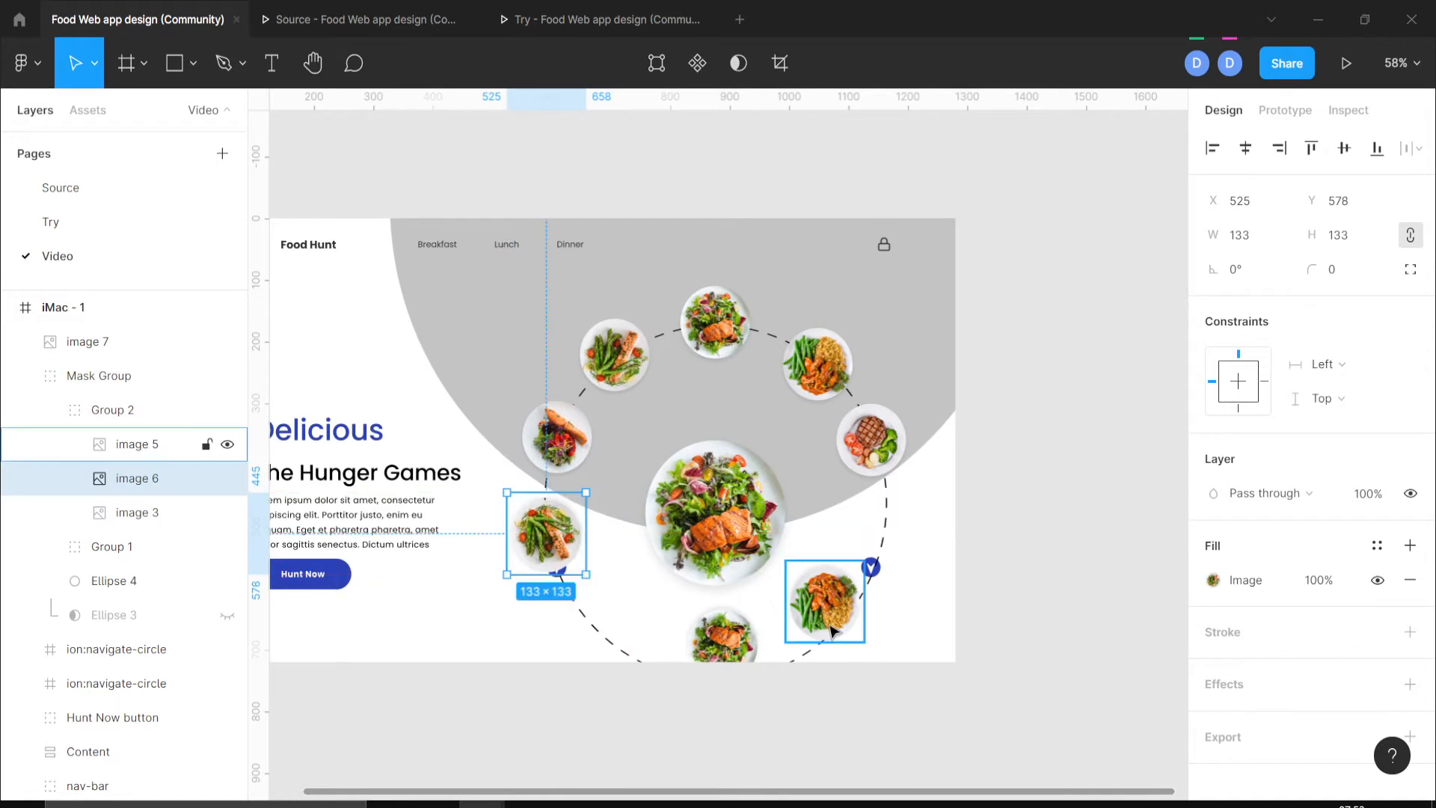
{"action": "left_click_drag", "start_coordinate": [832, 631], "coordinate": [884, 577]}
{"action": "left_click", "coordinate": [719, 647]}
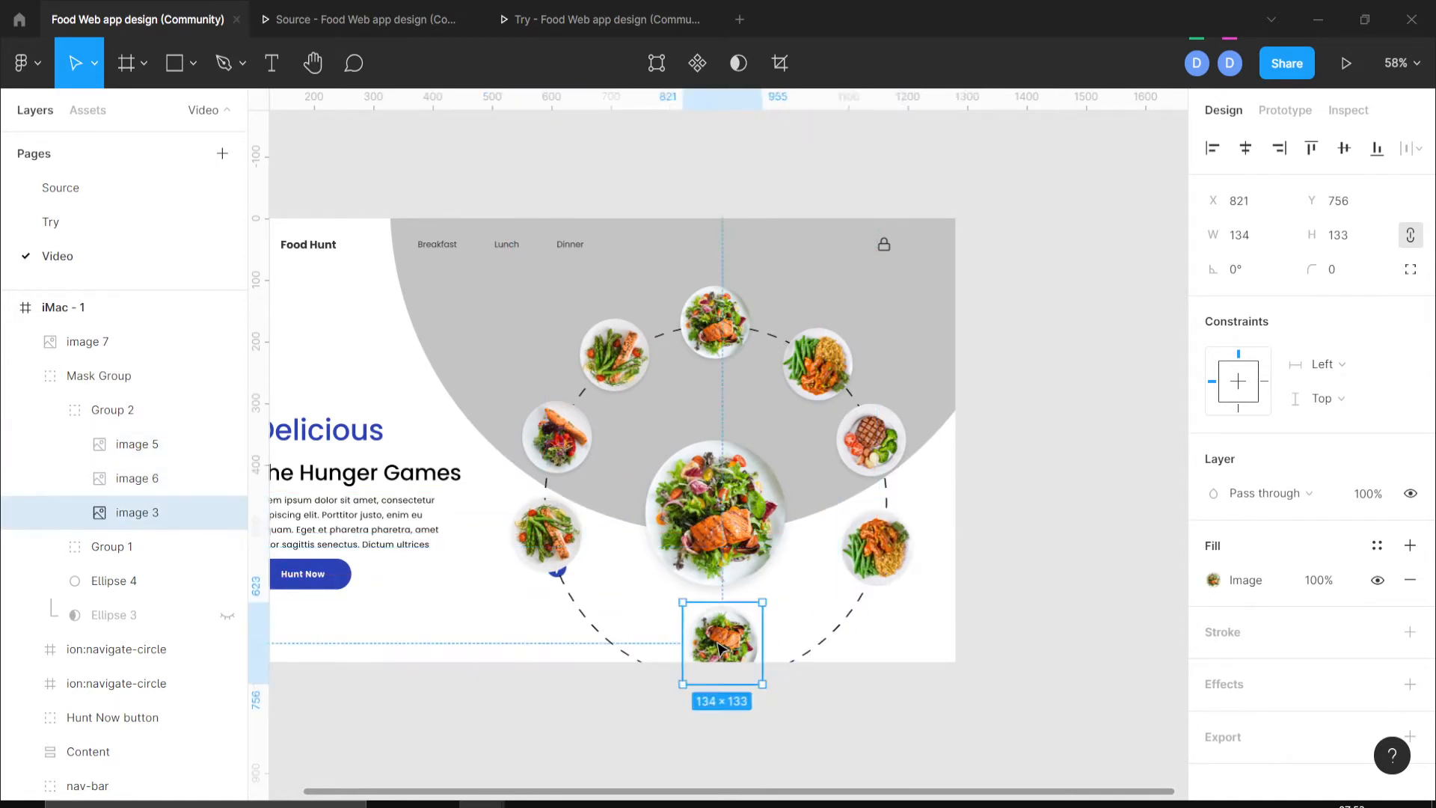
{"action": "mouse_move", "coordinate": [720, 647]}
{"action": "left_mouse_down"}
{"action": "mouse_move", "coordinate": [716, 681]}
{"action": "mouse_move", "coordinate": [716, 668]}
{"action": "left_mouse_up"}
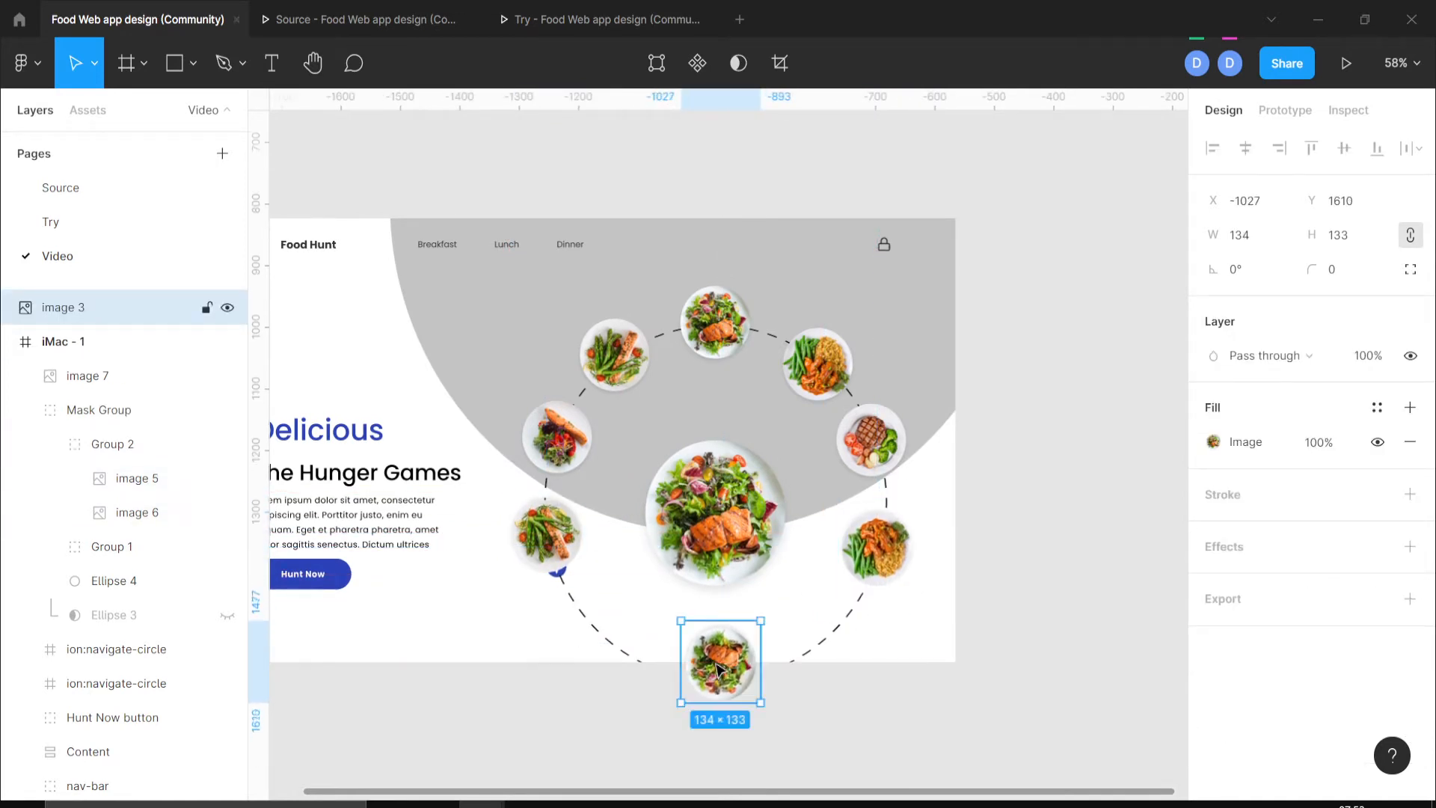
{"action": "left_click", "coordinate": [970, 609]}
{"action": "left_click", "coordinate": [877, 574]}
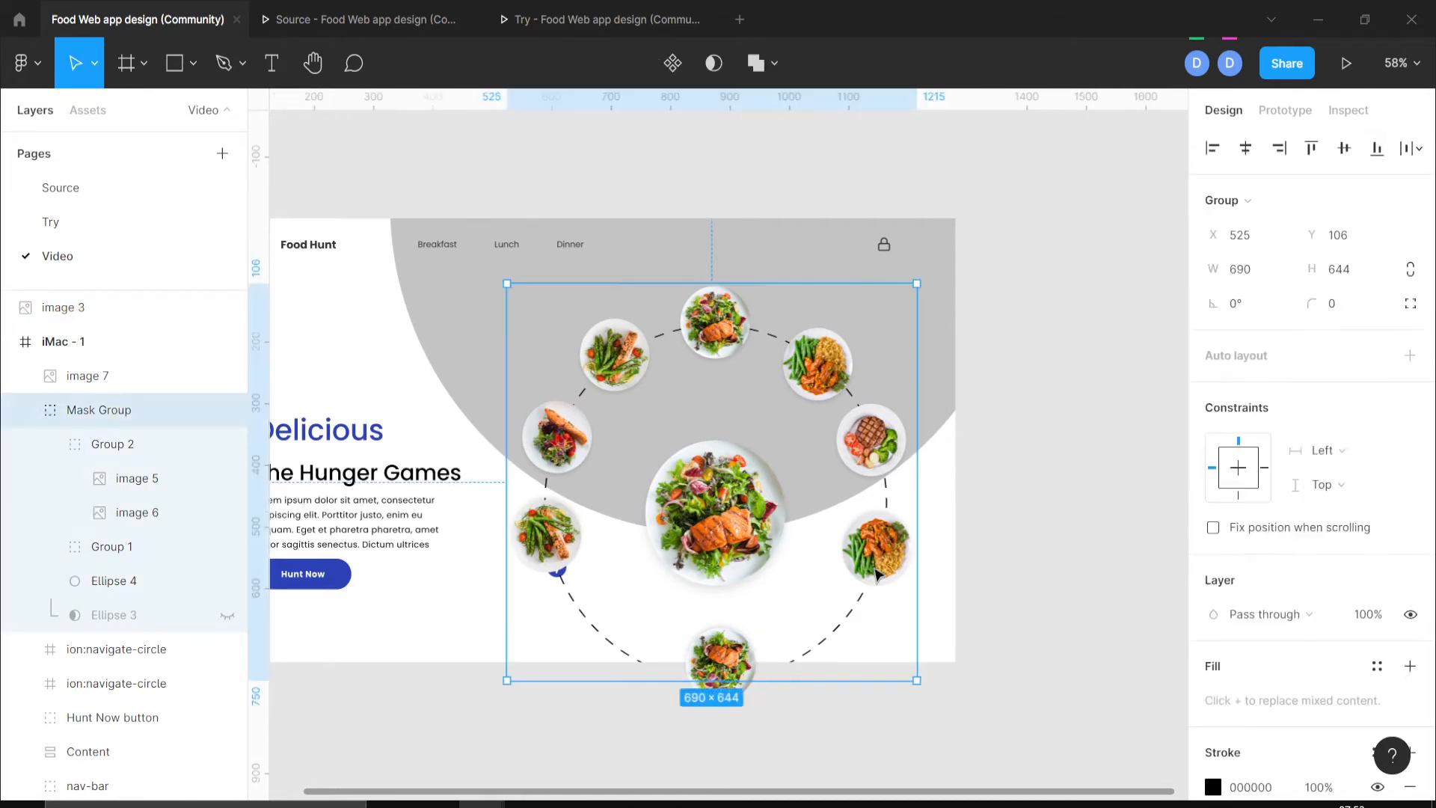
{"action": "key", "text": "Escape"}
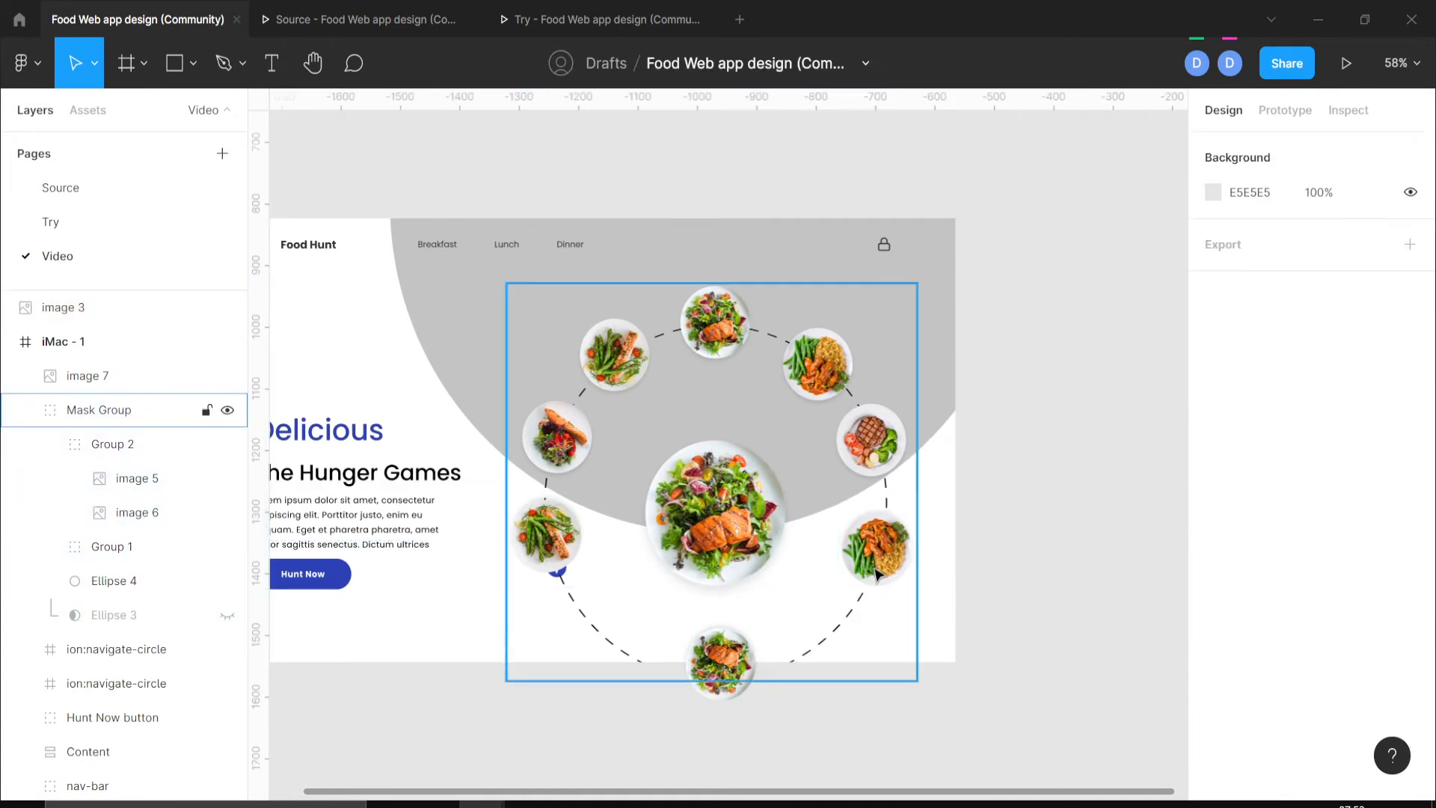
{"action": "left_click_drag", "start_coordinate": [1068, 579], "coordinate": [898, 535]}
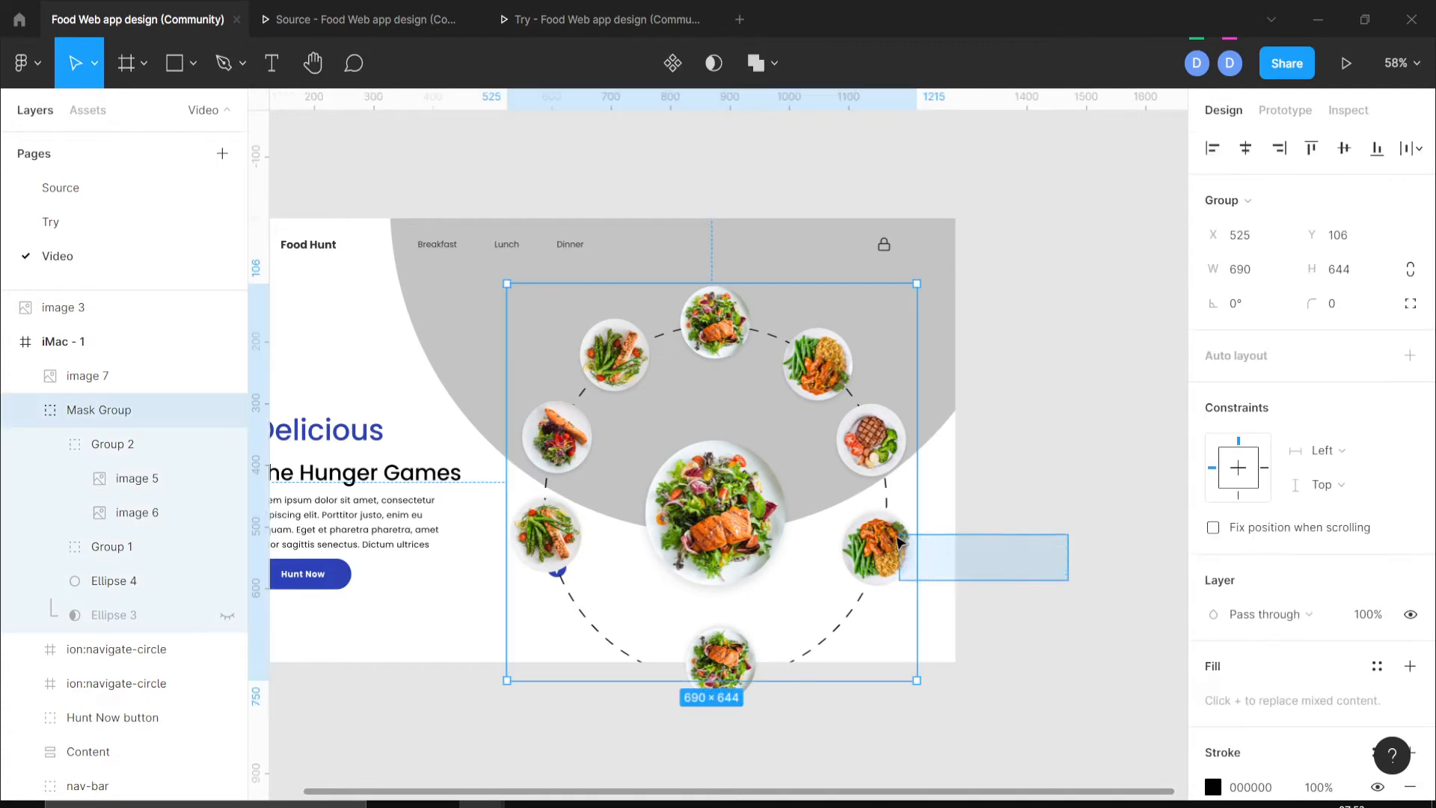
{"action": "double_click", "coordinate": [878, 553]}
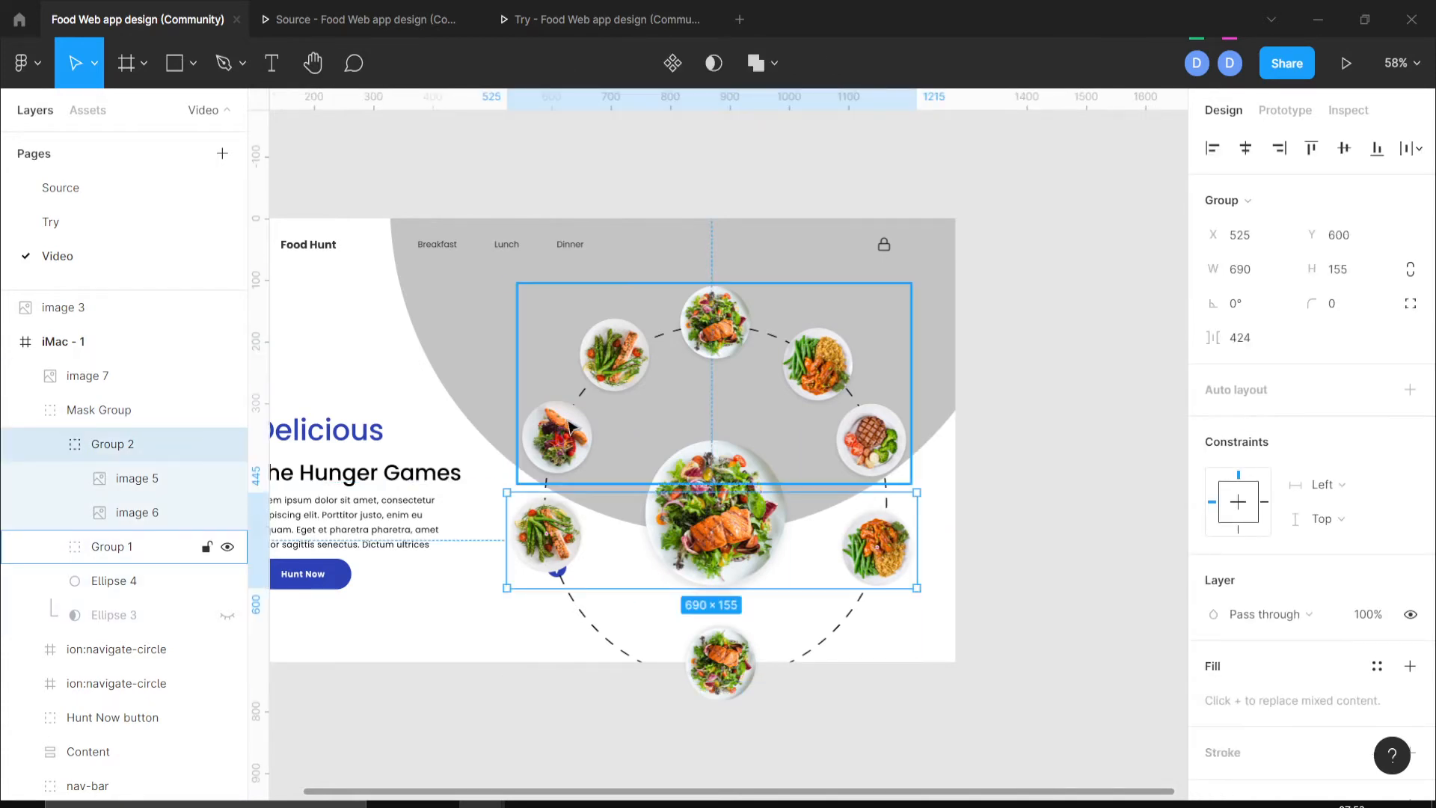
Align the vertical centers of the outermost dishes in Group 1, image 1 and image 2, and decline turning on Sticky Keys.
{"action": "double_click", "coordinate": [570, 428]}
{"action": "left_click", "coordinate": [853, 441], "text": "shift"}
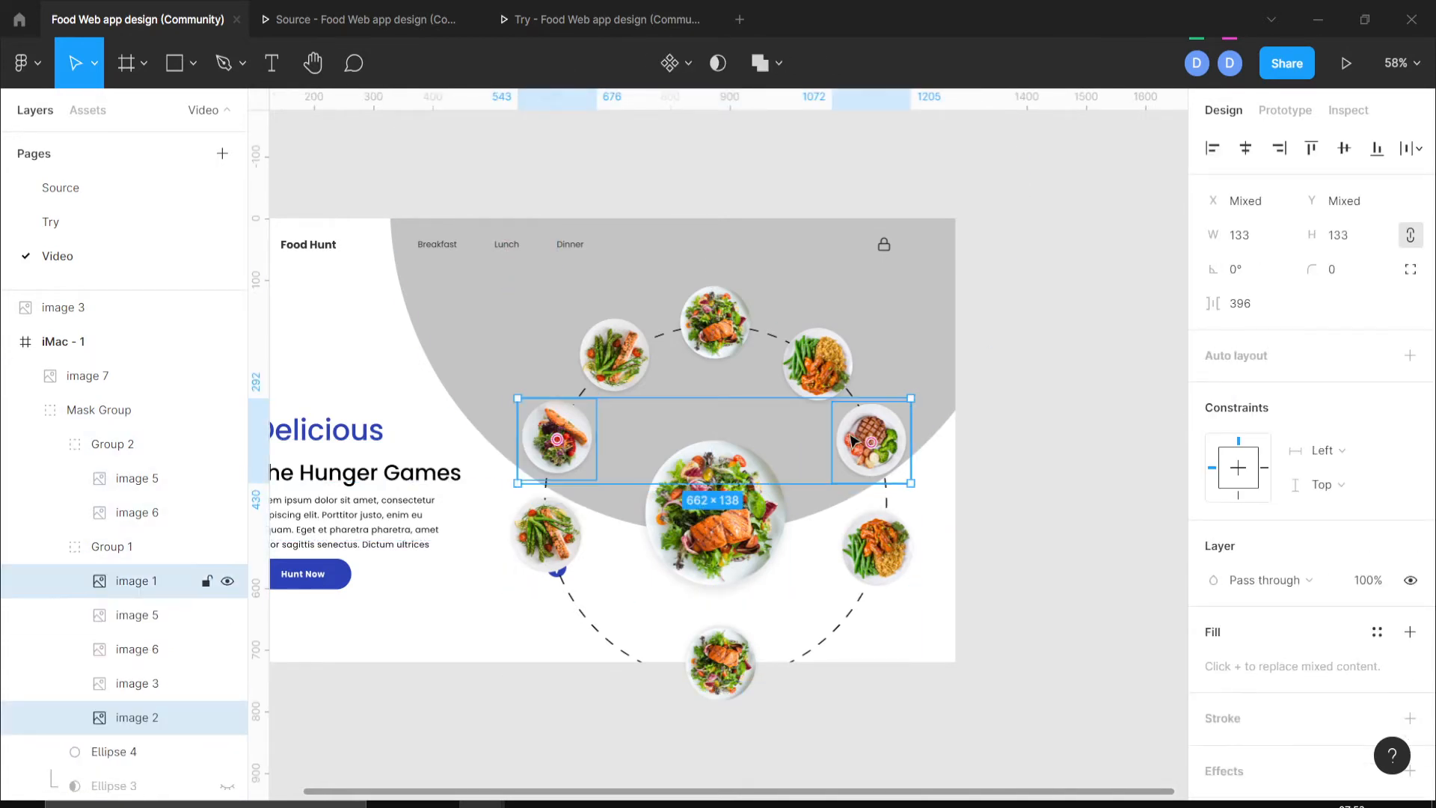
{"action": "key", "text": "shift"}
{"action": "key", "text": "shift"}
{"action": "key", "text": "shift"}
{"action": "key", "text": "shift"}
{"action": "key", "text": "shift"}
{"action": "left_click", "coordinate": [1343, 148]}
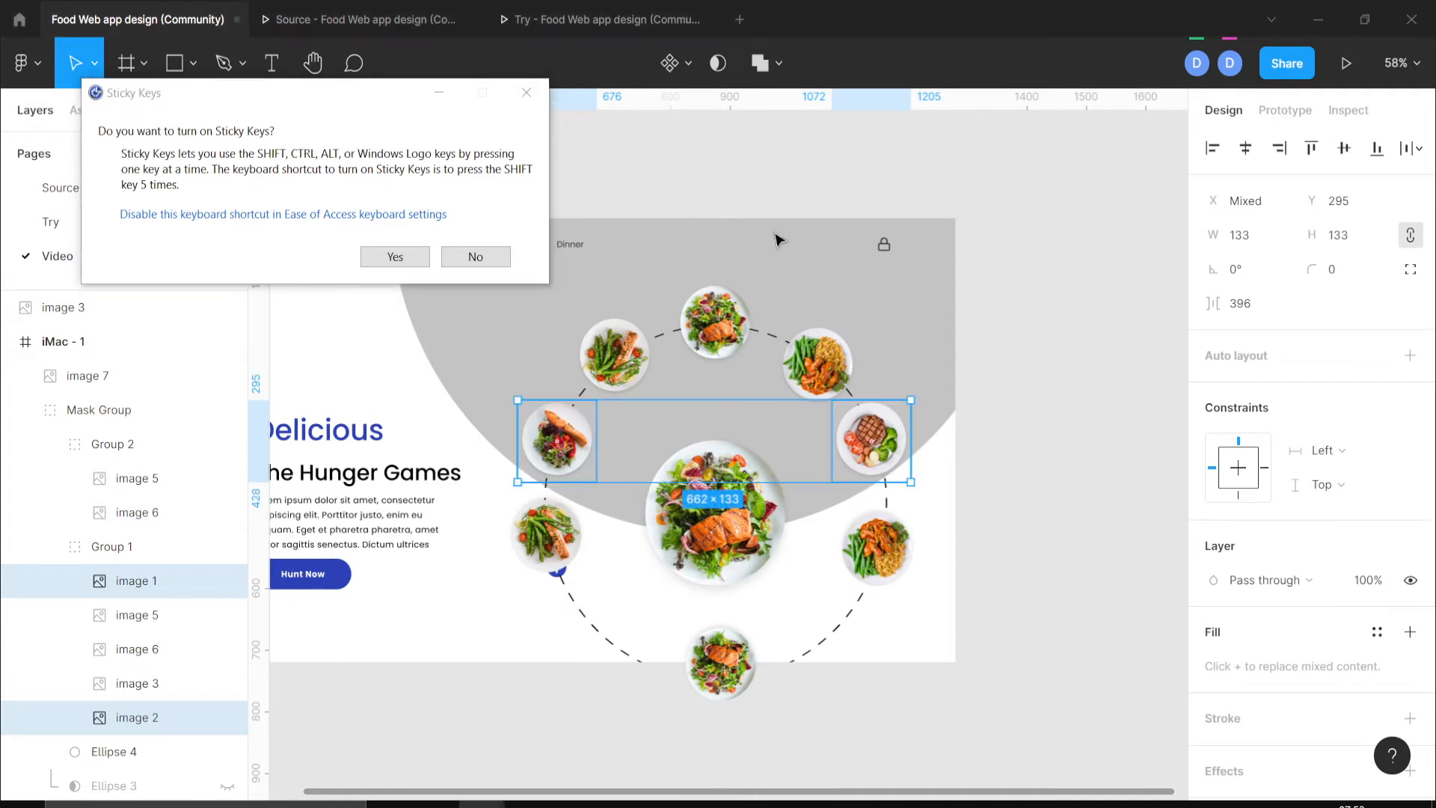
{"action": "left_click", "coordinate": [504, 261]}
Align the tops of the two upper side dishes in Group 1, image 5 and image 6.
{"action": "left_click", "coordinate": [640, 361]}
{"action": "left_click", "coordinate": [814, 389], "text": "shift"}
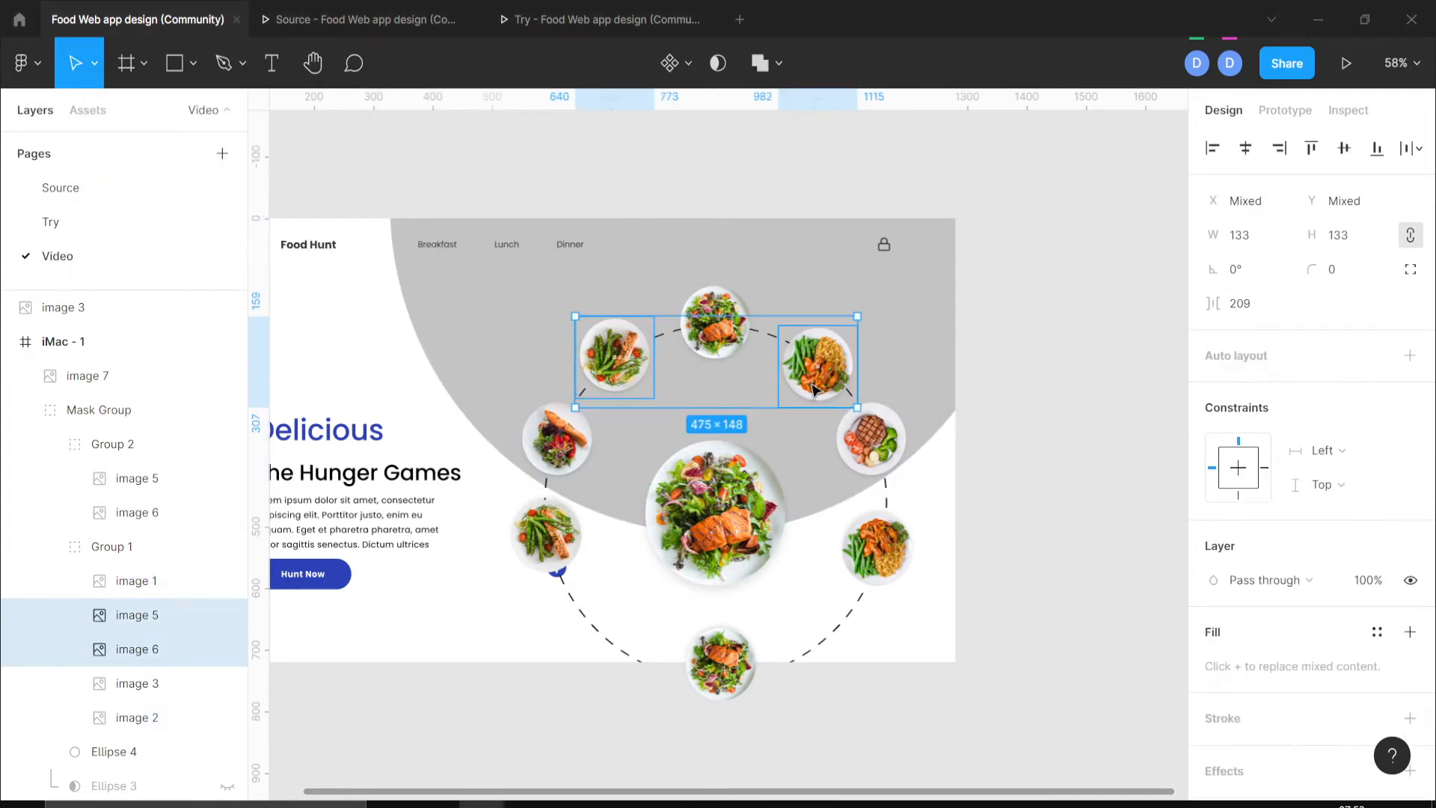
{"action": "left_click", "coordinate": [1311, 148]}
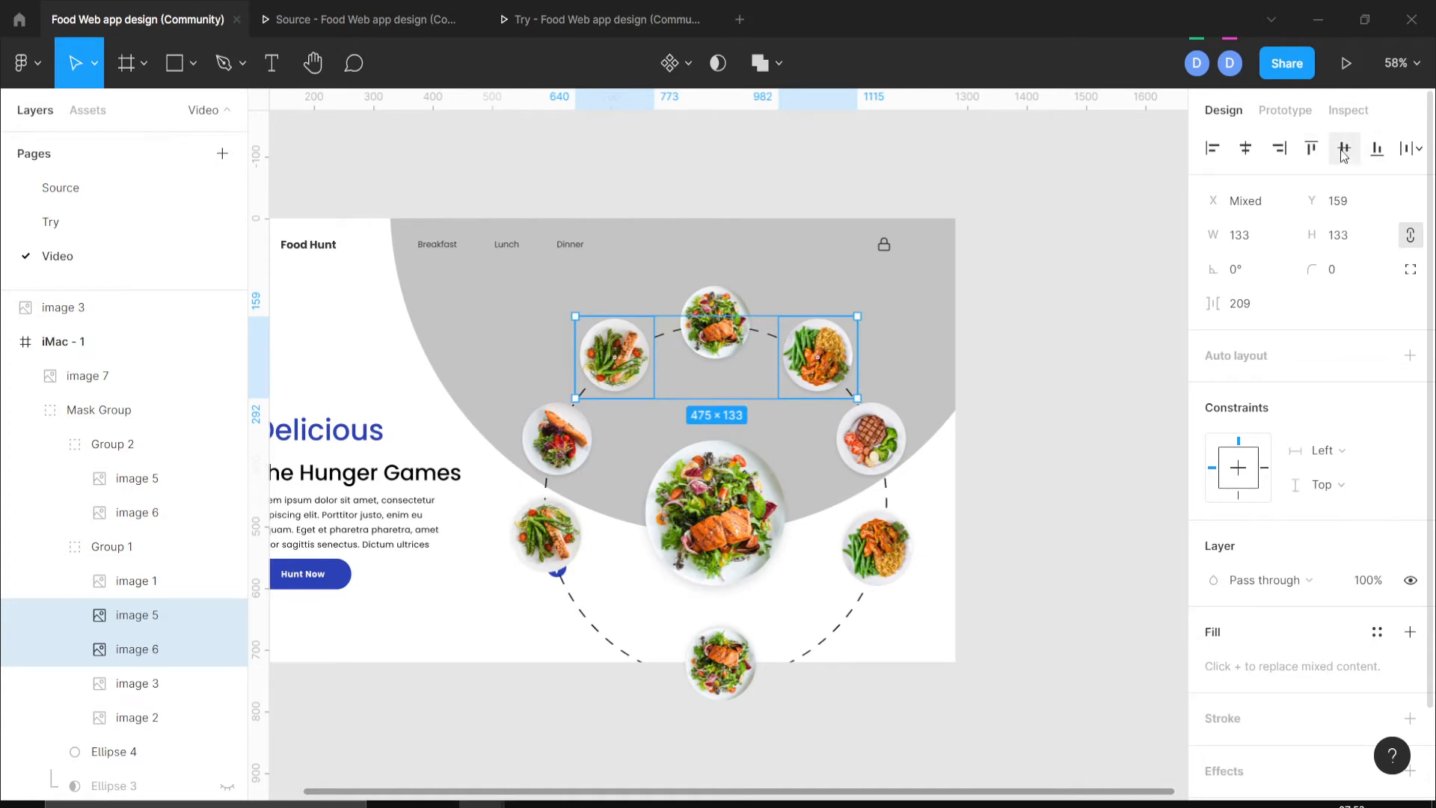
{"action": "left_click", "coordinate": [1155, 381]}
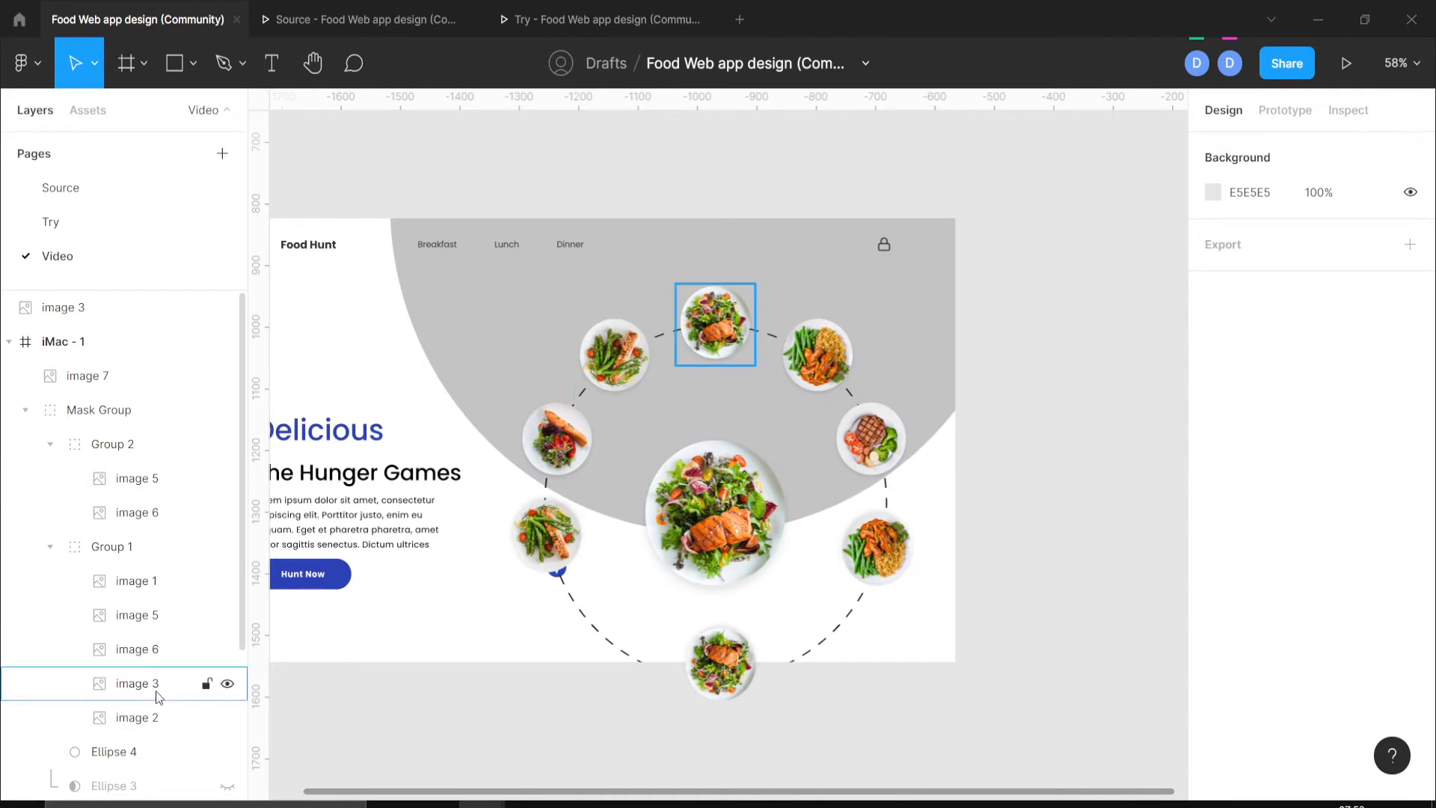
Show the Ellipse 3 mask to check which dishes it covers, and undo back to the hidden mask.
{"action": "left_click", "coordinate": [228, 789]}
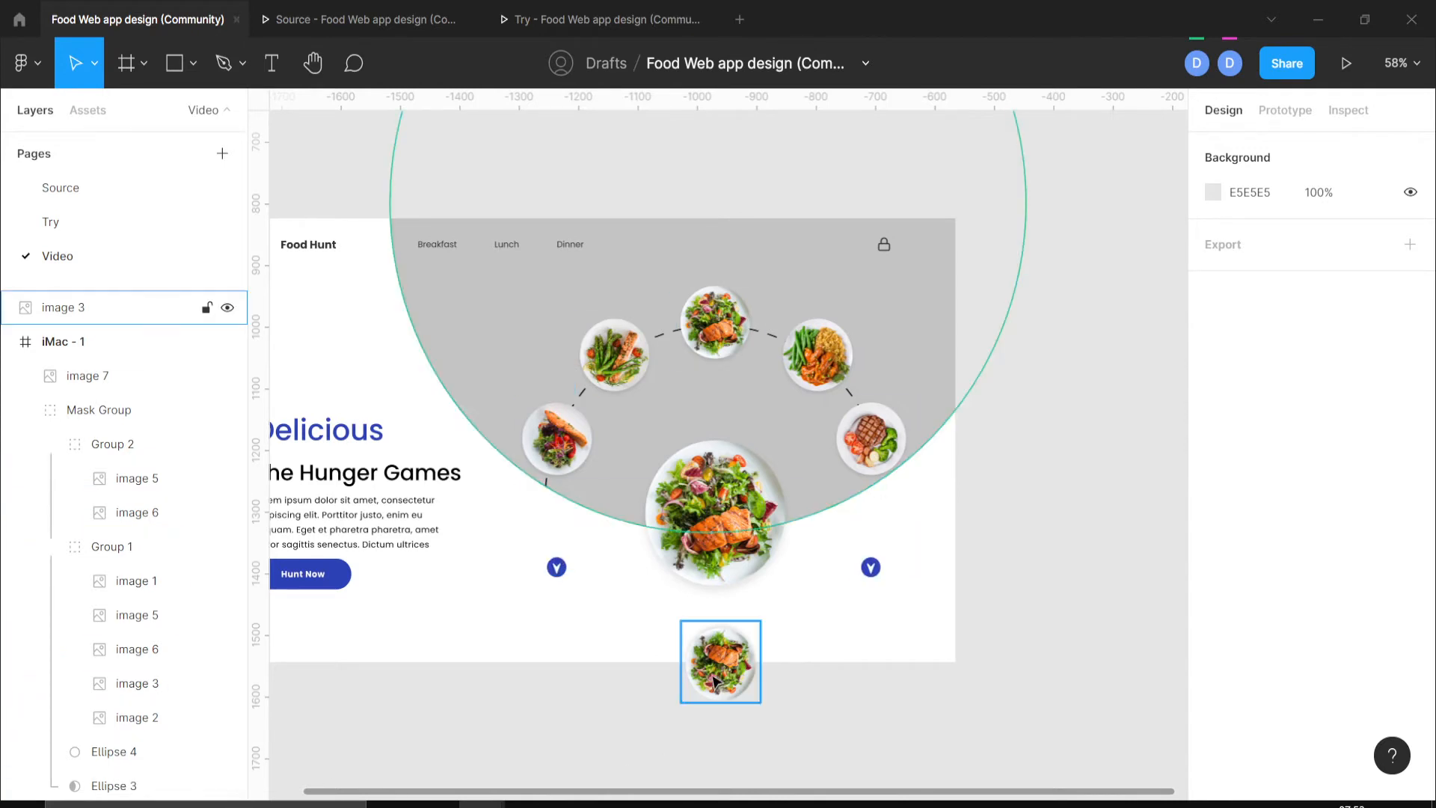
{"action": "key", "text": "ctrl+z"}
{"action": "key", "text": "ctrl+z"}
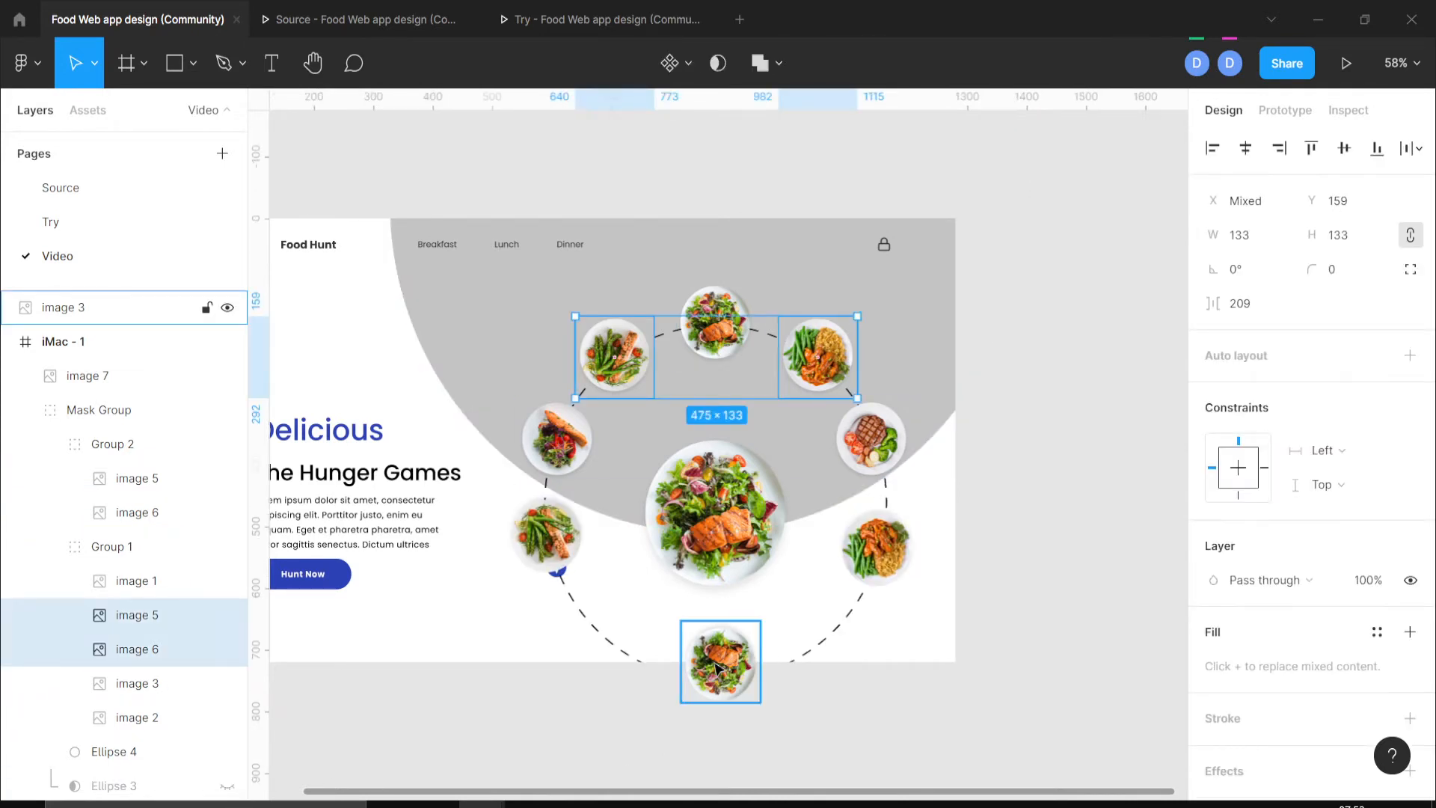
Raise the loose salad dish image 3 slightly, move its layer into Group 1 and select it together with the two lower side dishes.
{"action": "left_click", "coordinate": [135, 314]}
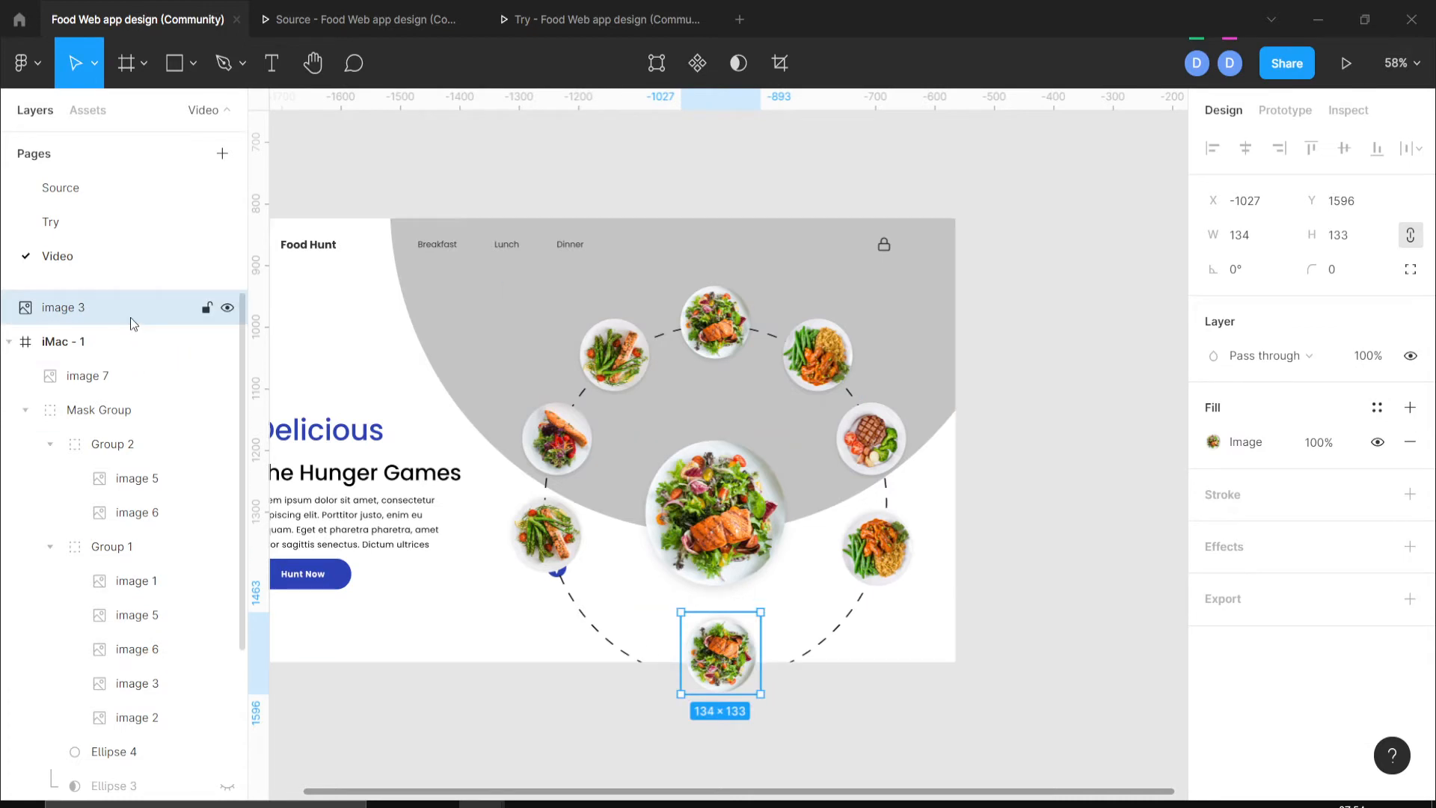
{"action": "left_click_drag", "start_coordinate": [133, 323], "coordinate": [138, 577]}
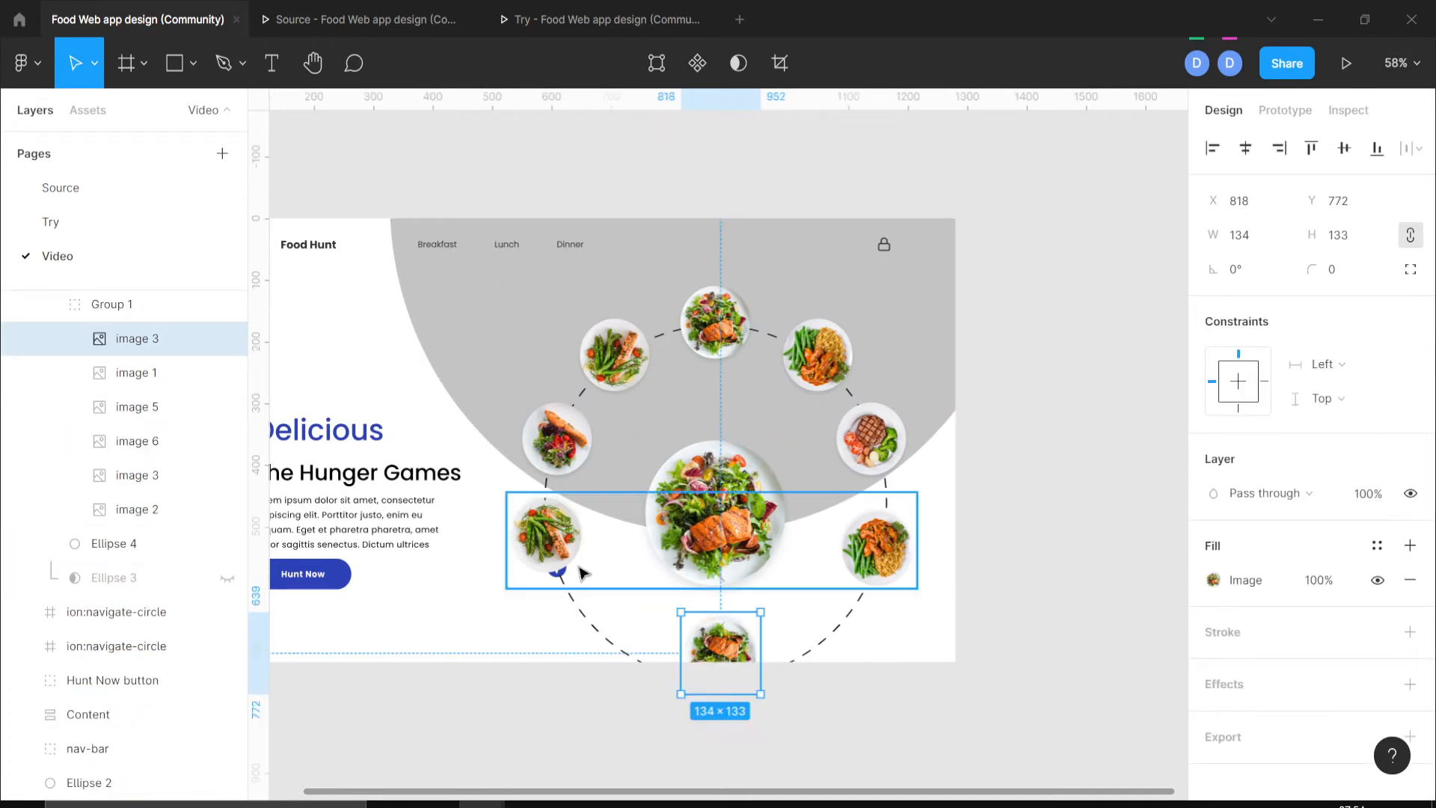
{"action": "left_click", "coordinate": [572, 565], "text": "shift"}
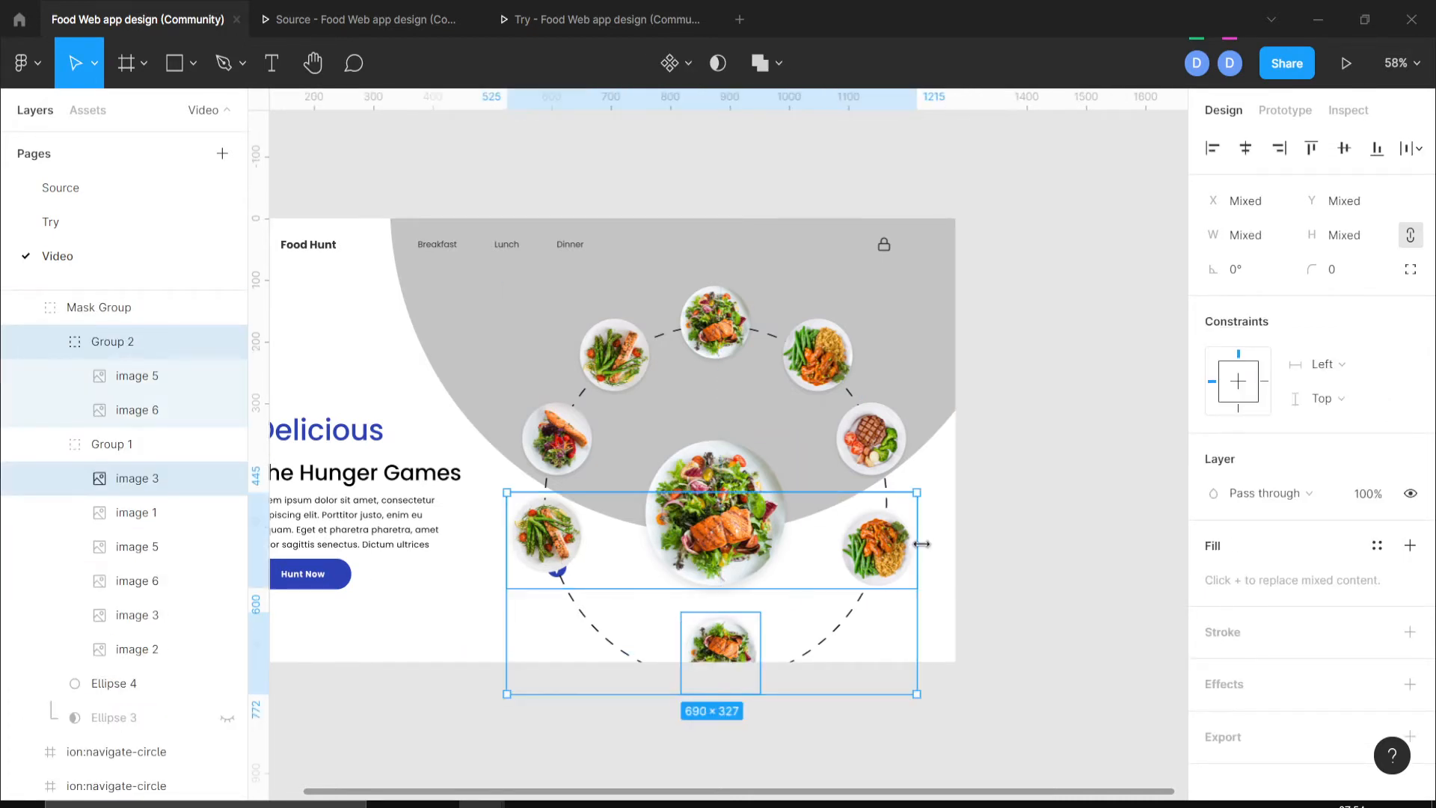
{"action": "left_click", "coordinate": [953, 572]}
{"action": "double_click", "coordinate": [889, 549]}
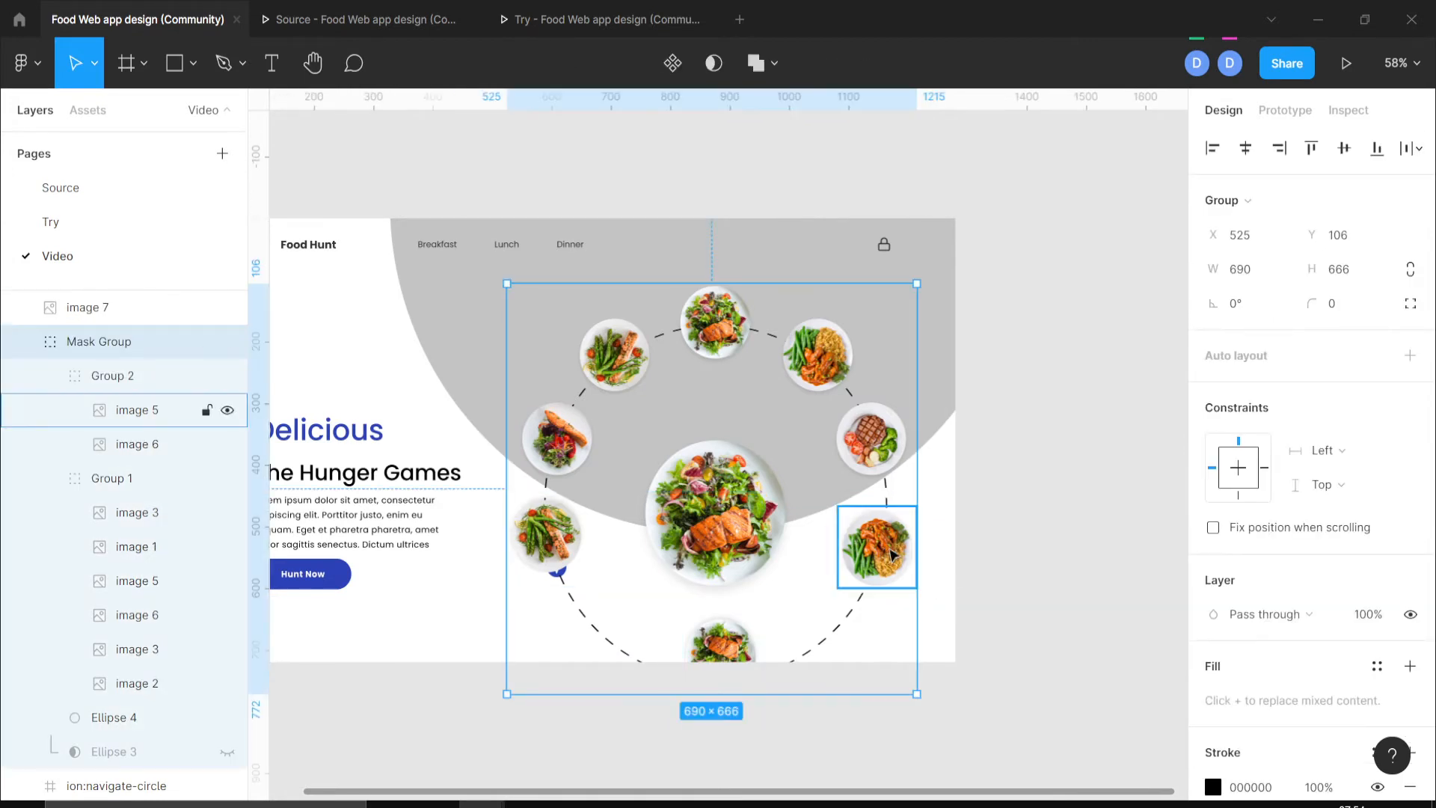
{"action": "left_click", "coordinate": [550, 535], "text": "shift"}
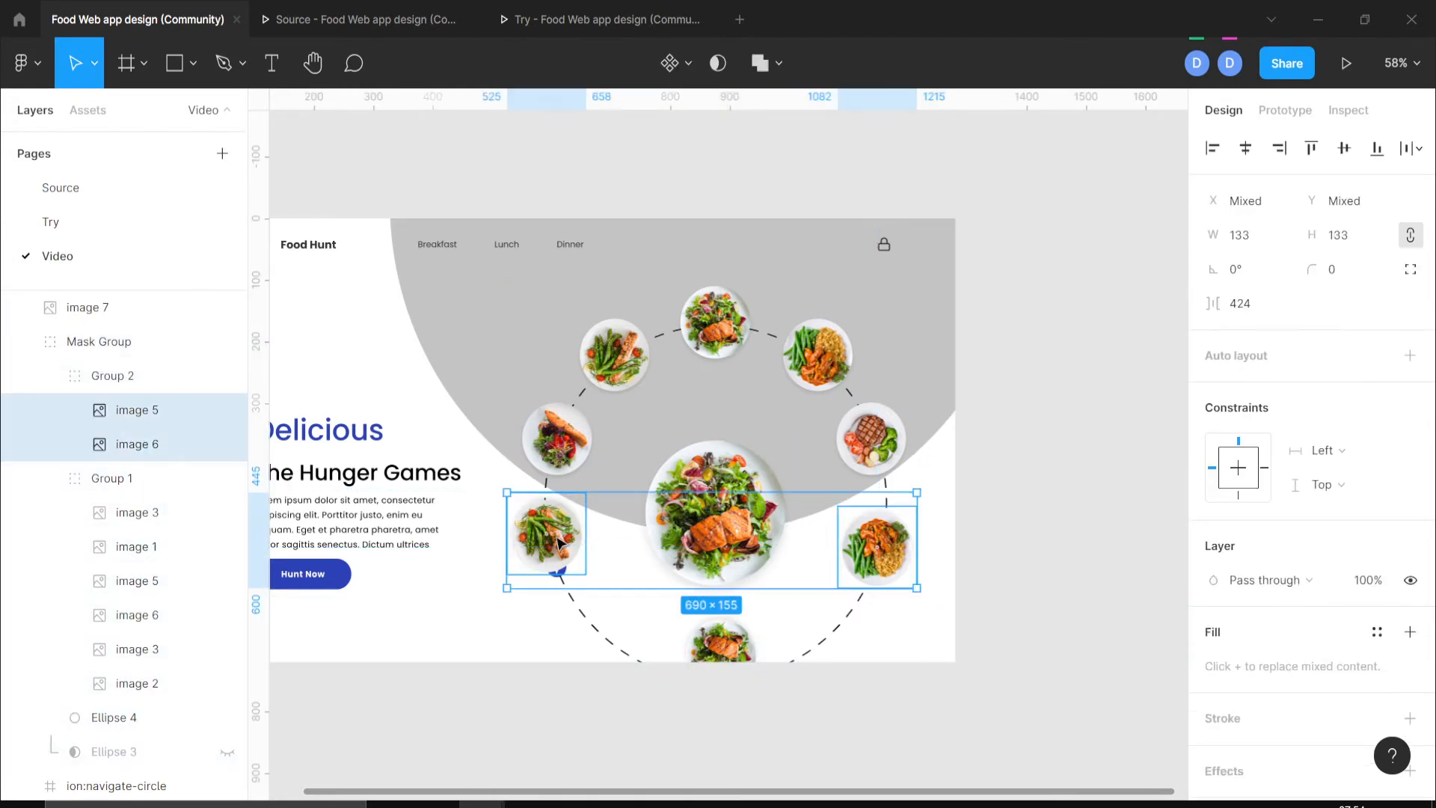
{"action": "left_click", "coordinate": [736, 648], "text": "shift"}
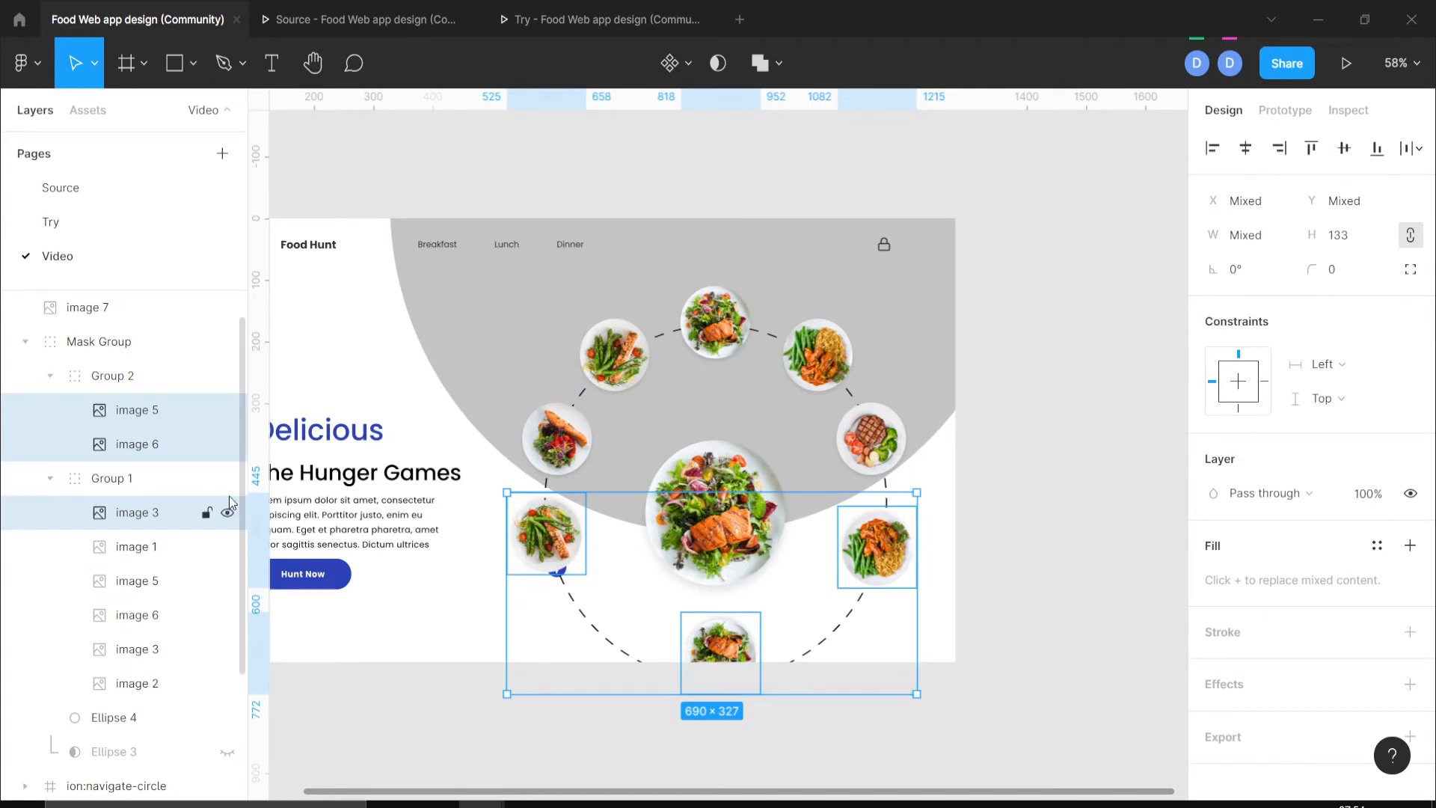
Move the lower salad dish image 3 from Group 1 into Group 2 and select all three lower dishes.
{"action": "left_click", "coordinate": [138, 518]}
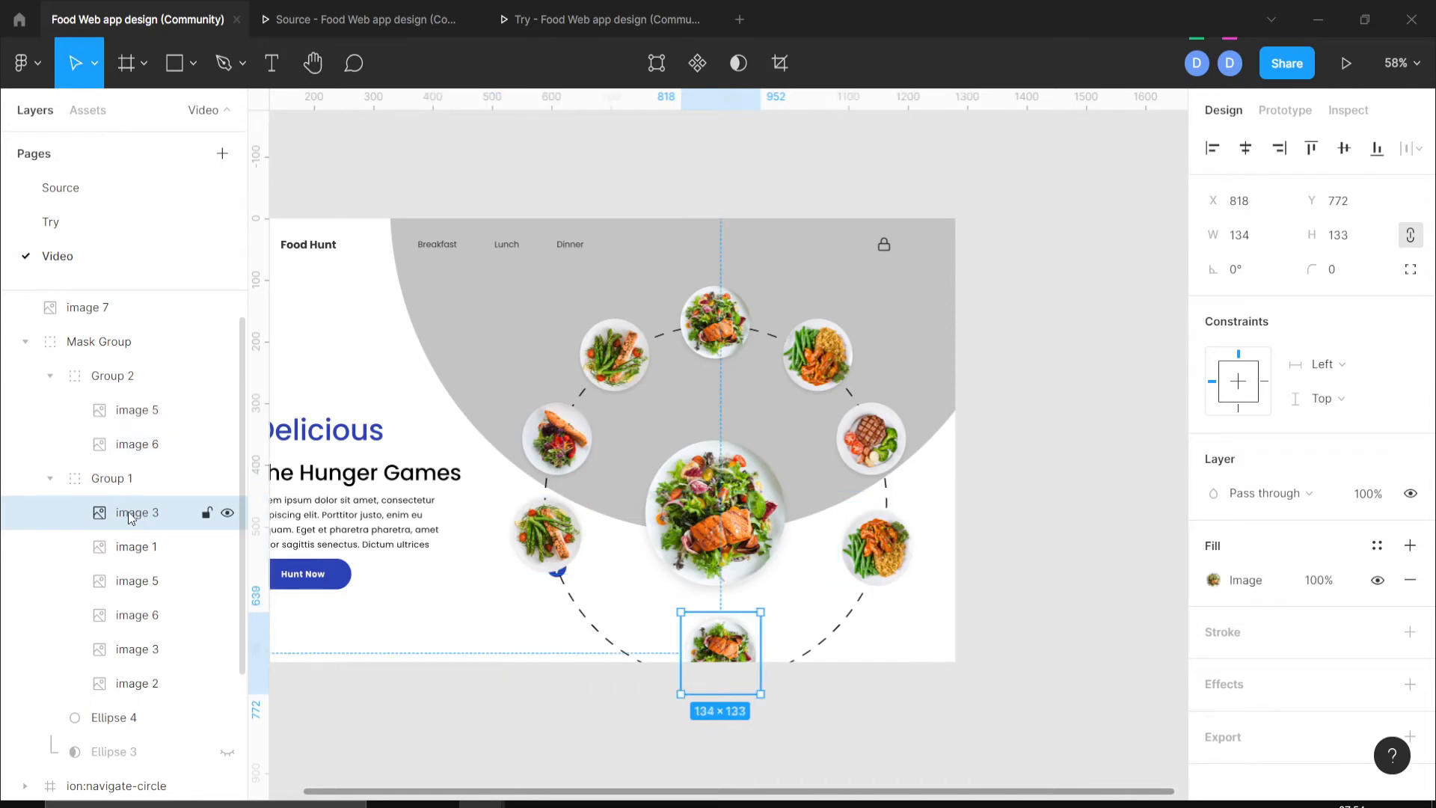
{"action": "left_click_drag", "start_coordinate": [130, 518], "coordinate": [137, 458]}
{"action": "left_click", "coordinate": [575, 537], "text": "shift"}
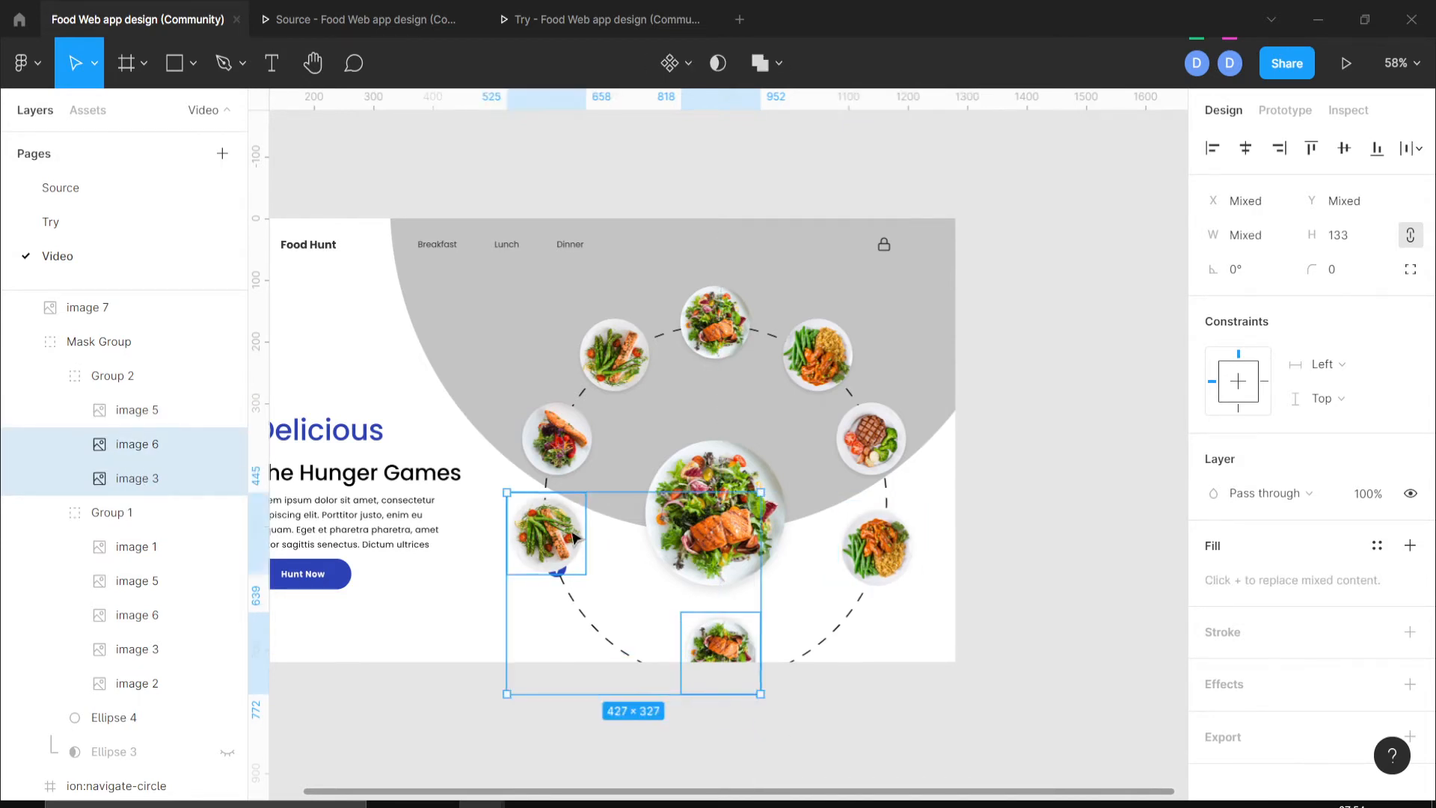
{"action": "left_click", "coordinate": [905, 567], "text": "shift"}
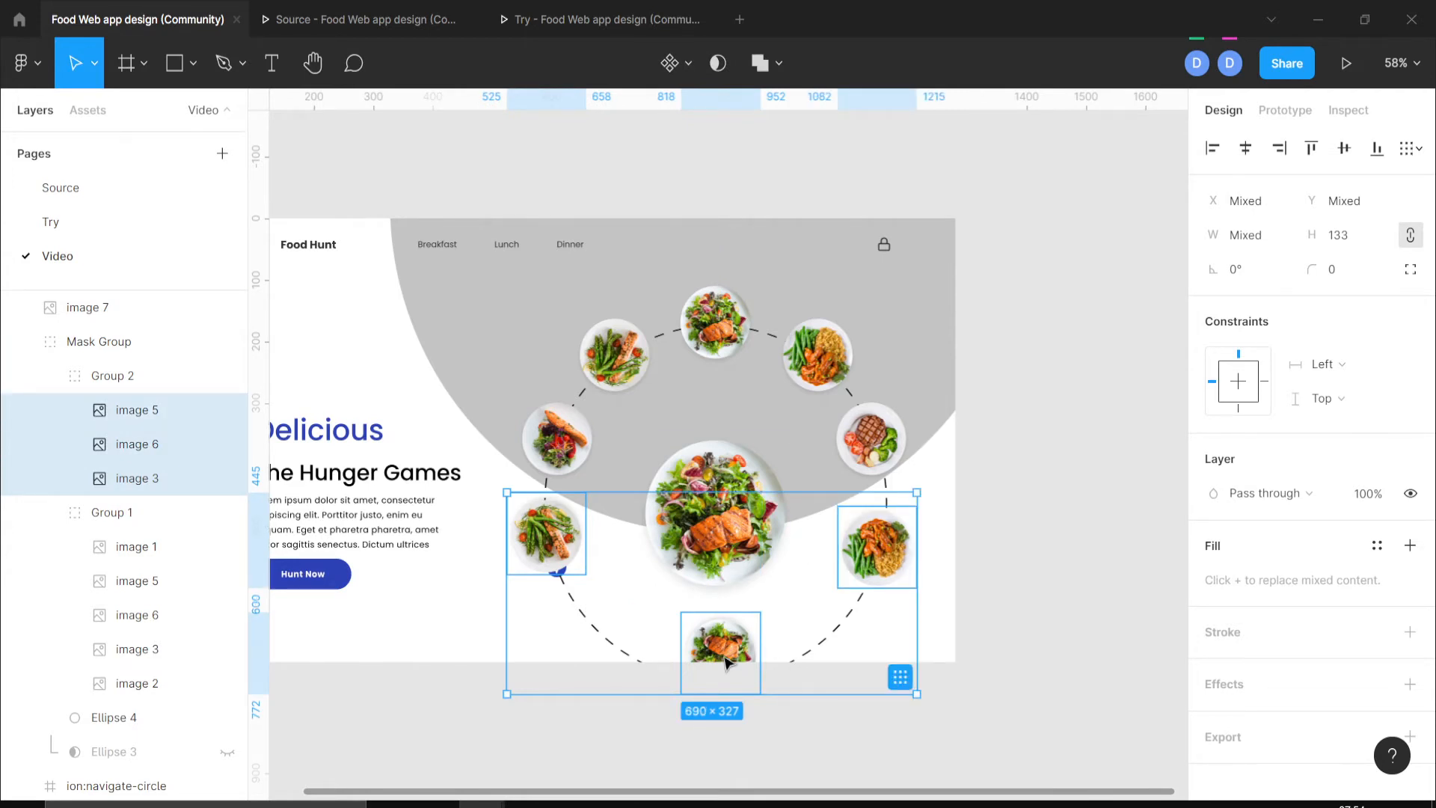
On the Source page, examine the dish arrangement in iMac - 2 with the Ellipse 4 mask hidden, and restore the mask.
{"action": "left_click", "coordinate": [83, 203]}
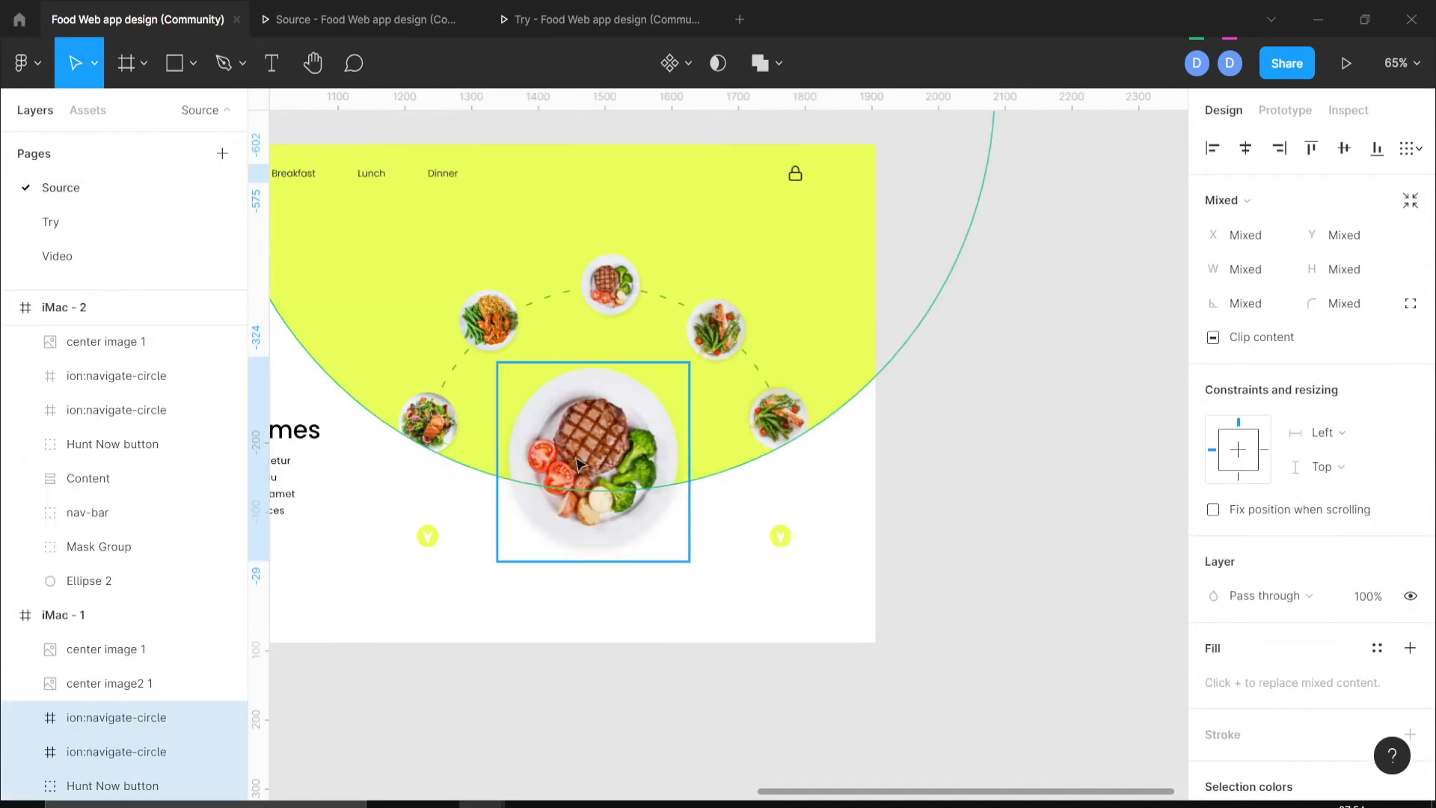
{"action": "left_click", "coordinate": [420, 410]}
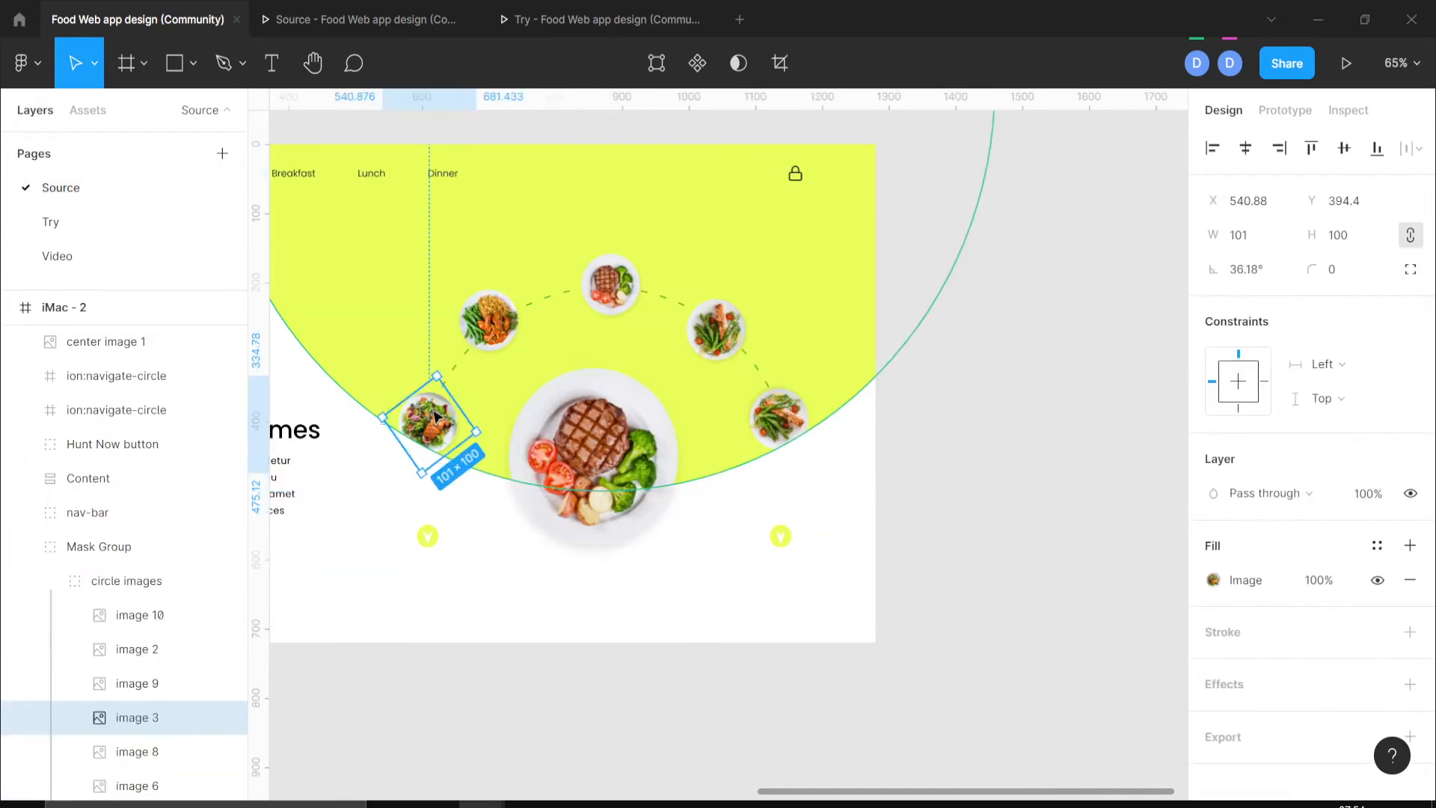
{"action": "left_click", "coordinate": [465, 359]}
{"action": "left_click", "coordinate": [227, 596]}
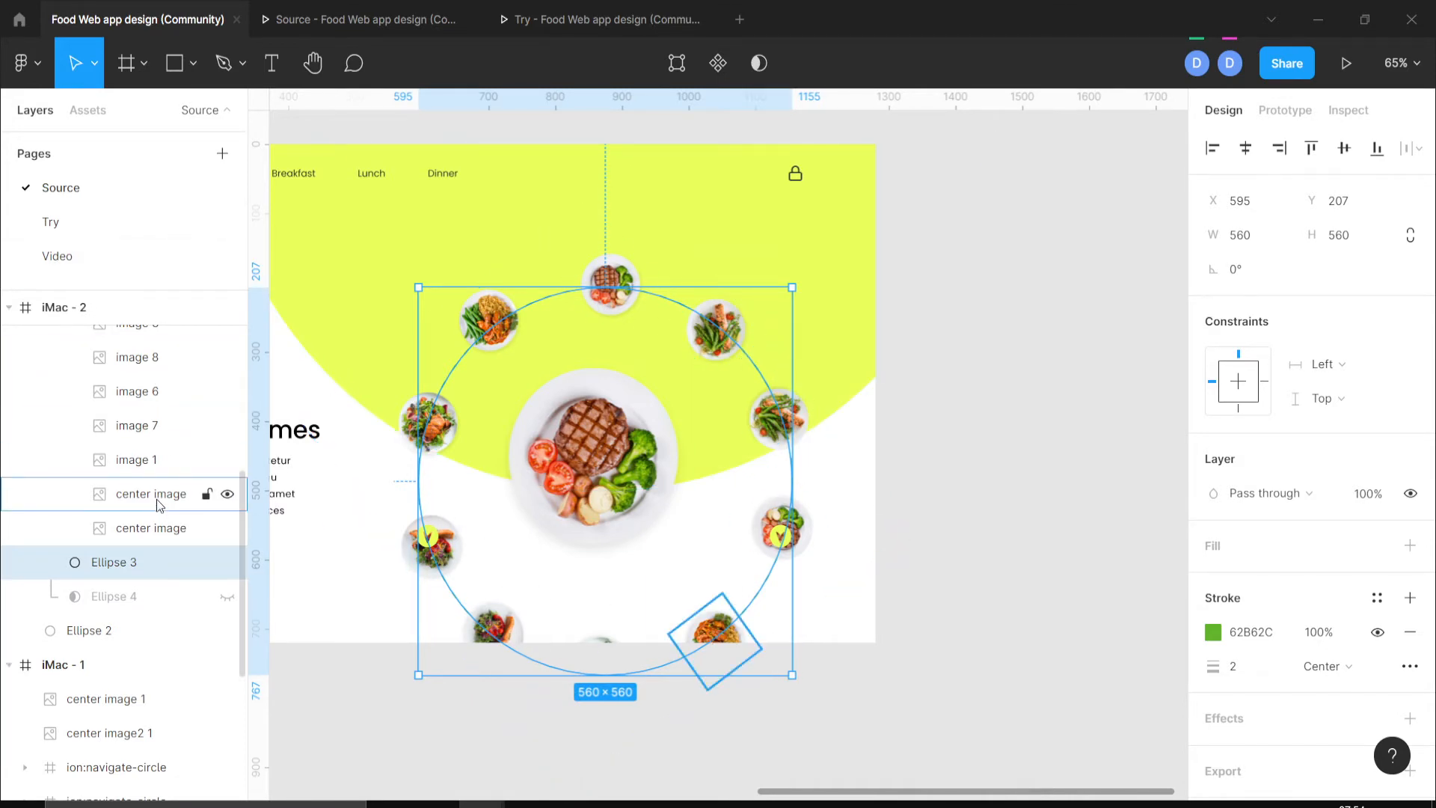
{"action": "left_click", "coordinate": [226, 596]}
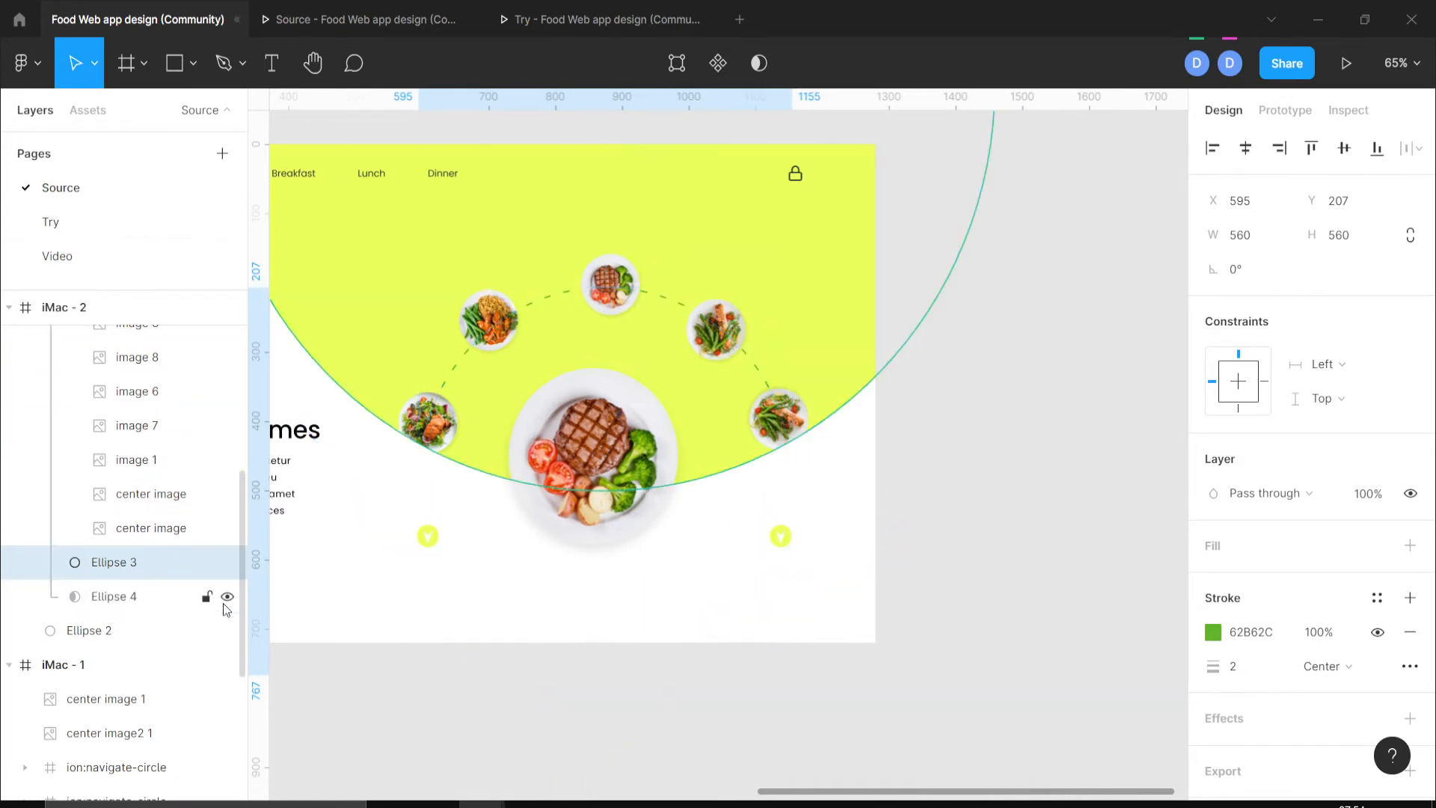
On the Video page, duplicate the outermost upper dishes straight down to the circle's lower half and move both copies into Group 2.
{"action": "left_click", "coordinate": [86, 245]}
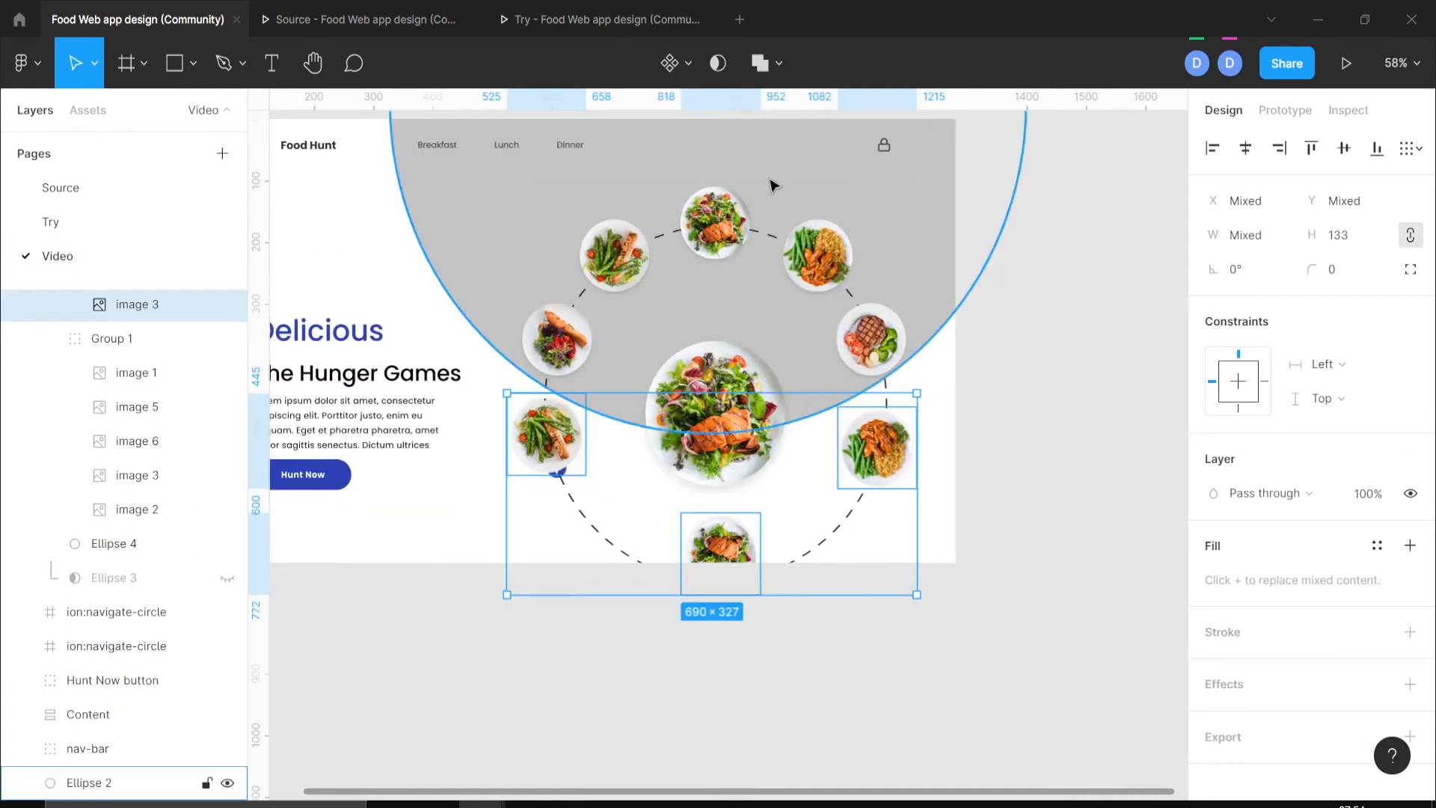
{"action": "left_click", "coordinate": [828, 277]}
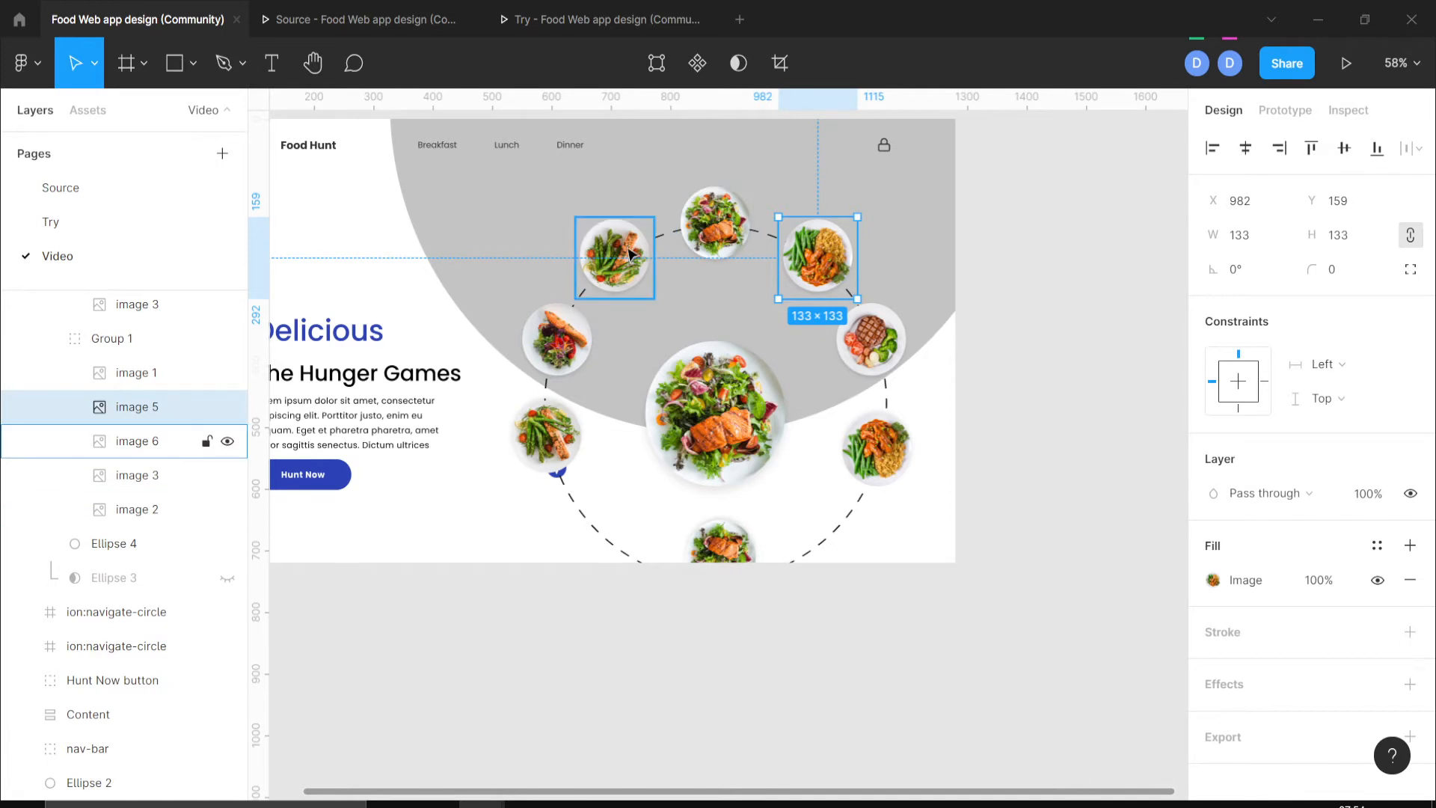
{"action": "left_click", "coordinate": [559, 340]}
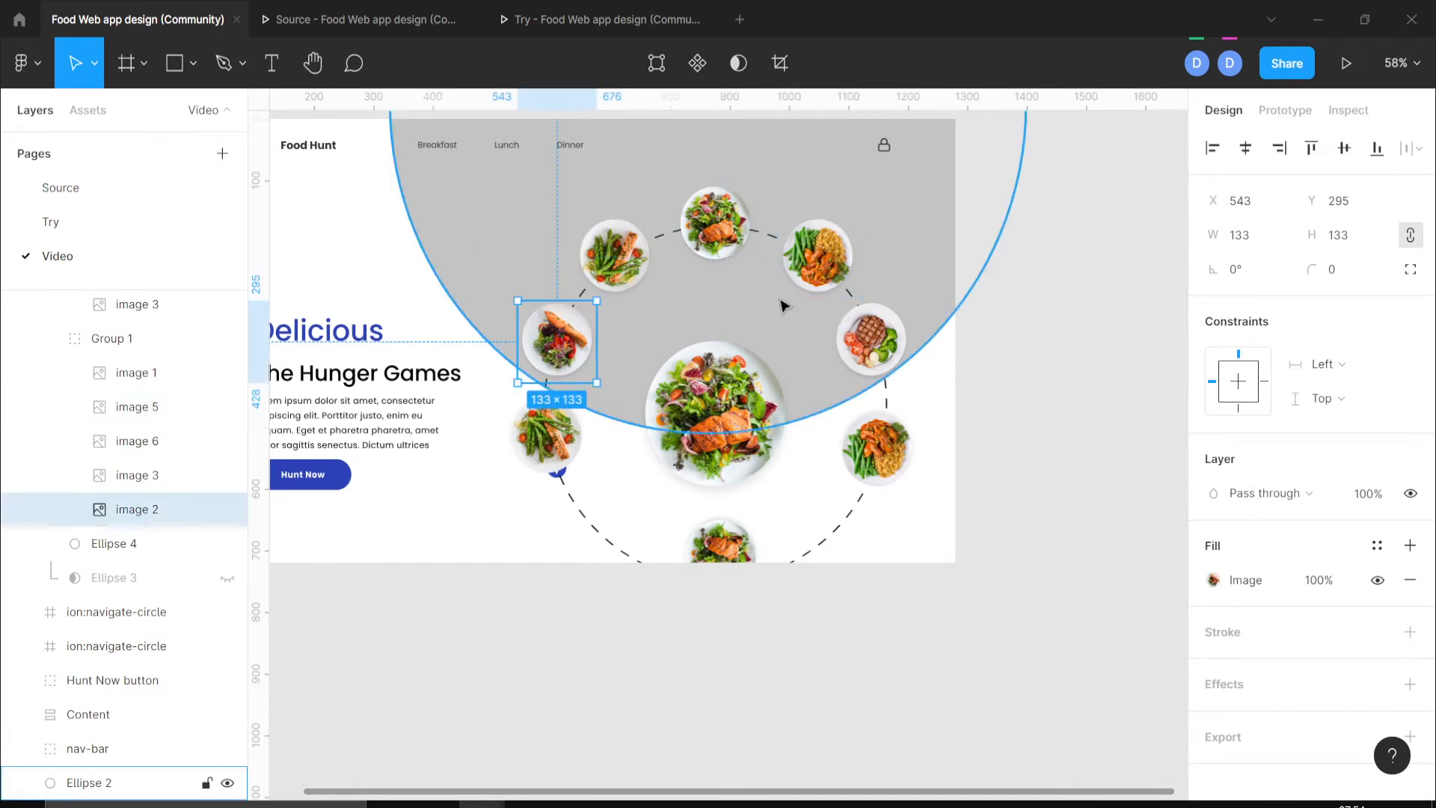
{"action": "left_click", "coordinate": [861, 329], "text": "shift"}
{"action": "left_click_drag", "start_coordinate": [861, 327], "coordinate": [862, 503]}
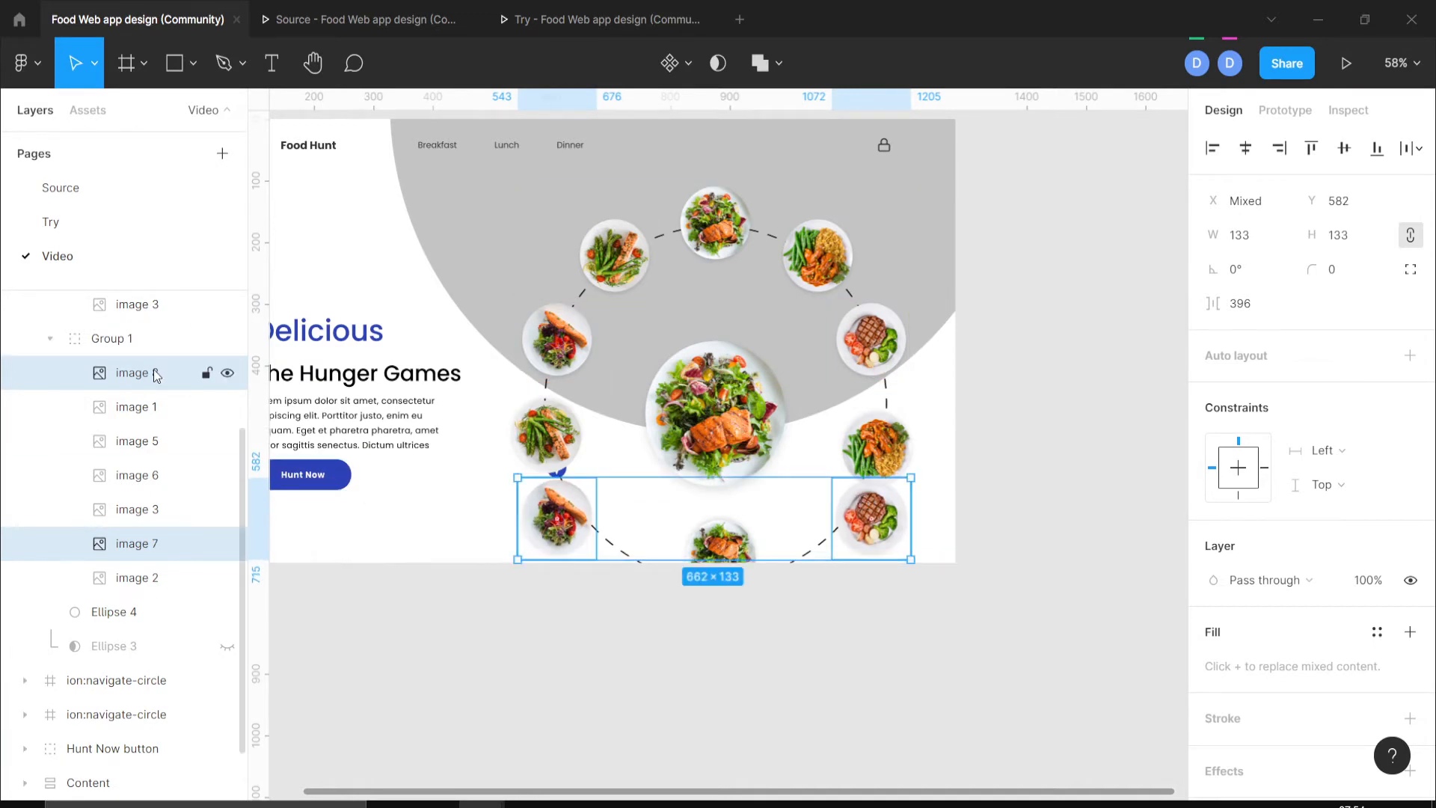
{"action": "left_click_drag", "start_coordinate": [154, 369], "coordinate": [148, 322]}
{"action": "scroll", "coordinate": [158, 359], "scroll_direction": "up", "scroll_amount": 3}
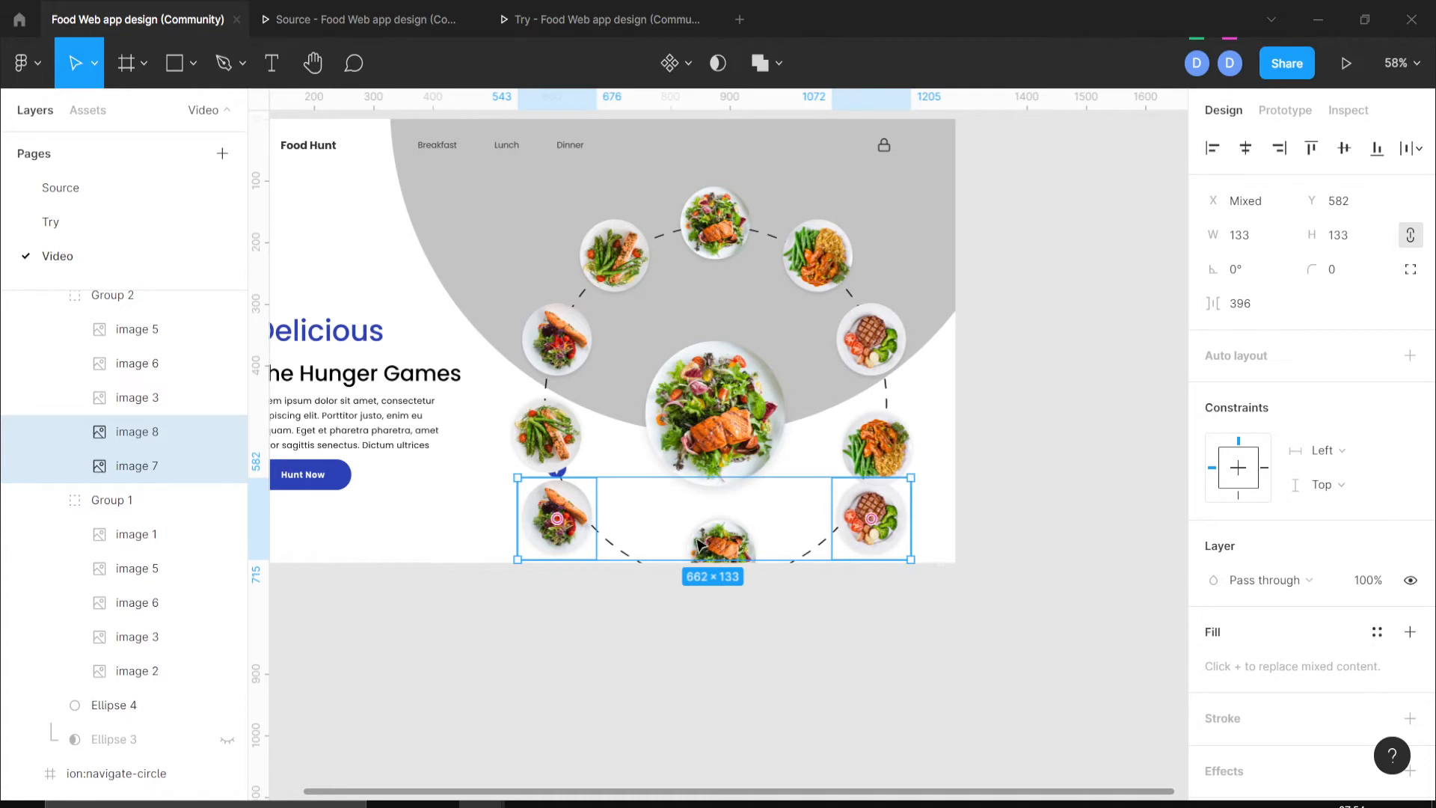
Move the copied dishes image 7 and image 8 inward onto the dashed circle and align their vertical centers.
{"action": "left_click", "coordinate": [566, 538]}
{"action": "left_click_drag", "start_coordinate": [566, 539], "coordinate": [604, 550]}
{"action": "left_click_drag", "start_coordinate": [860, 532], "coordinate": [834, 540]}
{"action": "left_click", "coordinate": [606, 532], "text": "shift"}
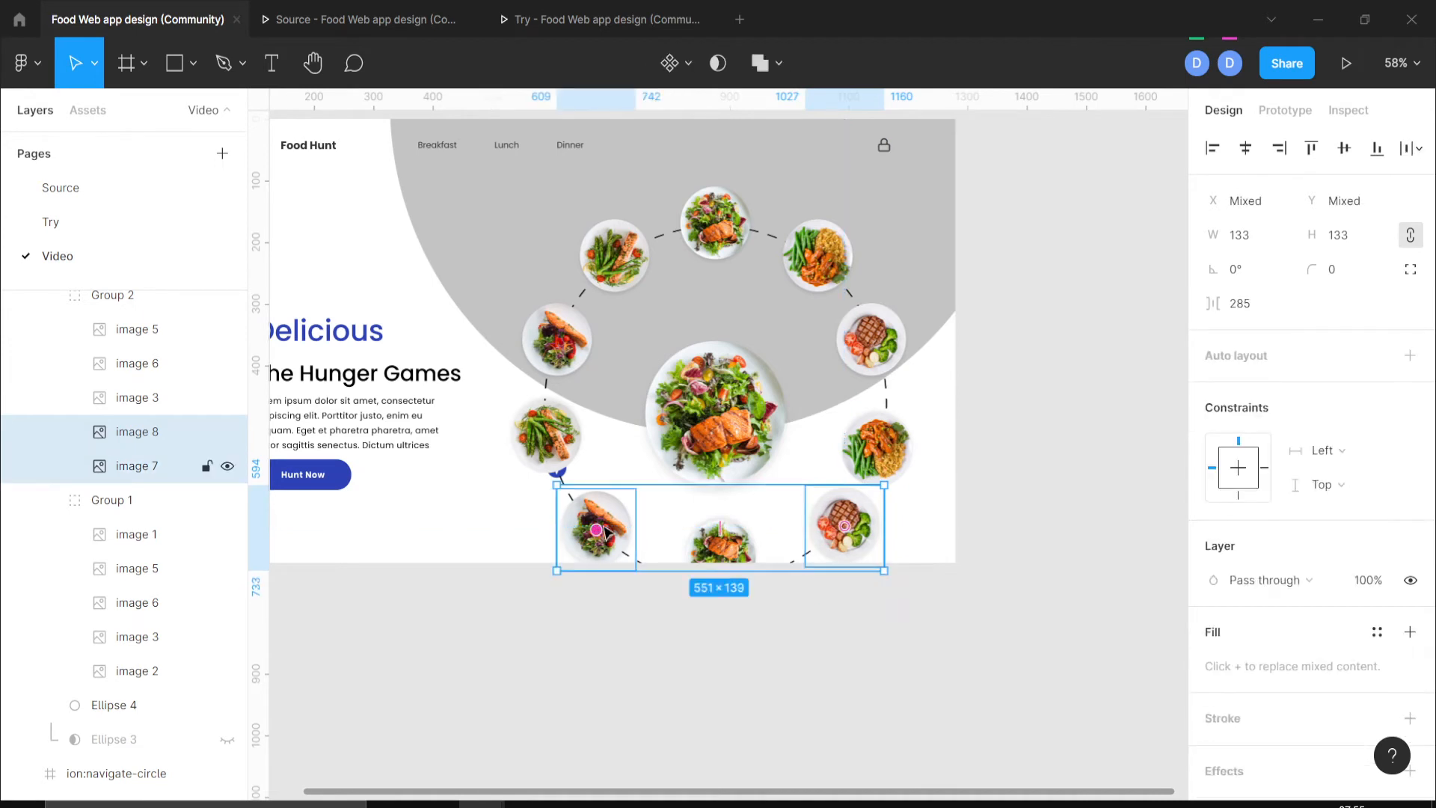
{"action": "left_click", "coordinate": [1343, 148]}
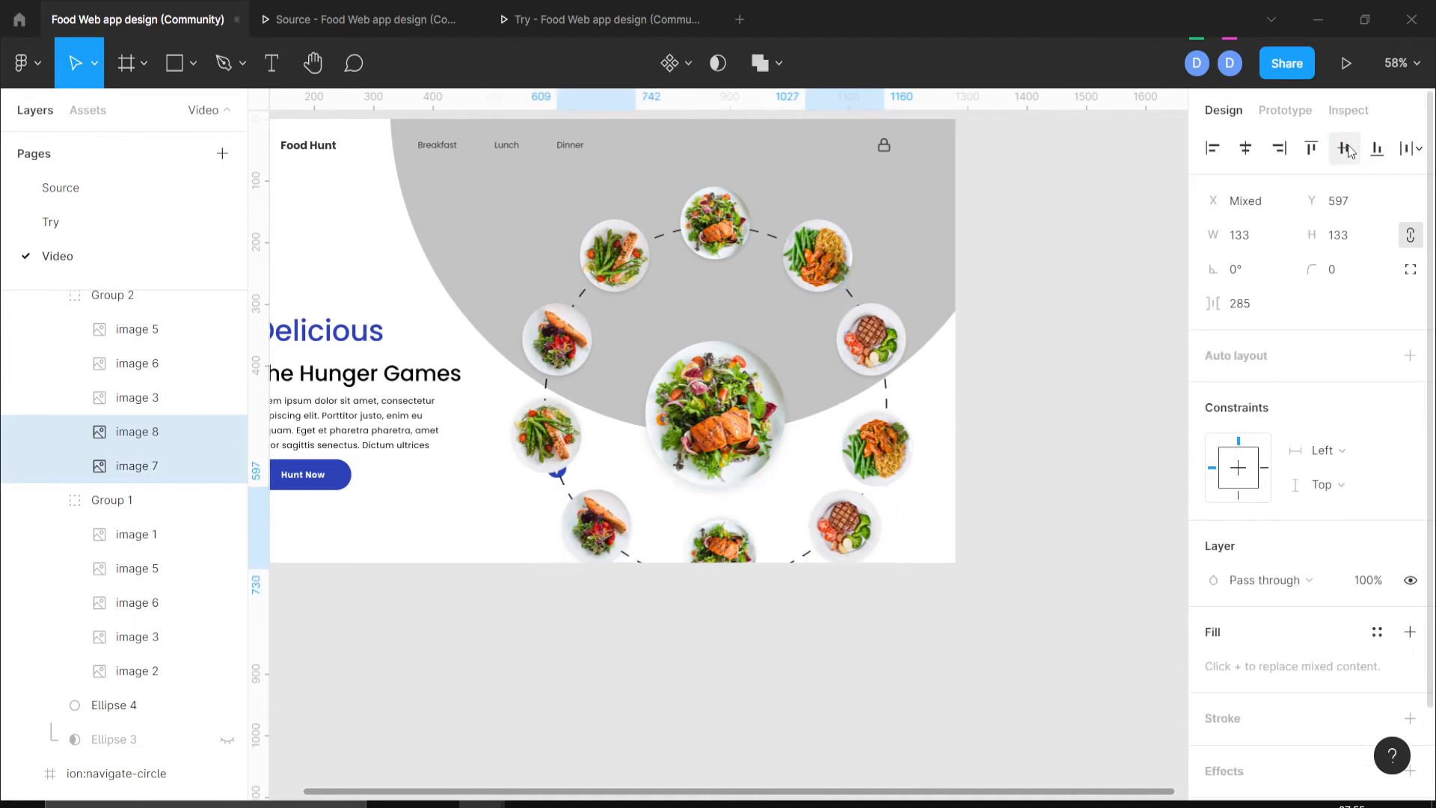
Duplicate the upper green-bean and rice dish, image 5, and move the copy out to the center of the large salad dish.
{"action": "left_click", "coordinate": [1065, 546]}
{"action": "scroll", "coordinate": [1064, 546], "scroll_direction": "down", "scroll_amount": 1}
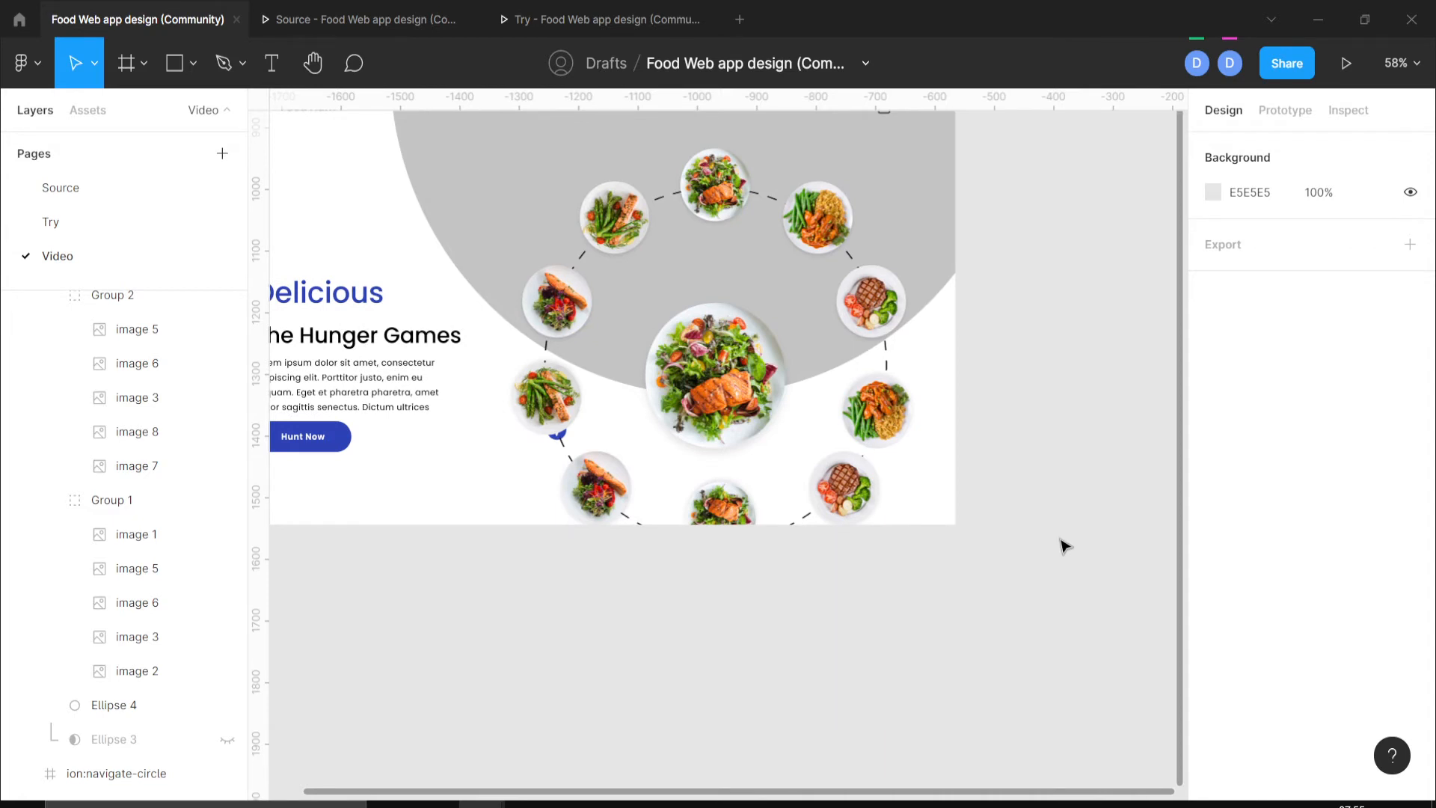
{"action": "scroll", "coordinate": [1064, 546], "scroll_direction": "up", "scroll_amount": 4}
{"action": "scroll", "coordinate": [1065, 546], "scroll_direction": "left", "scroll_amount": 1}
{"action": "scroll", "coordinate": [1064, 546], "scroll_direction": "down", "scroll_amount": 1}
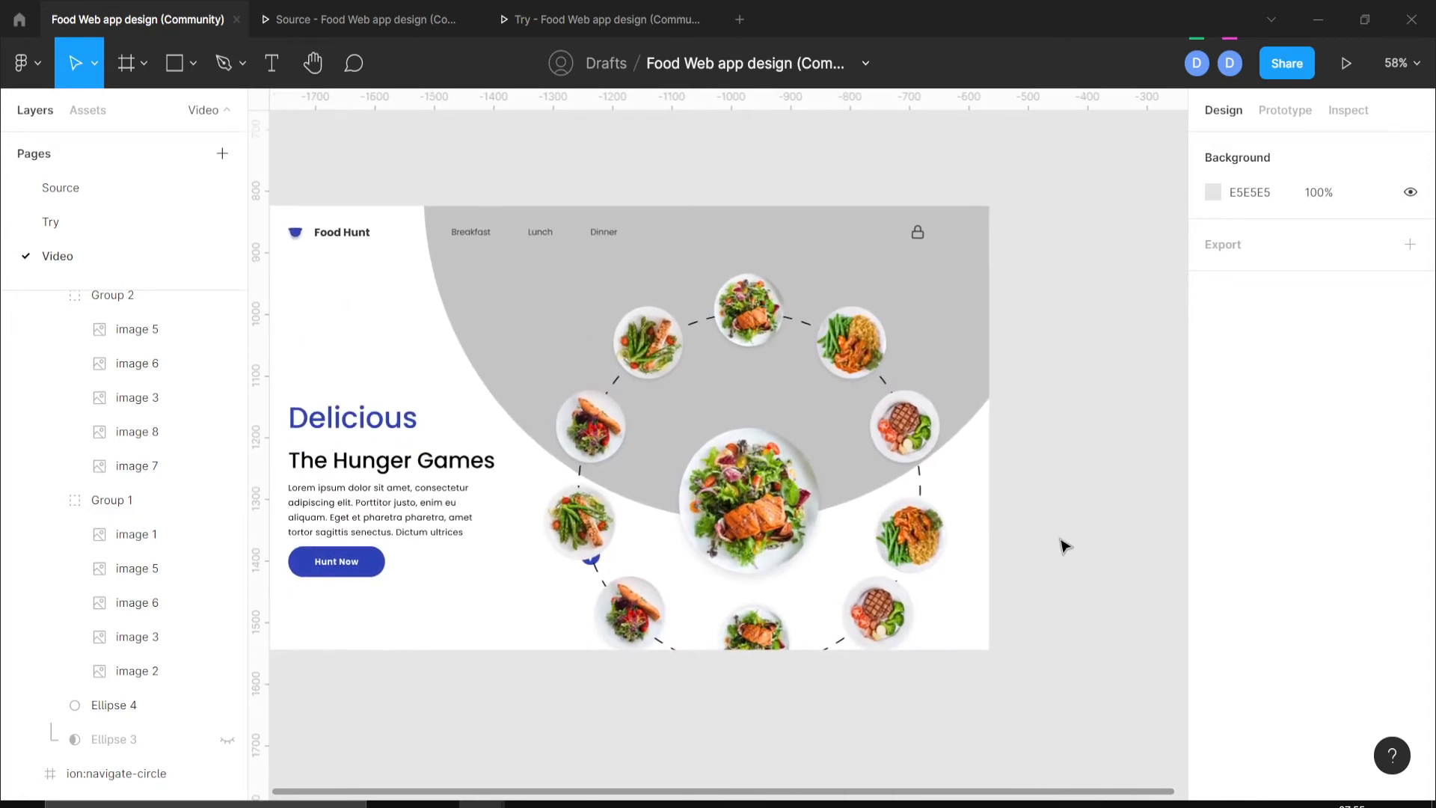
{"action": "left_click", "coordinate": [748, 482]}
{"action": "left_click", "coordinate": [874, 341]}
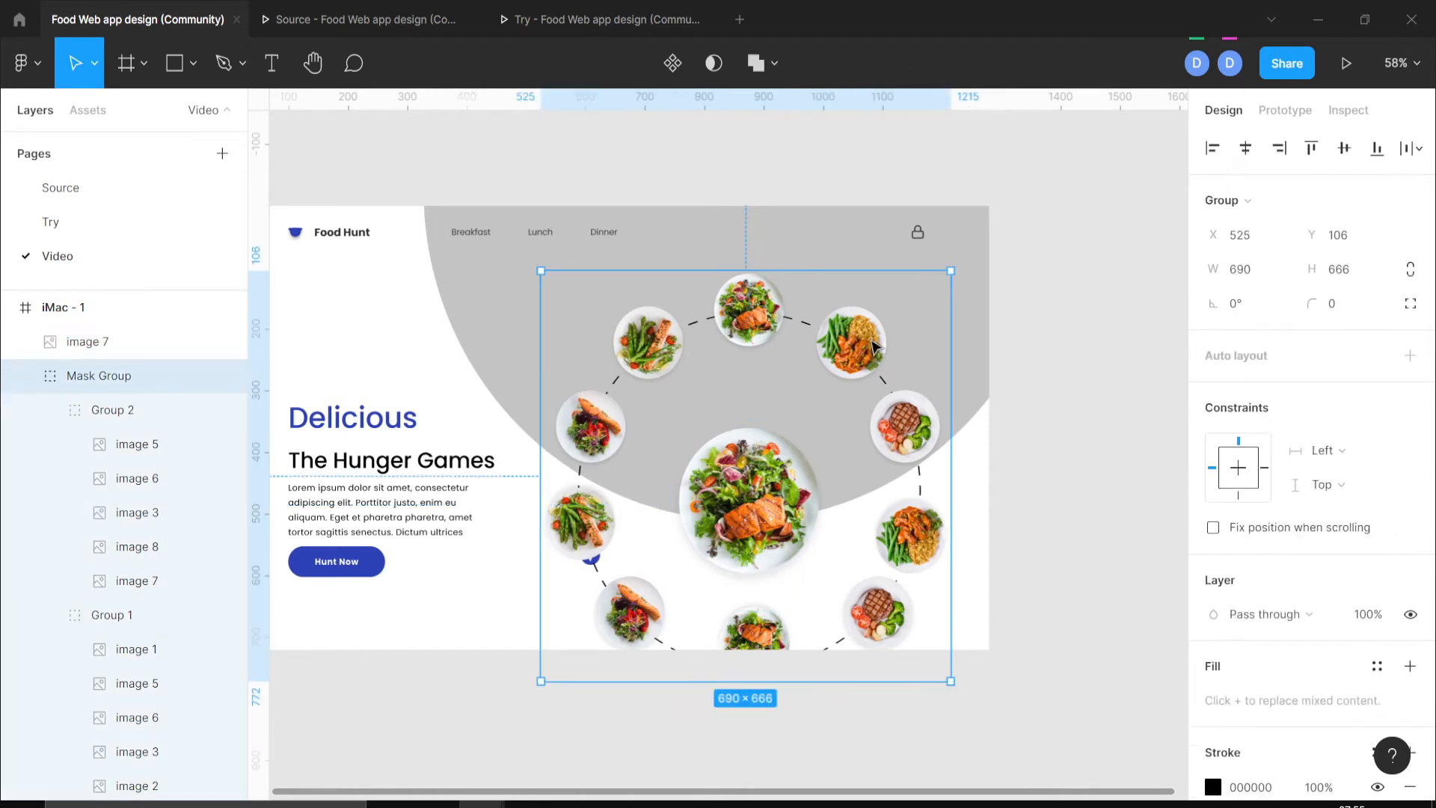
{"action": "left_click", "coordinate": [845, 362]}
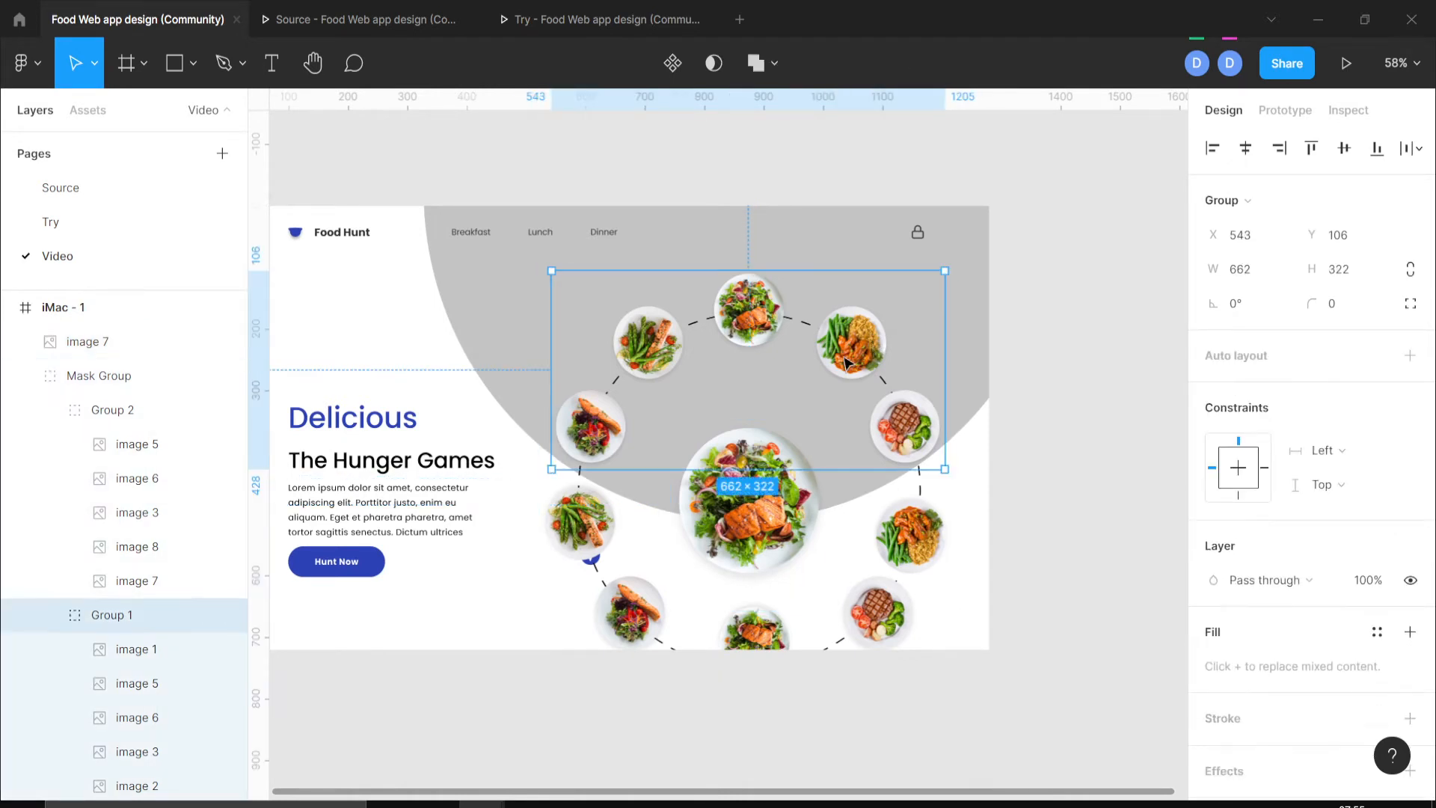
{"action": "left_click", "coordinate": [845, 362]}
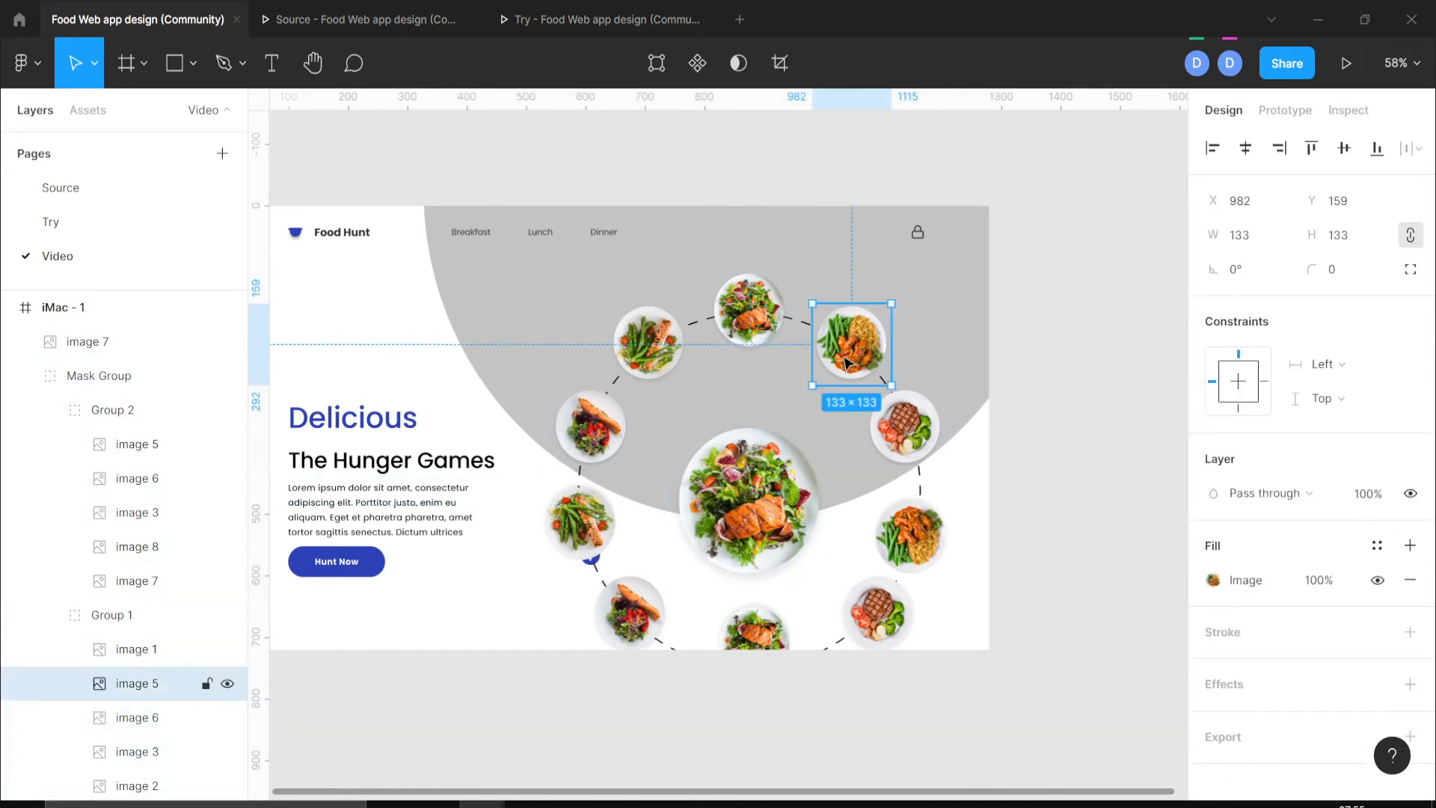
{"action": "key", "text": "ctrl+d"}
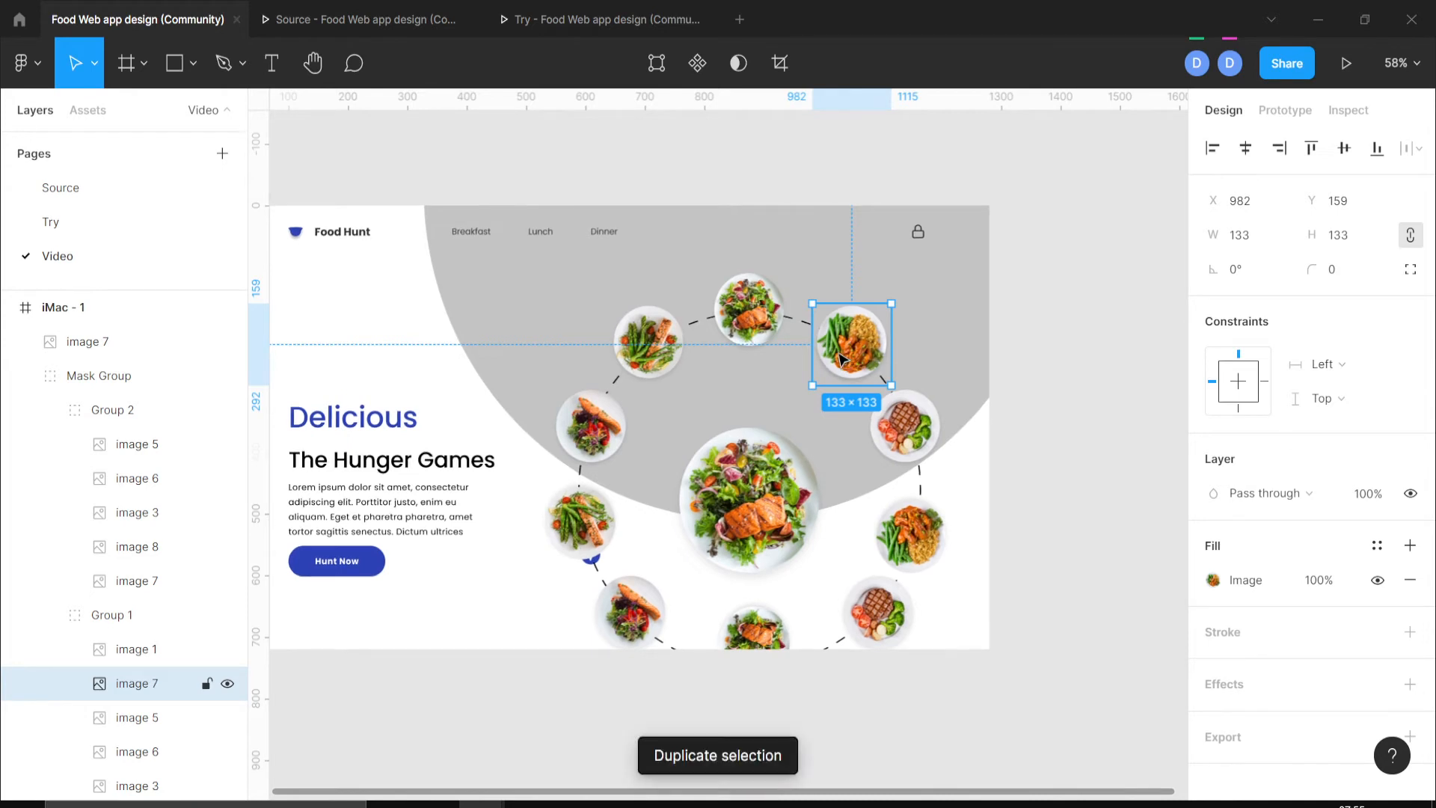
{"action": "left_click_drag", "start_coordinate": [844, 363], "coordinate": [1073, 414]}
{"action": "left_click_drag", "start_coordinate": [969, 447], "coordinate": [737, 514]}
{"action": "left_click", "coordinate": [811, 516], "text": "shift"}
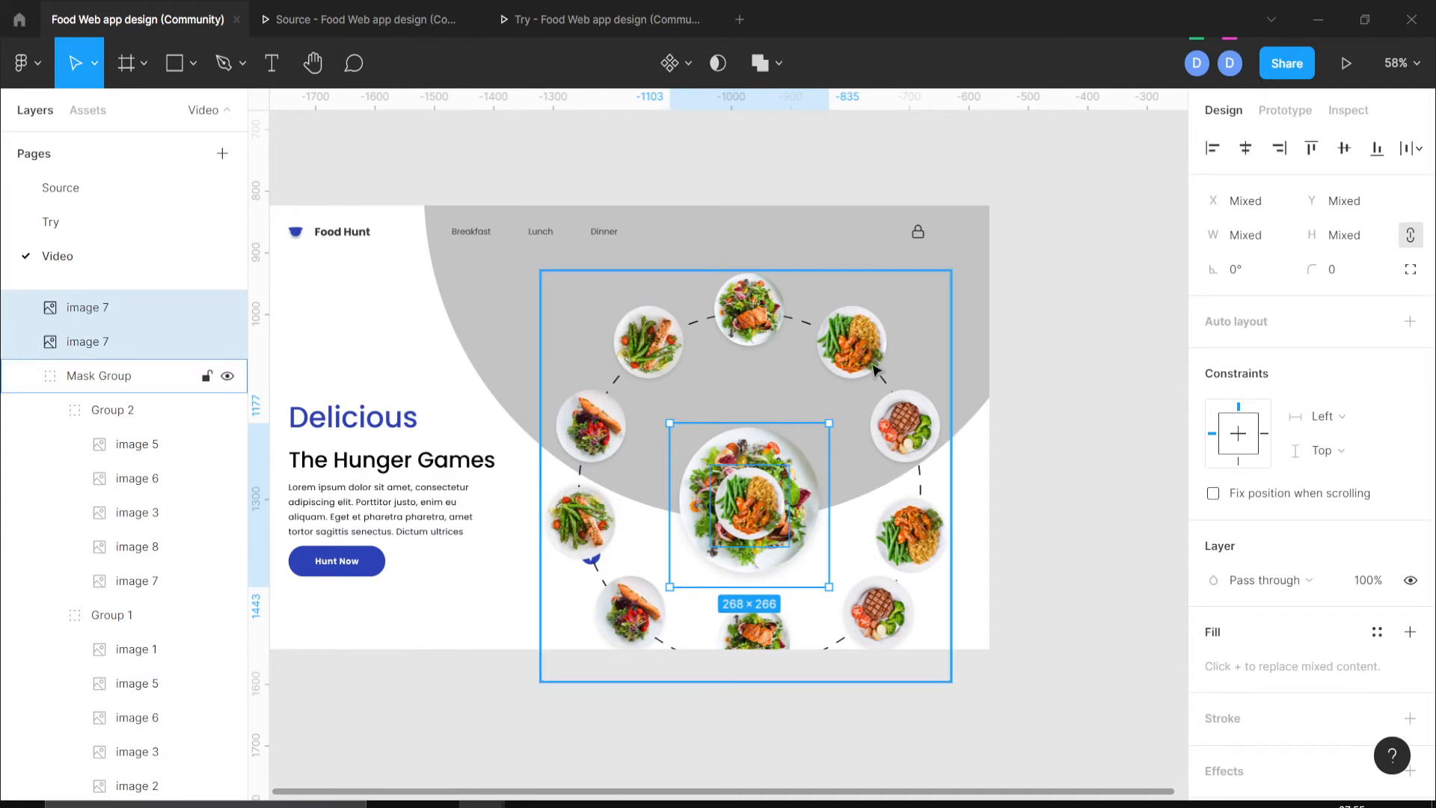
Send the small centered dish behind the large salad dish by placing its layer below the large image 7.
{"action": "left_click", "coordinate": [747, 520]}
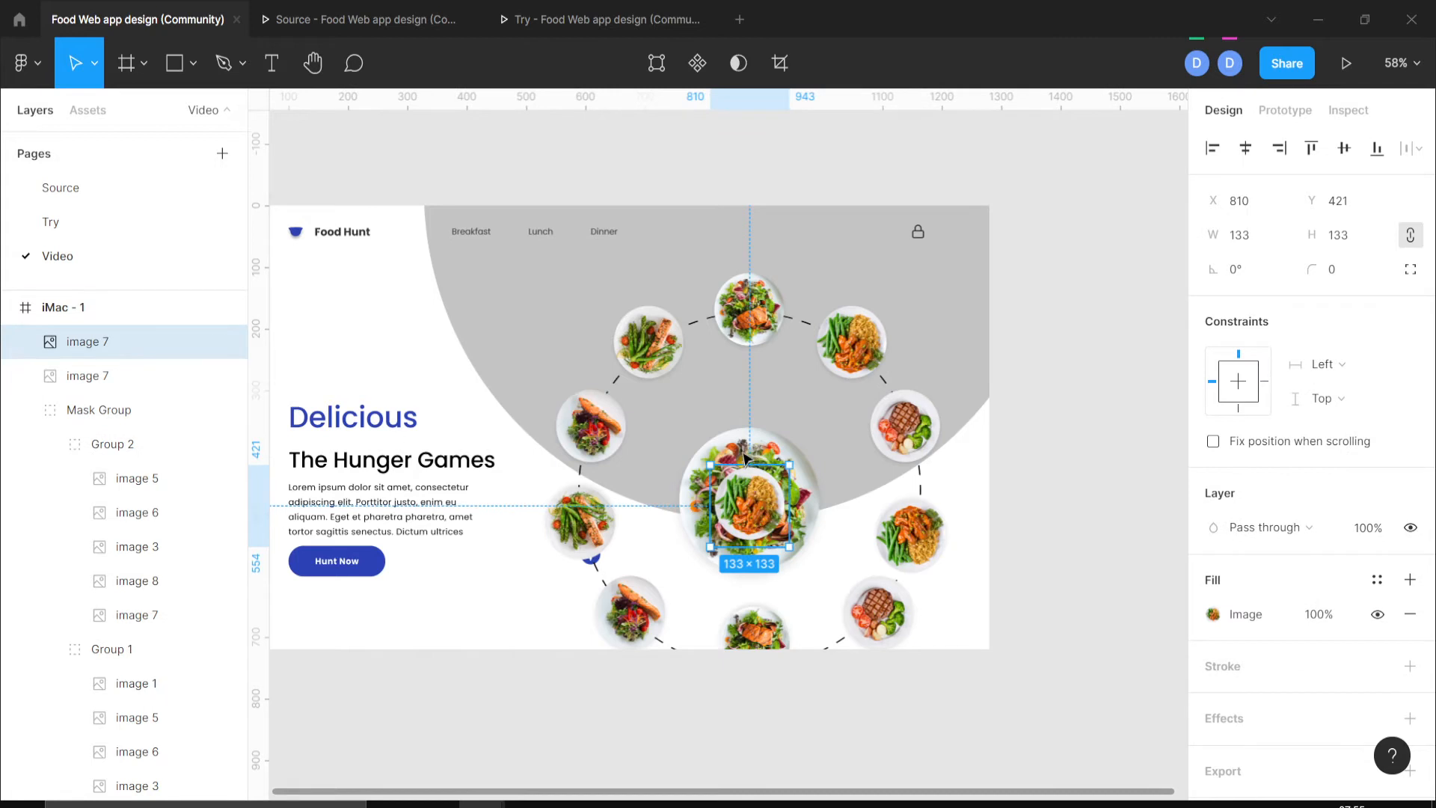
{"action": "left_click_drag", "start_coordinate": [151, 343], "coordinate": [87, 388]}
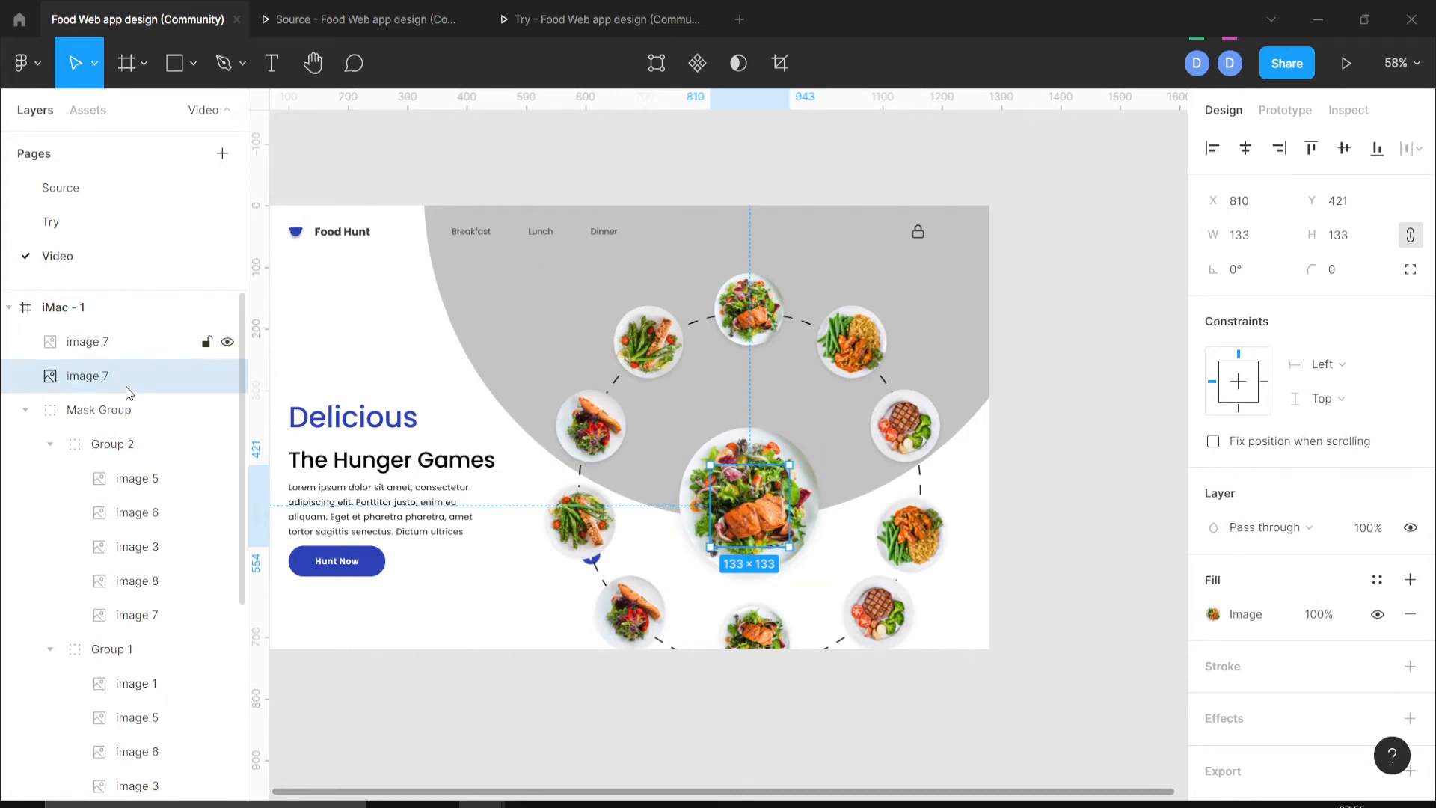
{"action": "left_click", "coordinate": [146, 338]}
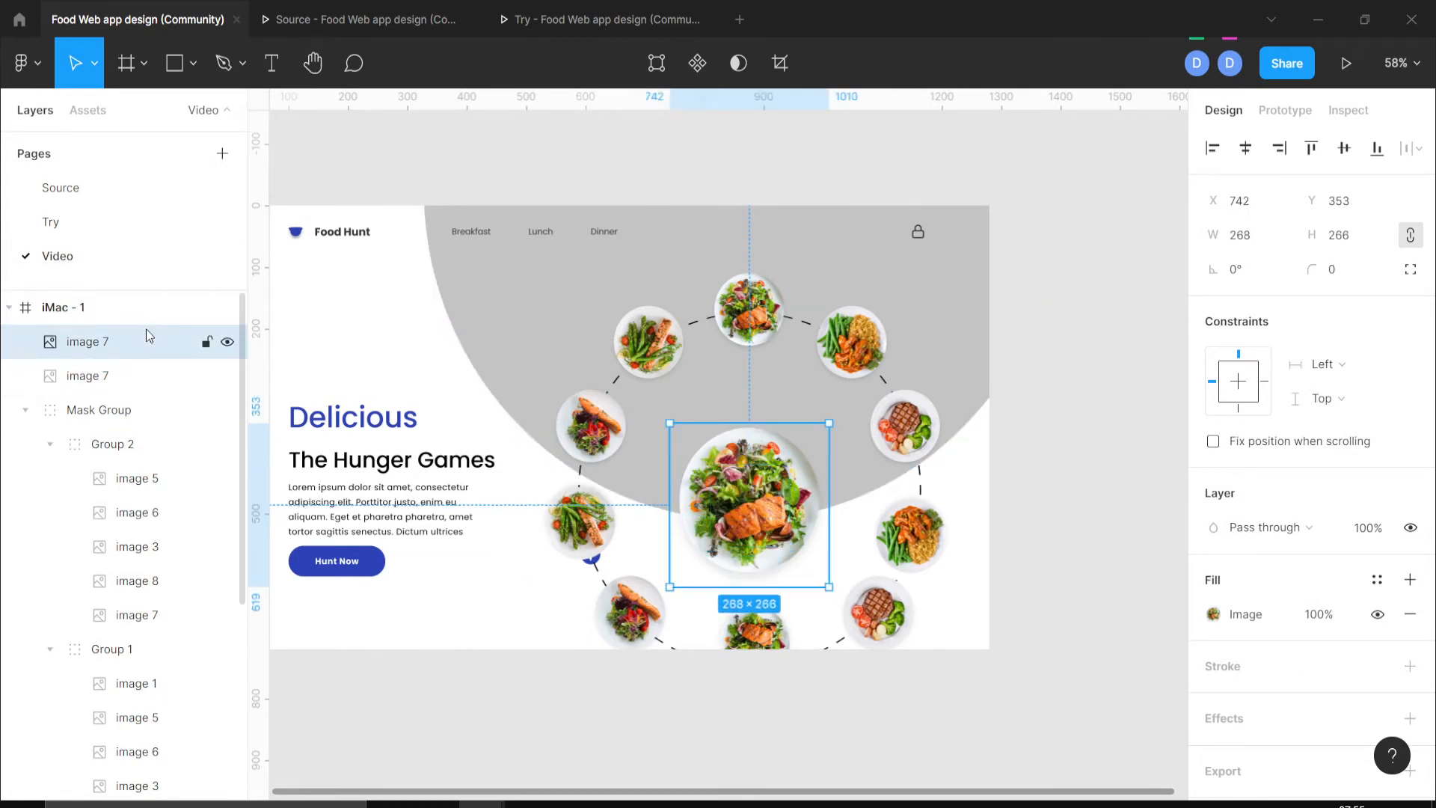
{"action": "left_click", "coordinate": [145, 378]}
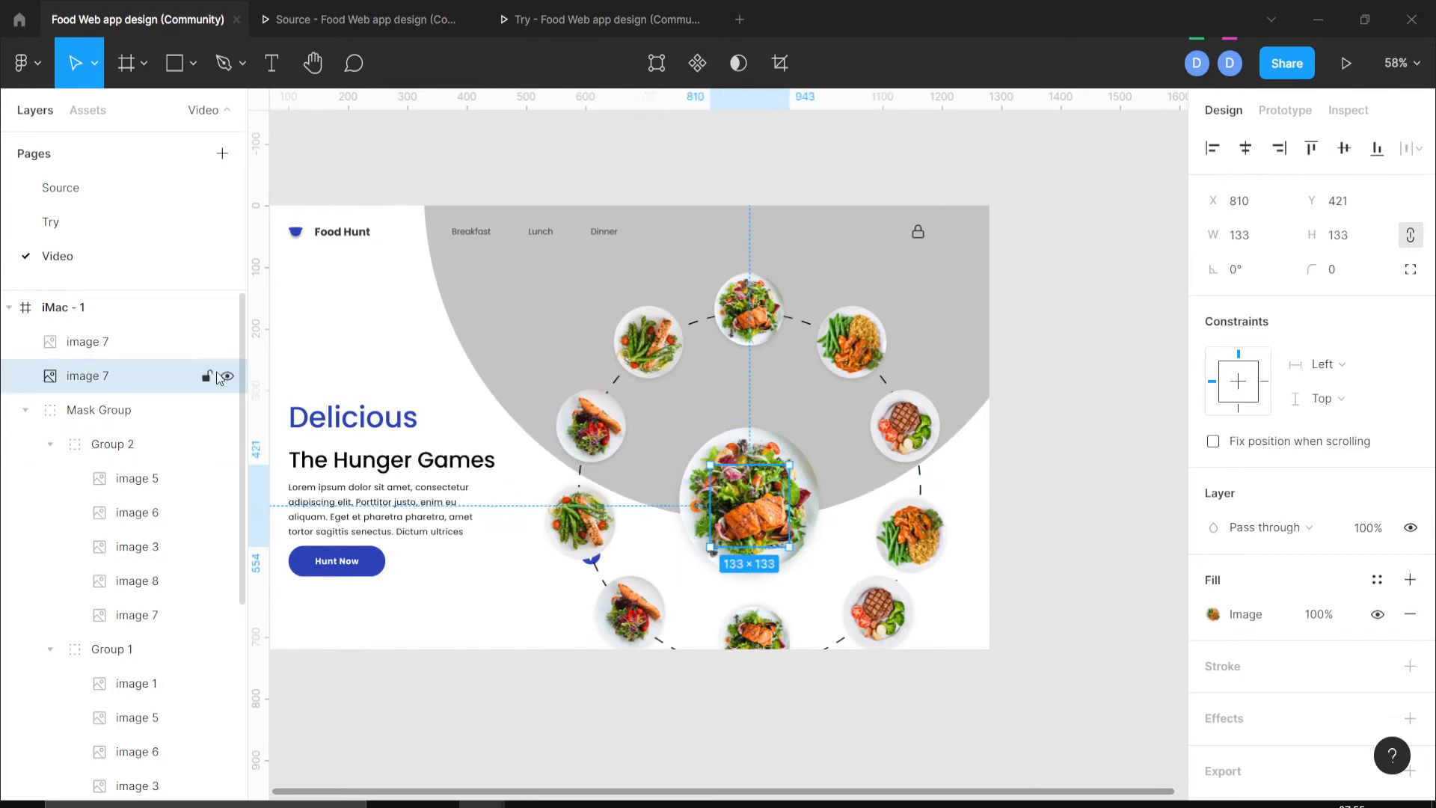
Toggle the large salad dish's visibility repeatedly to examine the small dish behind it.
{"action": "left_click", "coordinate": [226, 342]}
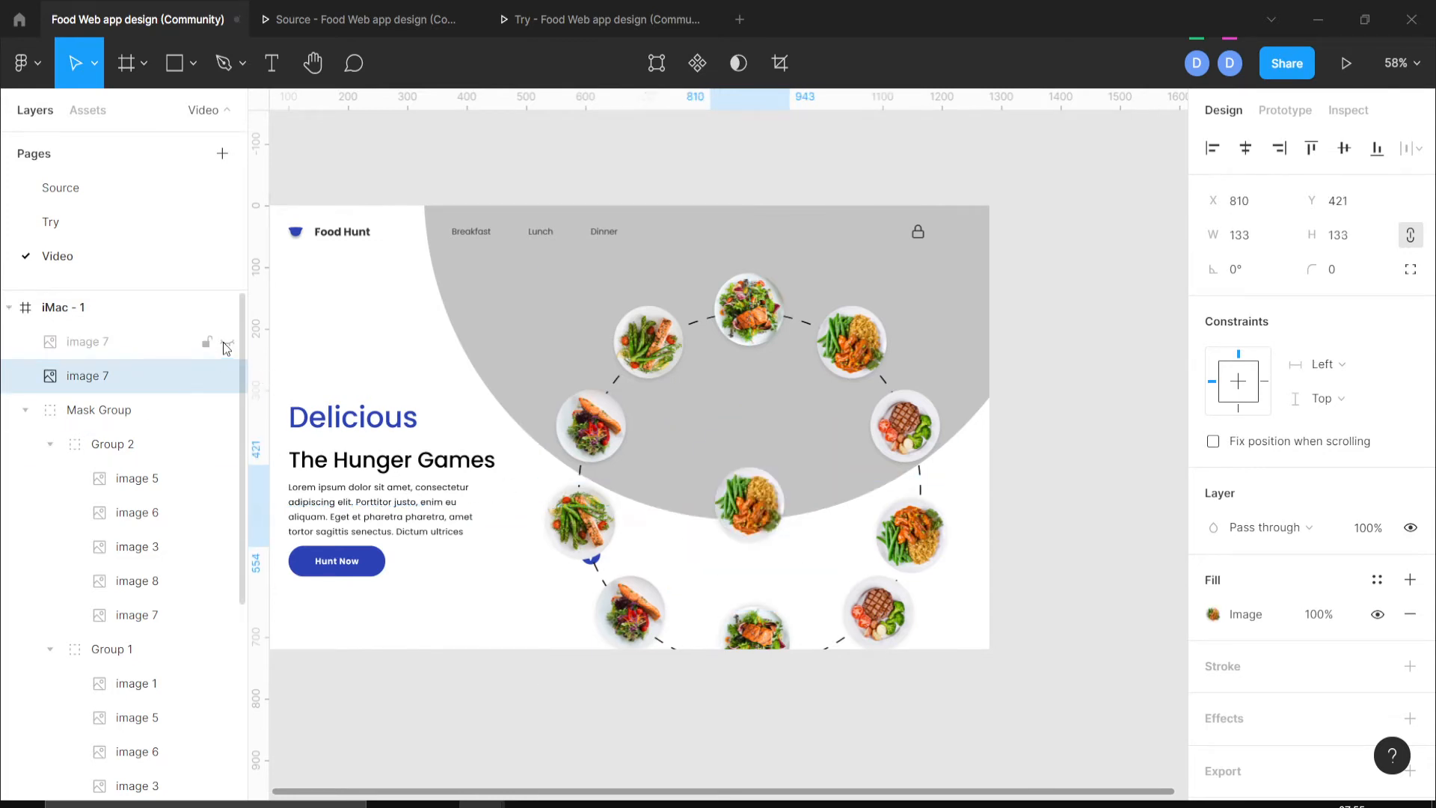
{"action": "left_click", "coordinate": [226, 342]}
{"action": "left_click", "coordinate": [227, 342]}
{"action": "left_click", "coordinate": [227, 342]}
{"action": "left_click", "coordinate": [227, 343]}
{"action": "left_click", "coordinate": [227, 342]}
{"action": "left_click", "coordinate": [233, 347]}
{"action": "left_click", "coordinate": [234, 347]}
{"action": "left_click", "coordinate": [233, 347]}
{"action": "left_click", "coordinate": [234, 347]}
{"action": "left_click", "coordinate": [233, 347]}
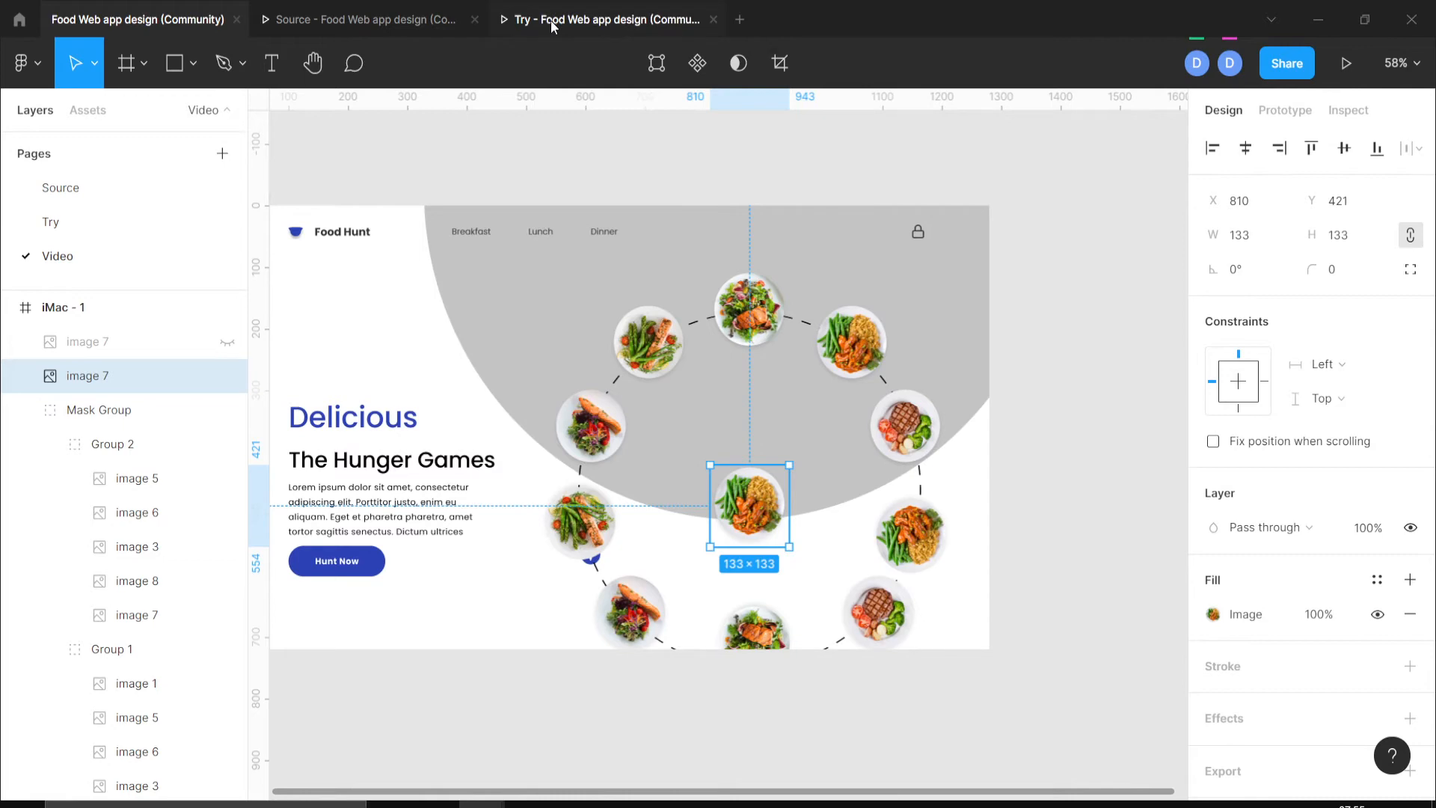
In the Source prototype, run the carousel with both arrows to examine the center dish transition, and return to the design file.
{"action": "left_click", "coordinate": [437, 18]}
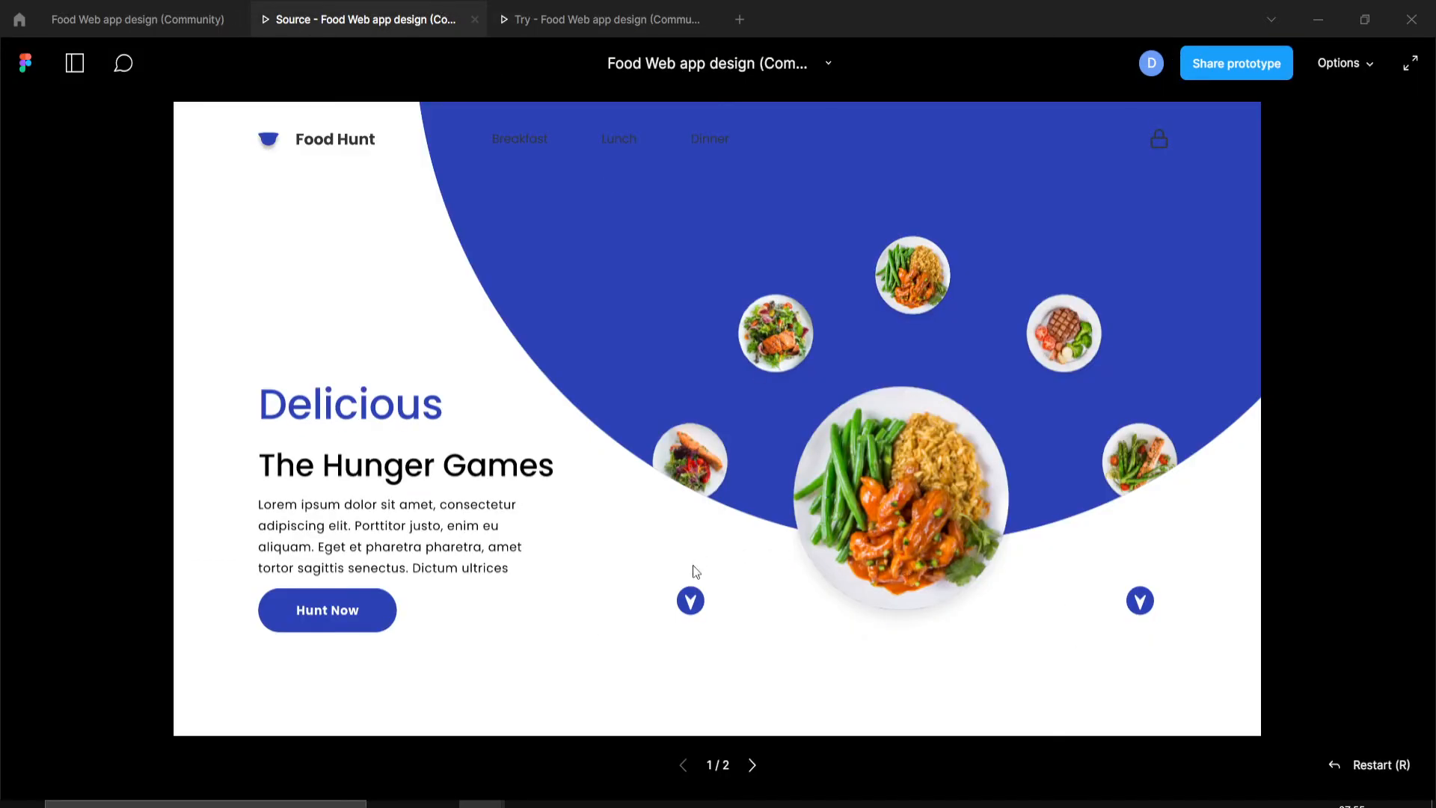
{"action": "left_click", "coordinate": [703, 604]}
{"action": "left_click", "coordinate": [1143, 604]}
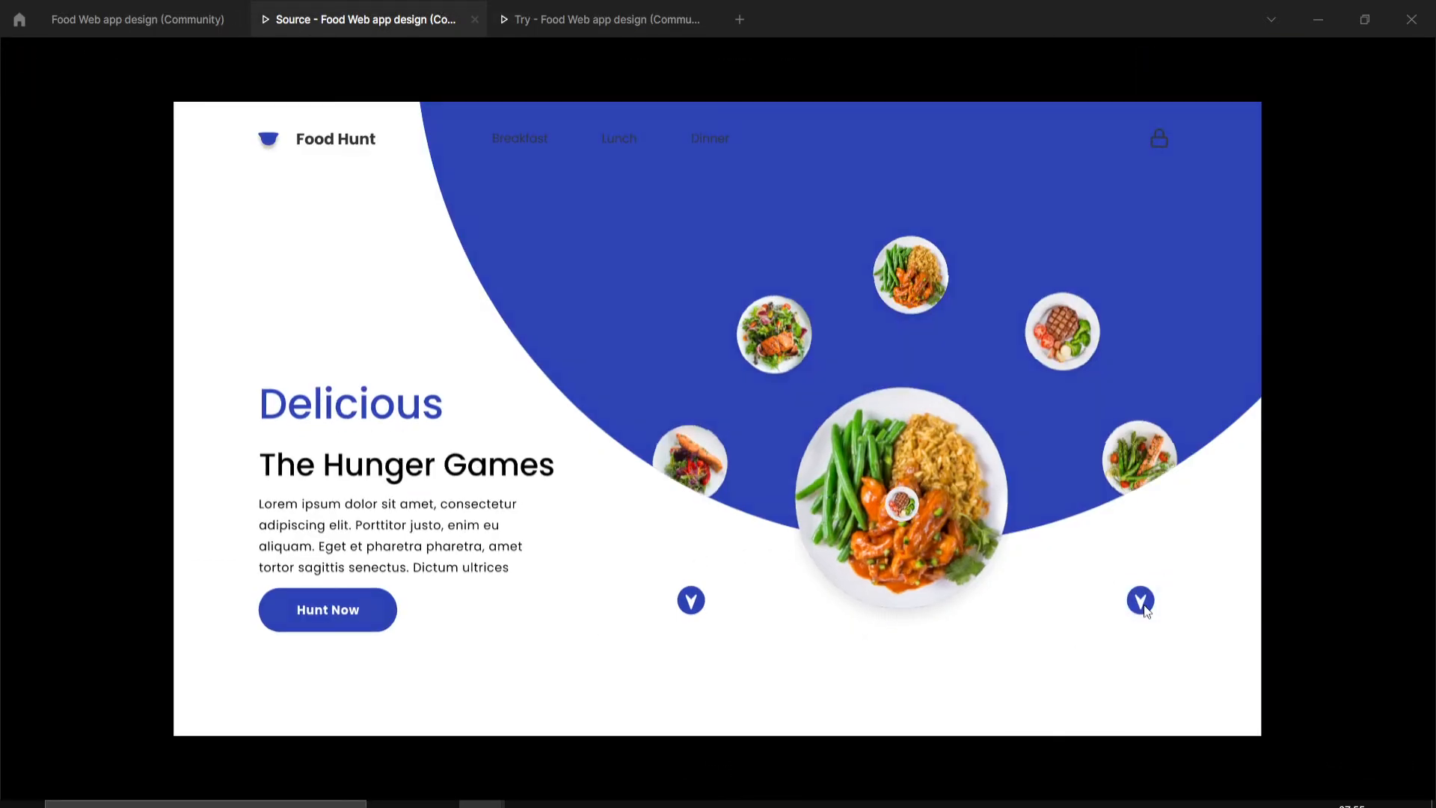
{"action": "left_click", "coordinate": [83, 29]}
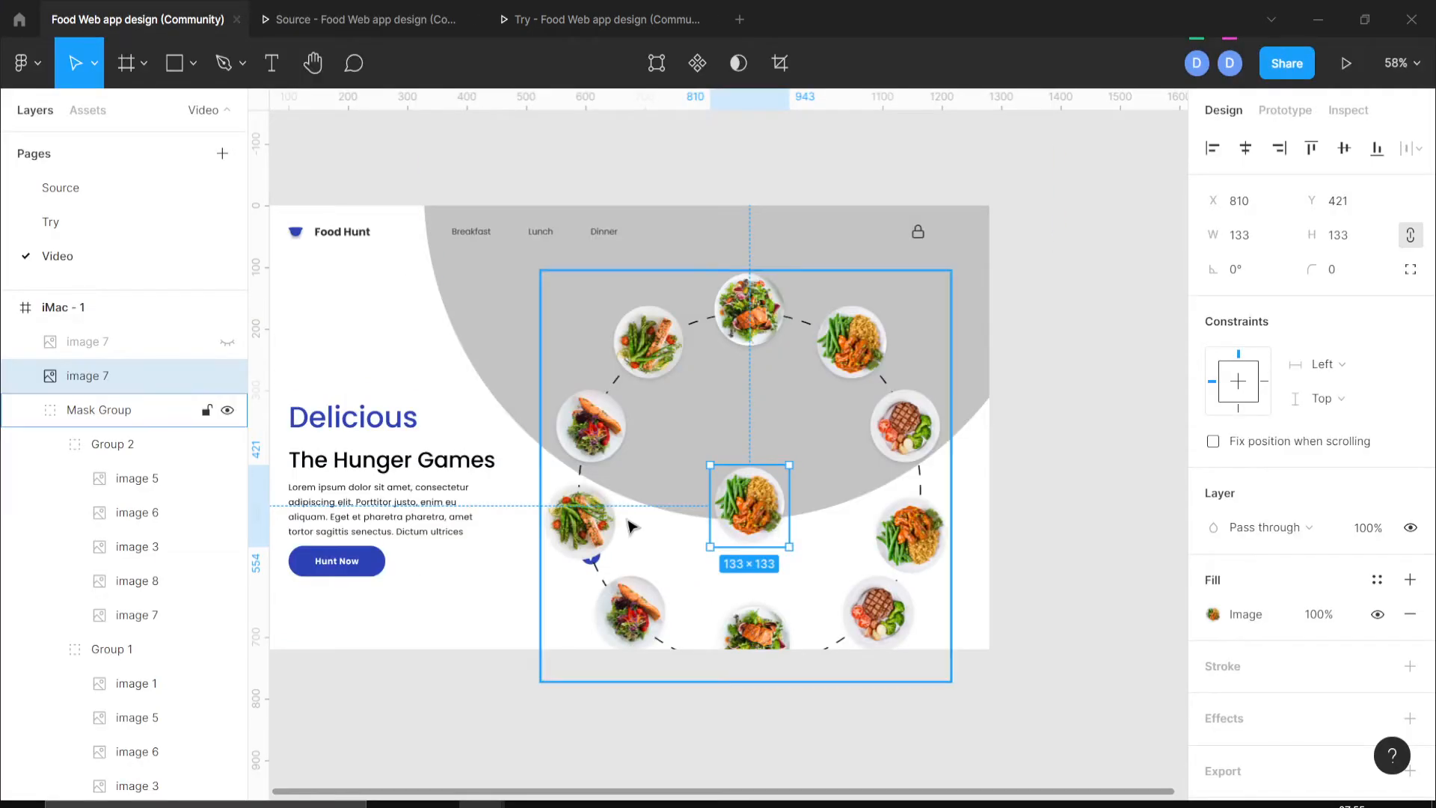
Restore the large salad dish in iMac - 1 and compare the center with and without it.
{"action": "left_click", "coordinate": [227, 342]}
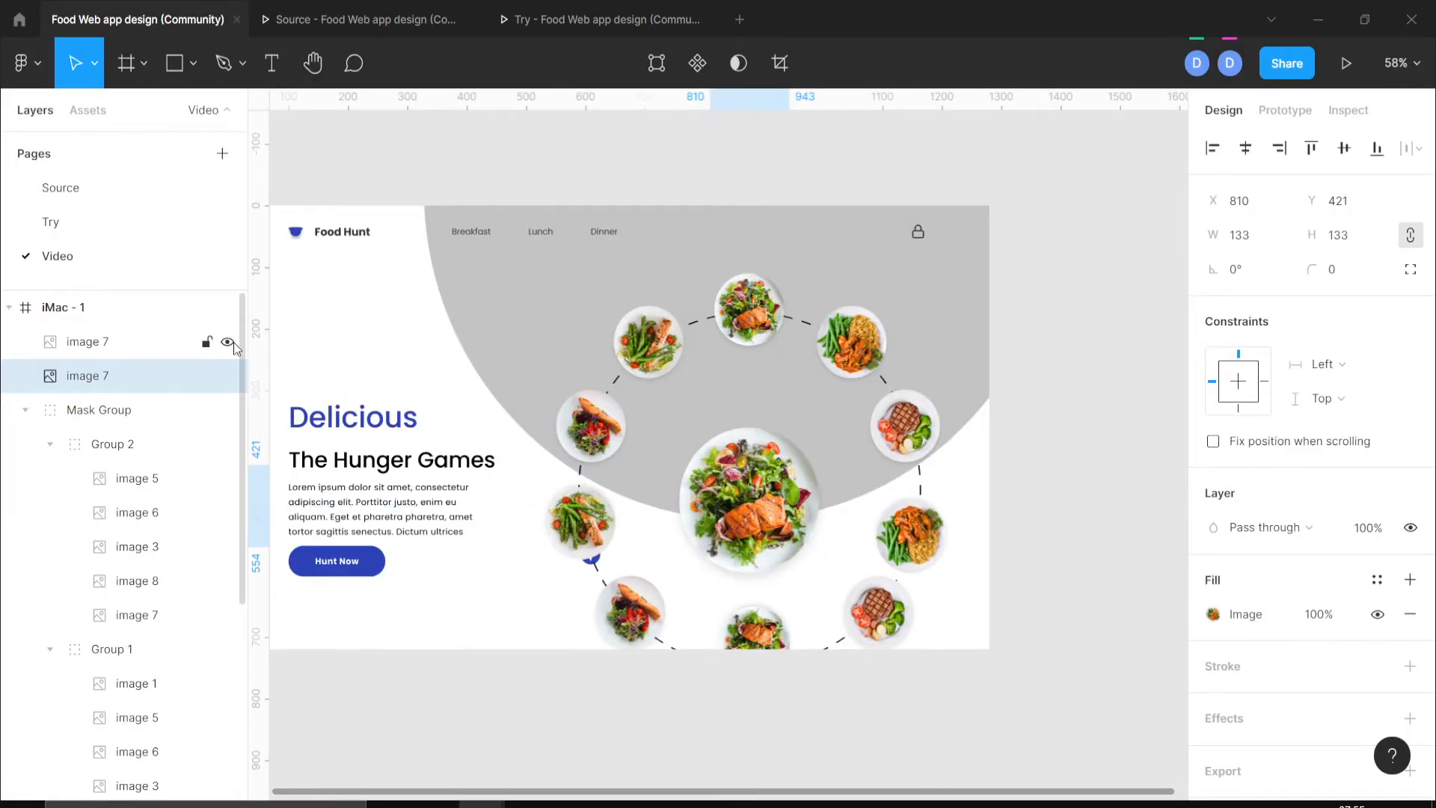
{"action": "left_click", "coordinate": [227, 343]}
{"action": "left_click", "coordinate": [227, 342]}
{"action": "left_click", "coordinate": [227, 342]}
{"action": "left_click", "coordinate": [227, 342]}
{"action": "left_click", "coordinate": [1061, 586]}
{"action": "scroll", "coordinate": [1061, 586], "scroll_direction": "down", "scroll_amount": 1}
{"action": "right_click", "coordinate": [1061, 586]}
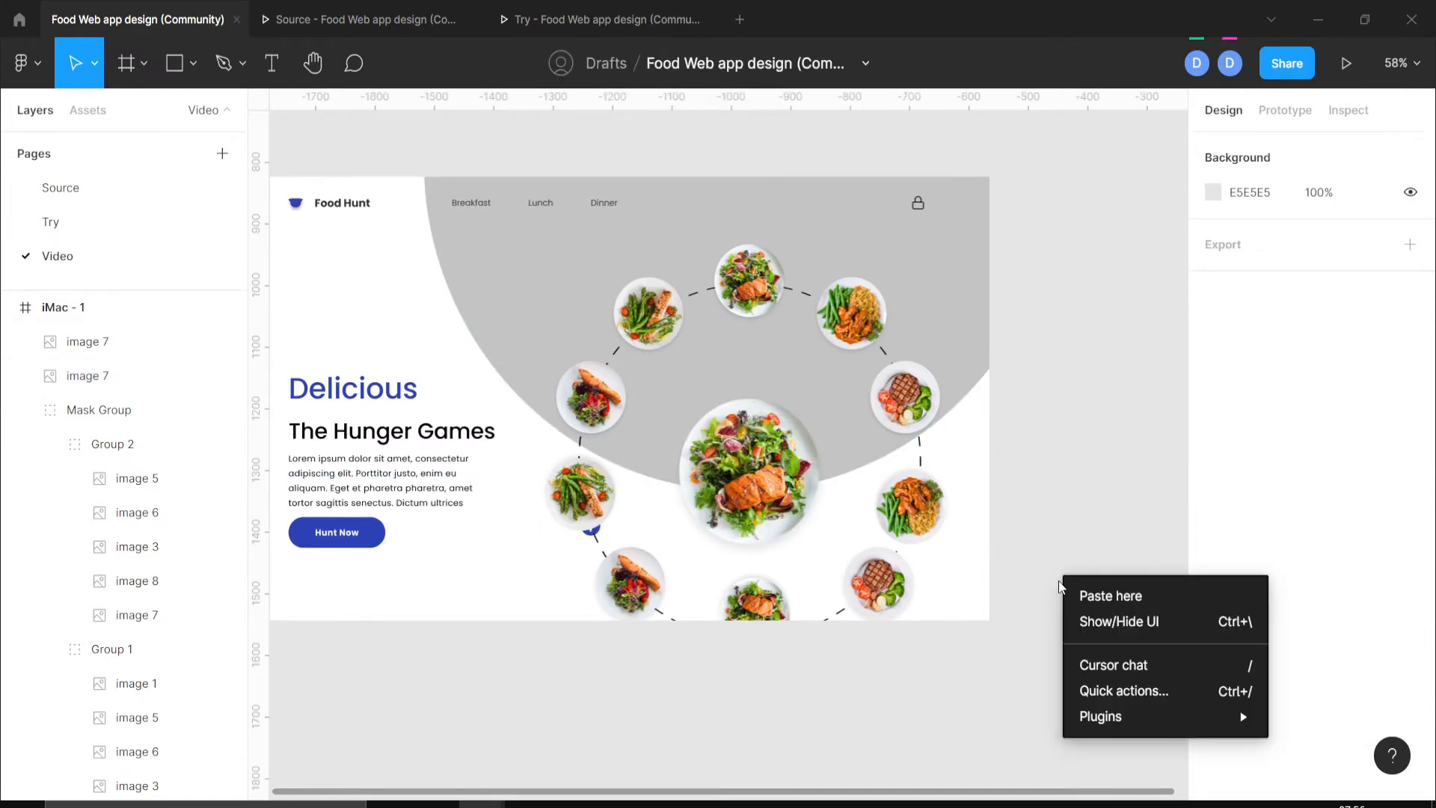
{"action": "left_click", "coordinate": [1071, 491]}
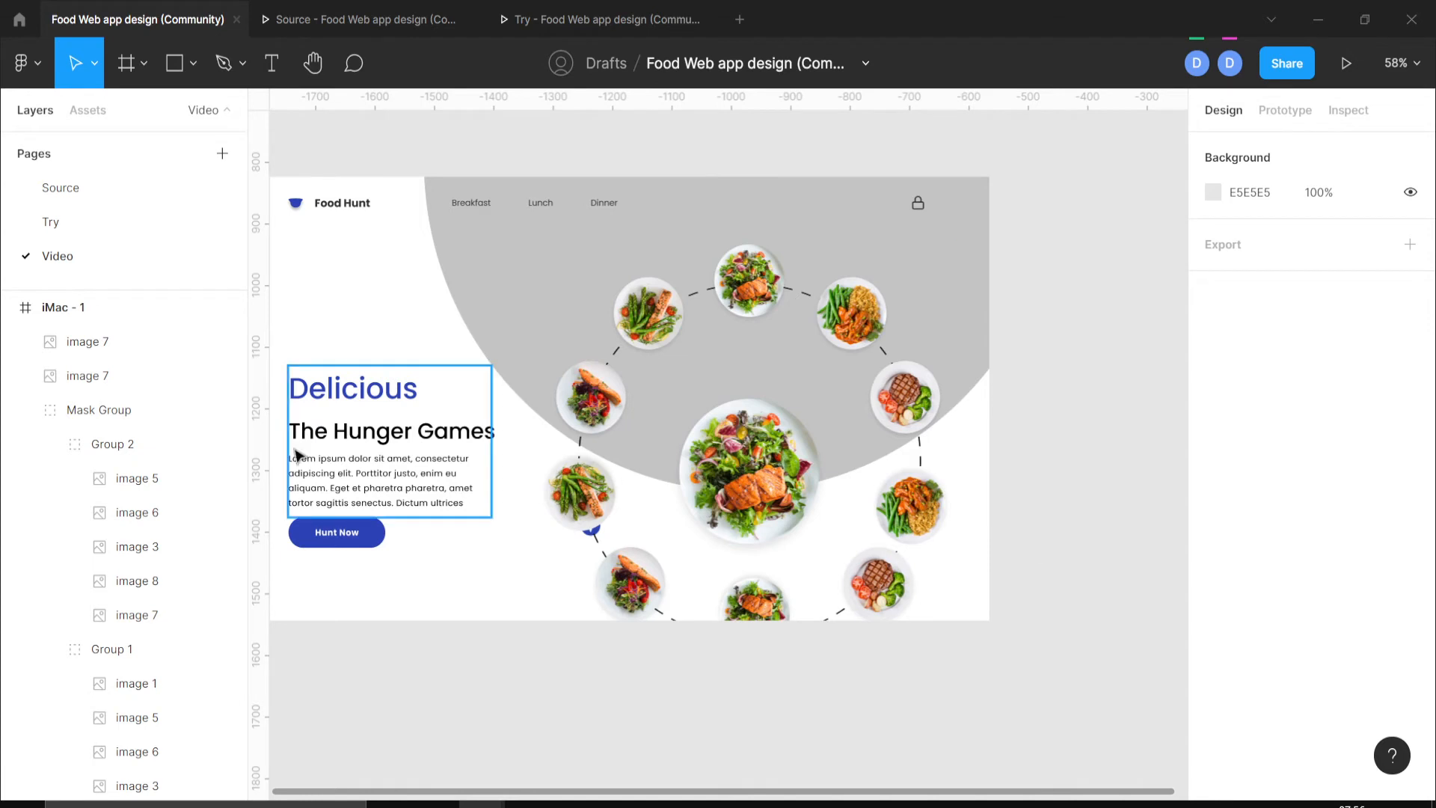
Show the Ellipse 3 mask again so it clips the dishes and the dashed circle.
{"action": "scroll", "coordinate": [112, 689], "scroll_direction": "down", "scroll_amount": 4}
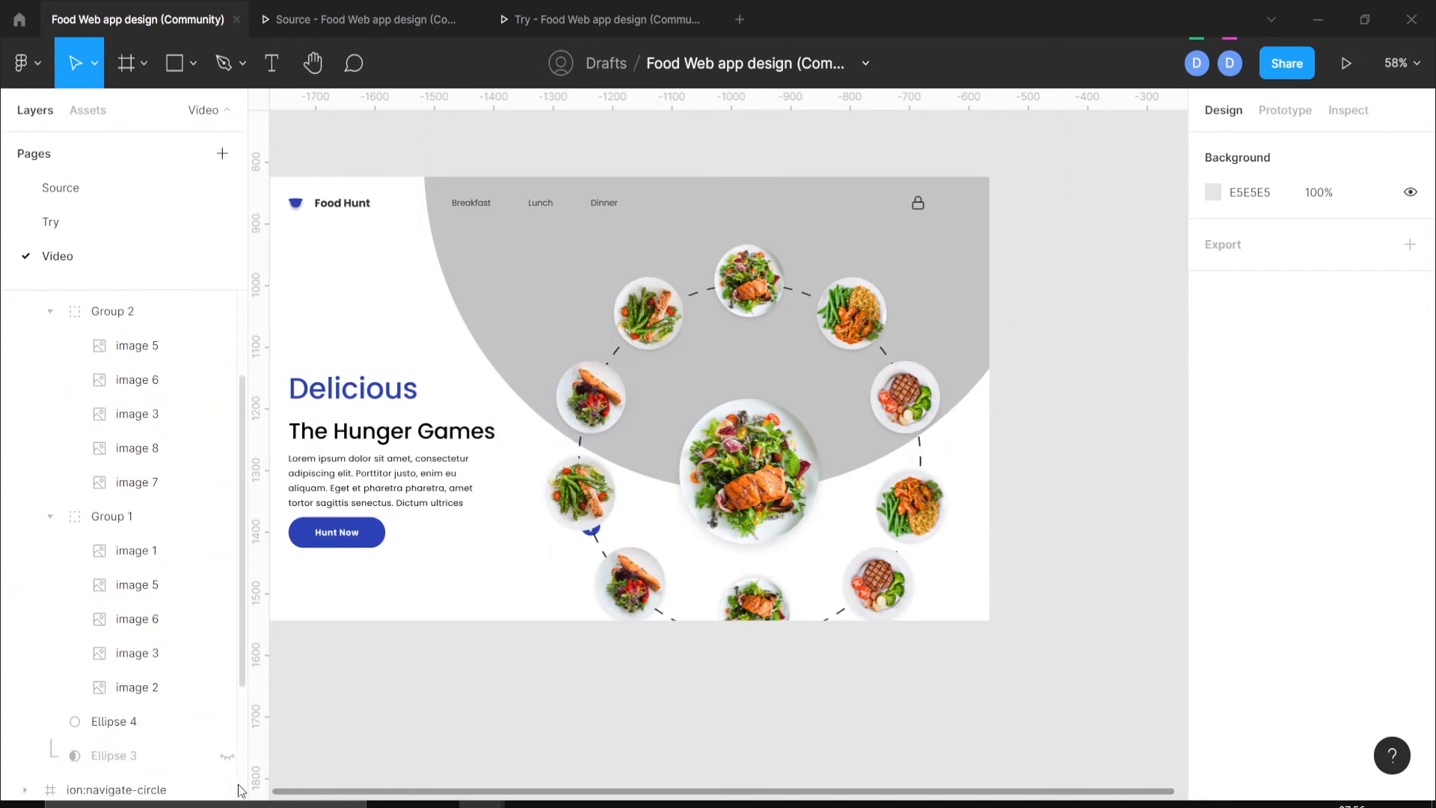
{"action": "left_click", "coordinate": [228, 756]}
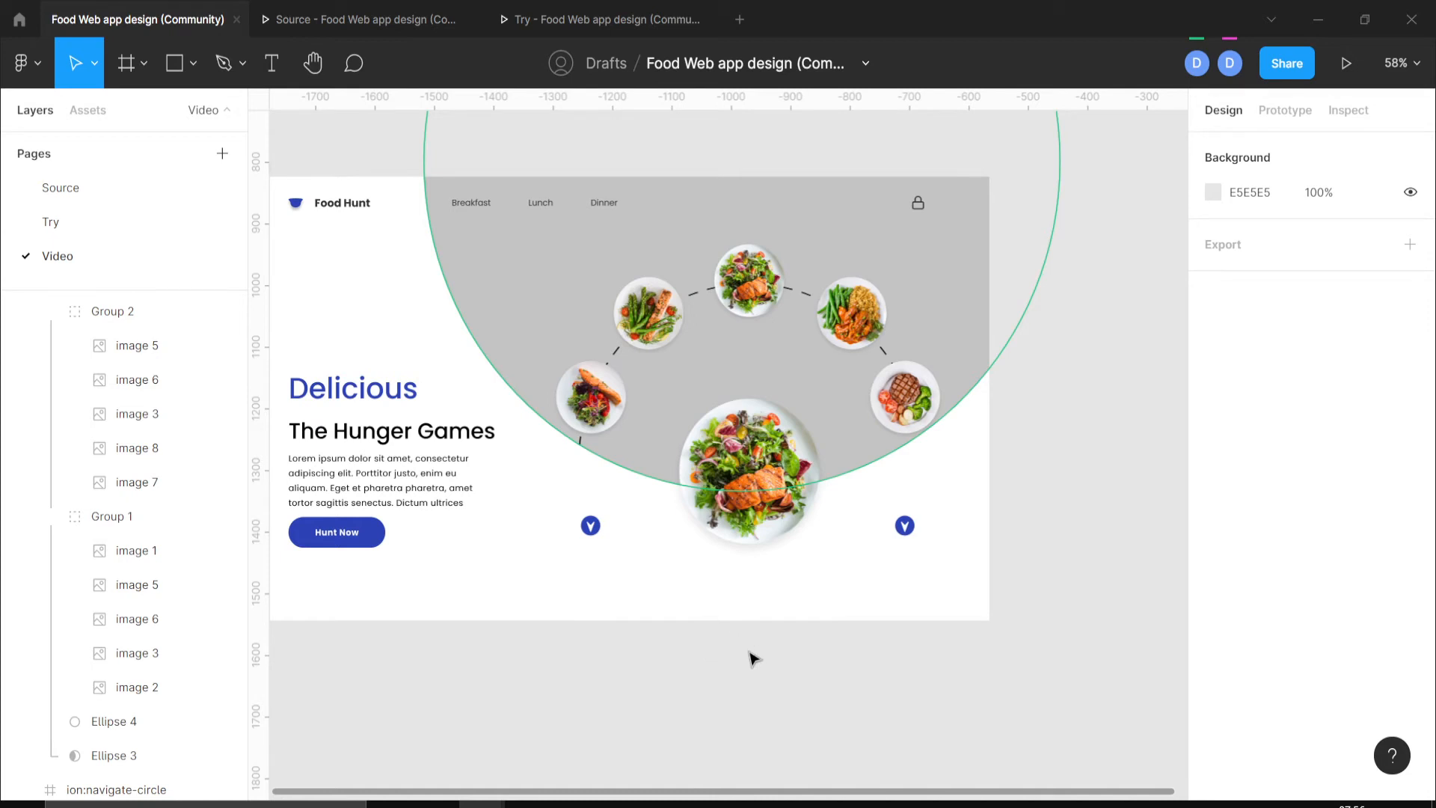
{"action": "left_click", "coordinate": [153, 722]}
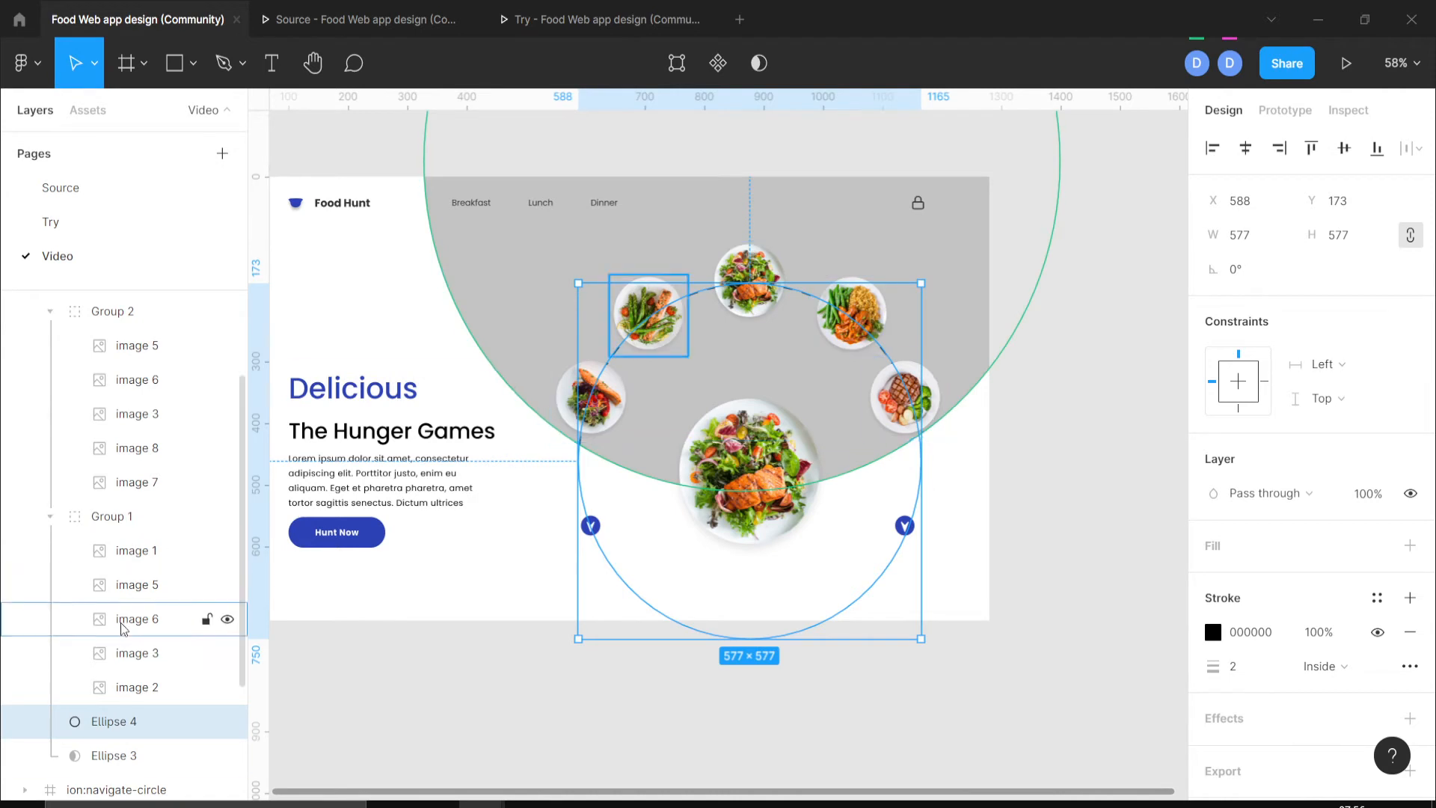
{"action": "left_click", "coordinate": [866, 739]}
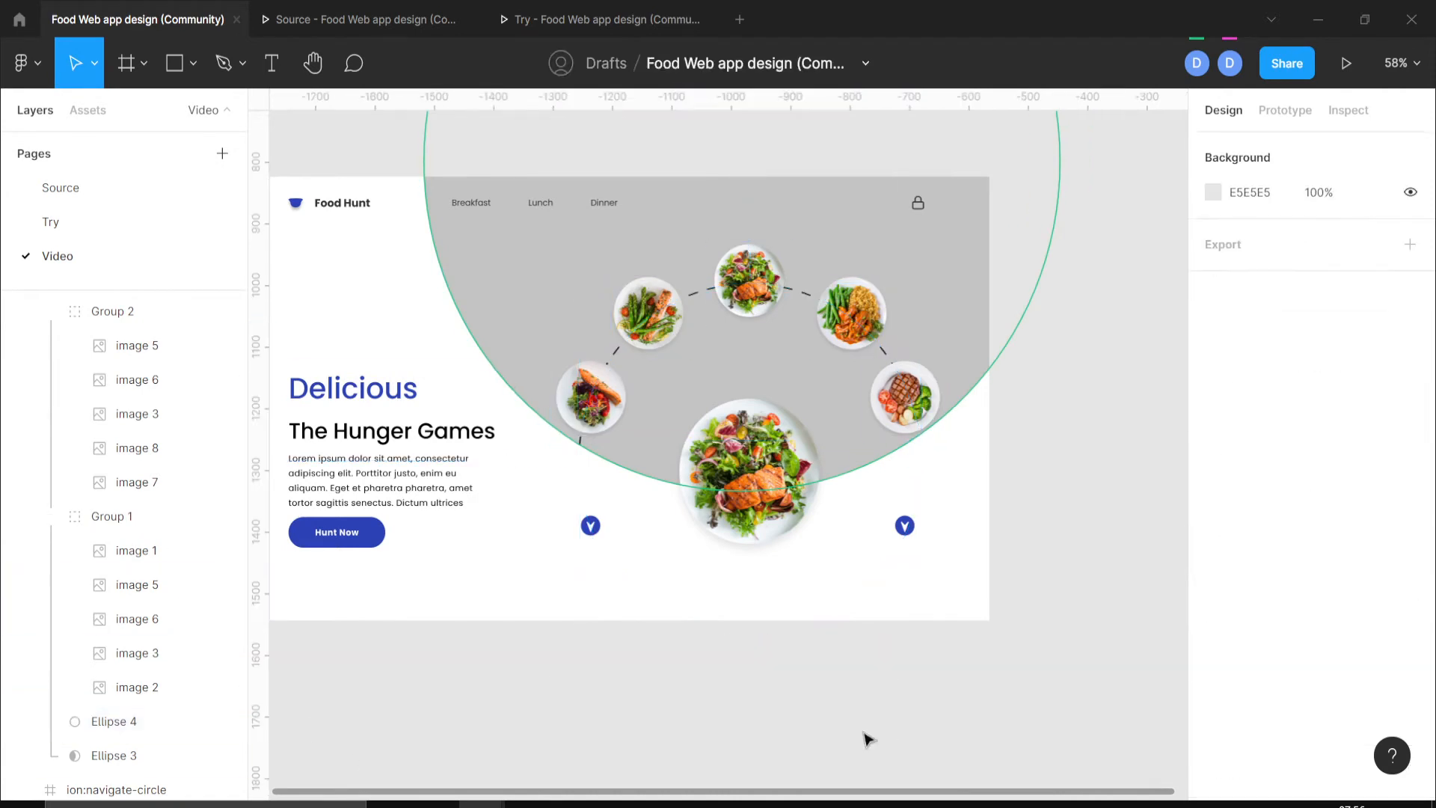
Duplicate the whole iMac - 1 frame.
{"action": "scroll", "coordinate": [866, 738], "scroll_direction": "left", "scroll_amount": 2}
{"action": "scroll", "coordinate": [866, 739], "scroll_direction": "up", "scroll_amount": 1}
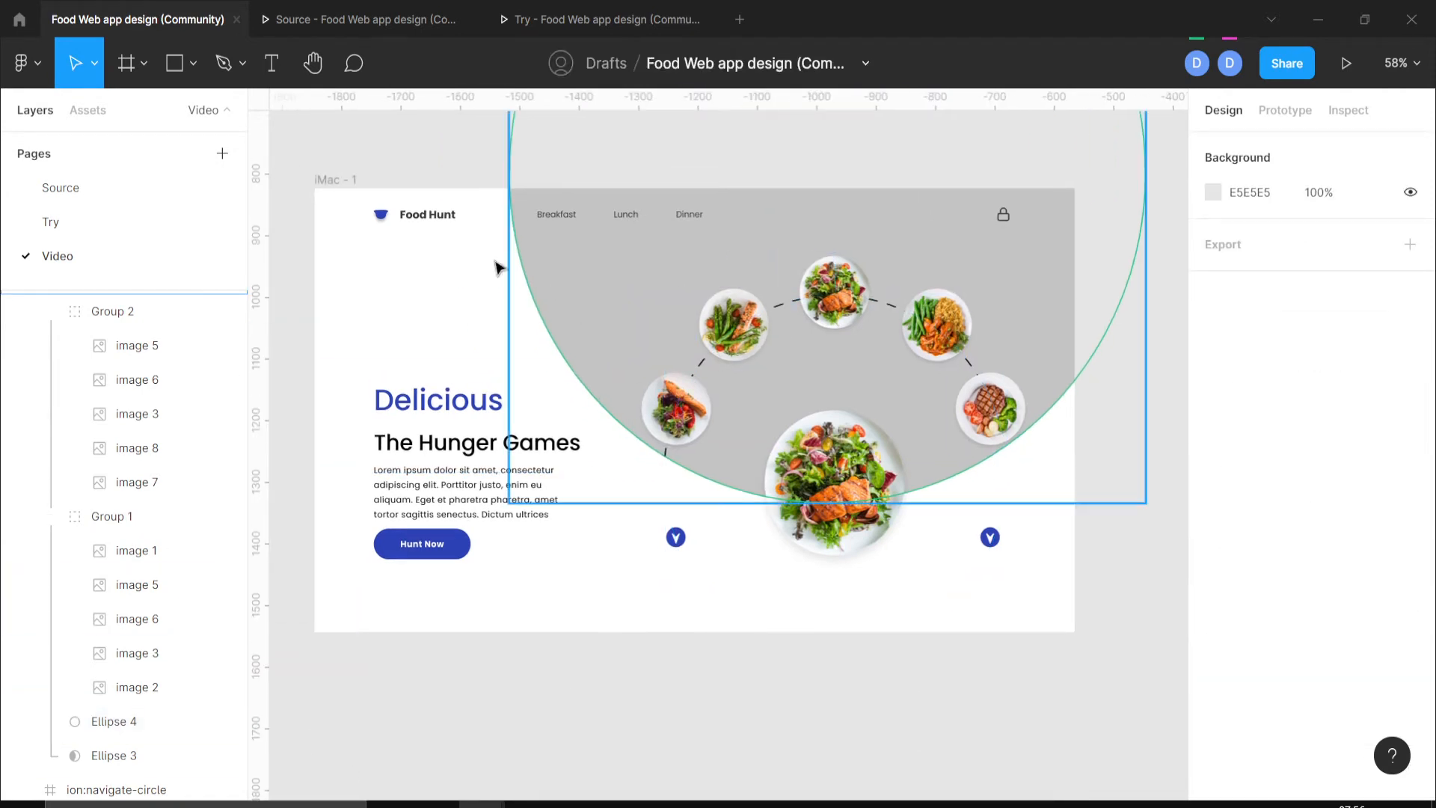
{"action": "left_click", "coordinate": [337, 186]}
{"action": "key", "text": "ctrl+d"}
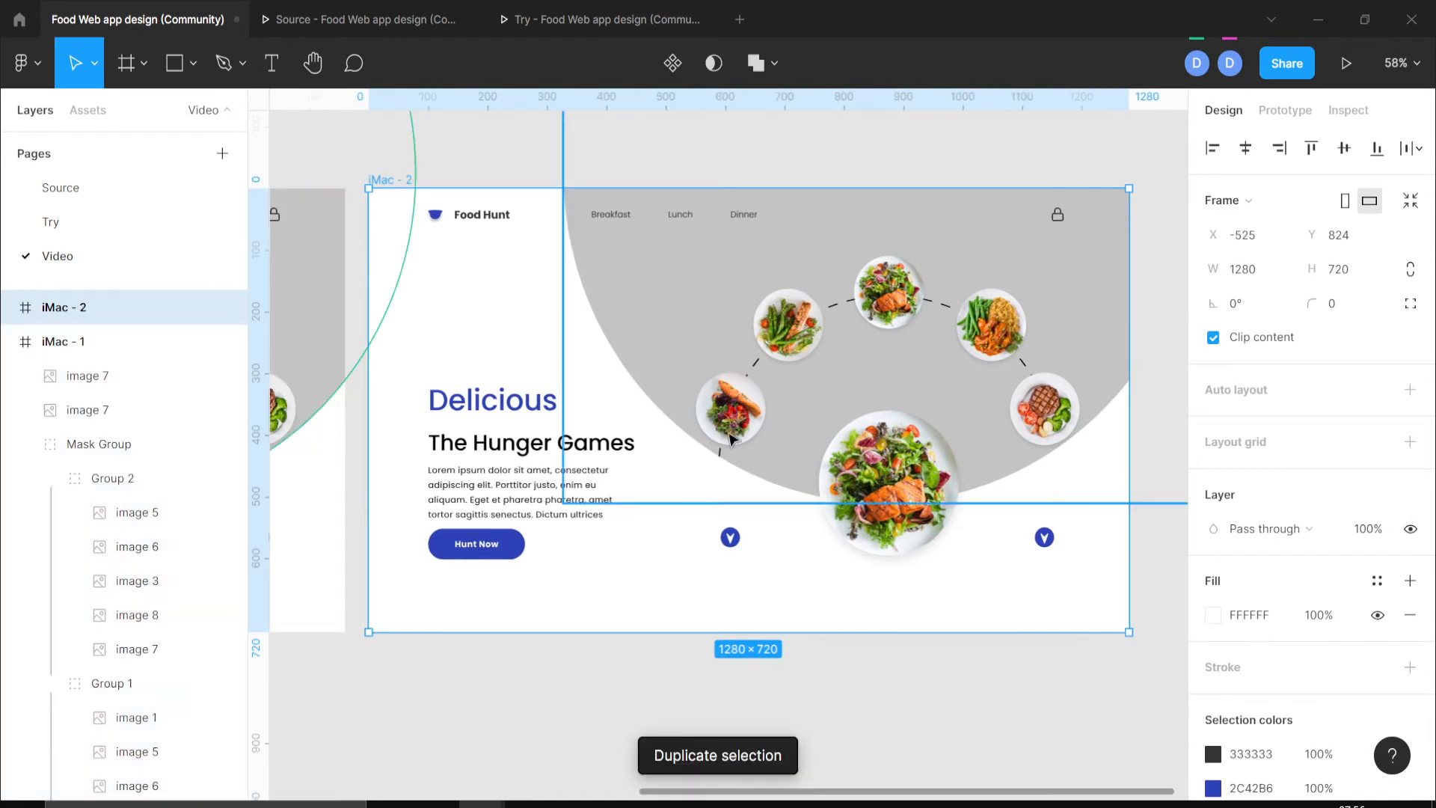
In iMac - 2, move all five lower dish images from Group 2 into Group 1.
{"action": "double_click", "coordinate": [1022, 368]}
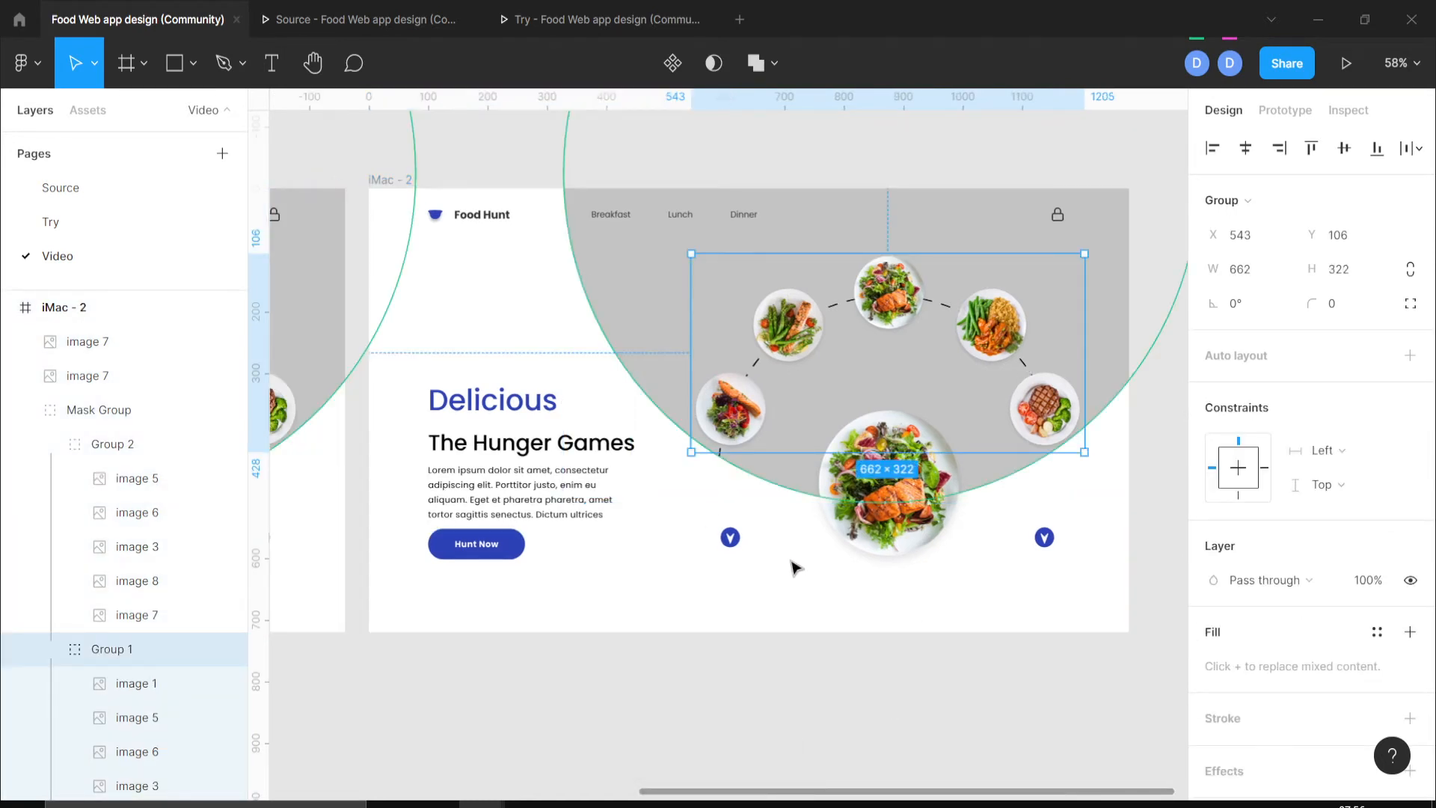
{"action": "left_click", "coordinate": [124, 479]}
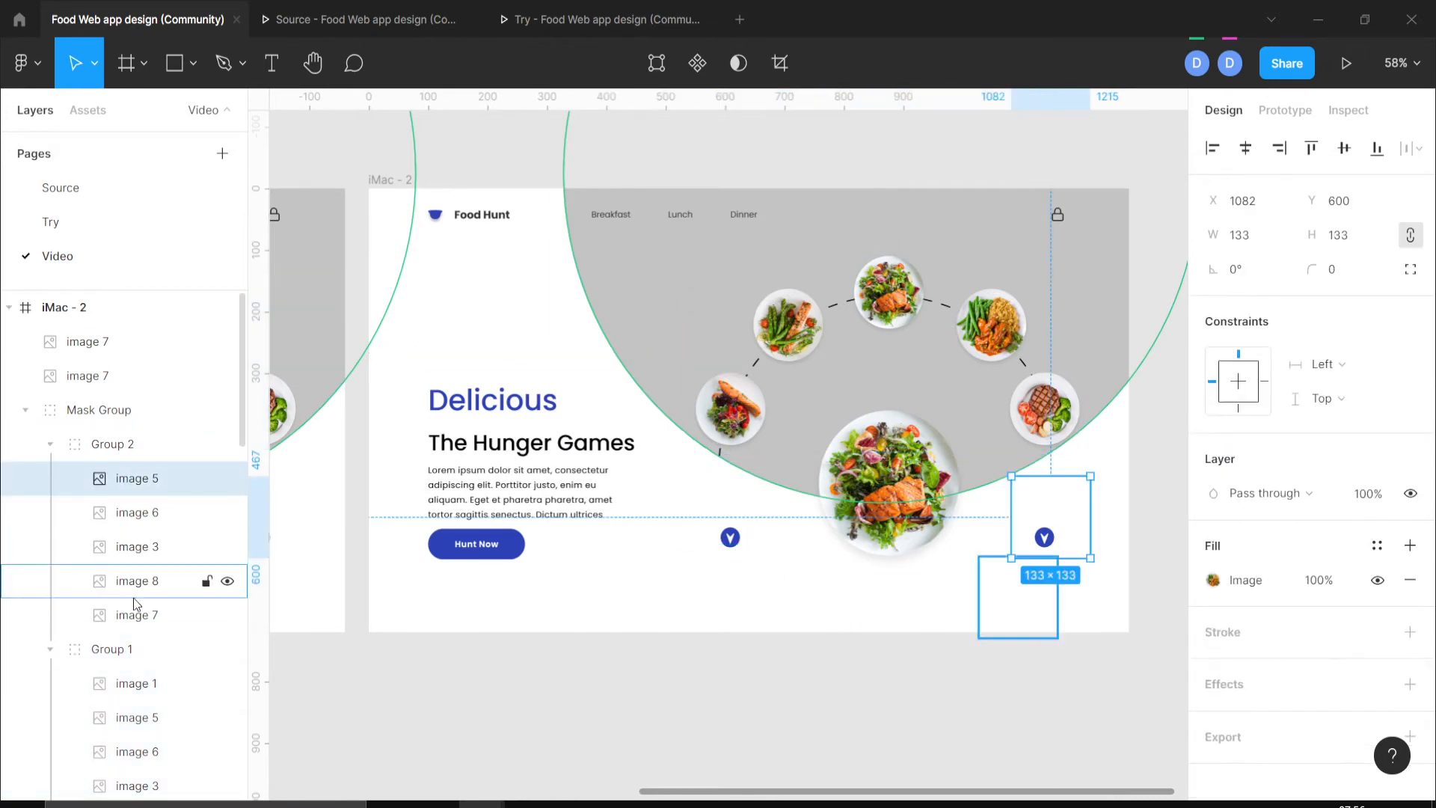
{"action": "left_click", "coordinate": [141, 625], "text": "shift"}
{"action": "left_click_drag", "start_coordinate": [154, 532], "coordinate": [129, 679]}
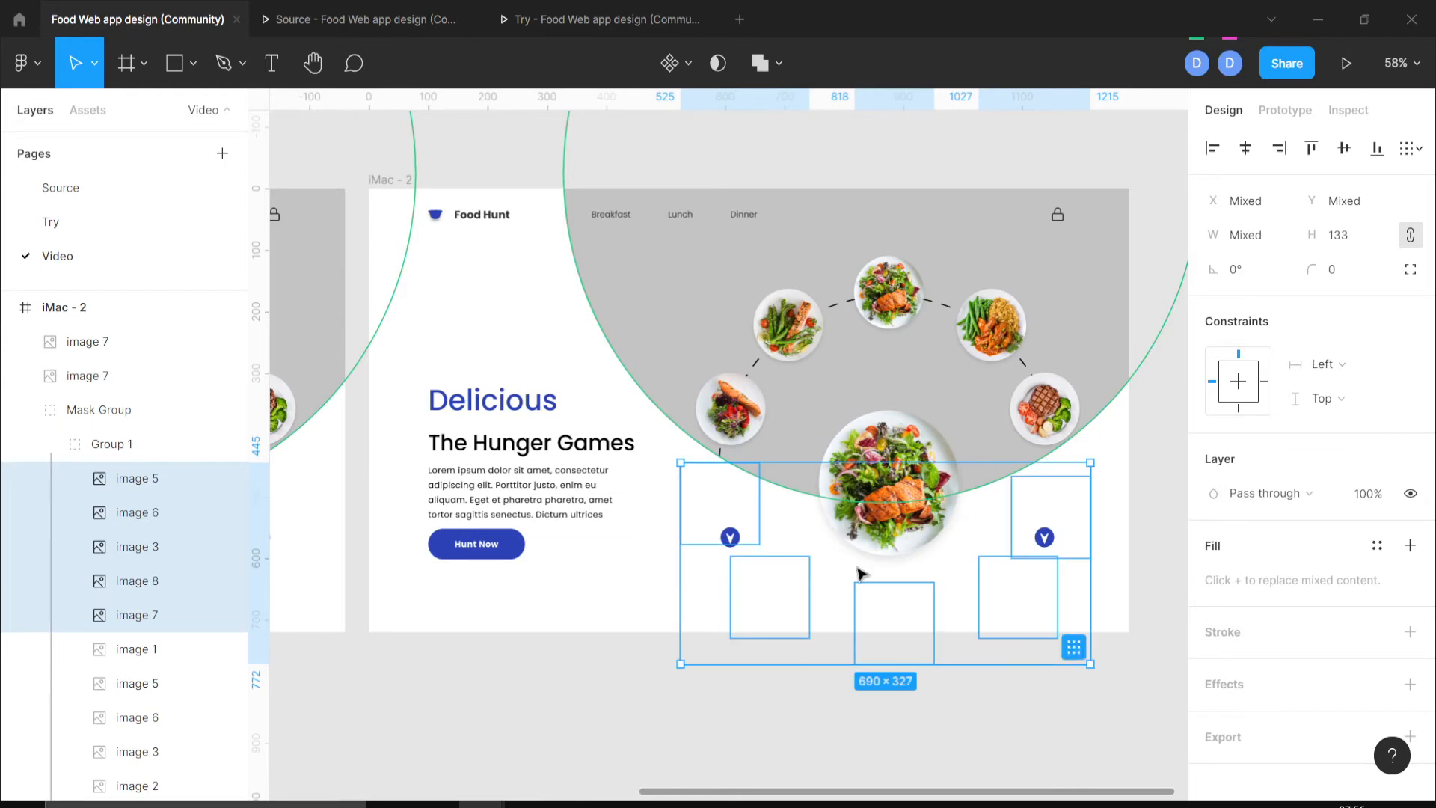
Rotate the combined dish Group 1 in iMac - 2 to 34°.
{"action": "left_click", "coordinate": [129, 448]}
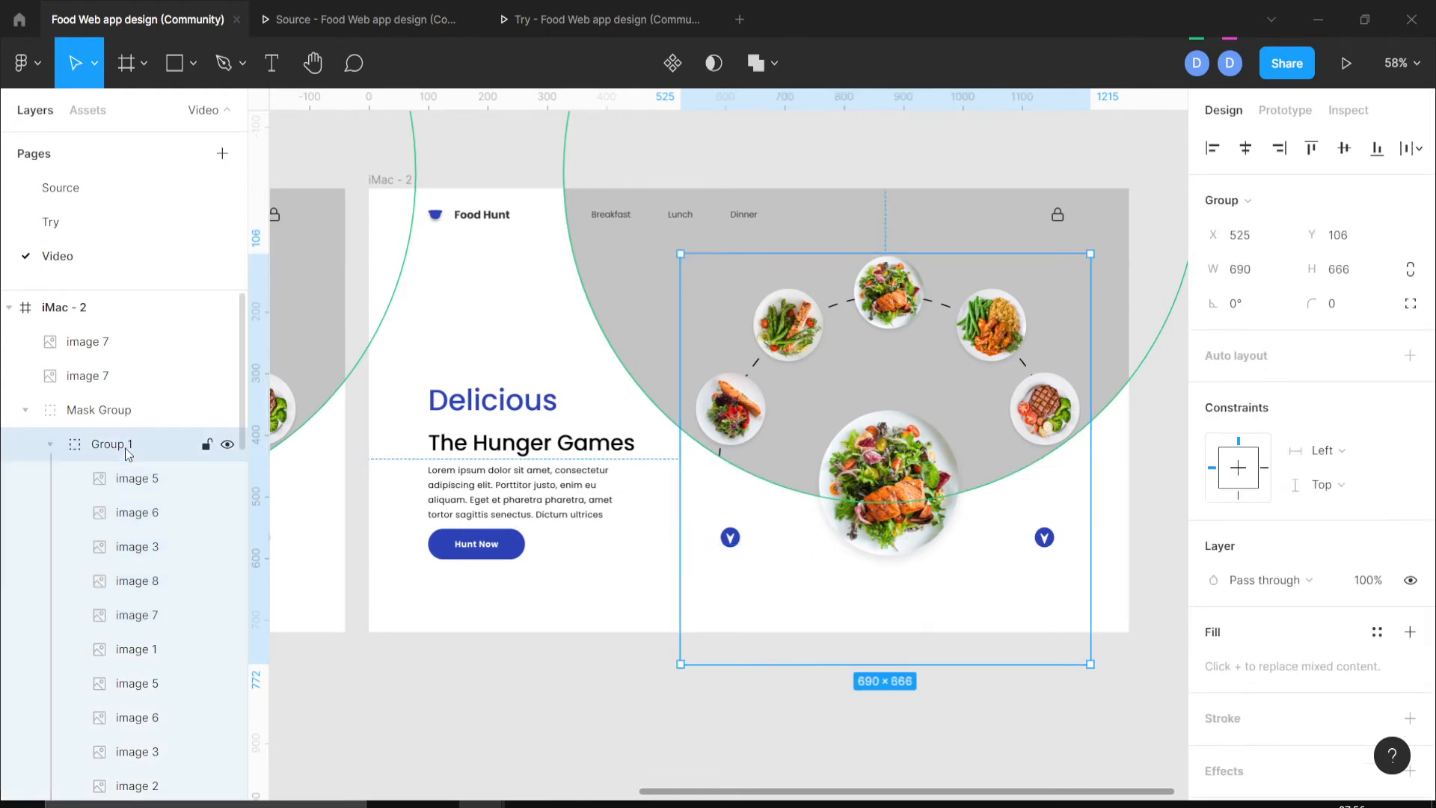
{"action": "scroll", "coordinate": [661, 731], "scroll_direction": "down", "scroll_amount": 2}
{"action": "scroll", "coordinate": [662, 732], "scroll_direction": "down", "scroll_amount": 5, "text": "ctrl"}
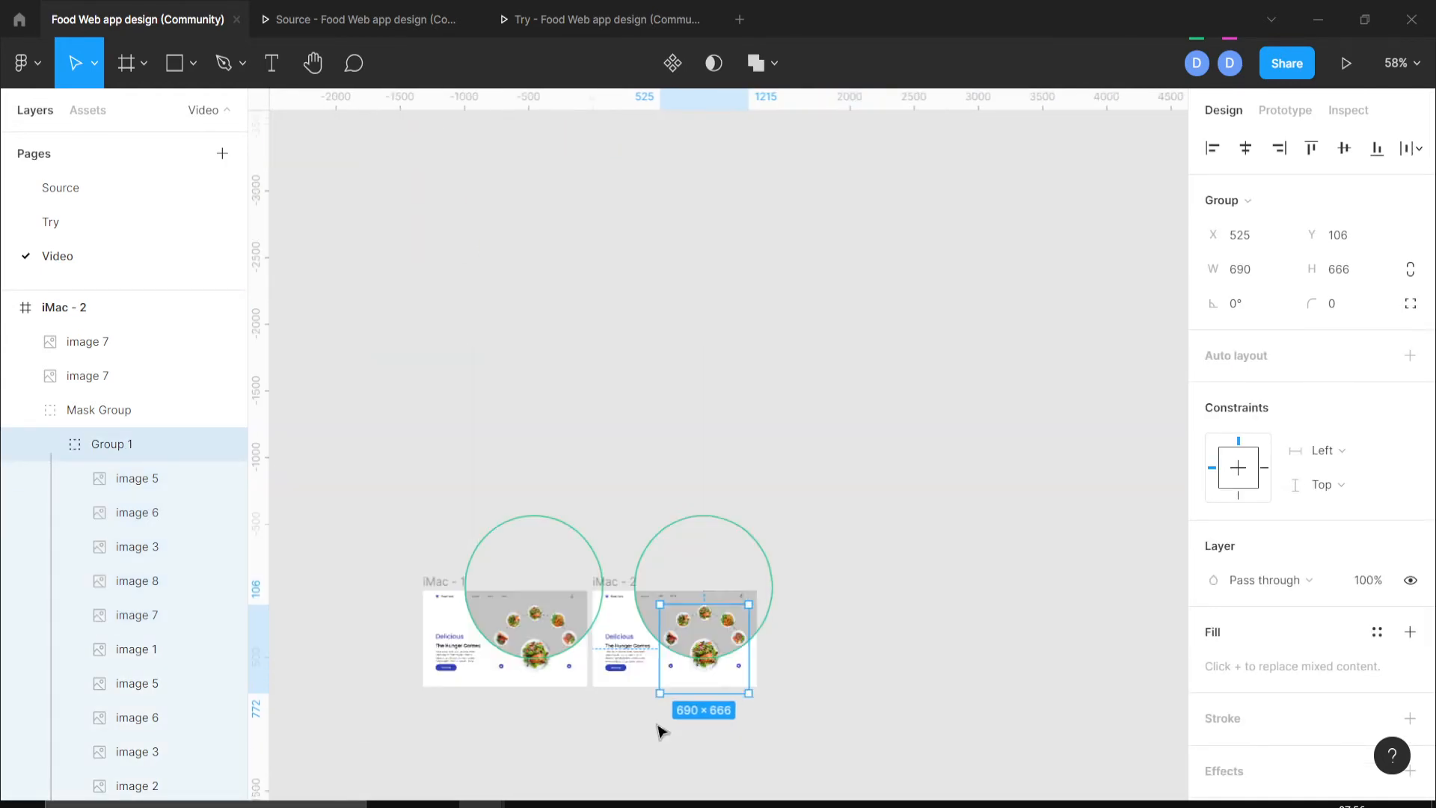
{"action": "scroll", "coordinate": [661, 731], "scroll_direction": "up", "scroll_amount": 5, "text": "ctrl"}
{"action": "scroll", "coordinate": [662, 732], "scroll_direction": "down", "scroll_amount": 3, "text": "ctrl"}
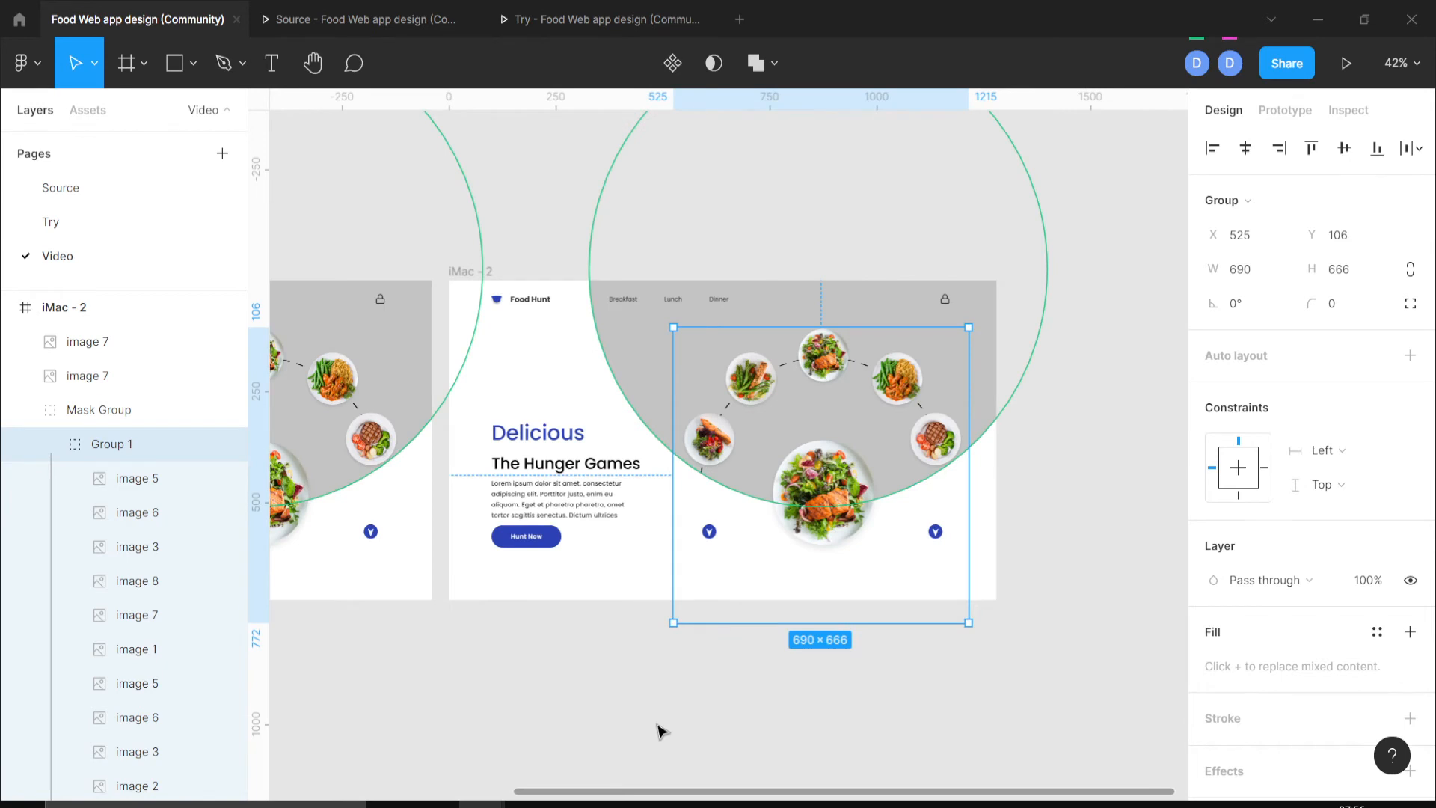
{"action": "left_click", "coordinate": [1246, 299]}
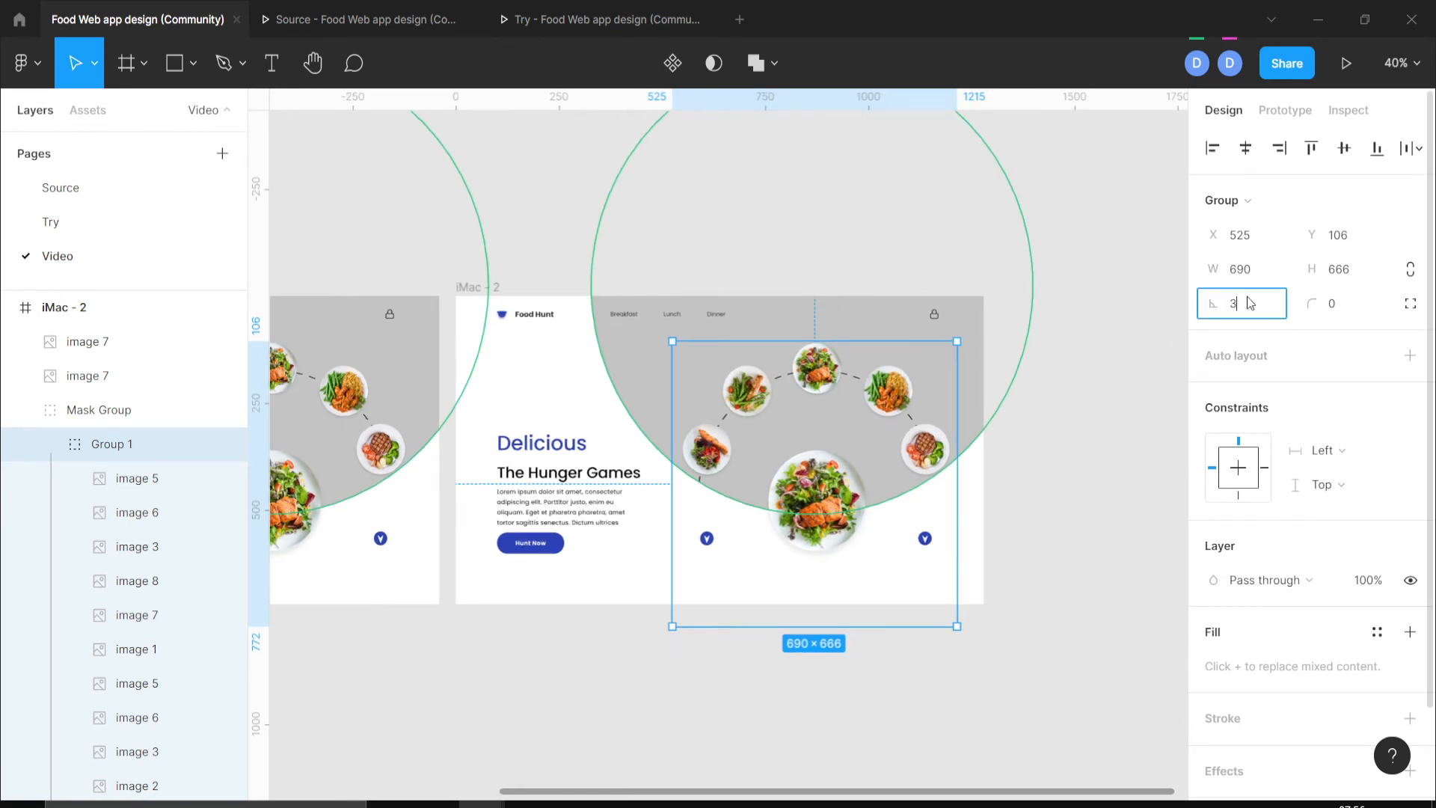
{"action": "key", "text": "Return"}
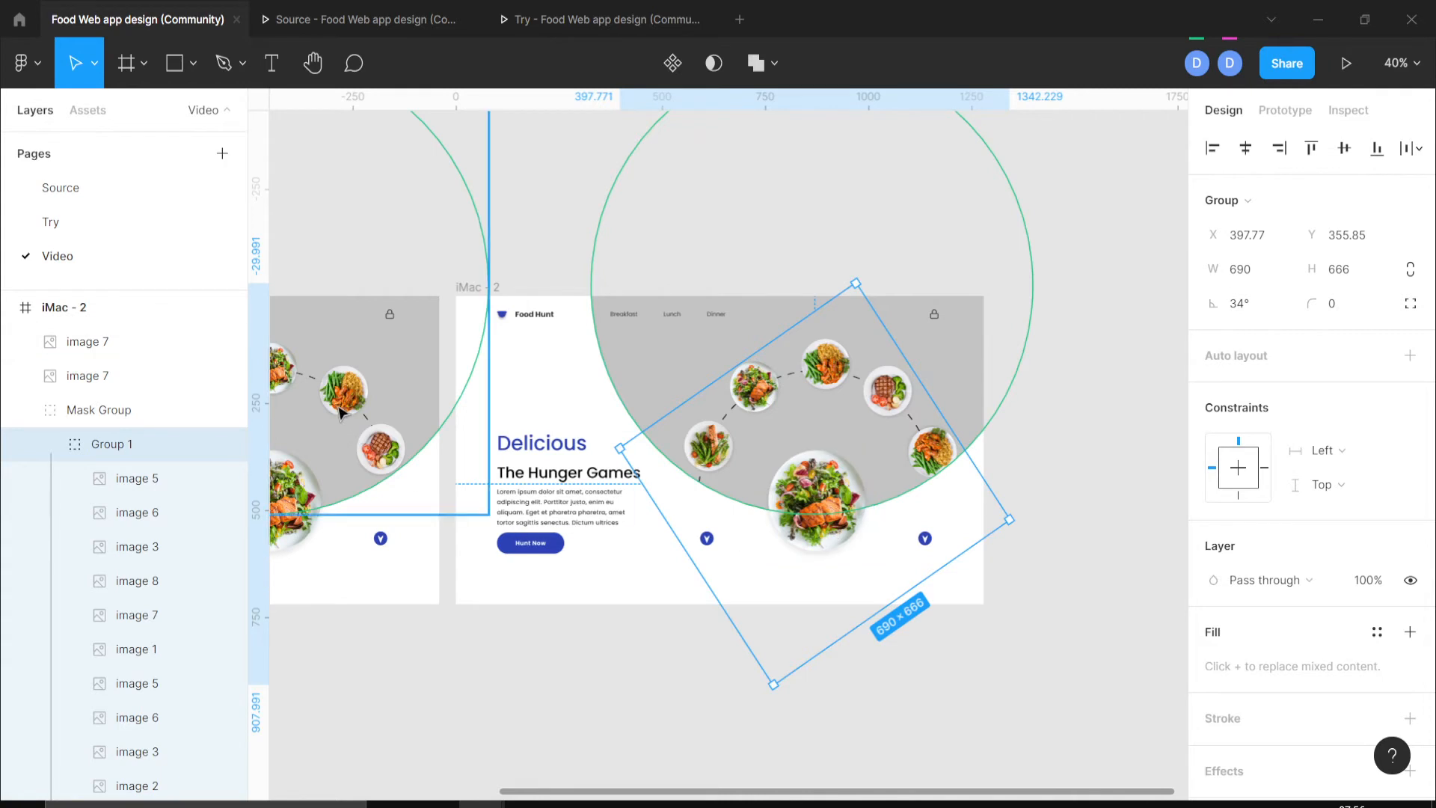
Hide and show again the topmost image 7 layer of iMac - 2 to identify which center dish it is.
{"action": "scroll", "coordinate": [340, 411], "scroll_direction": "left", "scroll_amount": 3}
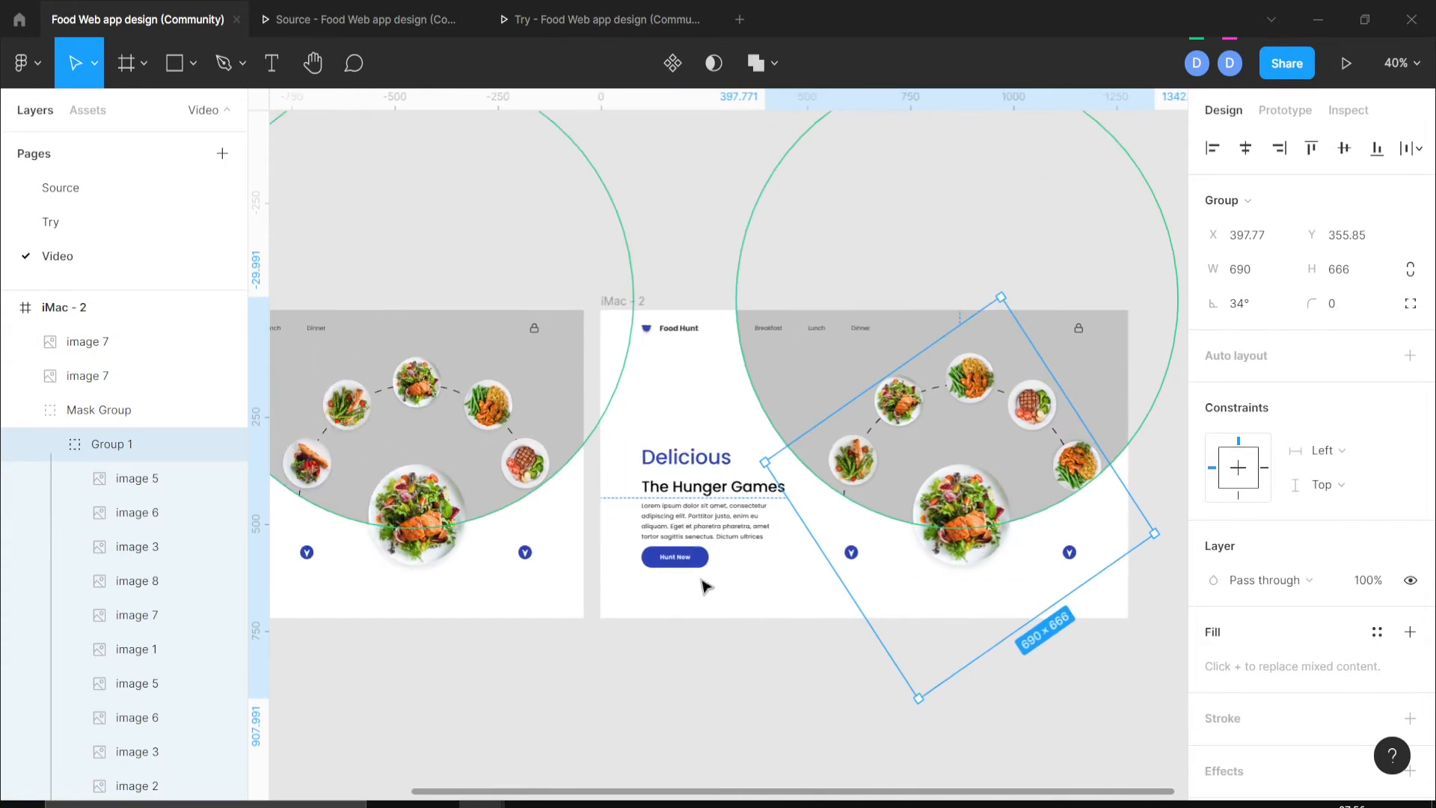
{"action": "left_click", "coordinate": [225, 342]}
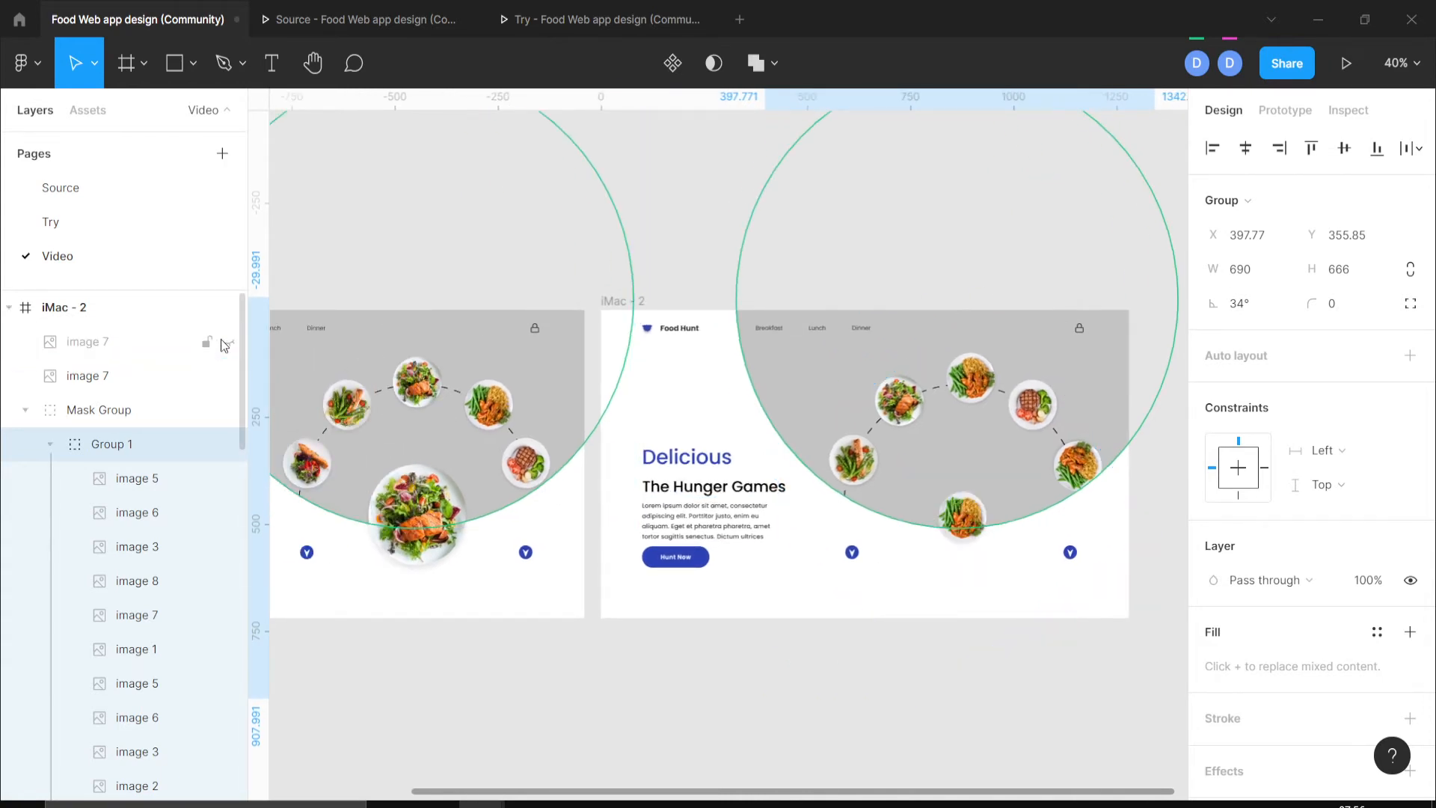
{"action": "left_click", "coordinate": [226, 343]}
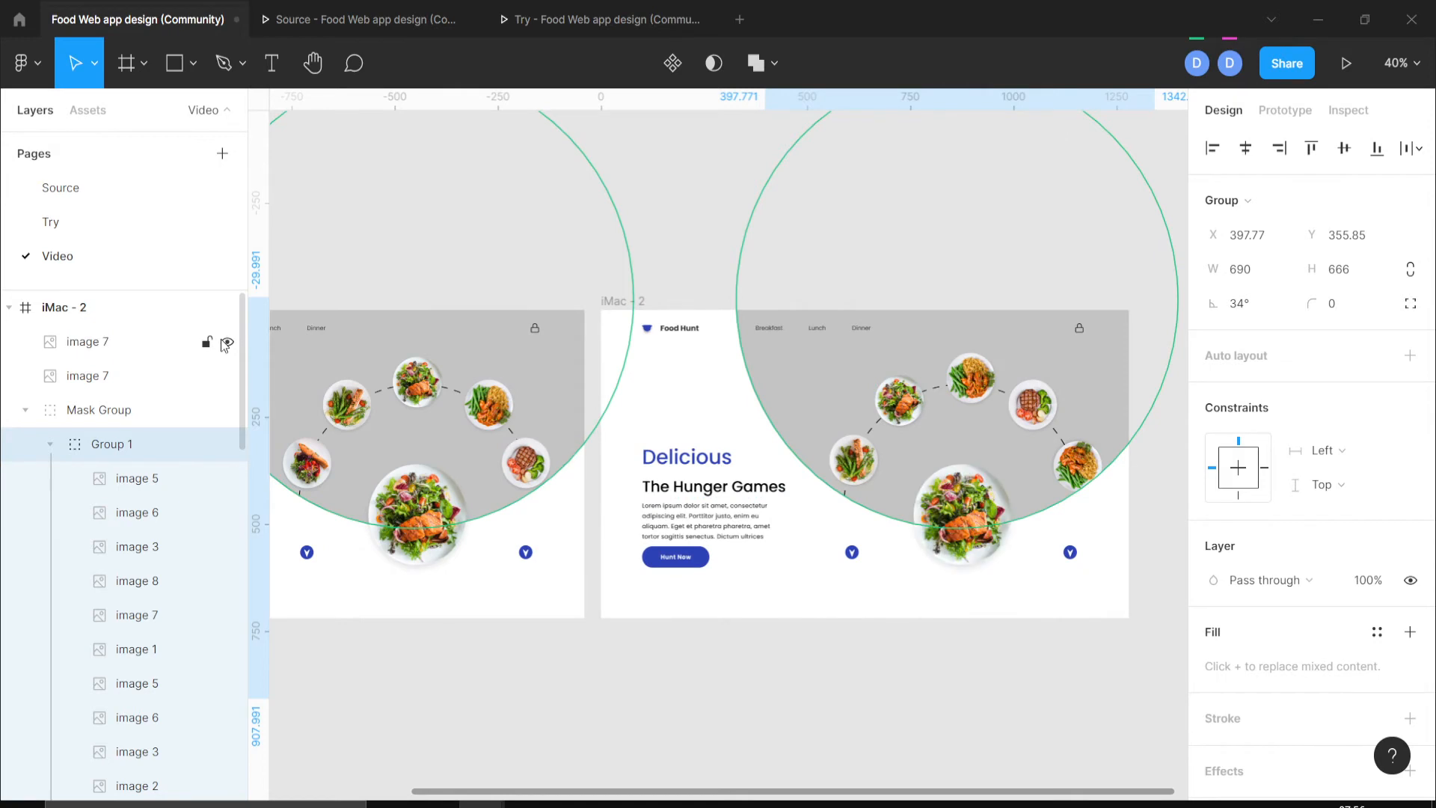
Rename the large center salad image in iMac - 2 from image 7 to "iup".
{"action": "left_click", "coordinate": [141, 339]}
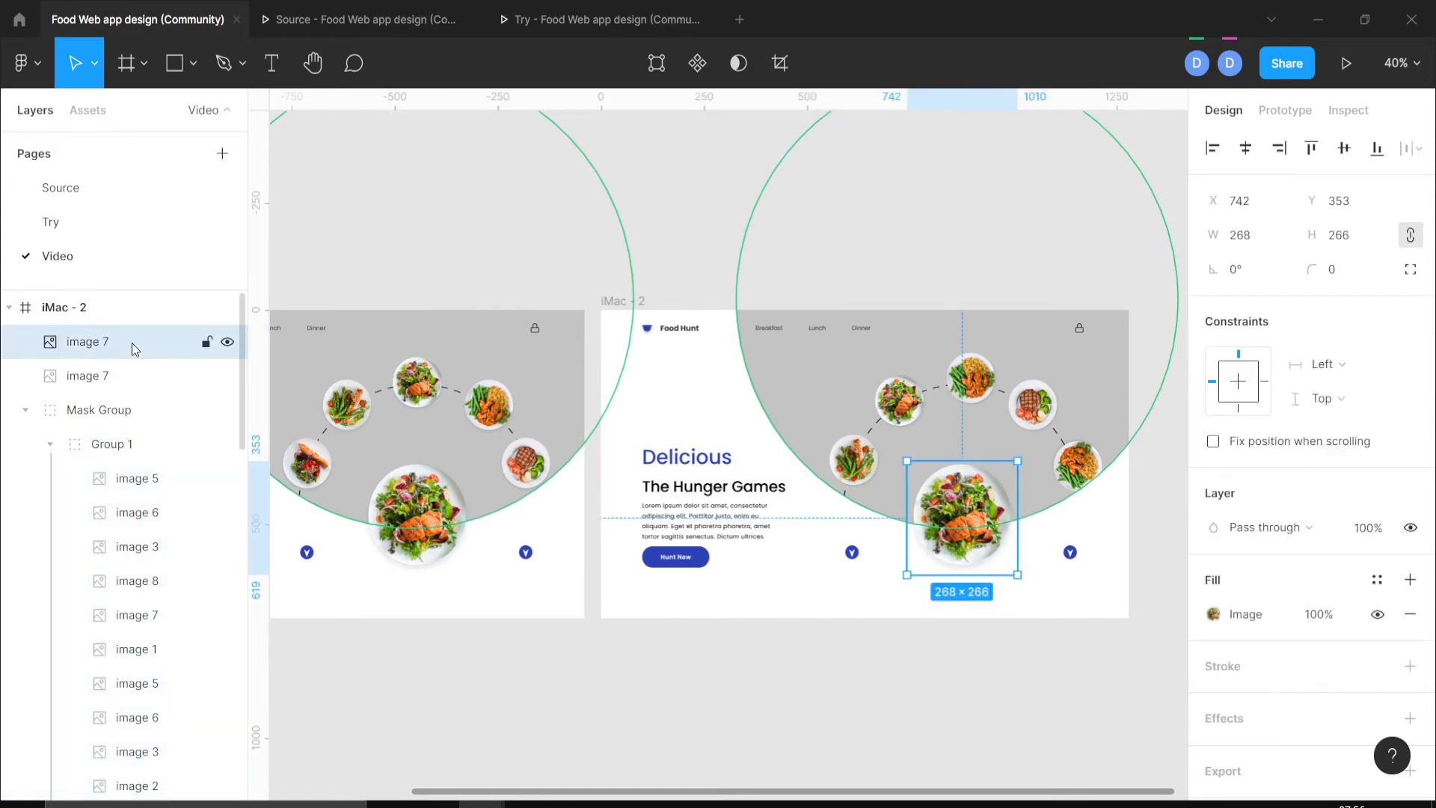
{"action": "double_click", "coordinate": [135, 346]}
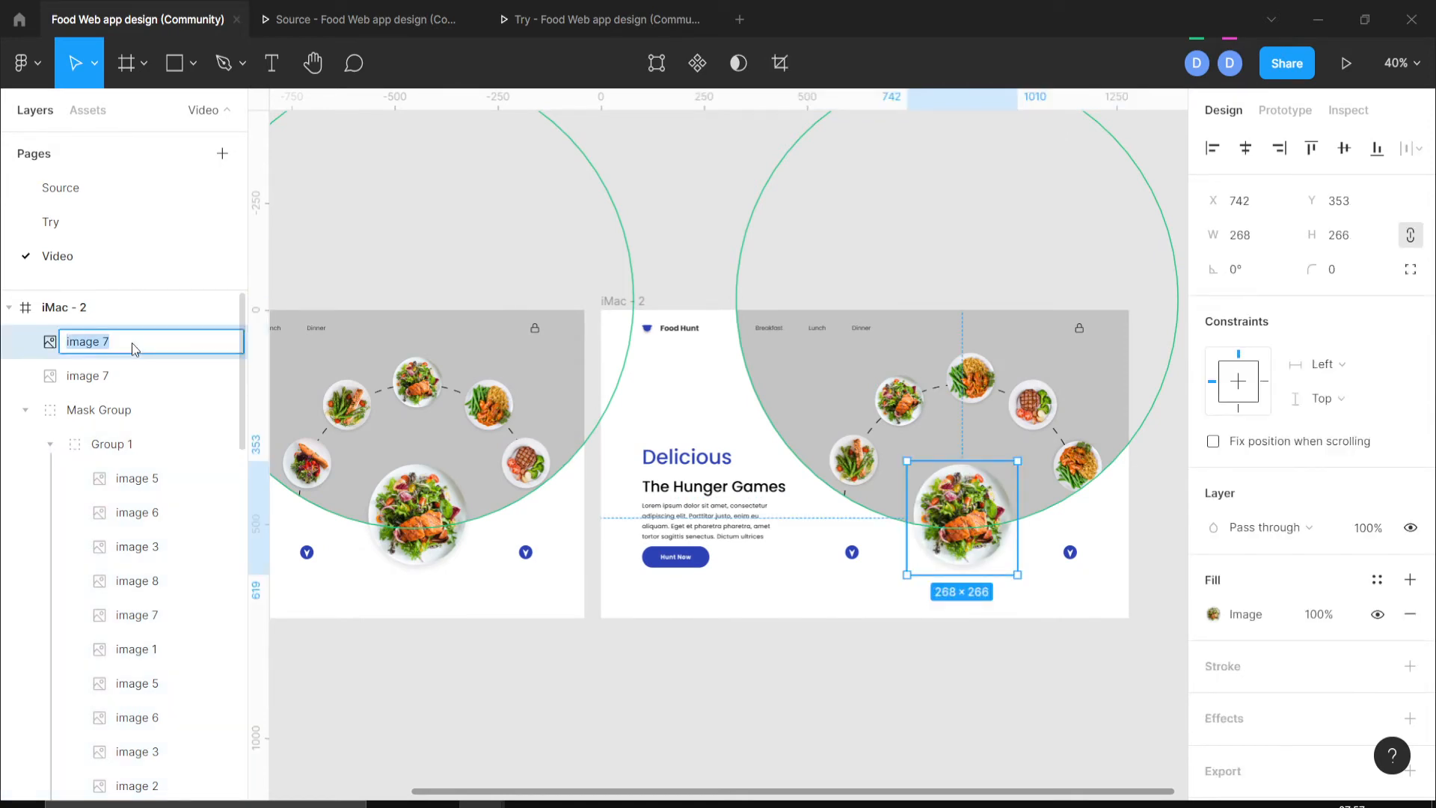
{"action": "left_click", "coordinate": [133, 342]}
{"action": "key", "text": "BackSpace"}
{"action": "key", "text": "BackSpace"}
{"action": "key", "text": "BackSpace"}
{"action": "key", "text": "BackSpace"}
{"action": "key", "text": "BackSpace"}
{"action": "type", "text": "up"}
Rename the small 133 × 133 dish image hidden behind the center salad in iMac - 2 to "down".
{"action": "left_click", "coordinate": [116, 369]}
{"action": "double_click", "coordinate": [116, 369]}
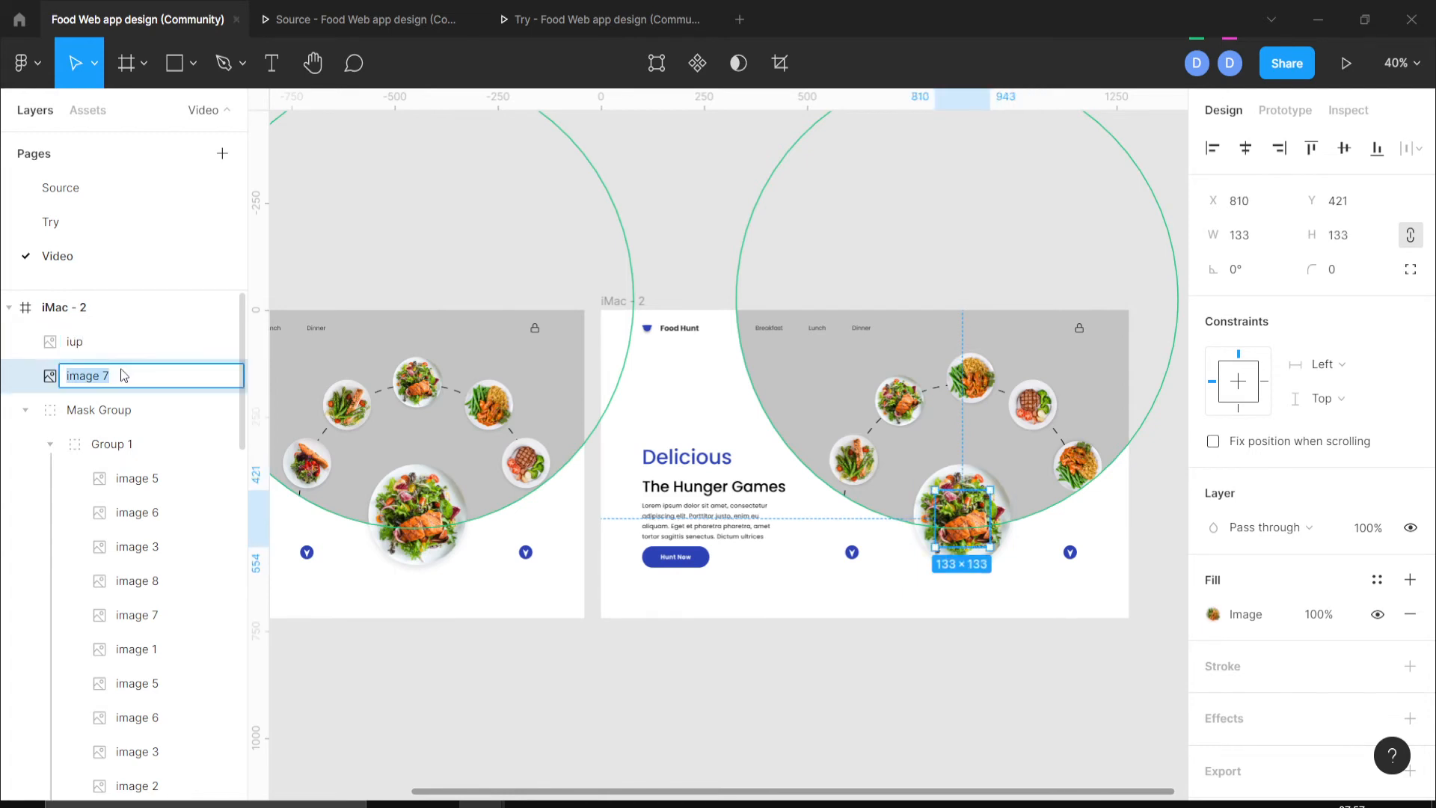
{"action": "type", "text": "down"}
{"action": "key", "text": "Return"}
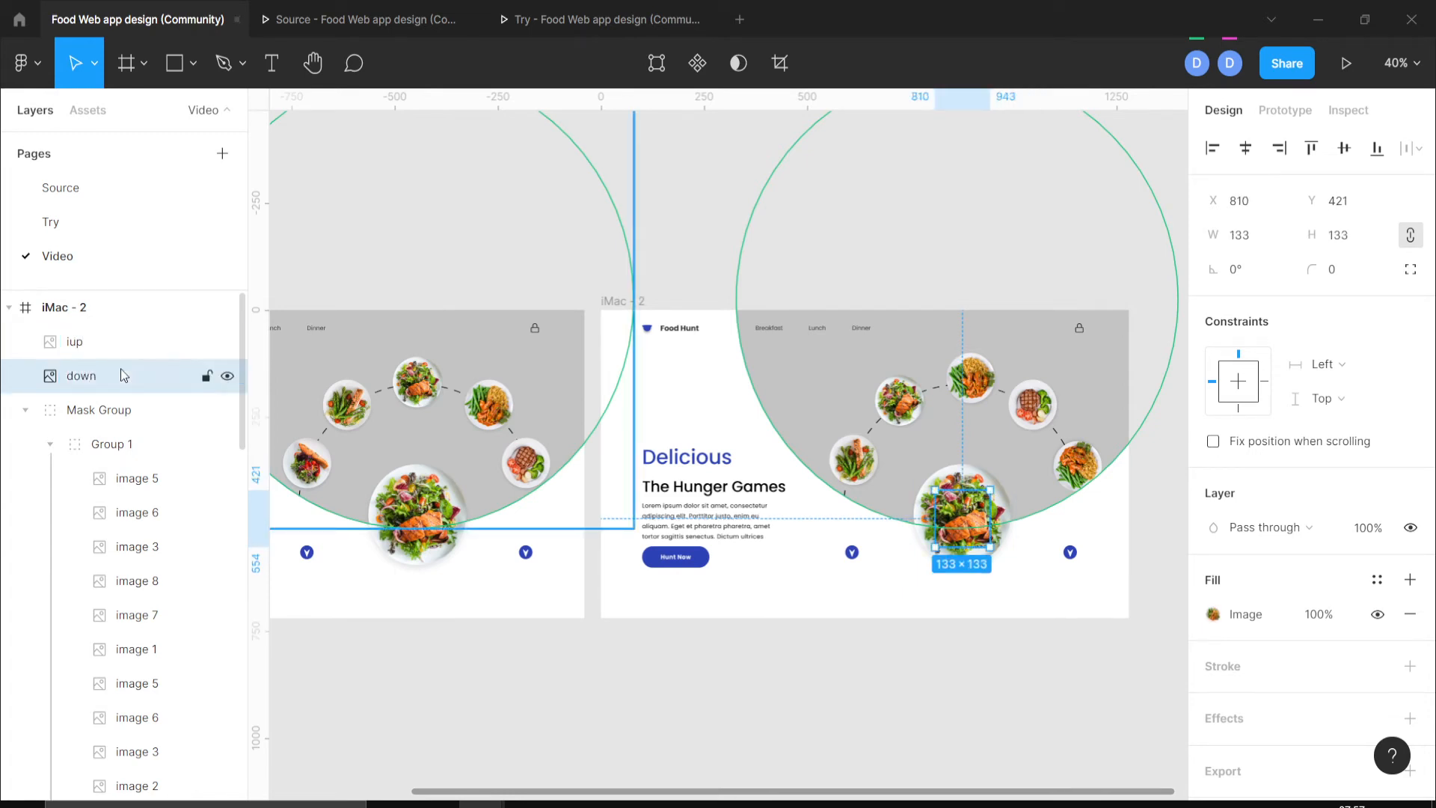
Place the "down" layer above "iup" in iMac - 2, enlarge its dish to 262 × 262 and position it at X 742, Y 353.
{"action": "left_click_drag", "start_coordinate": [84, 381], "coordinate": [87, 339]}
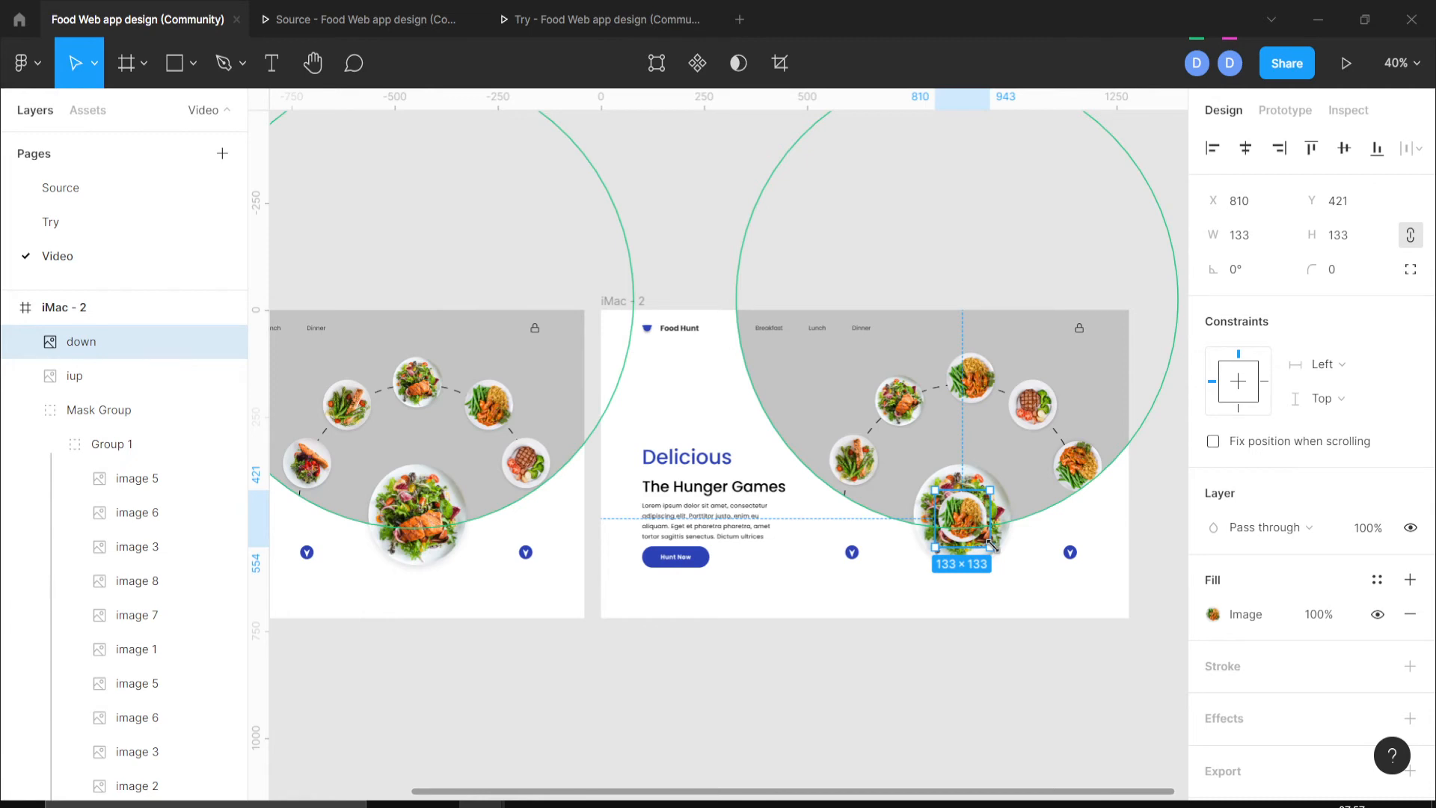
{"action": "mouse_move", "coordinate": [991, 547]}
{"action": "left_mouse_down"}
{"action": "mouse_move", "coordinate": [1005, 561]}
{"action": "mouse_move", "coordinate": [971, 537]}
{"action": "mouse_move", "coordinate": [1008, 569]}
{"action": "left_mouse_up"}
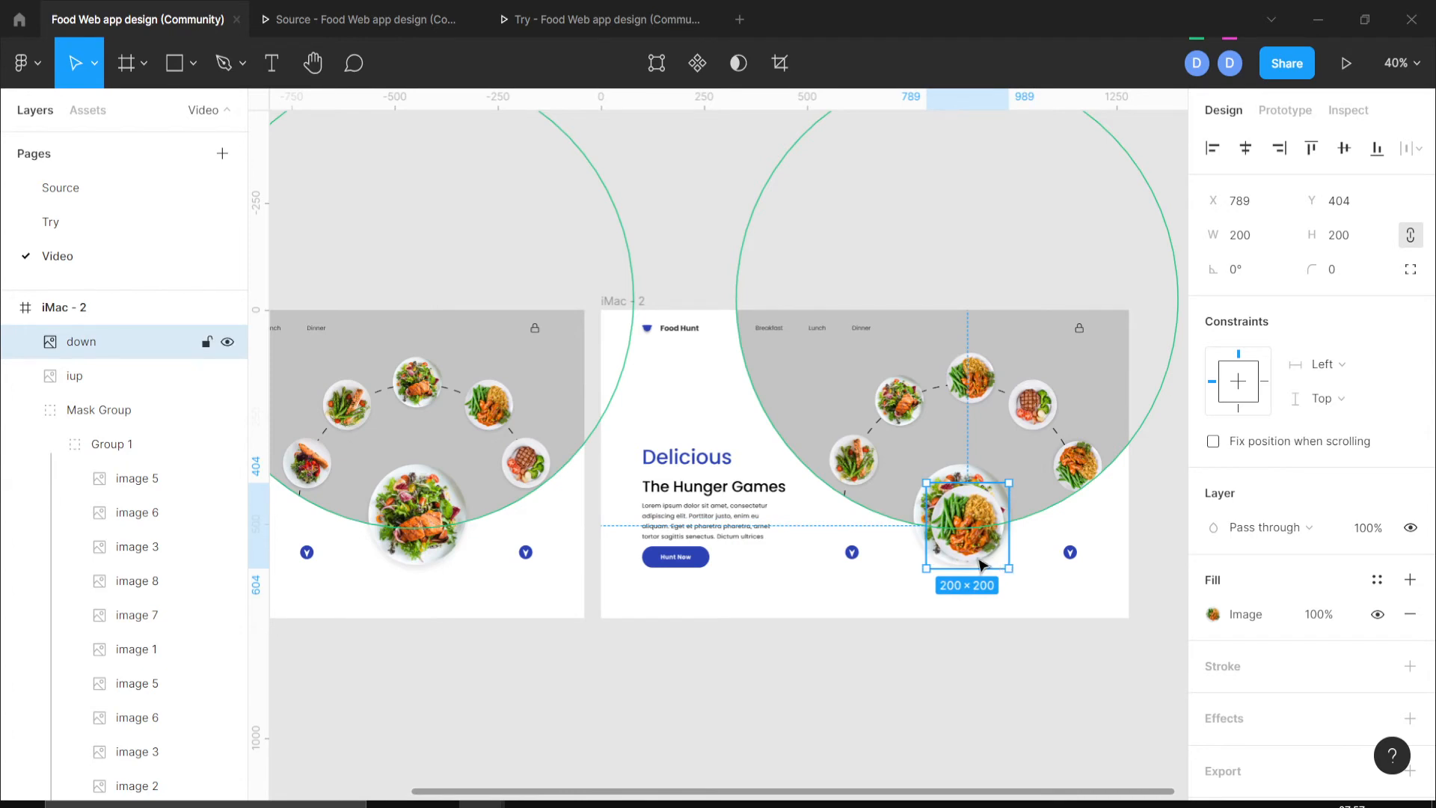
{"action": "left_click_drag", "start_coordinate": [975, 551], "coordinate": [1016, 574]}
{"action": "key", "text": "shift"}
{"action": "key", "text": "shift"}
{"action": "key", "text": "shift"}
{"action": "key", "text": "shift"}
{"action": "key", "text": "shift"}
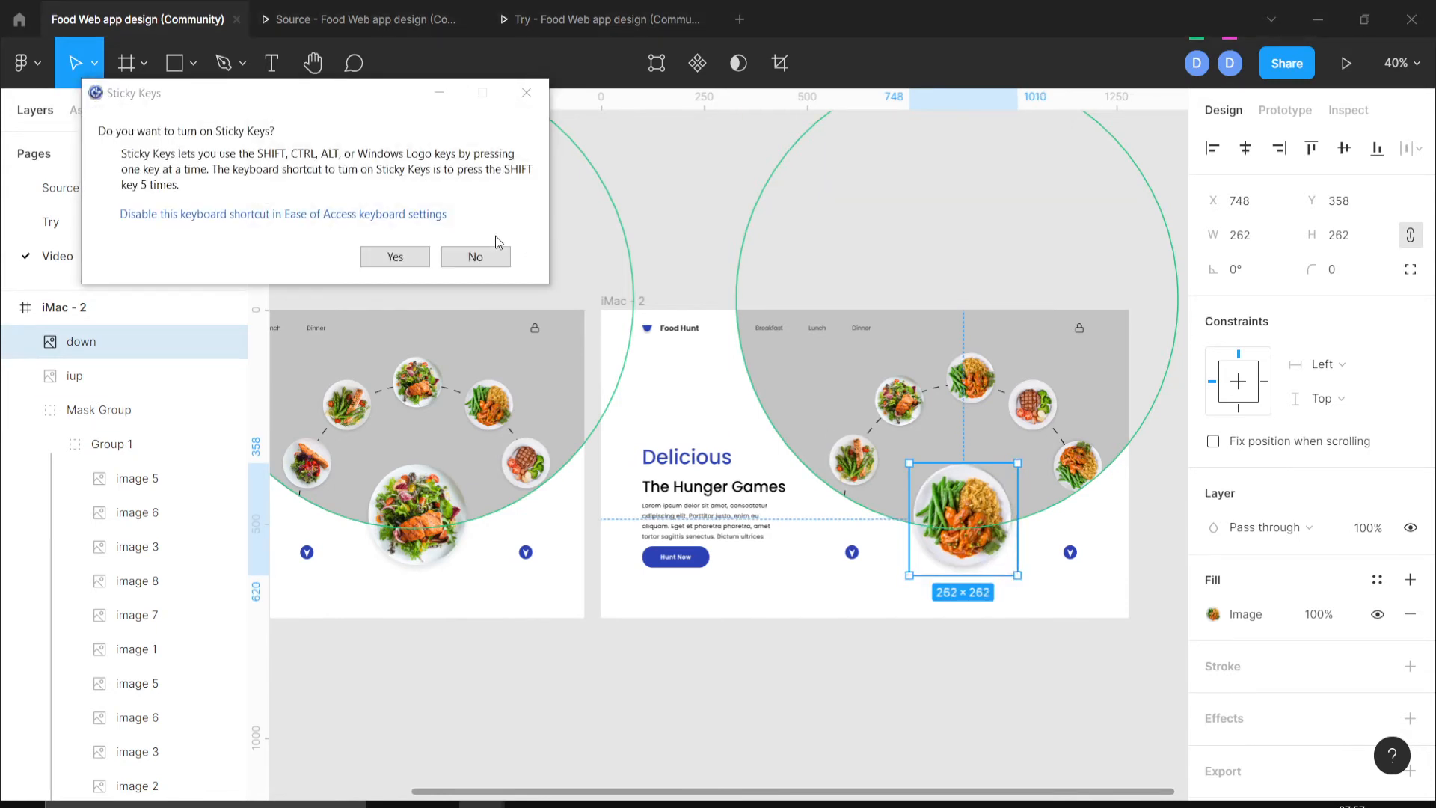
{"action": "left_click", "coordinate": [491, 256]}
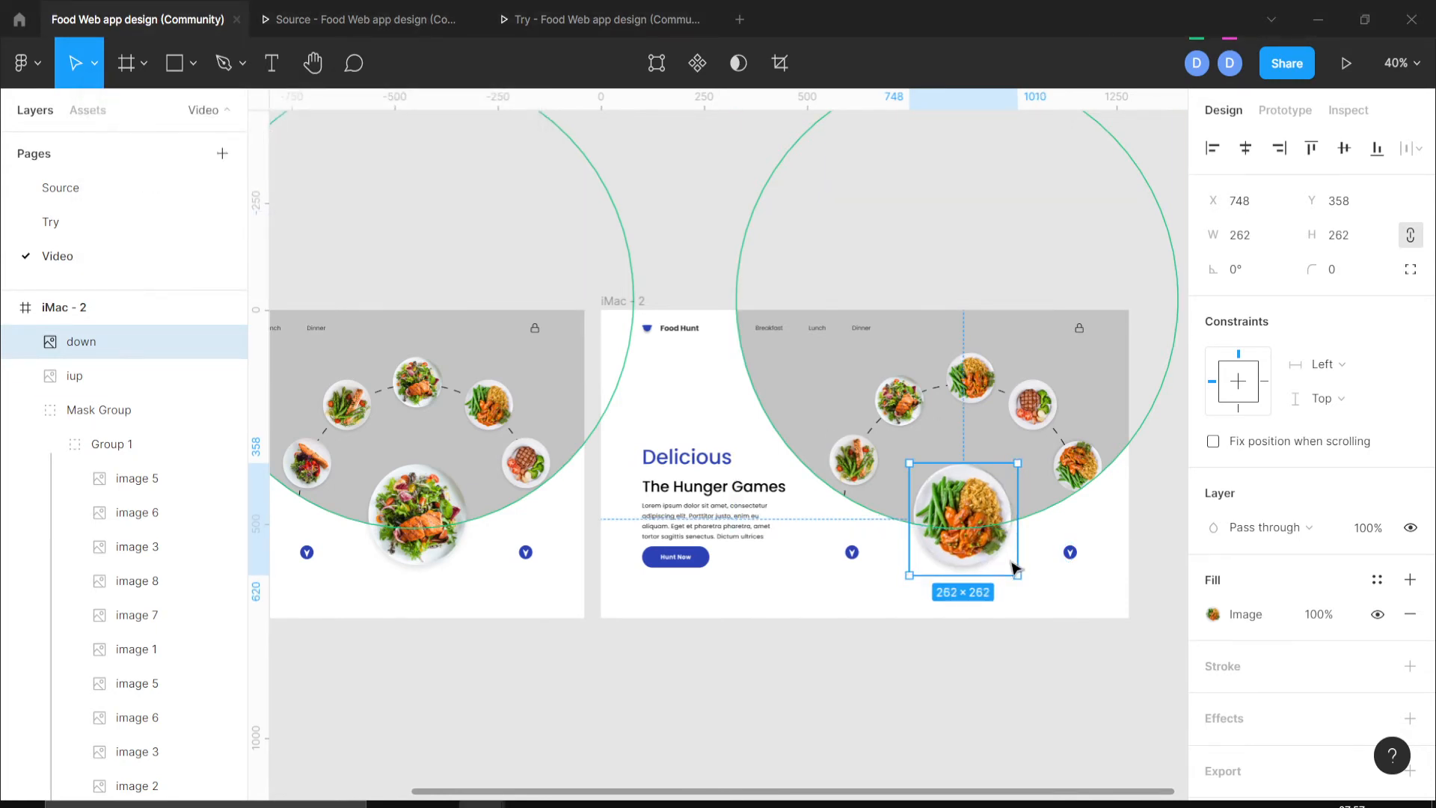
{"action": "left_click_drag", "start_coordinate": [975, 559], "coordinate": [973, 557]}
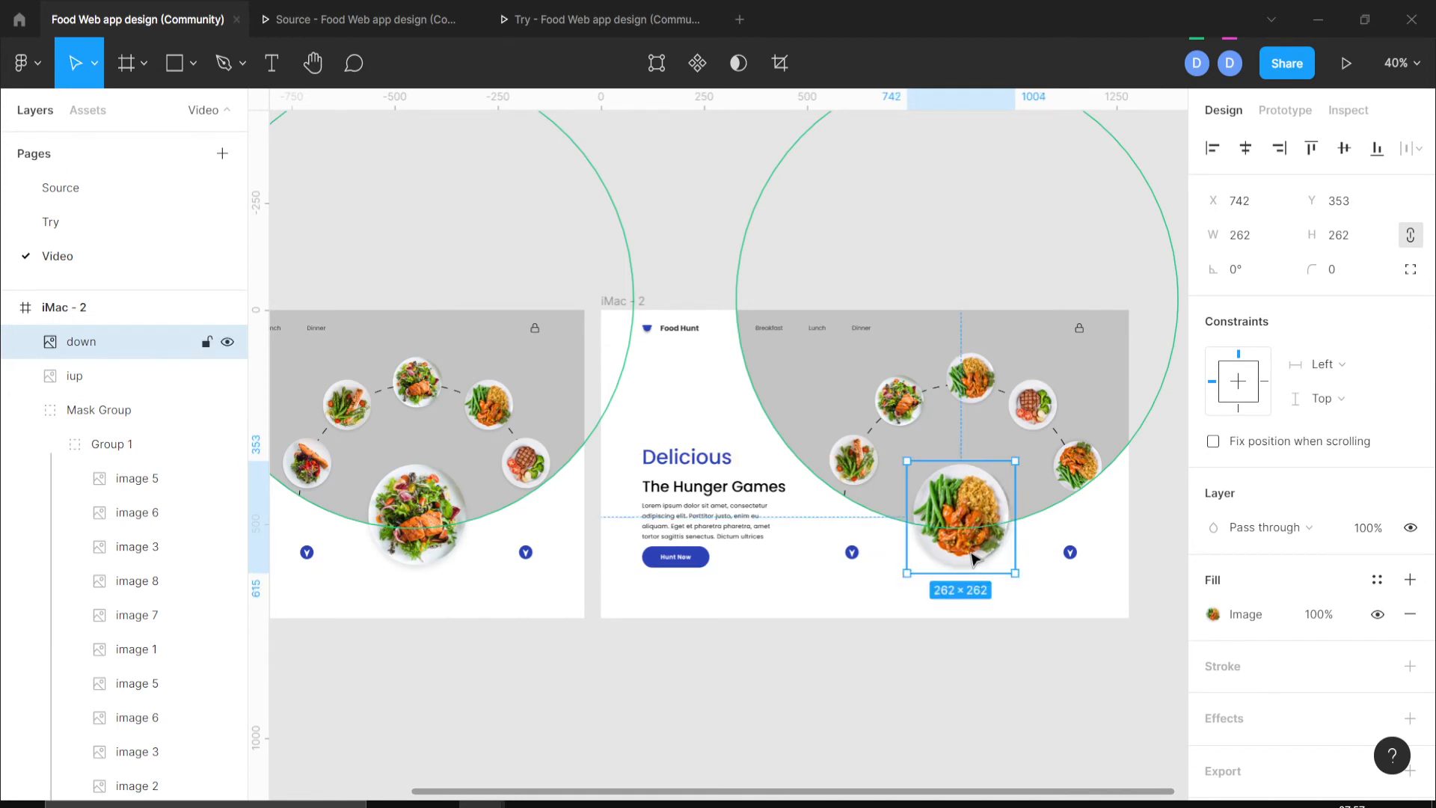
Shrink the "iup" salad to about 110 × 109 and center it horizontally and vertically behind the large "down" dish.
{"action": "left_click", "coordinate": [149, 381]}
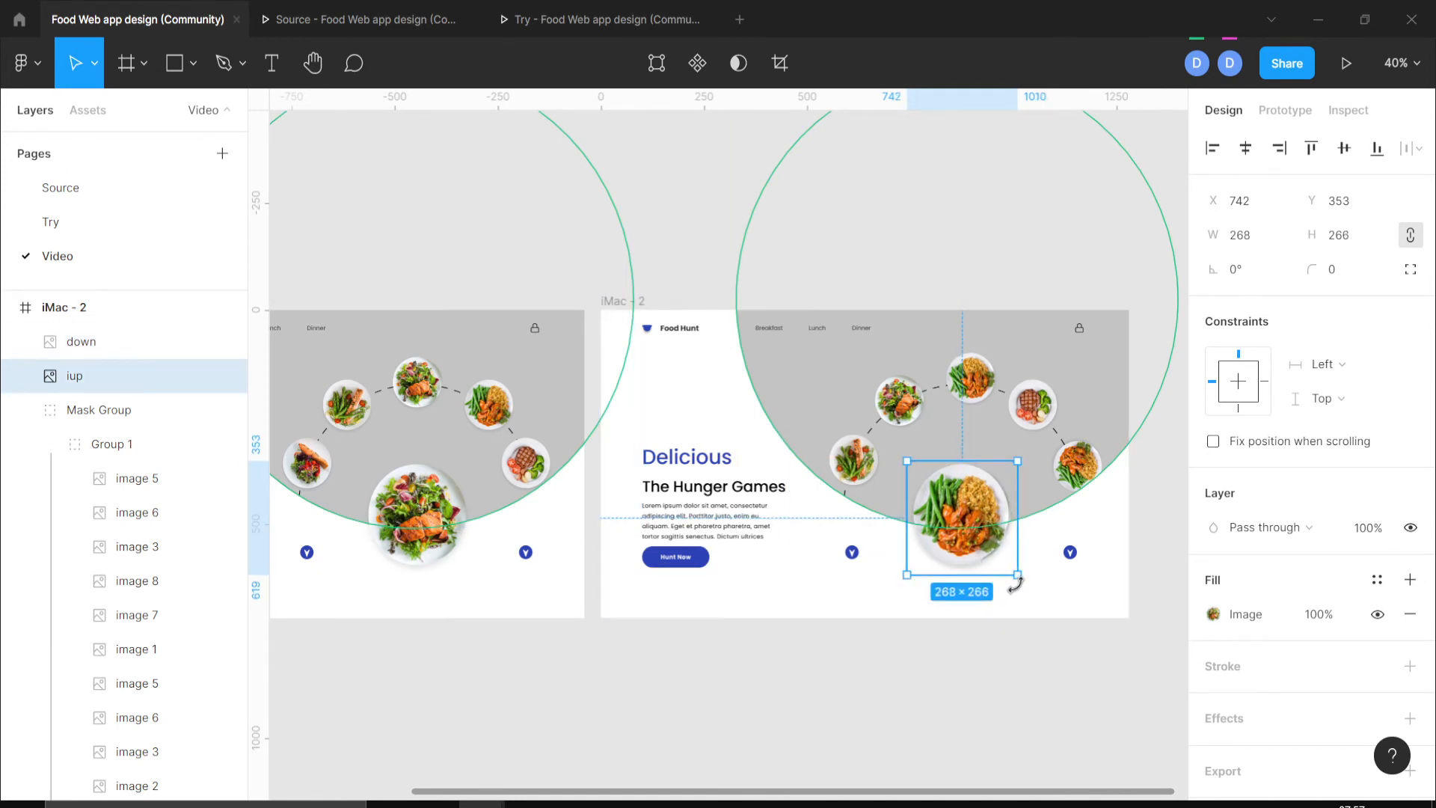
{"action": "left_click_drag", "start_coordinate": [1017, 574], "coordinate": [960, 516]}
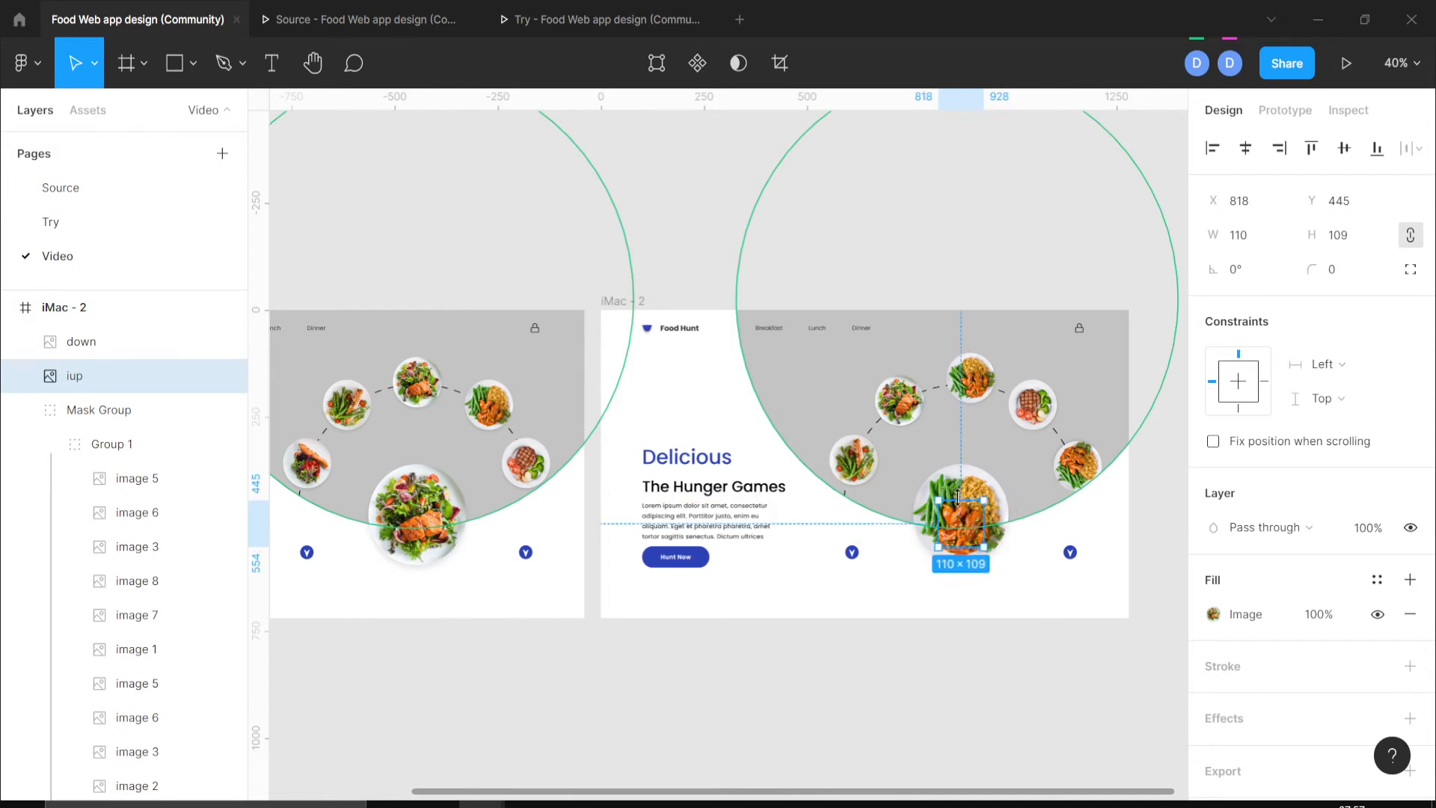
{"action": "left_click", "coordinate": [962, 521], "text": "shift"}
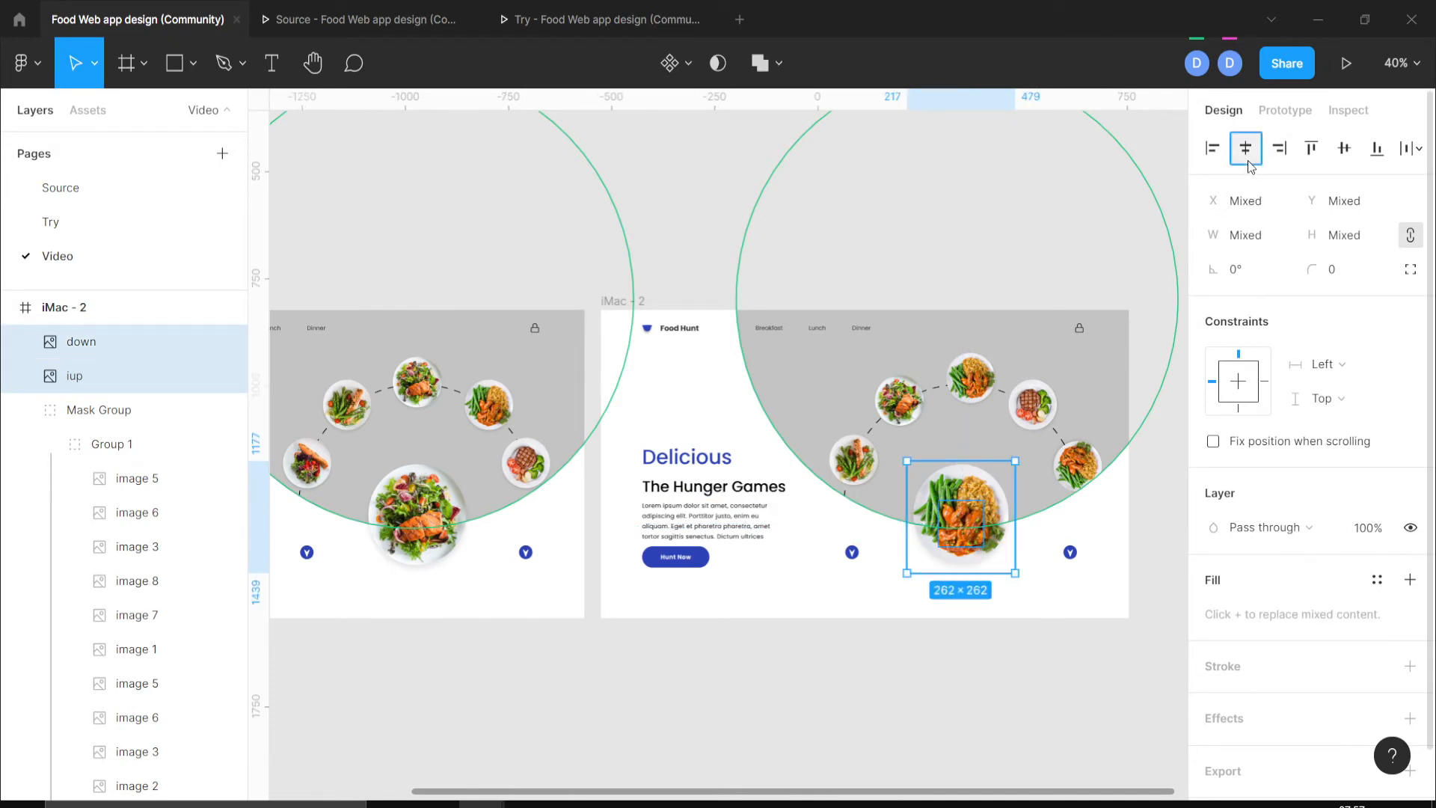
{"action": "left_click", "coordinate": [1344, 148]}
{"action": "left_click", "coordinate": [1113, 702]}
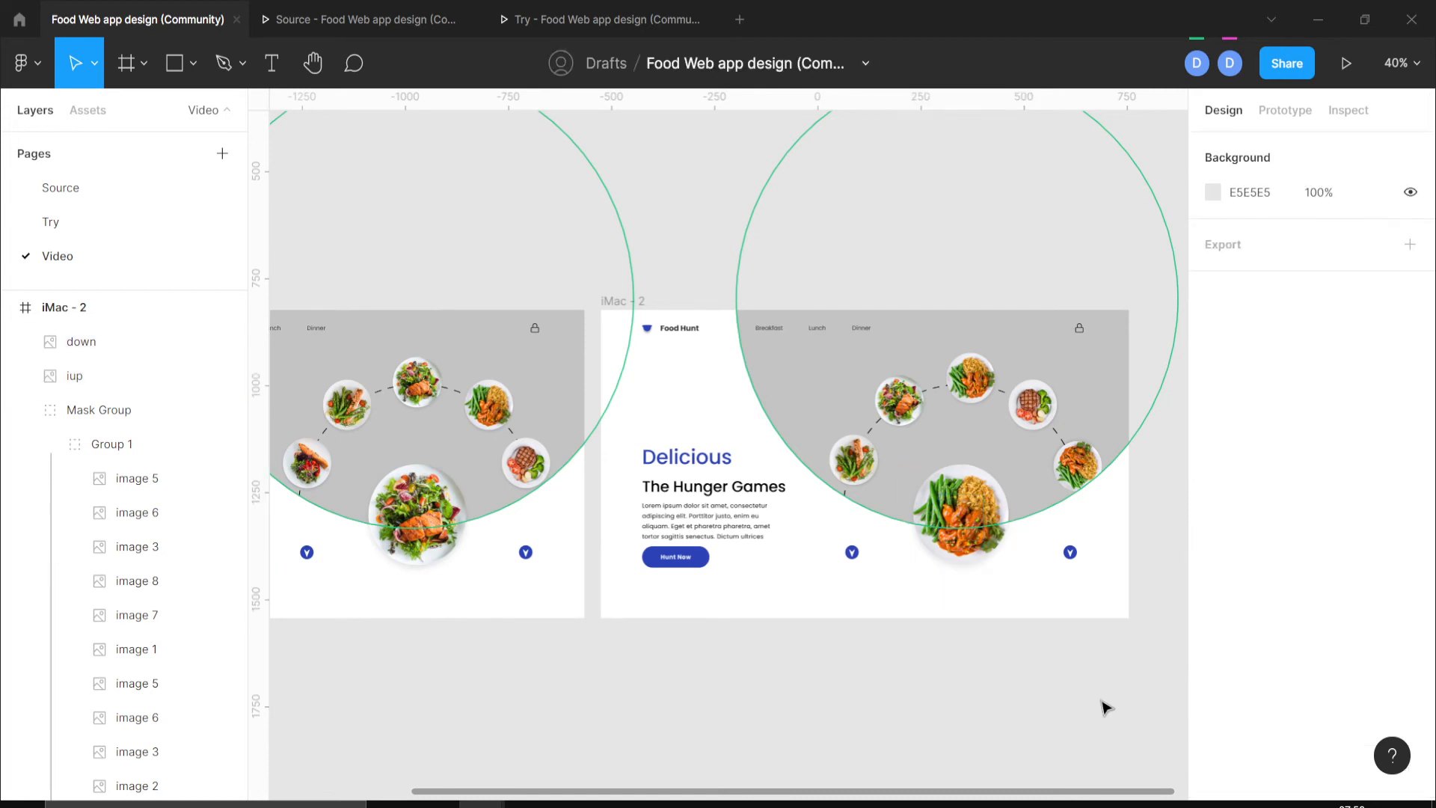
Correct the name of the "iup" layer in iMac - 2 to "up".
{"action": "left_click", "coordinate": [84, 375]}
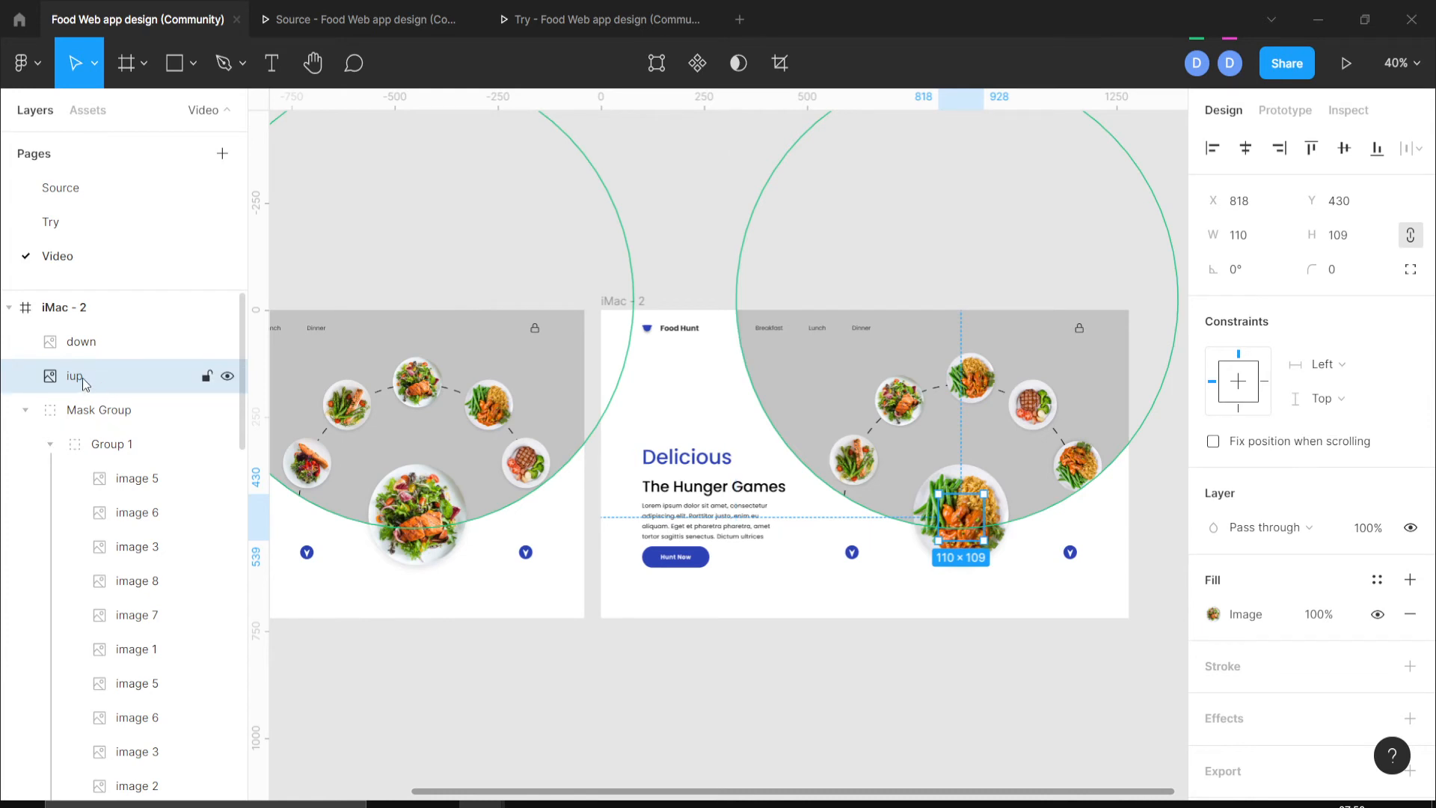
{"action": "double_click", "coordinate": [74, 376]}
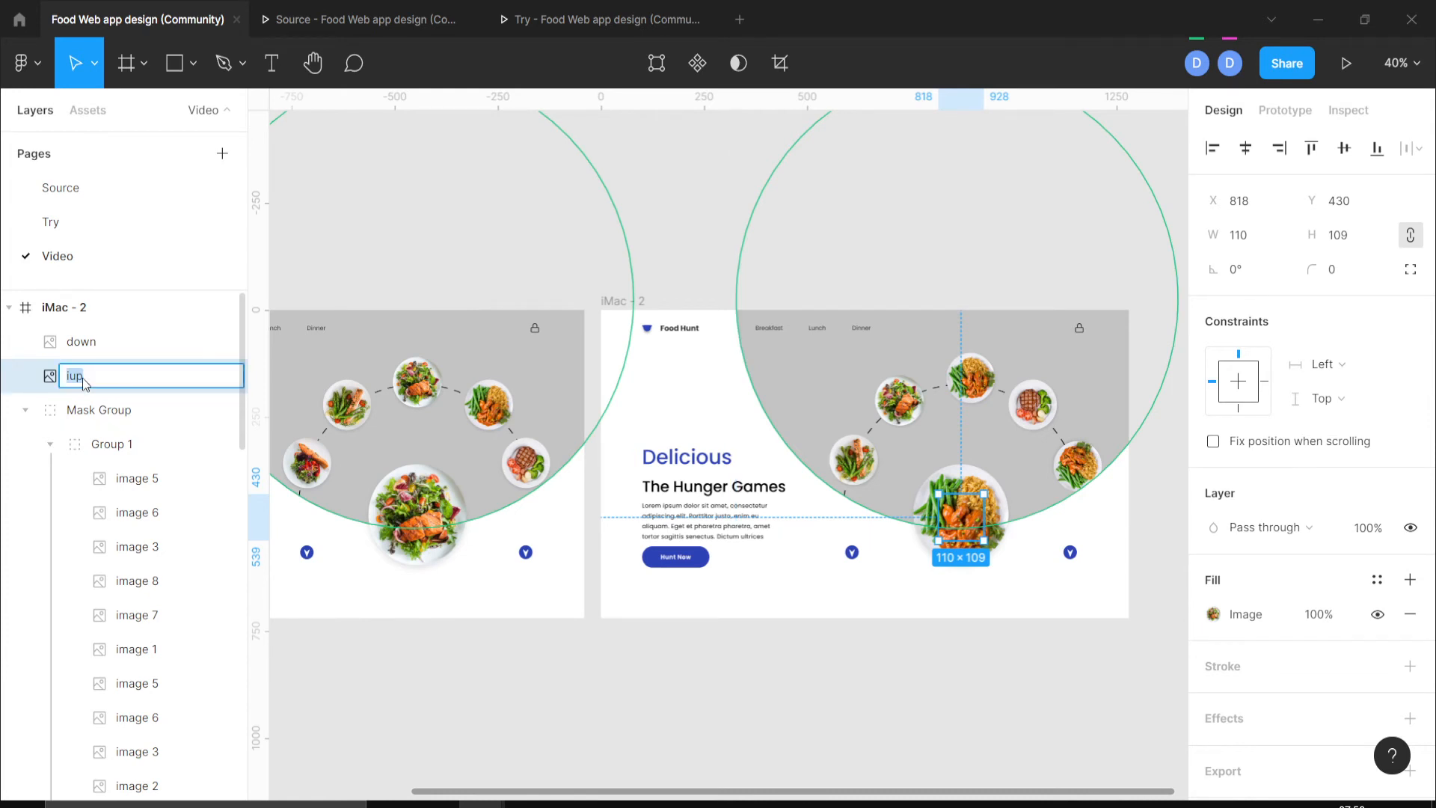
{"action": "key", "text": "Left"}
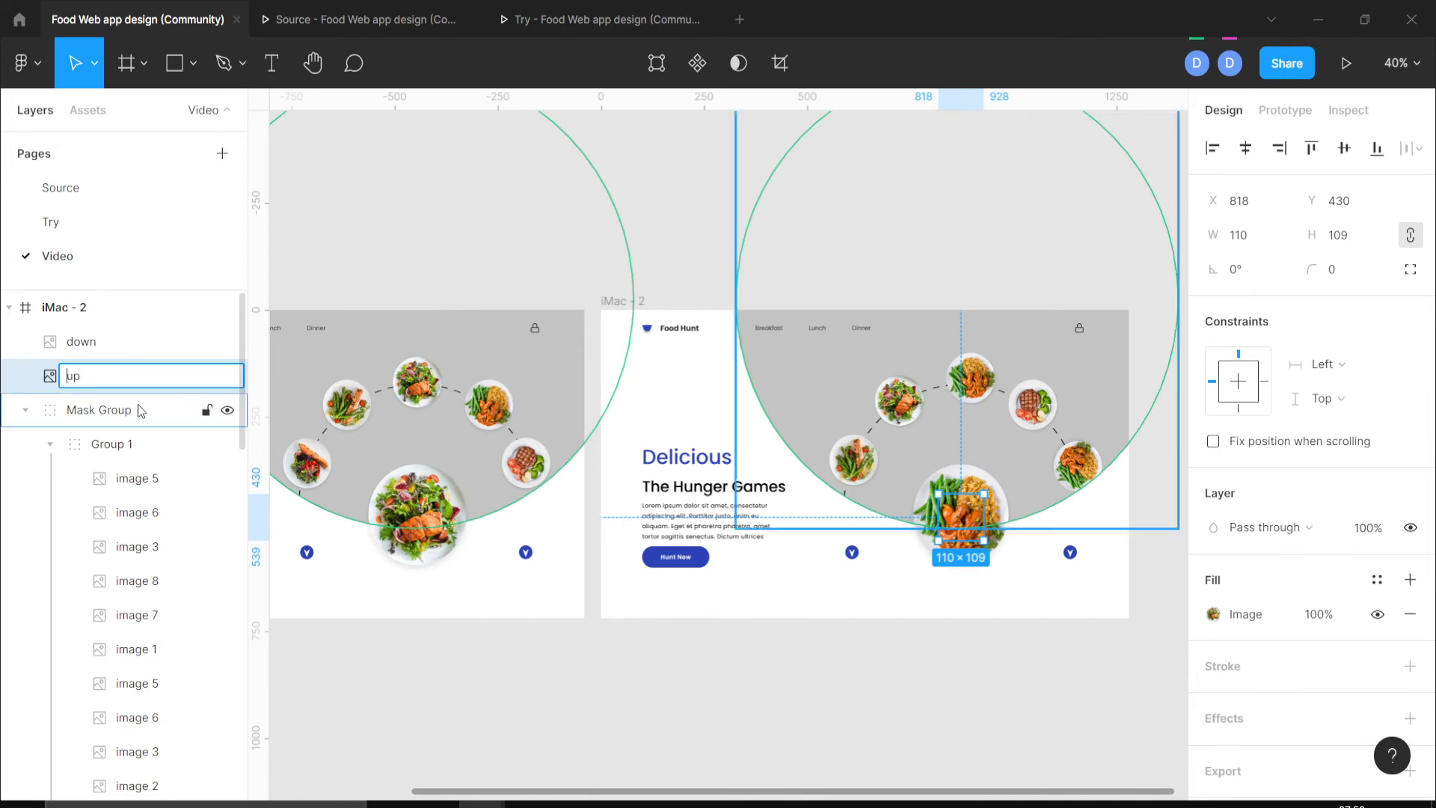
{"action": "left_click", "coordinate": [519, 725]}
In iMac - 1, rename the large center dish image to "up" and the small dish image behind it to "down".
{"action": "scroll", "coordinate": [582, 485], "scroll_direction": "left", "scroll_amount": 3}
{"action": "left_click", "coordinate": [582, 484]}
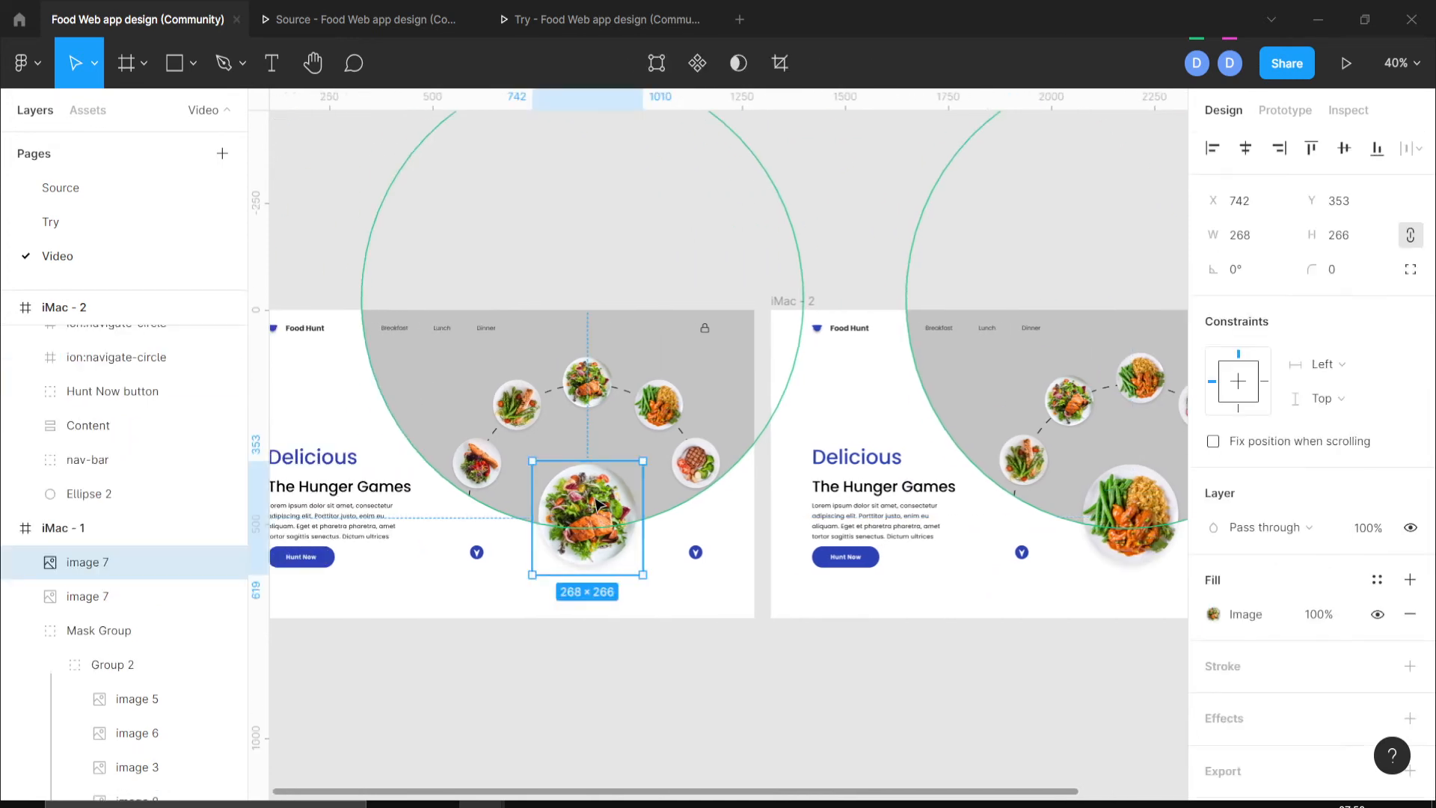
{"action": "double_click", "coordinate": [98, 566]}
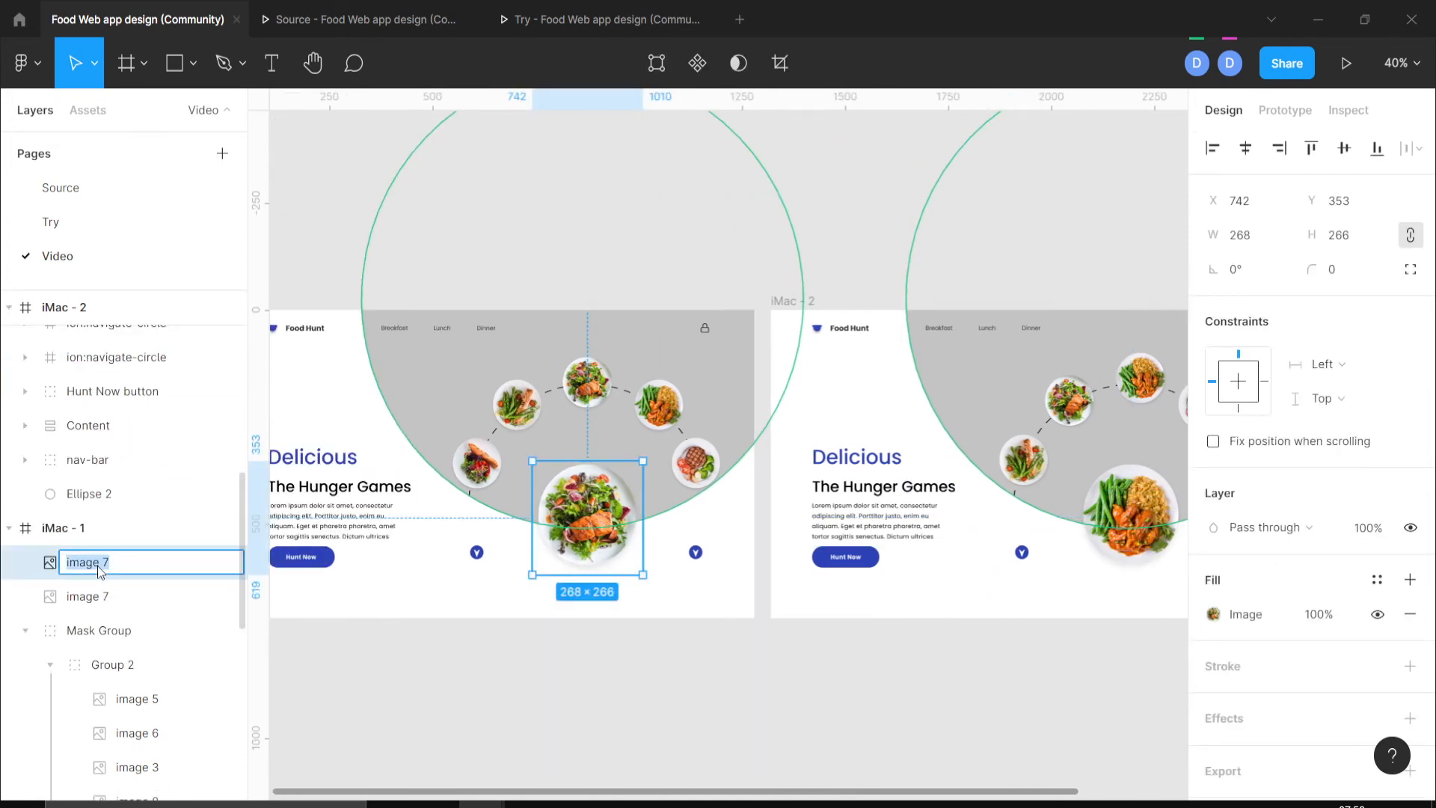
{"action": "type", "text": "up"}
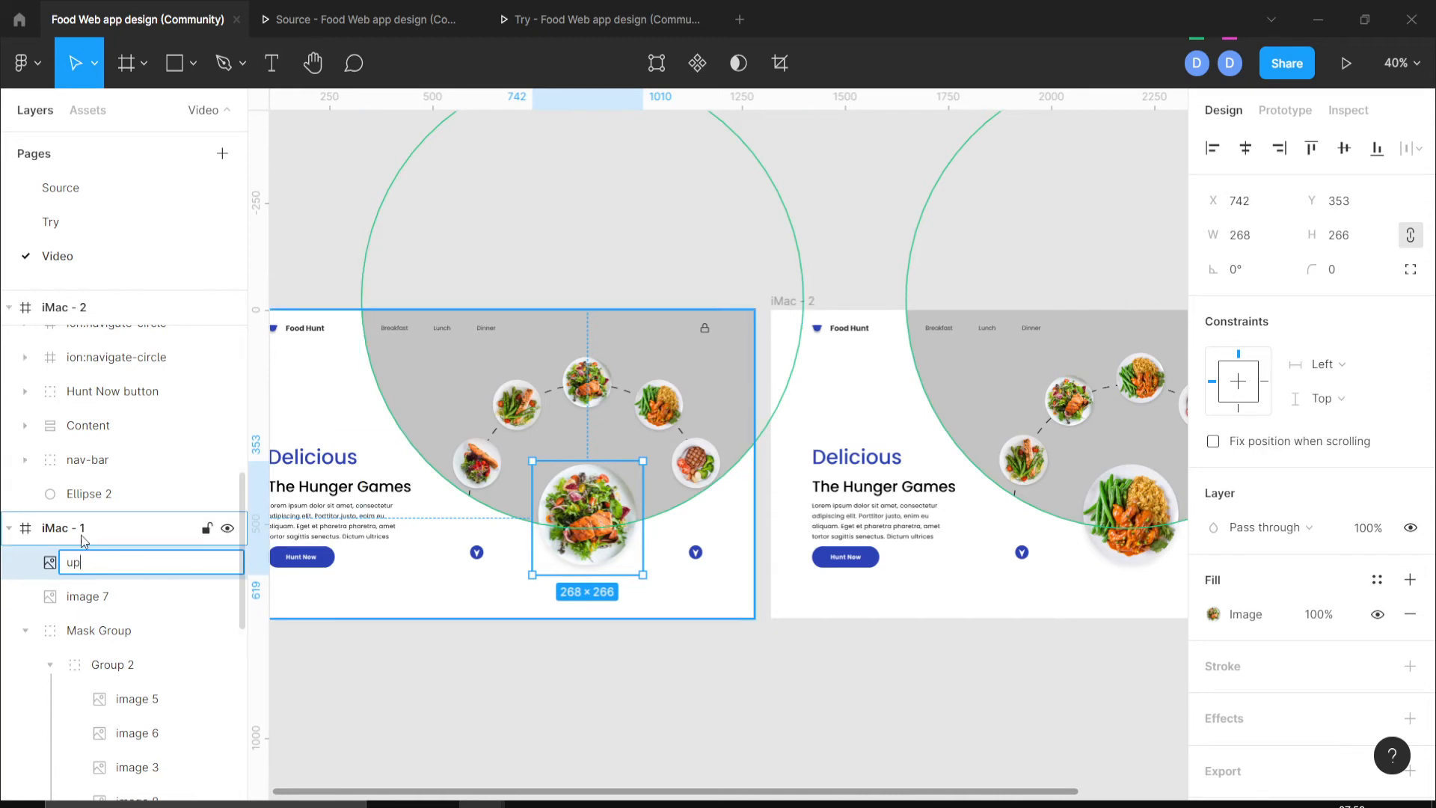
{"action": "left_click", "coordinate": [97, 603]}
{"action": "double_click", "coordinate": [88, 596]}
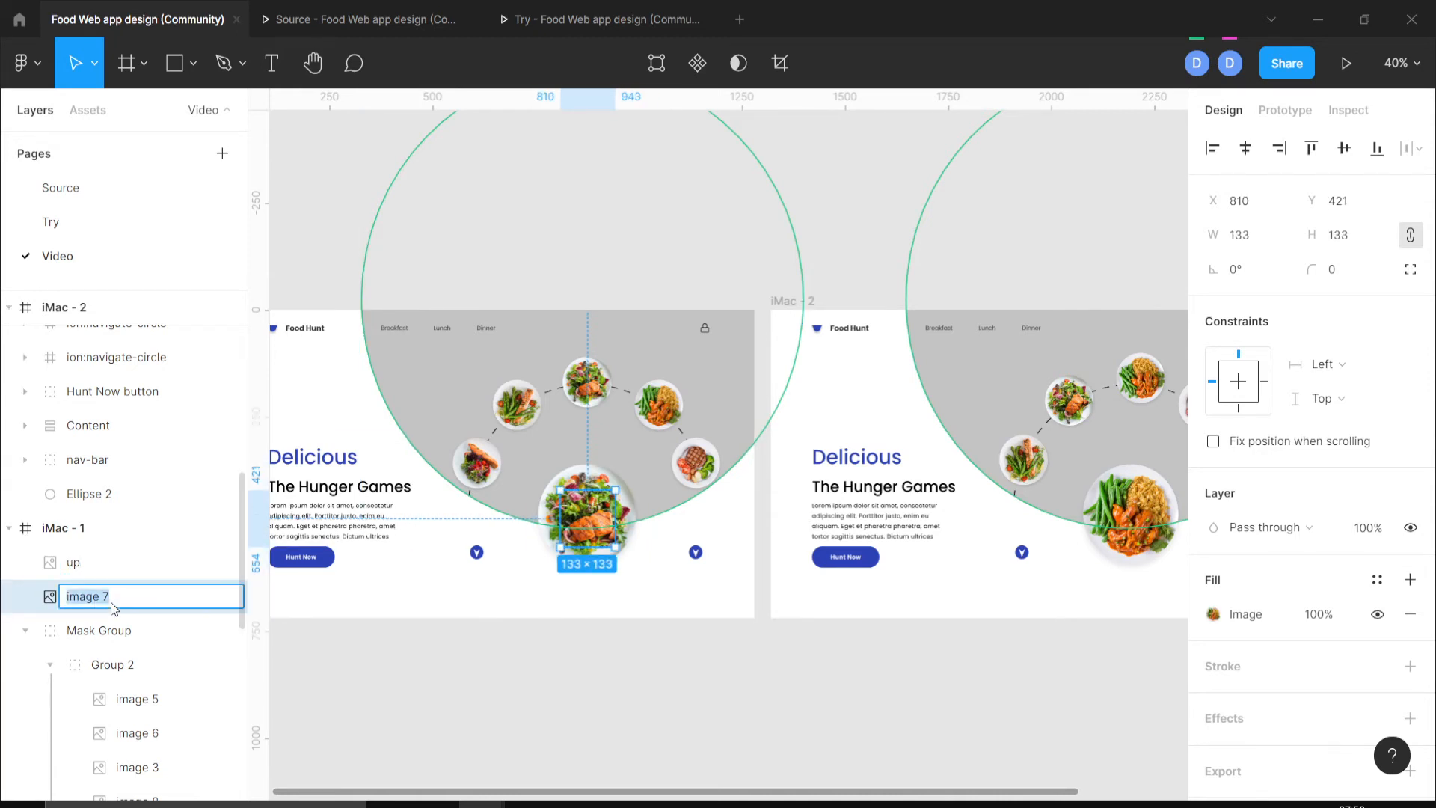
{"action": "type", "text": "down"}
{"action": "key", "text": "Return"}
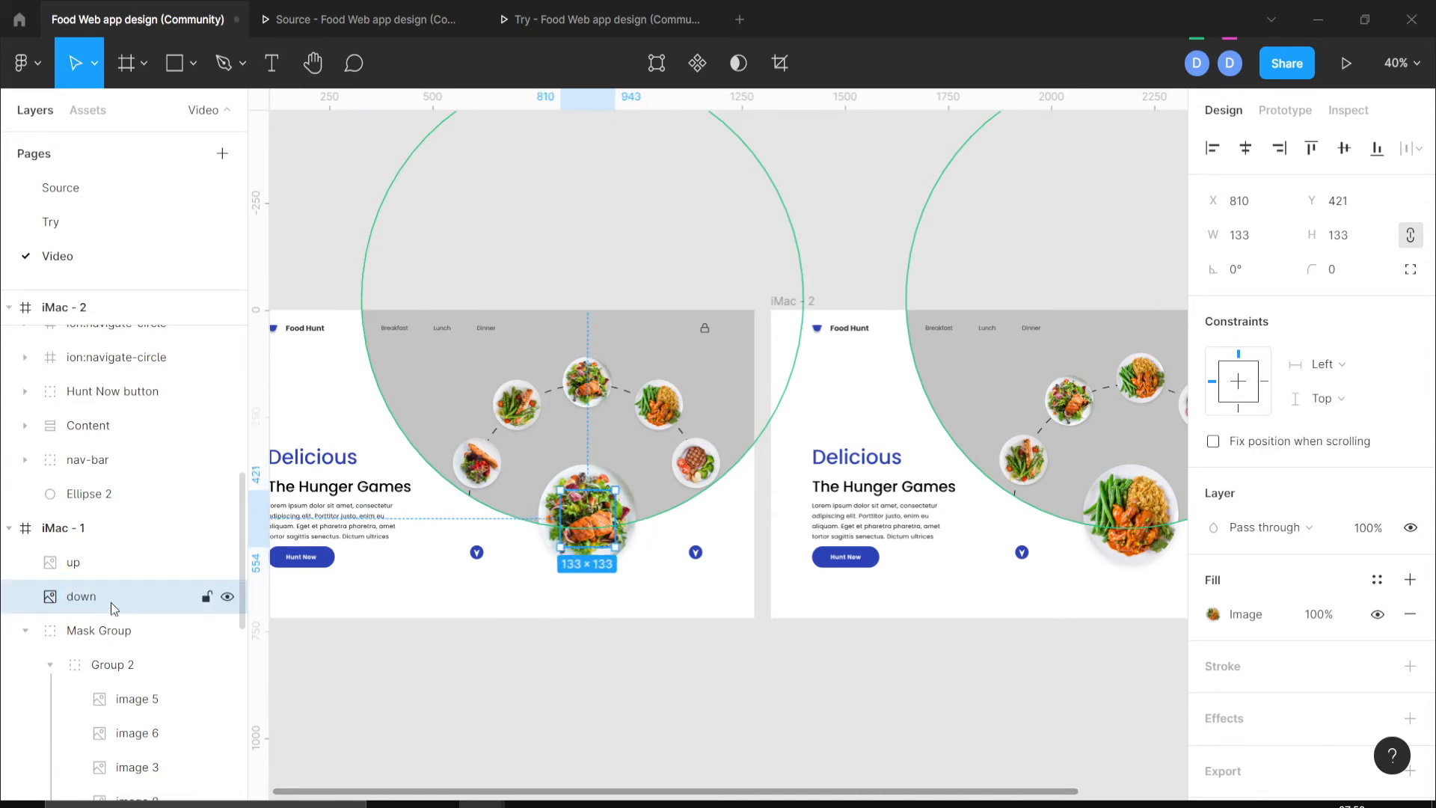
{"action": "scroll", "coordinate": [867, 660], "scroll_direction": "right", "scroll_amount": 5}
{"action": "left_click", "coordinate": [867, 660]}
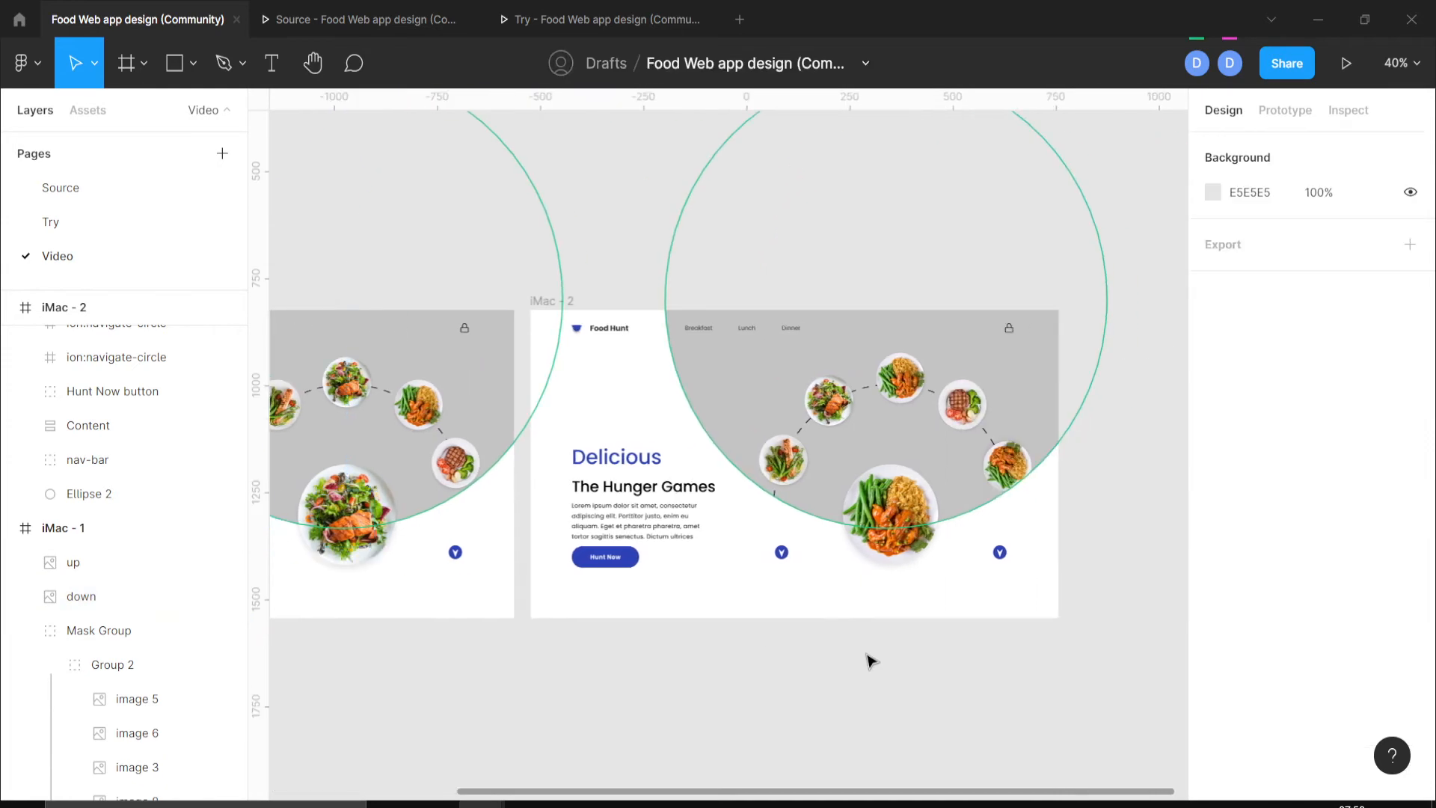
{"action": "scroll", "coordinate": [868, 660], "scroll_direction": "left", "scroll_amount": 5}
{"action": "scroll", "coordinate": [867, 661], "scroll_direction": "right", "scroll_amount": 5}
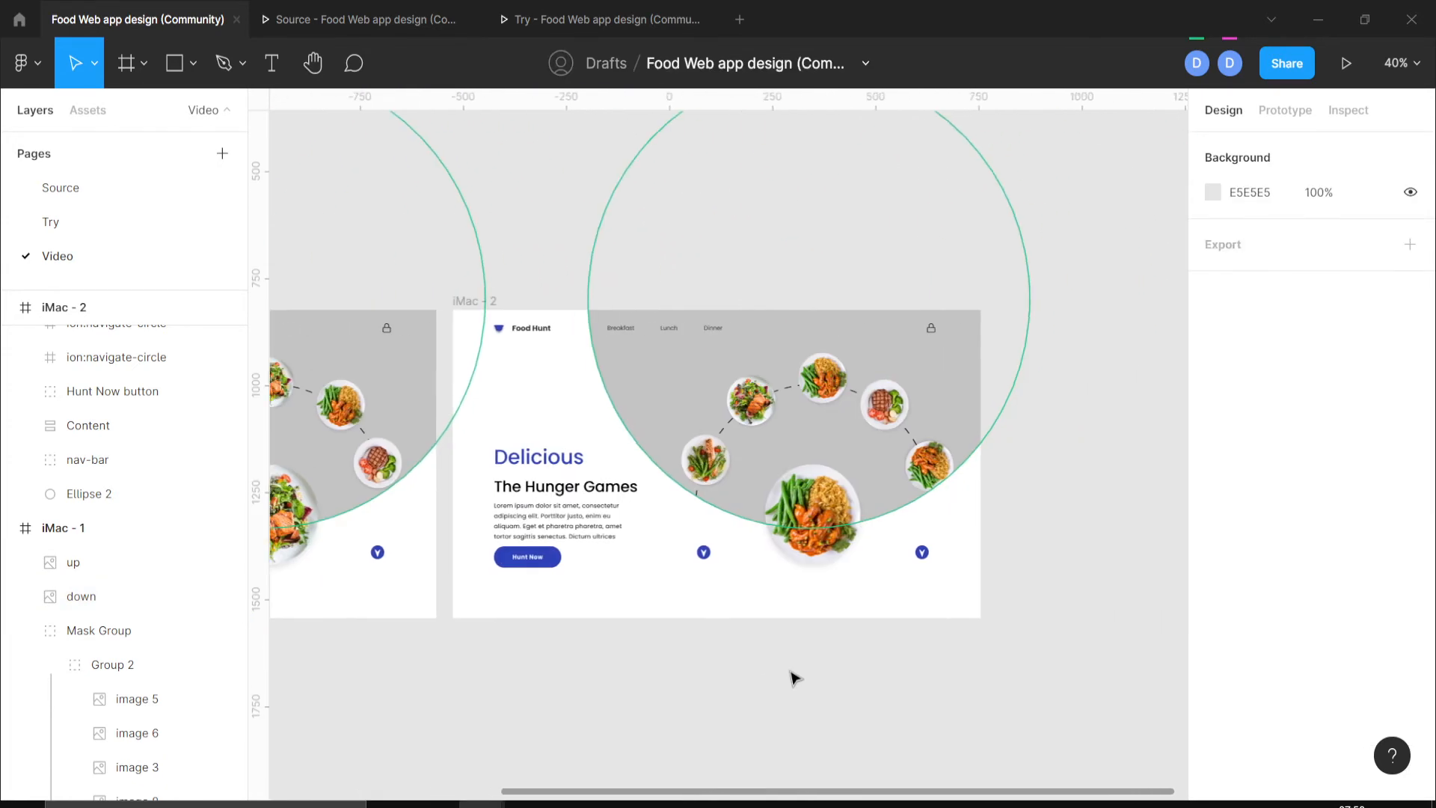
{"action": "scroll", "coordinate": [792, 676], "scroll_direction": "left", "scroll_amount": 1}
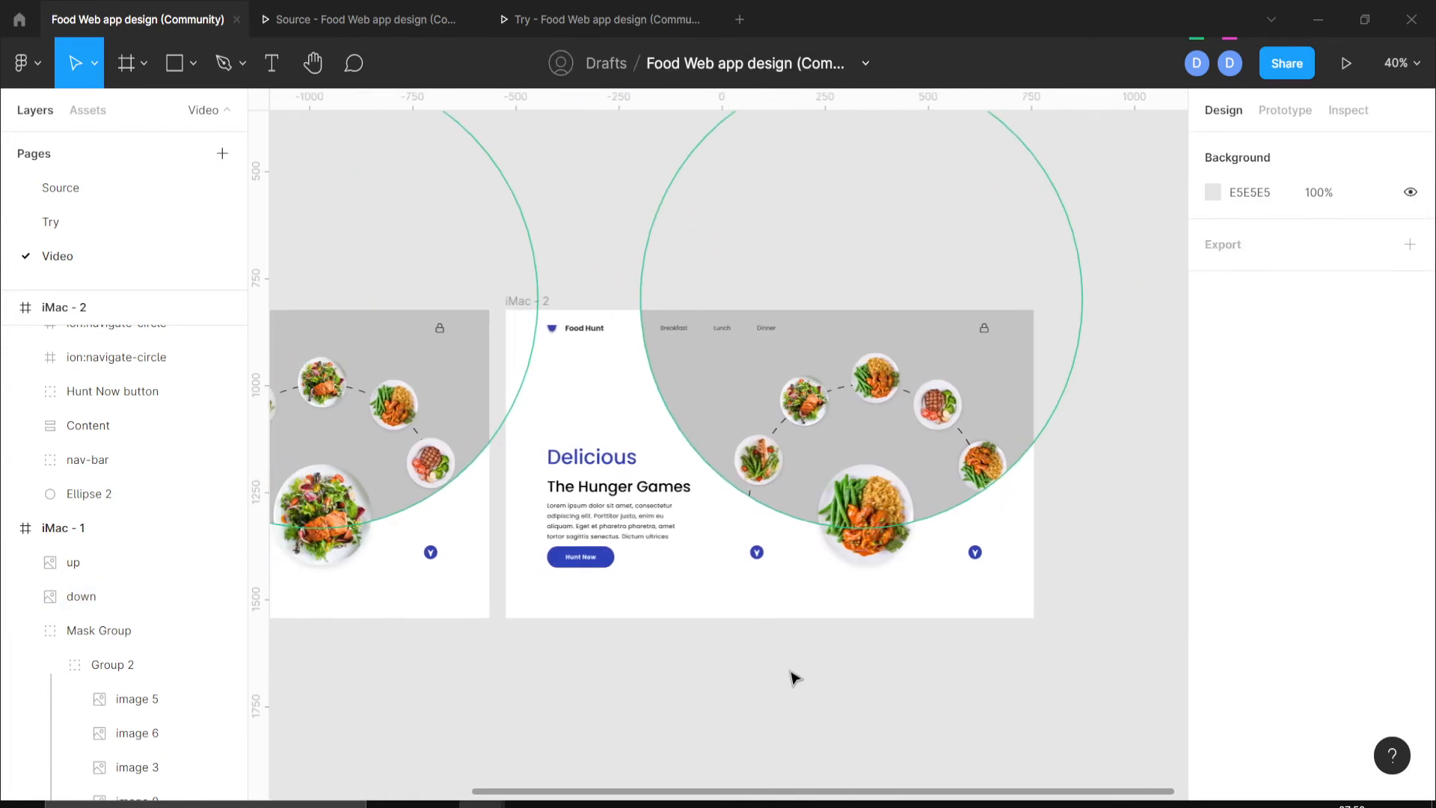
Add an on-click prototype link from the right navigate circle of iMac - 1 to iMac - 2, using Smart animate, Ease in, 500ms.
{"action": "left_click", "coordinate": [1285, 112]}
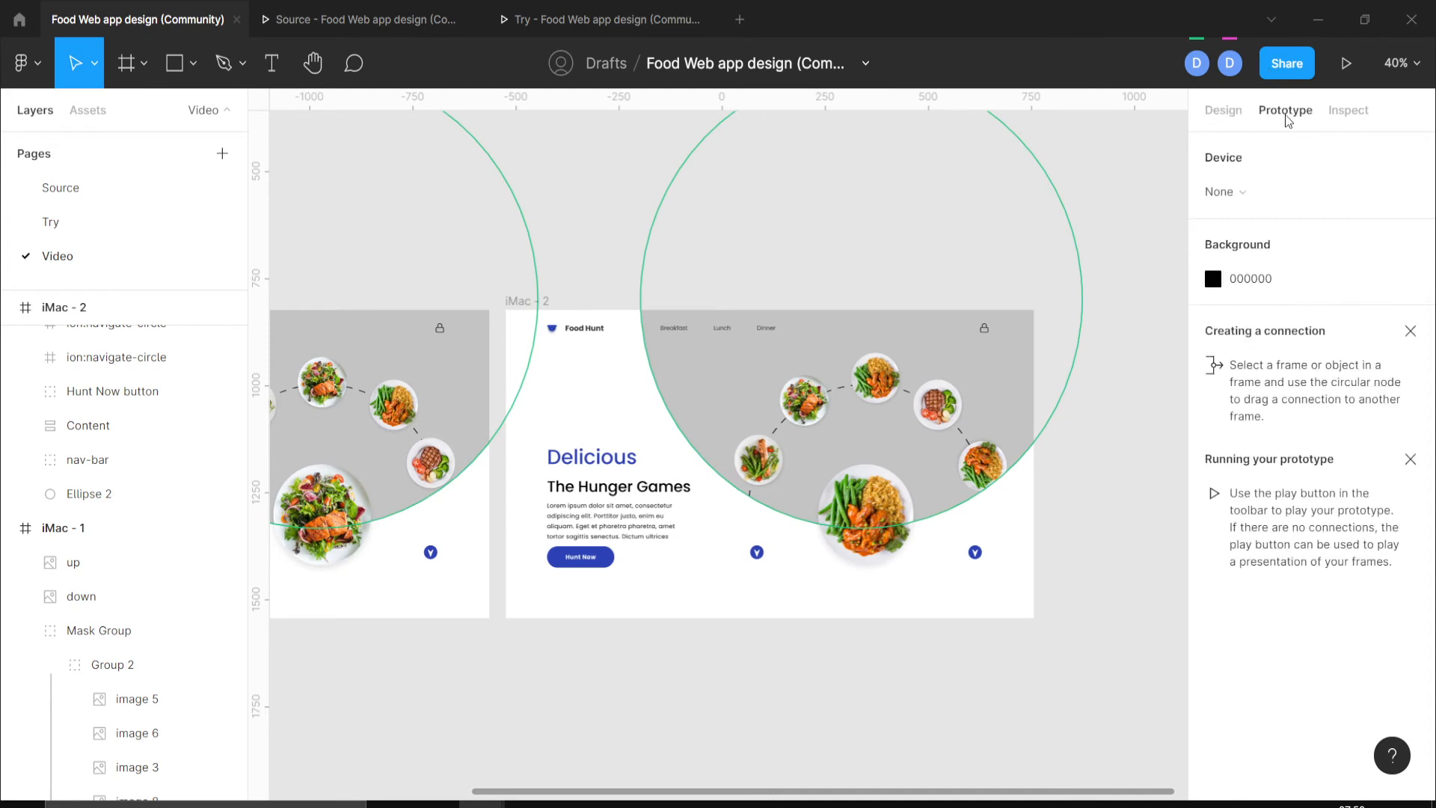
{"action": "left_click", "coordinate": [1276, 191]}
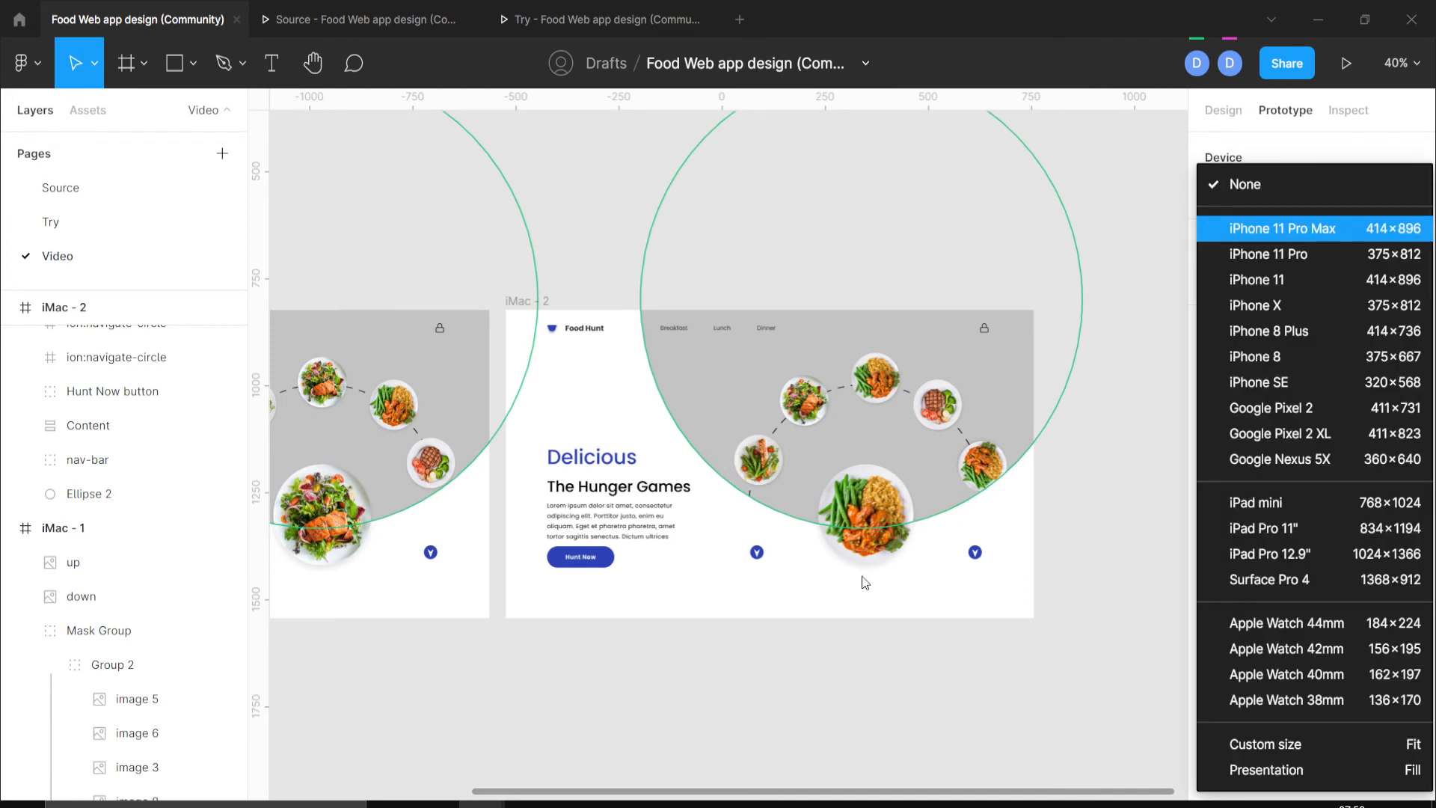
{"action": "left_click", "coordinate": [922, 628]}
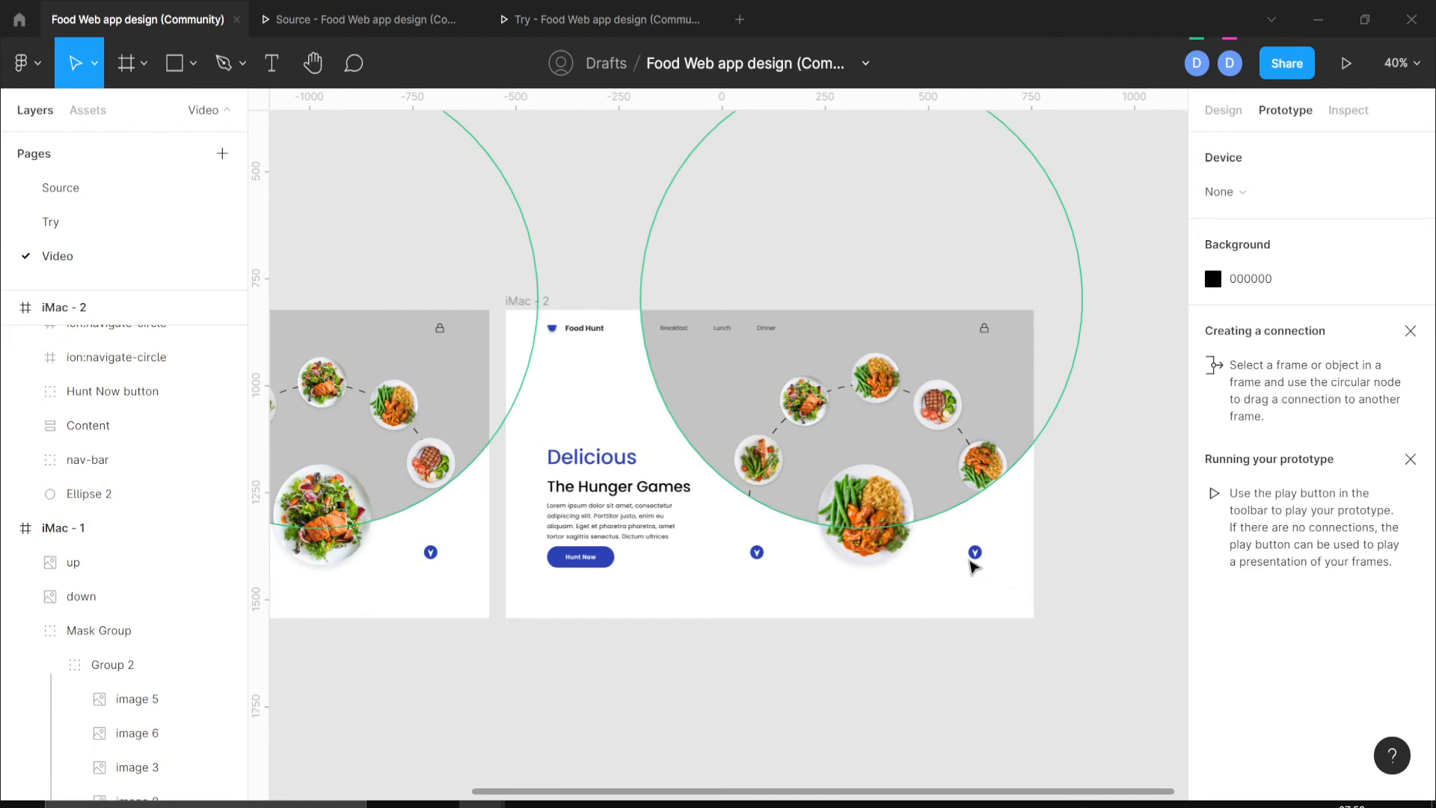
{"action": "left_click", "coordinate": [975, 557]}
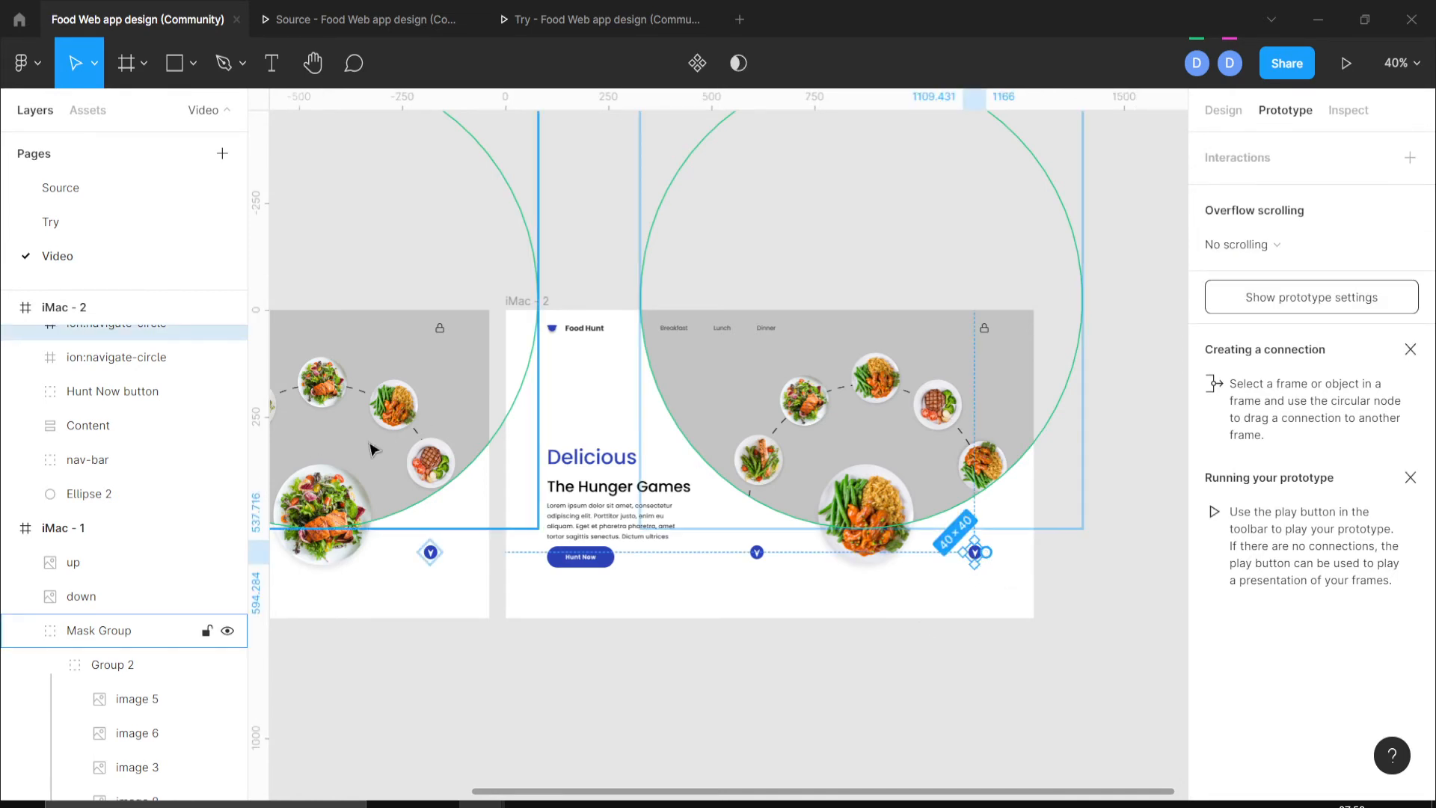
{"action": "scroll", "coordinate": [388, 437], "scroll_direction": "left", "scroll_amount": 2}
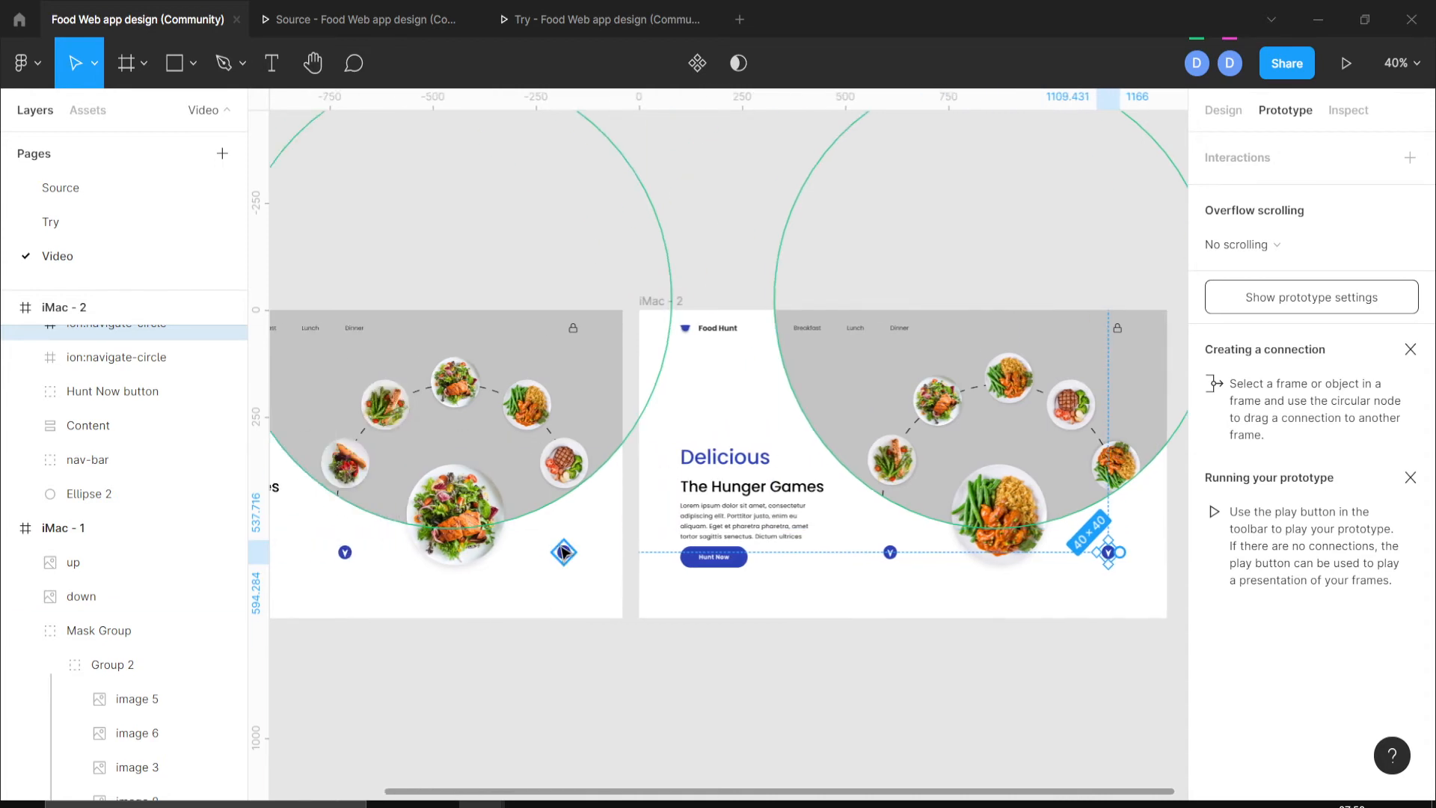
{"action": "left_click", "coordinate": [564, 551]}
{"action": "left_click_drag", "start_coordinate": [575, 552], "coordinate": [748, 494]}
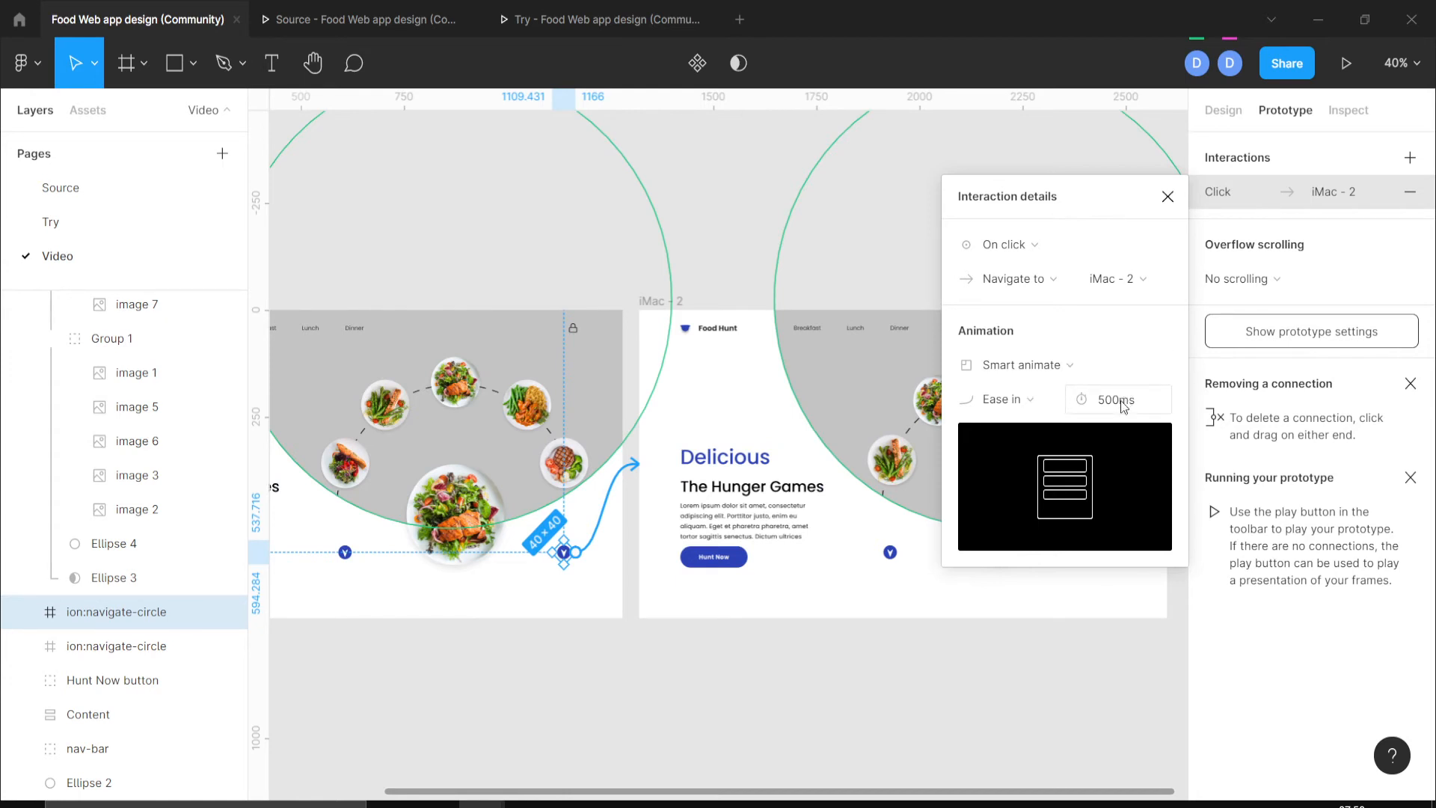
{"action": "left_click", "coordinate": [700, 744]}
Link the left navigate circle of iMac - 2 back to iMac - 1 on click with Smart animate, Ease in, 500ms.
{"action": "left_click", "coordinate": [886, 562]}
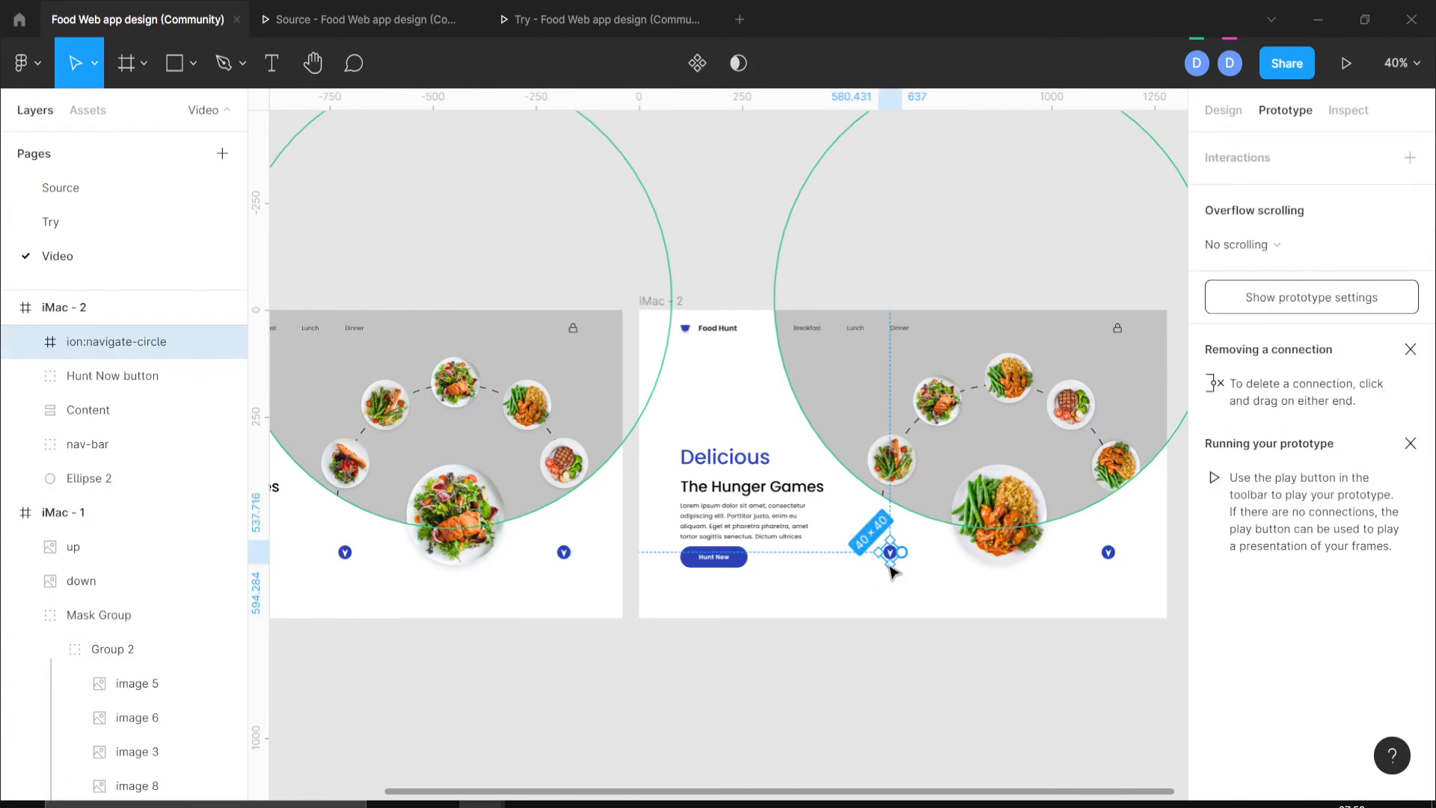
{"action": "left_click_drag", "start_coordinate": [902, 552], "coordinate": [586, 551]}
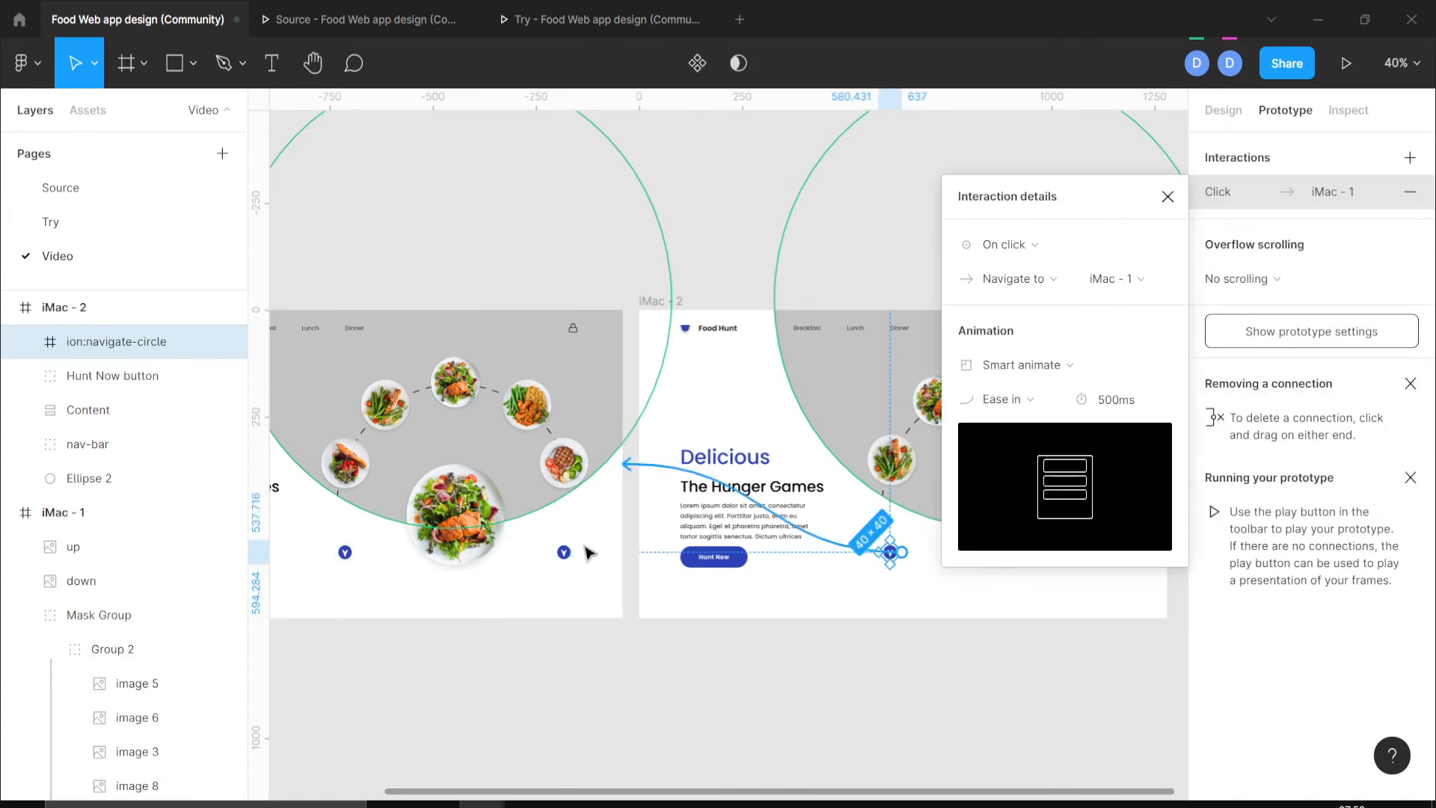
Examine the layer list and the selection colors of the iMac - 2 frame.
{"action": "left_click", "coordinate": [722, 661]}
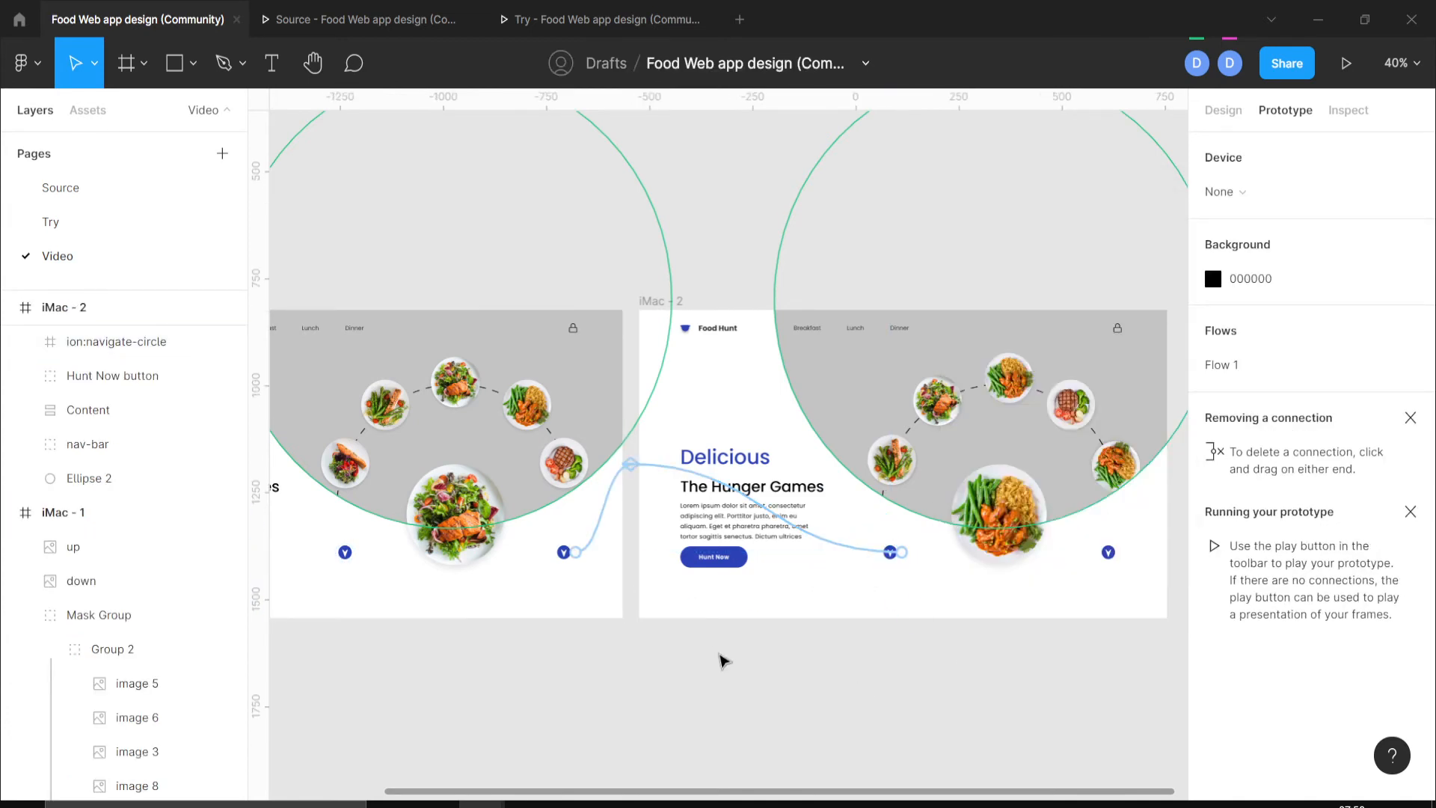
{"action": "left_click", "coordinate": [842, 439]}
{"action": "scroll", "coordinate": [165, 666], "scroll_direction": "down", "scroll_amount": 2}
{"action": "scroll", "coordinate": [165, 665], "scroll_direction": "down", "scroll_amount": 6}
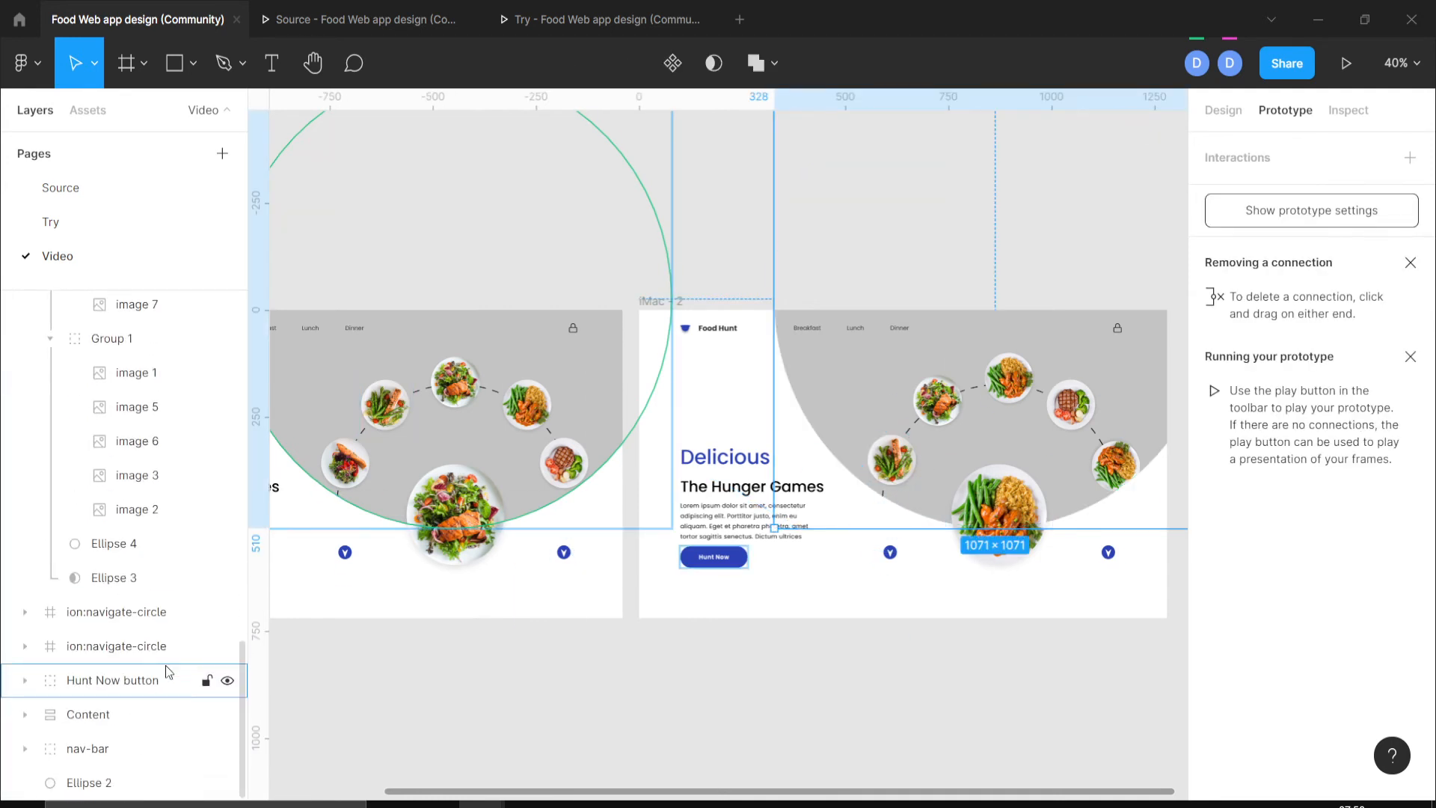
{"action": "scroll", "coordinate": [150, 523], "scroll_direction": "up", "scroll_amount": 1}
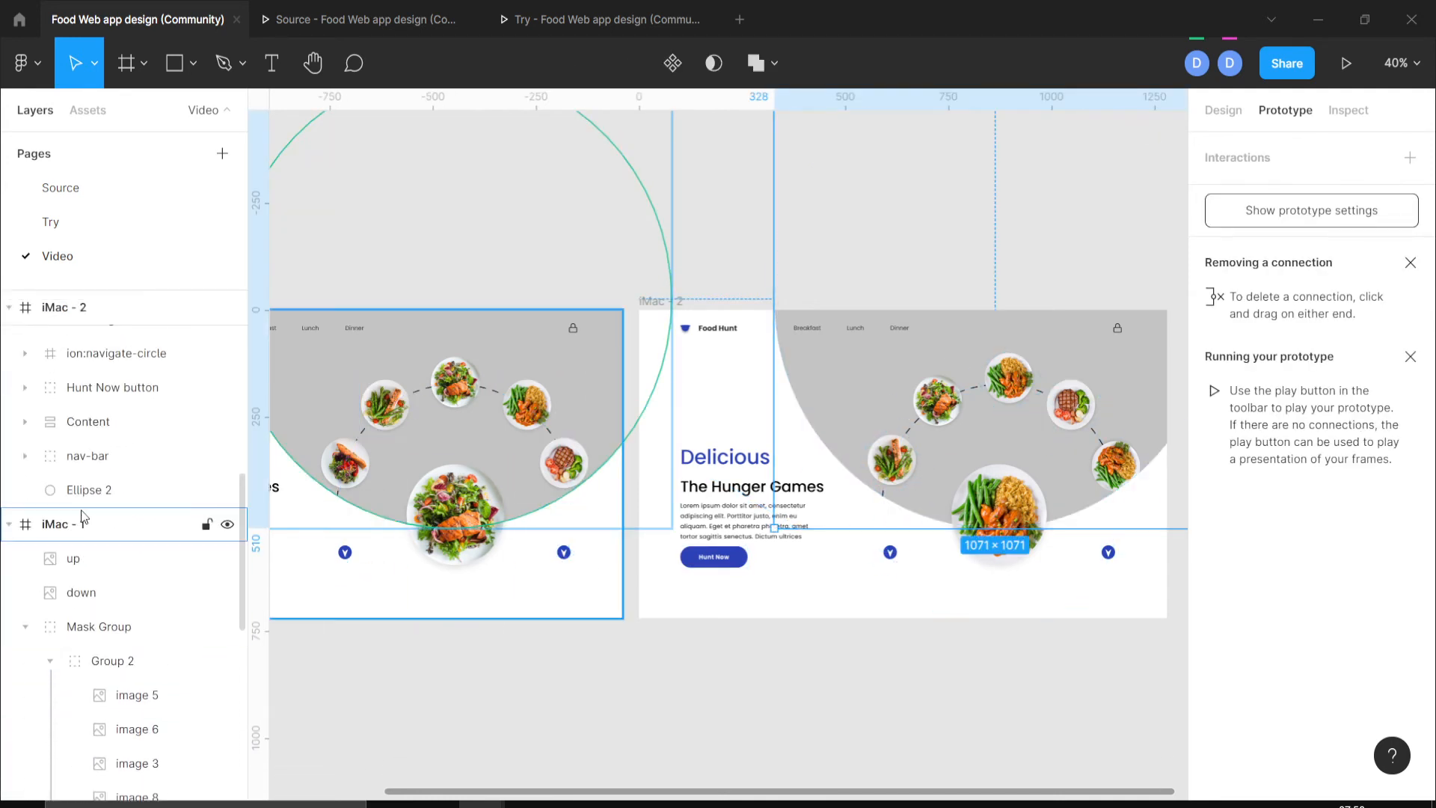
{"action": "left_click", "coordinate": [83, 489]}
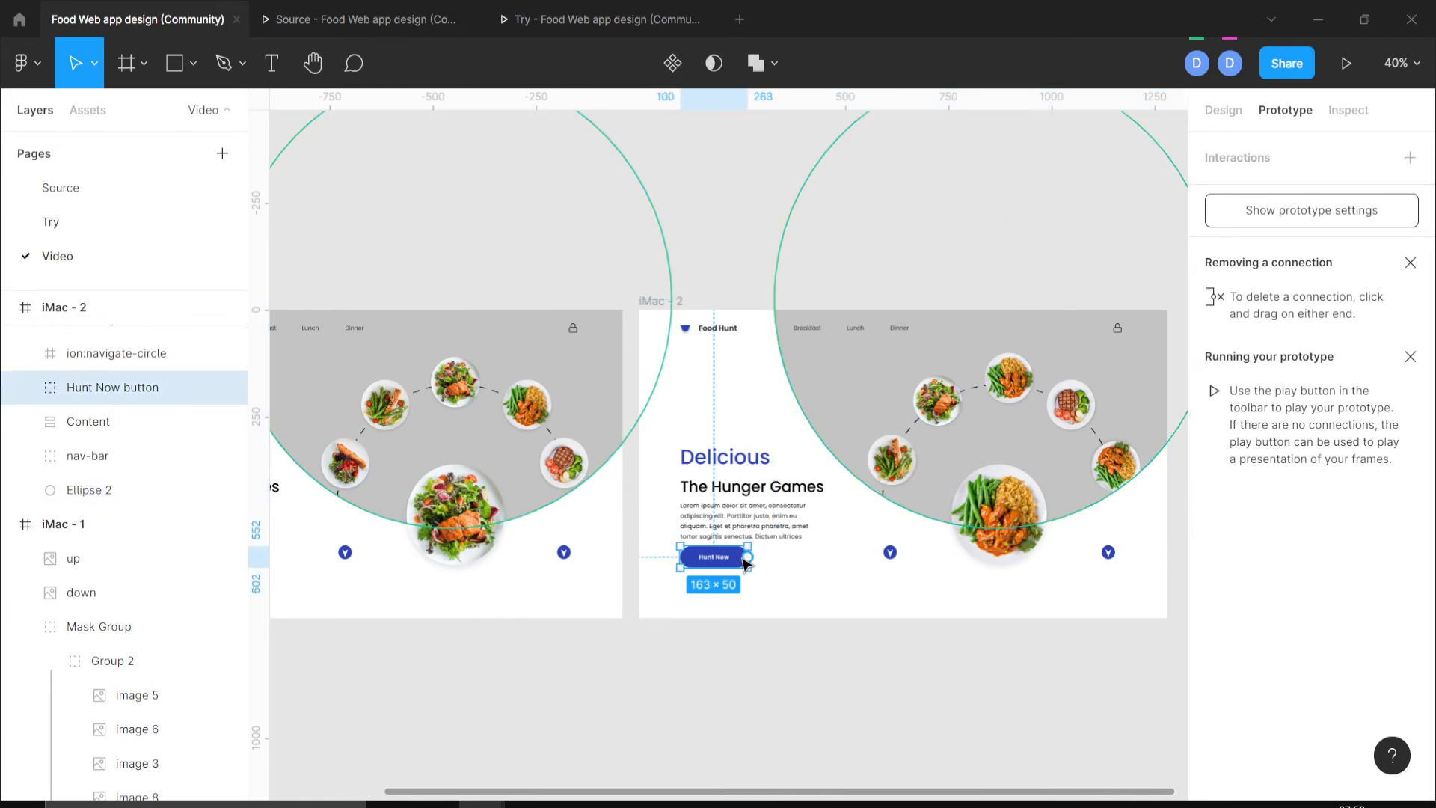
{"action": "left_click", "coordinate": [675, 303]}
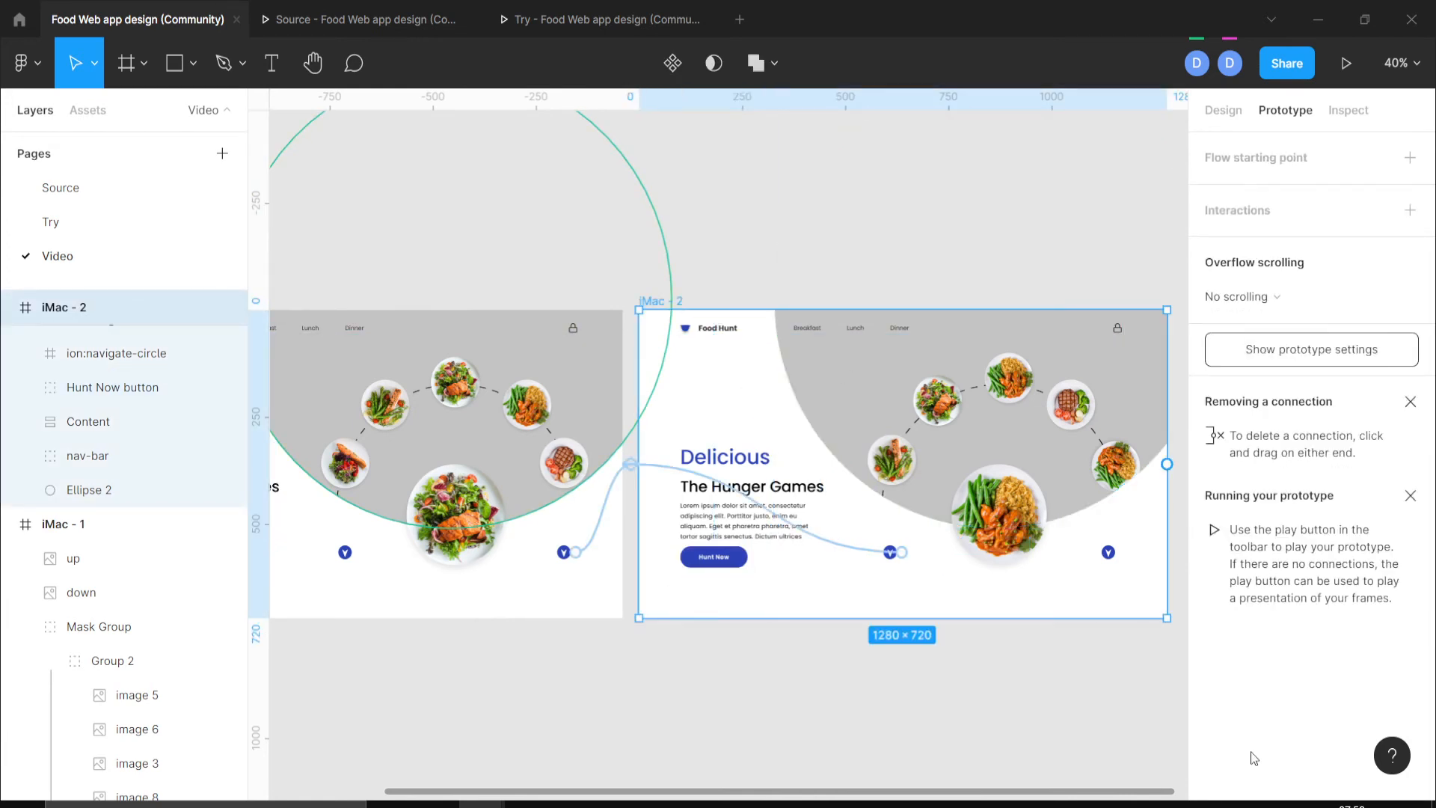
{"action": "left_click", "coordinate": [1222, 110]}
{"action": "scroll", "coordinate": [1245, 578], "scroll_direction": "down", "scroll_amount": 3}
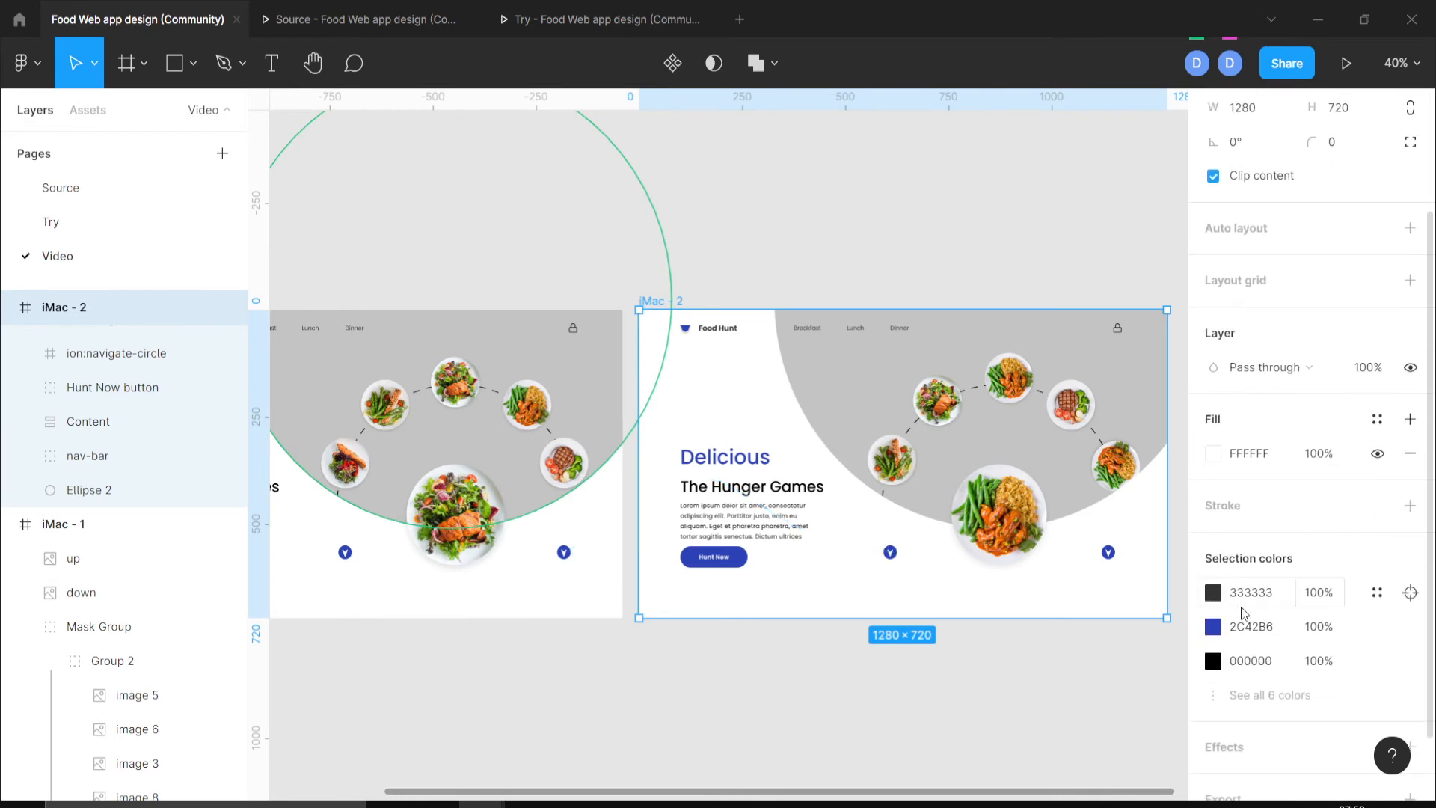
{"action": "left_click", "coordinate": [1083, 137]}
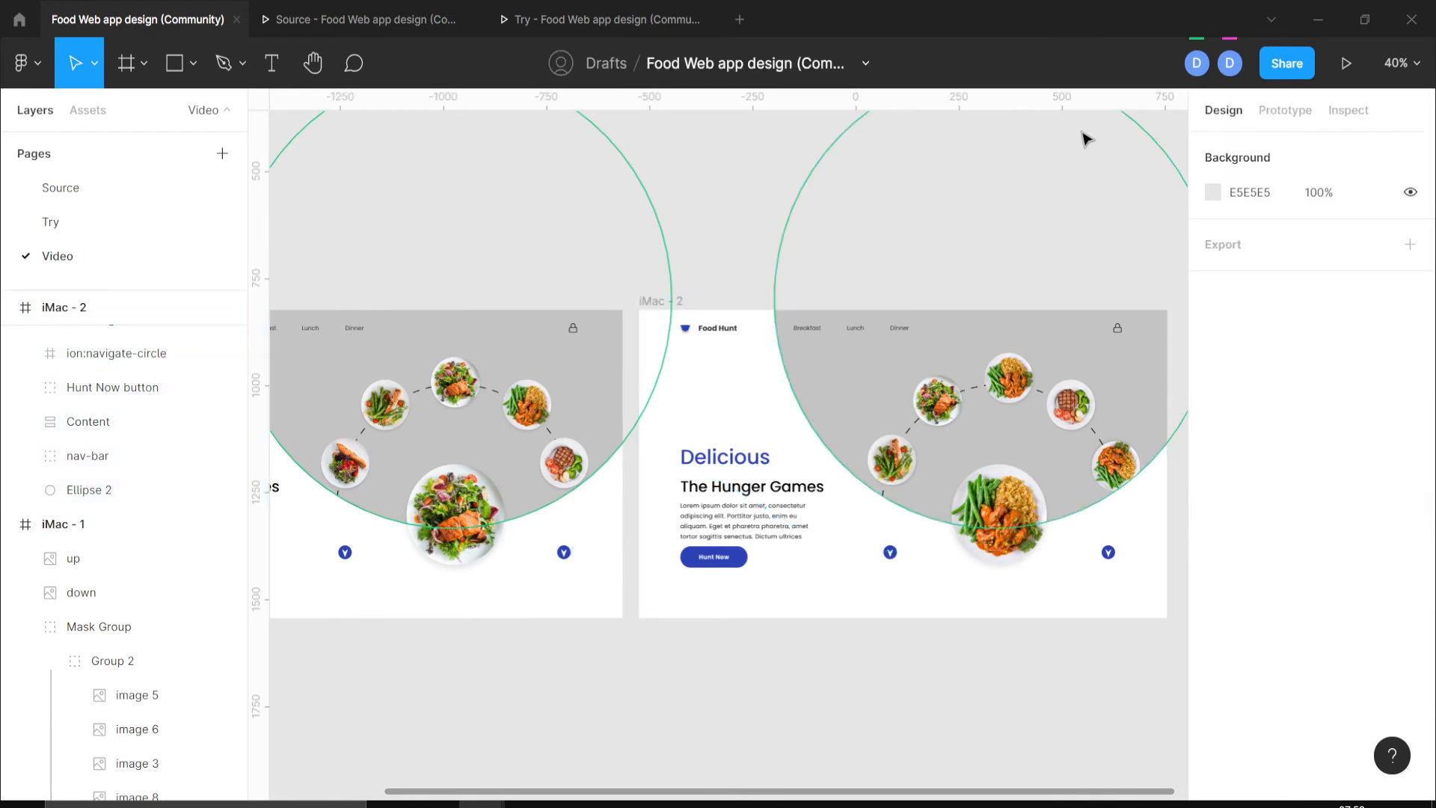
Play the prototype and test the dish rotation forward, back and forward again with the two navigate circles.
{"action": "left_click", "coordinate": [1346, 66]}
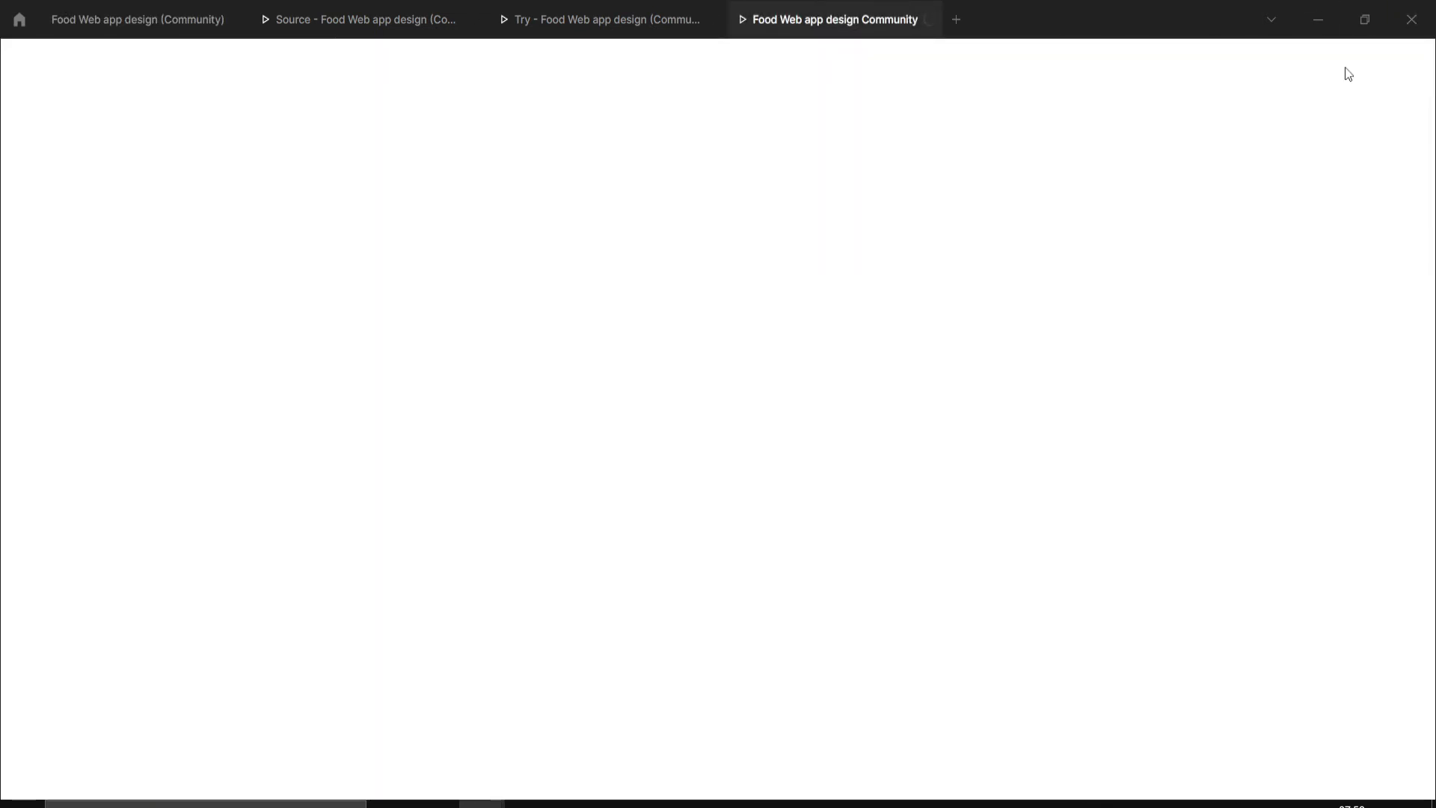
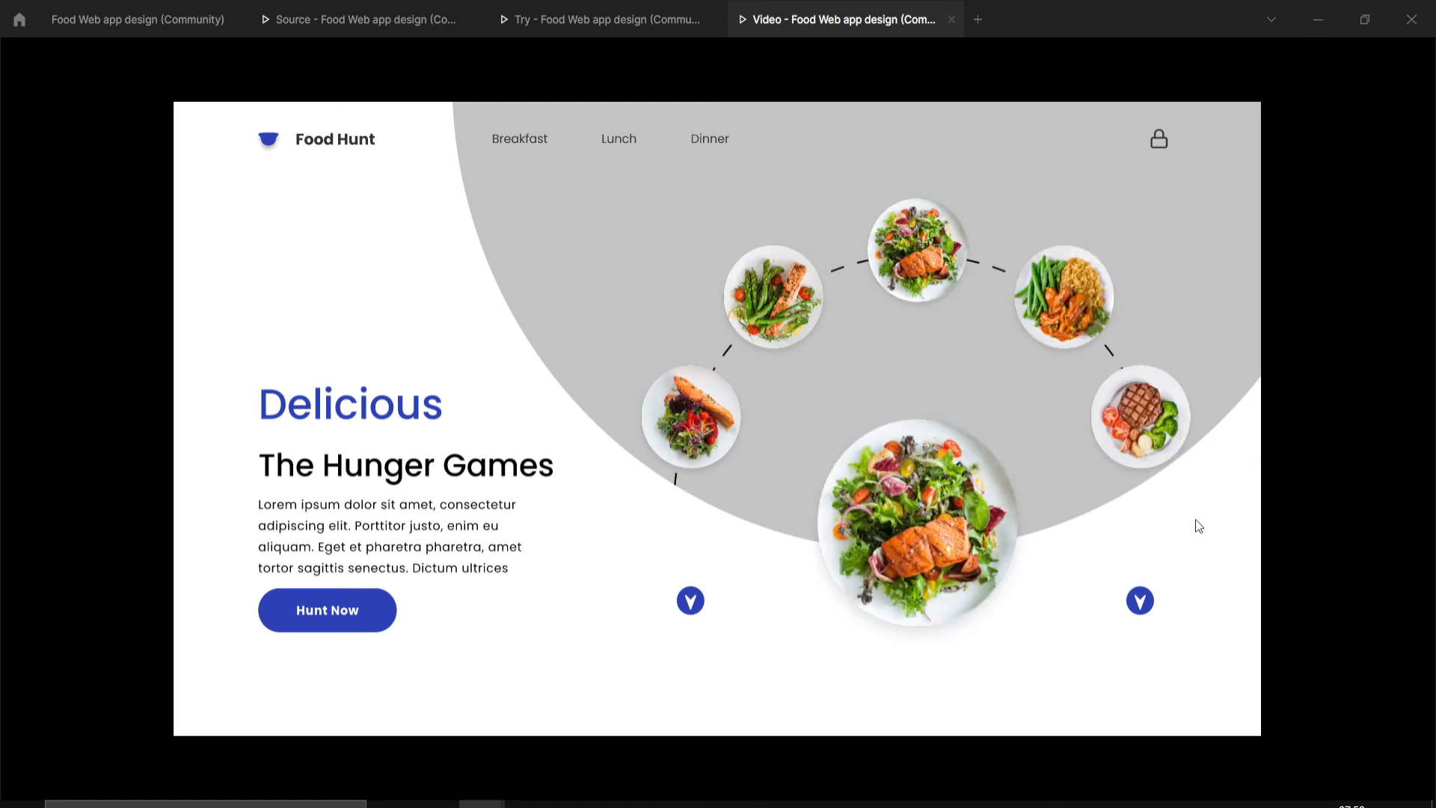
{"action": "left_click", "coordinate": [1141, 600]}
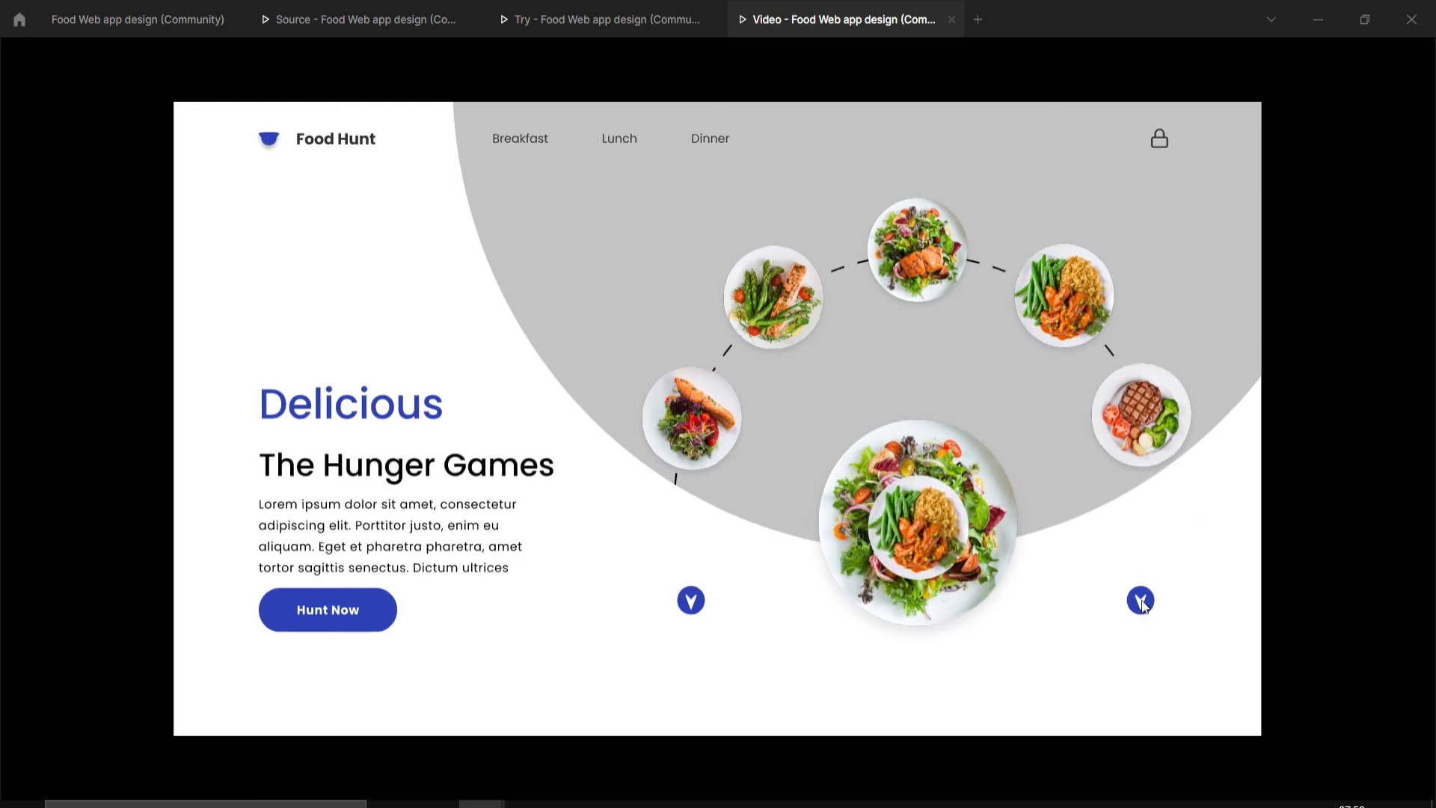
{"action": "left_click", "coordinate": [690, 601]}
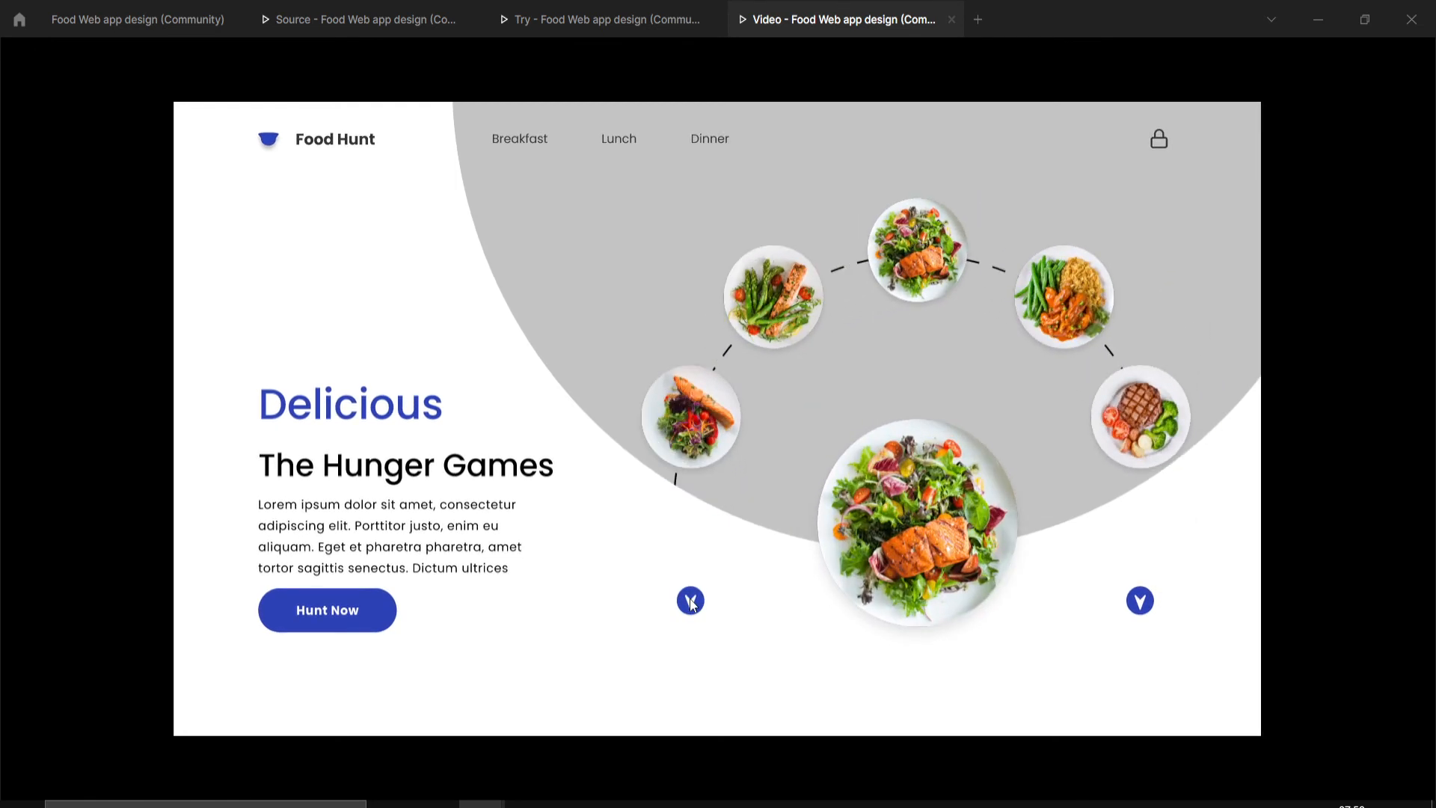
{"action": "left_click", "coordinate": [1146, 614]}
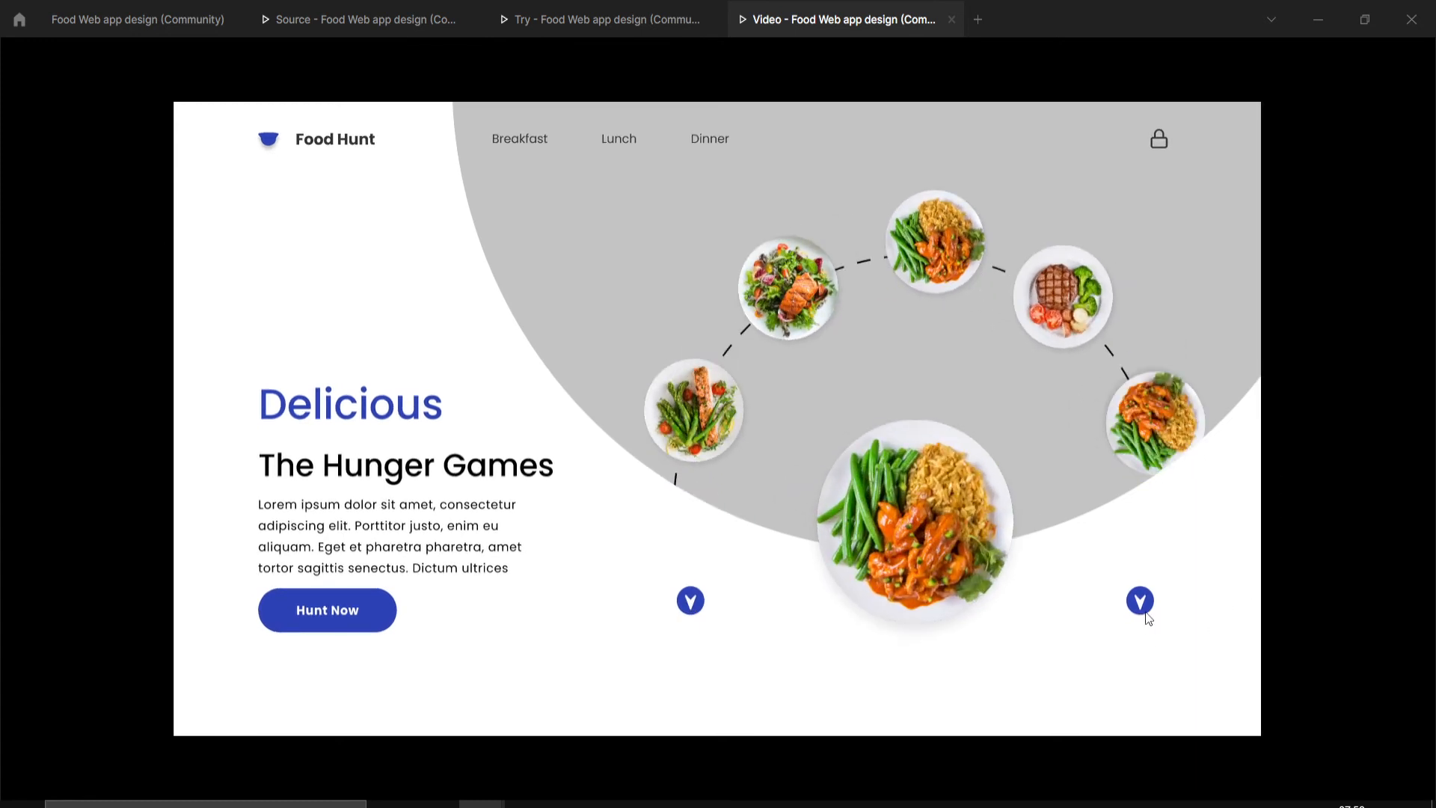
In iMac - 1's Mask Group, move the five dish images of Group 2 into Group 1.
{"action": "left_click", "coordinate": [111, 15]}
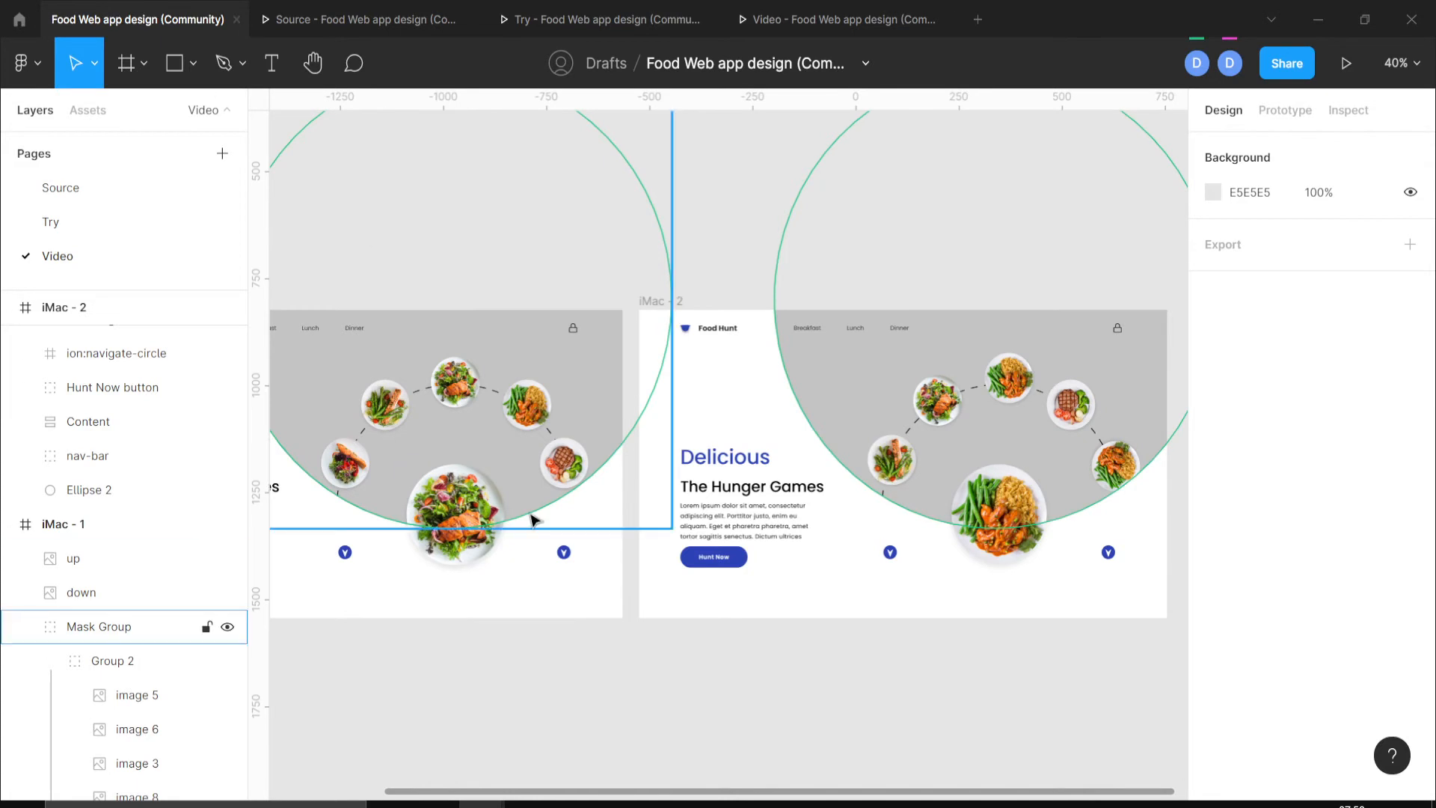
{"action": "left_click", "coordinate": [505, 407]}
{"action": "double_click", "coordinate": [506, 407]}
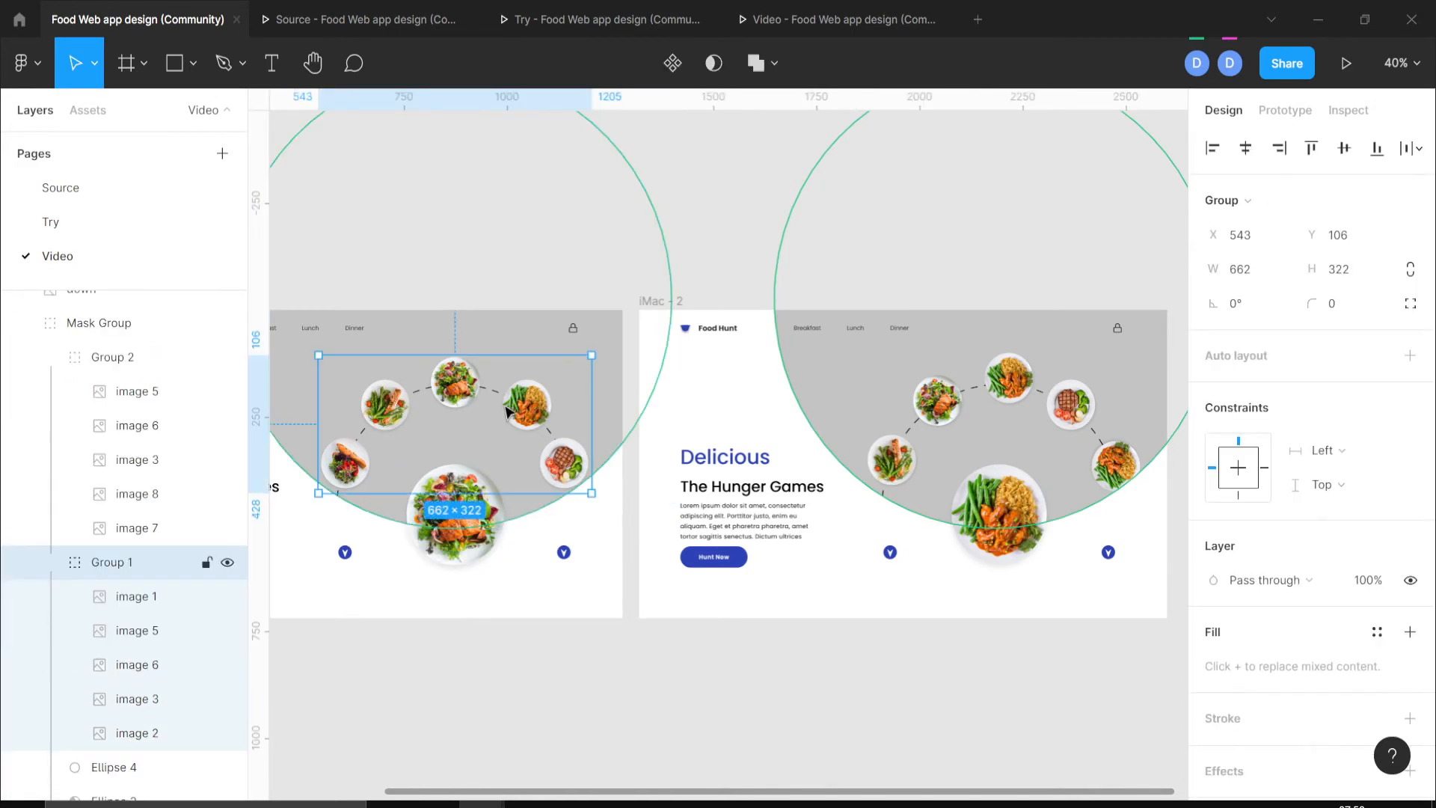
{"action": "left_click", "coordinate": [147, 532]}
{"action": "left_click", "coordinate": [154, 391], "text": "shift"}
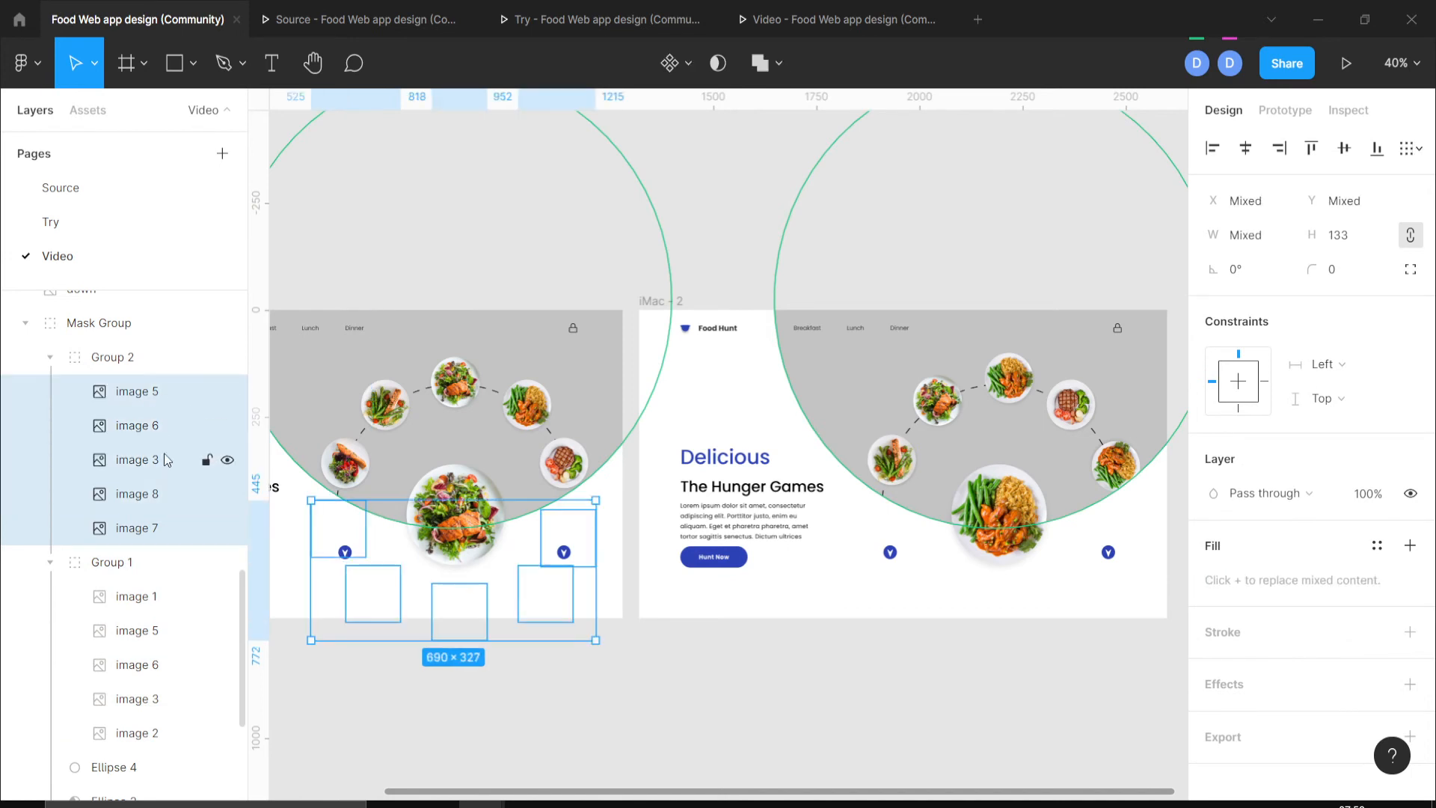
{"action": "left_click_drag", "start_coordinate": [166, 459], "coordinate": [151, 598]}
{"action": "left_click", "coordinate": [430, 740]}
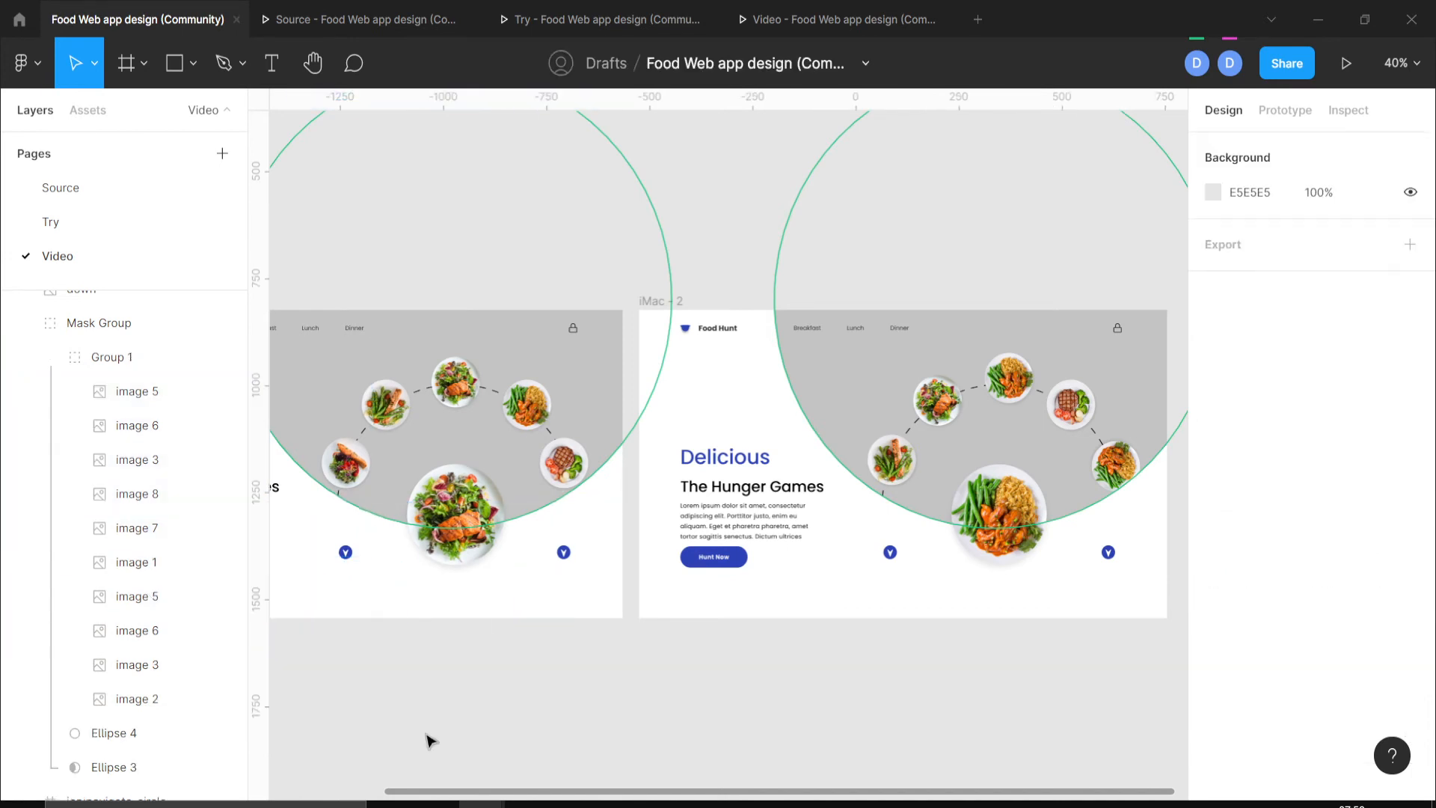
Replay the carousel transition in the Video prototype, going back to the first frame and forward again.
{"action": "left_click", "coordinate": [801, 16]}
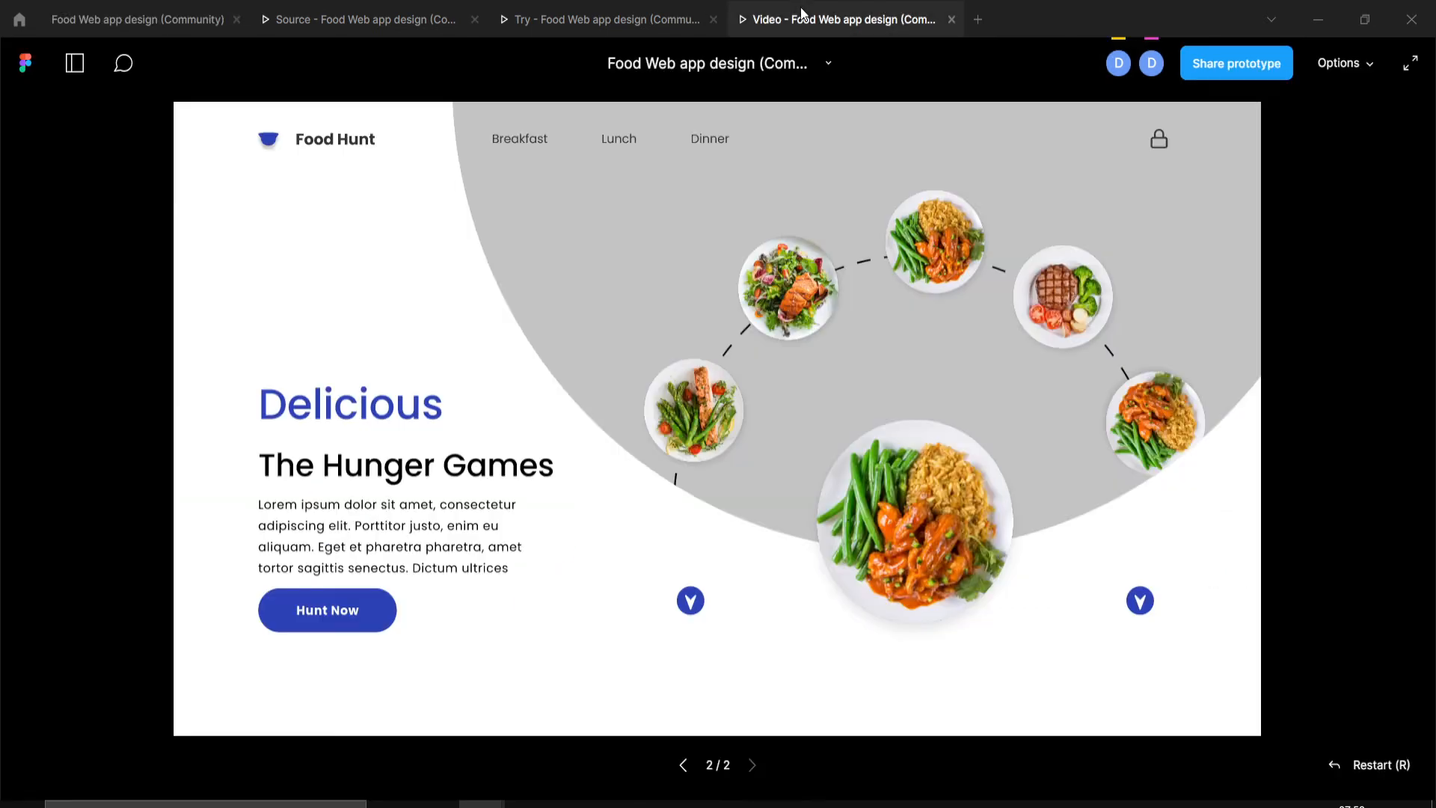
{"action": "left_click", "coordinate": [695, 598]}
{"action": "left_click", "coordinate": [1141, 602]}
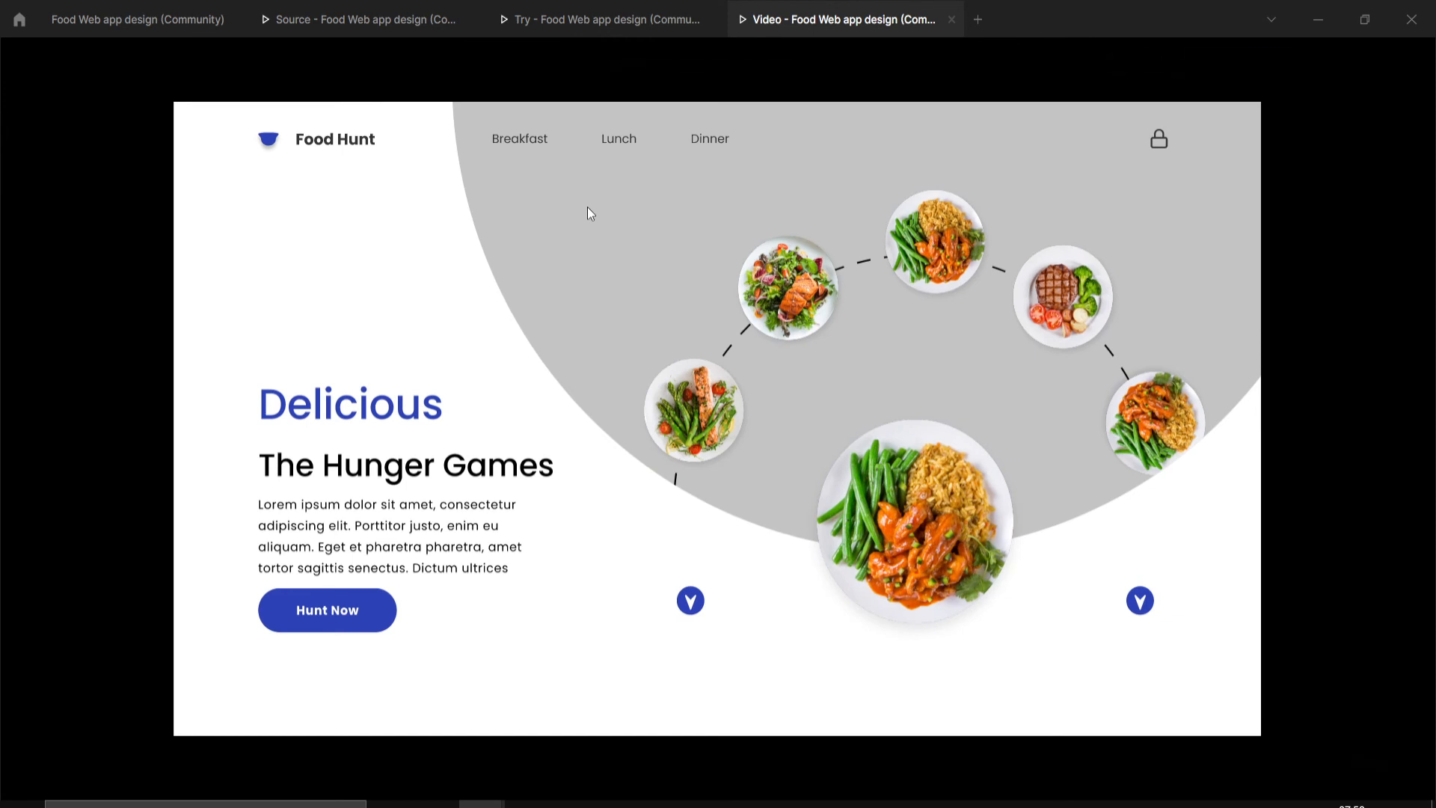
Change the blue 2C42B6 selection color throughout the iMac - 2 frame to bright pink FF4BED.
{"action": "left_click", "coordinate": [113, 15]}
{"action": "scroll", "coordinate": [695, 663], "scroll_direction": "left", "scroll_amount": 3}
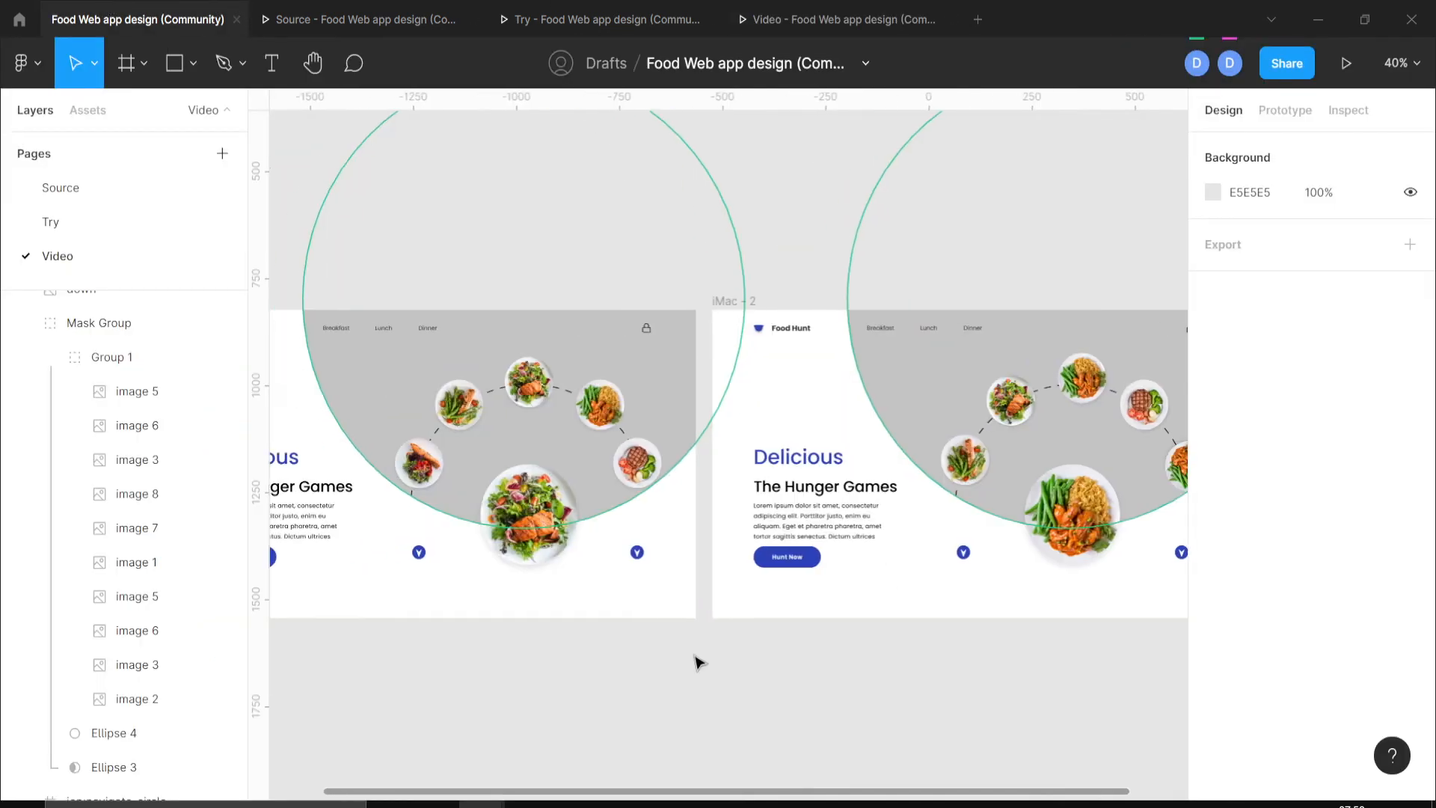
{"action": "scroll", "coordinate": [695, 662], "scroll_direction": "right", "scroll_amount": 4}
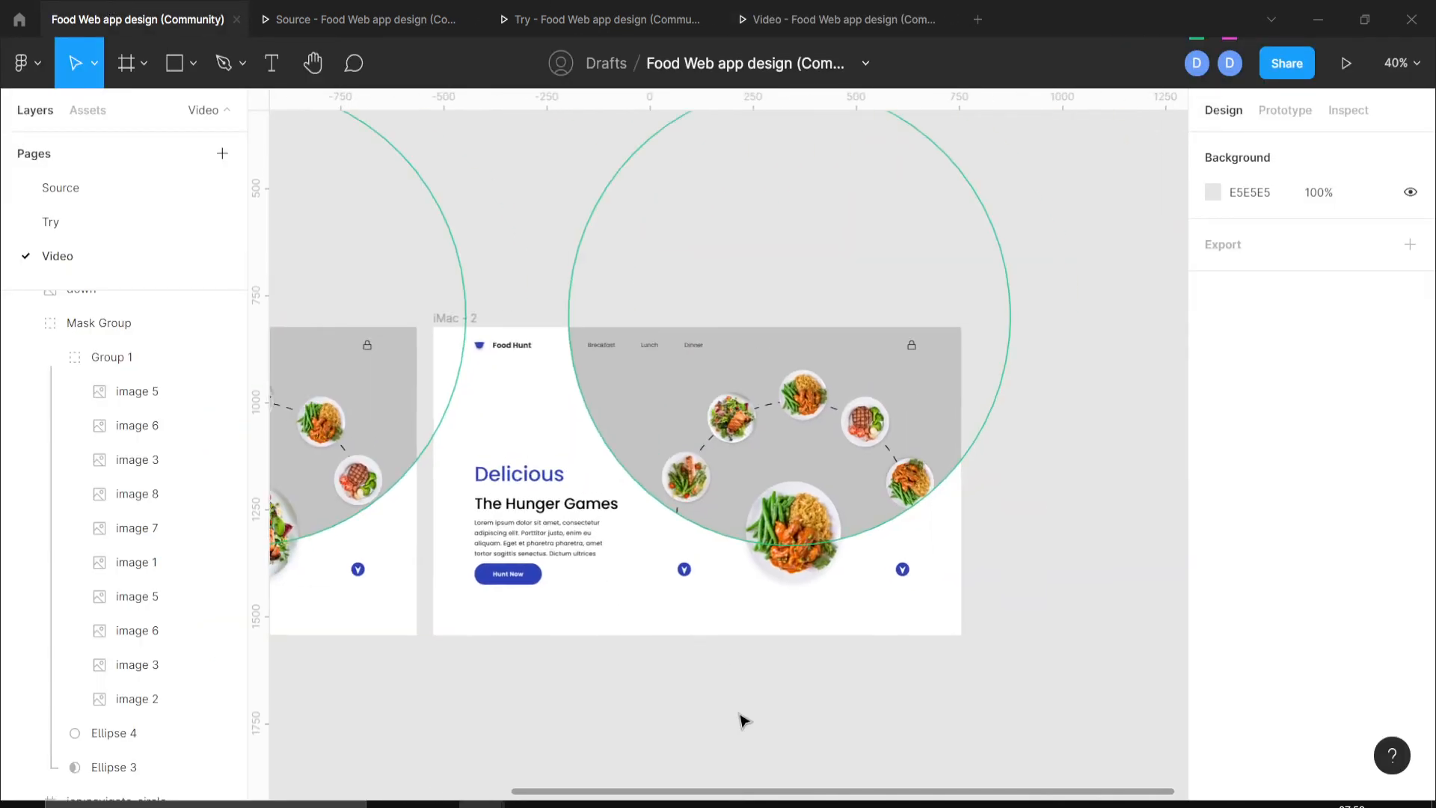
{"action": "left_click", "coordinate": [471, 318]}
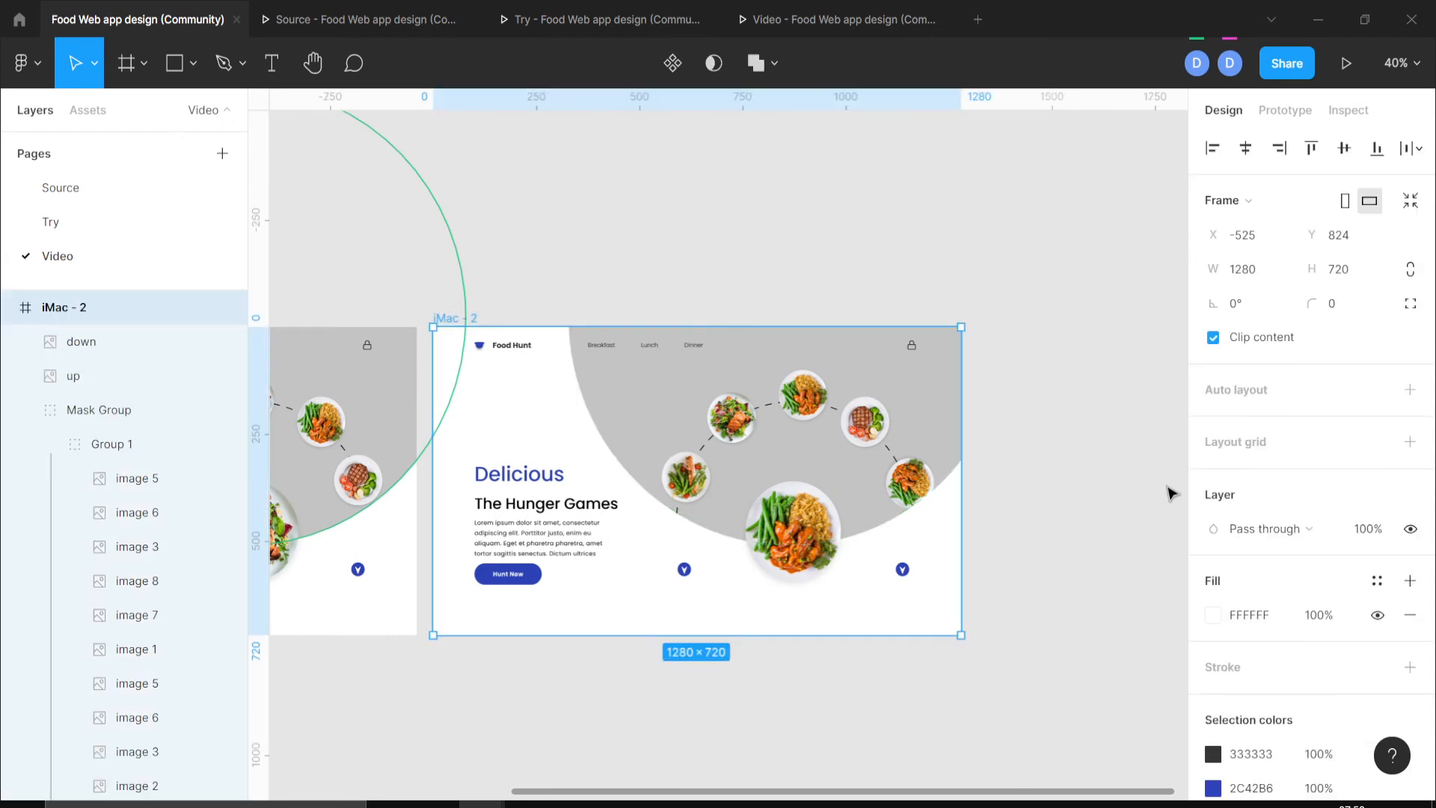
{"action": "scroll", "coordinate": [1344, 685], "scroll_direction": "down", "scroll_amount": 3}
{"action": "left_click", "coordinate": [1233, 612]}
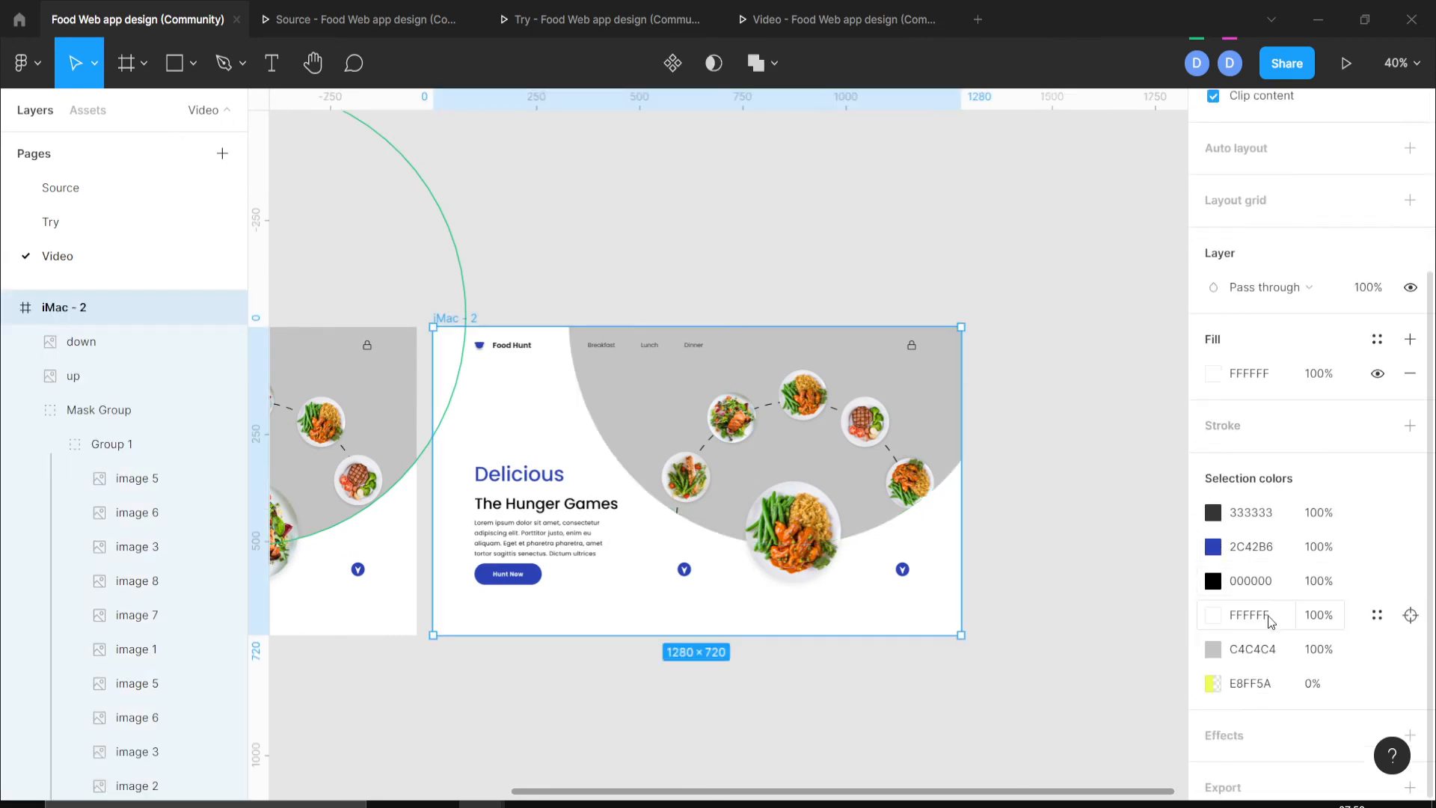
{"action": "left_click", "coordinate": [1212, 547]}
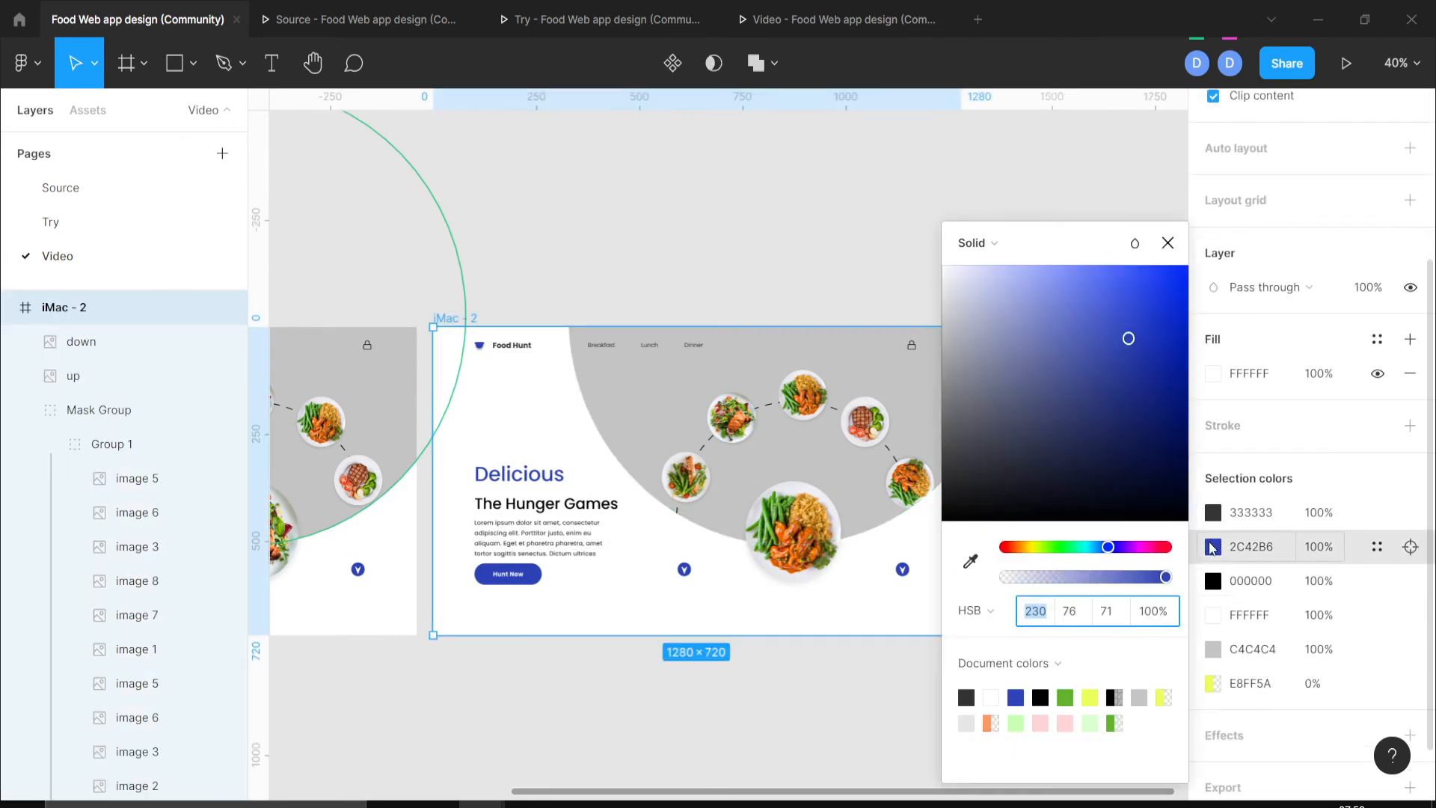
{"action": "left_click_drag", "start_coordinate": [1108, 551], "coordinate": [1143, 554]}
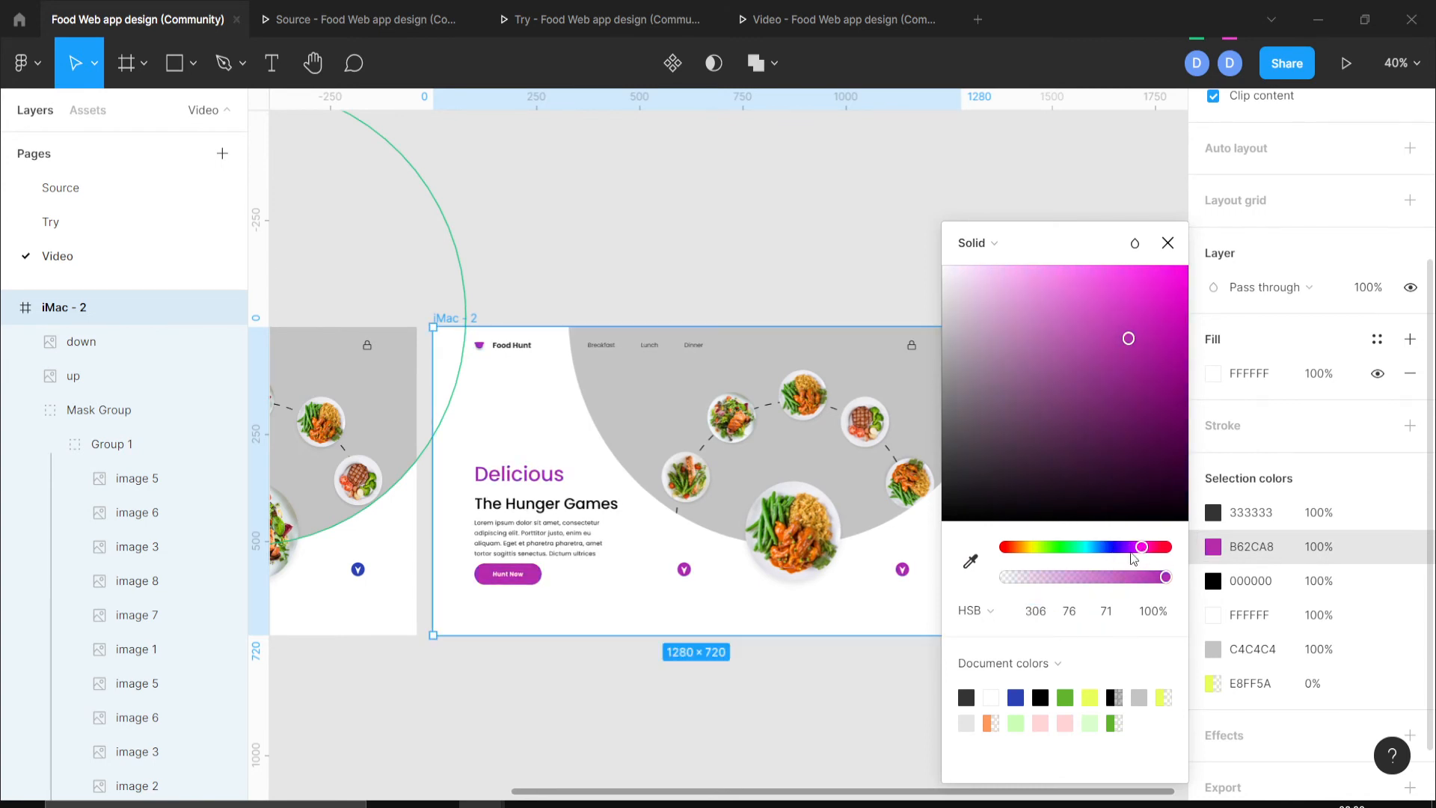
{"action": "left_click_drag", "start_coordinate": [1096, 361], "coordinate": [1118, 251]}
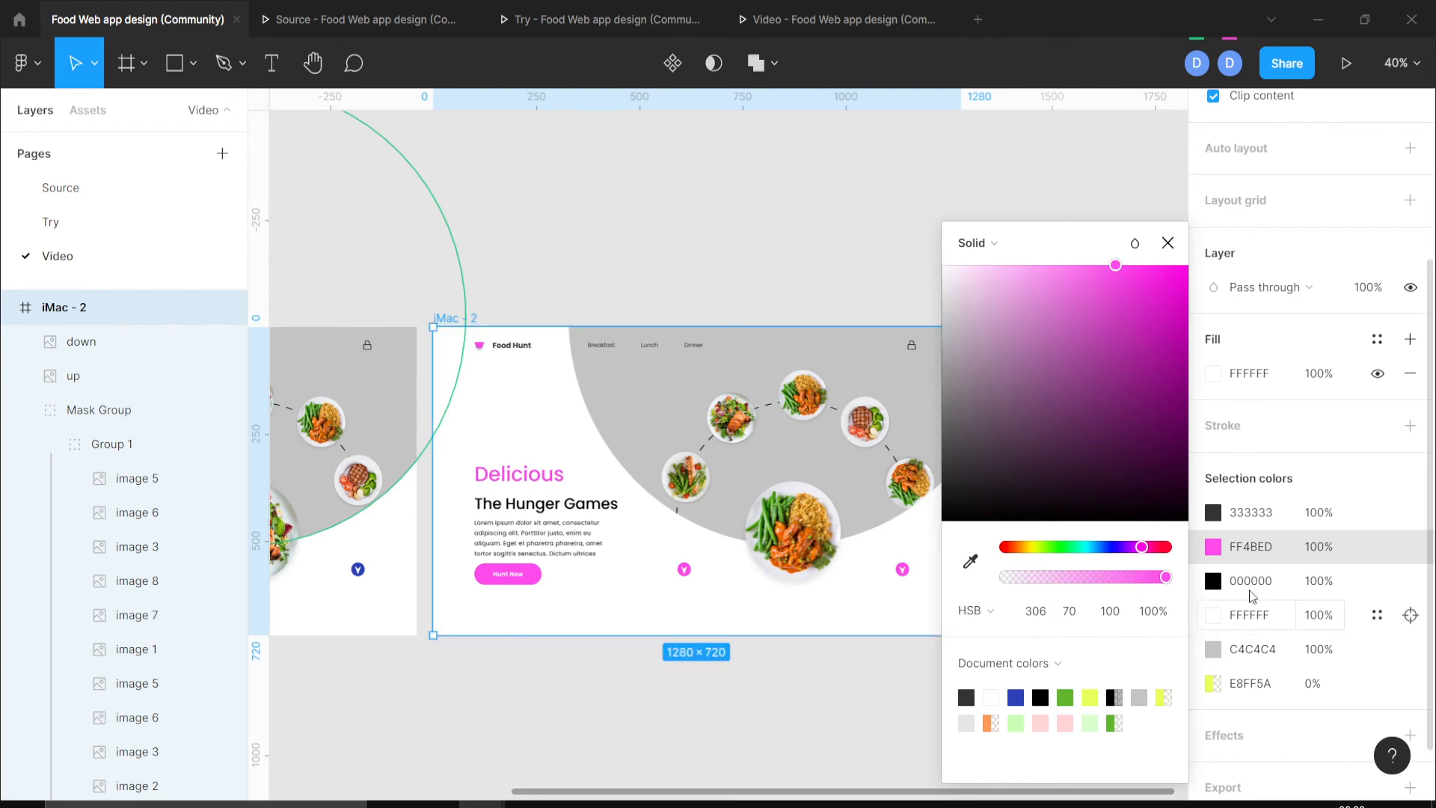
{"action": "left_click", "coordinate": [1246, 546]}
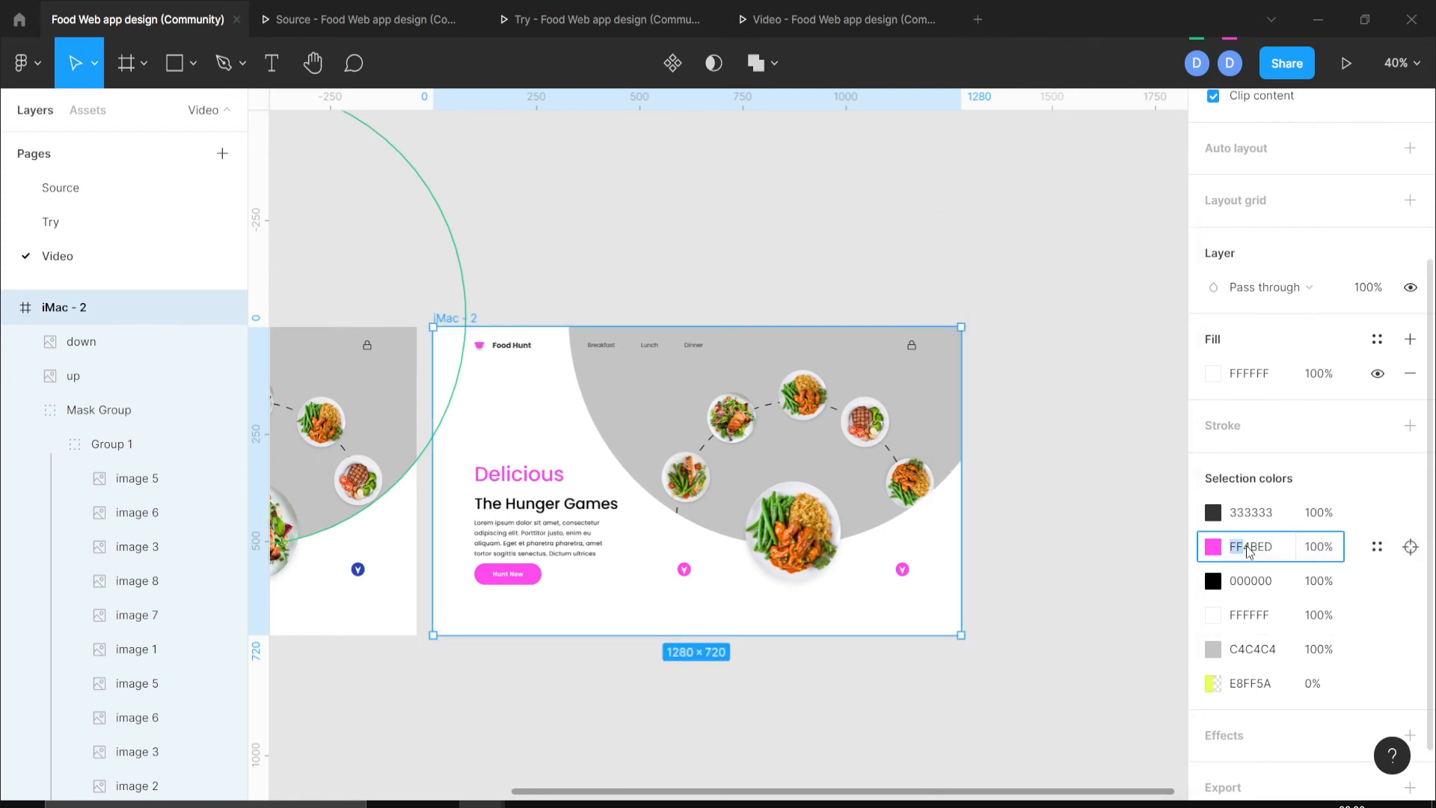
Fill iMac - 2's Ellipse 2 background circle with the pink sampled from the Hunt Now button and lighten it to pale pink.
{"action": "left_click", "coordinate": [628, 441]}
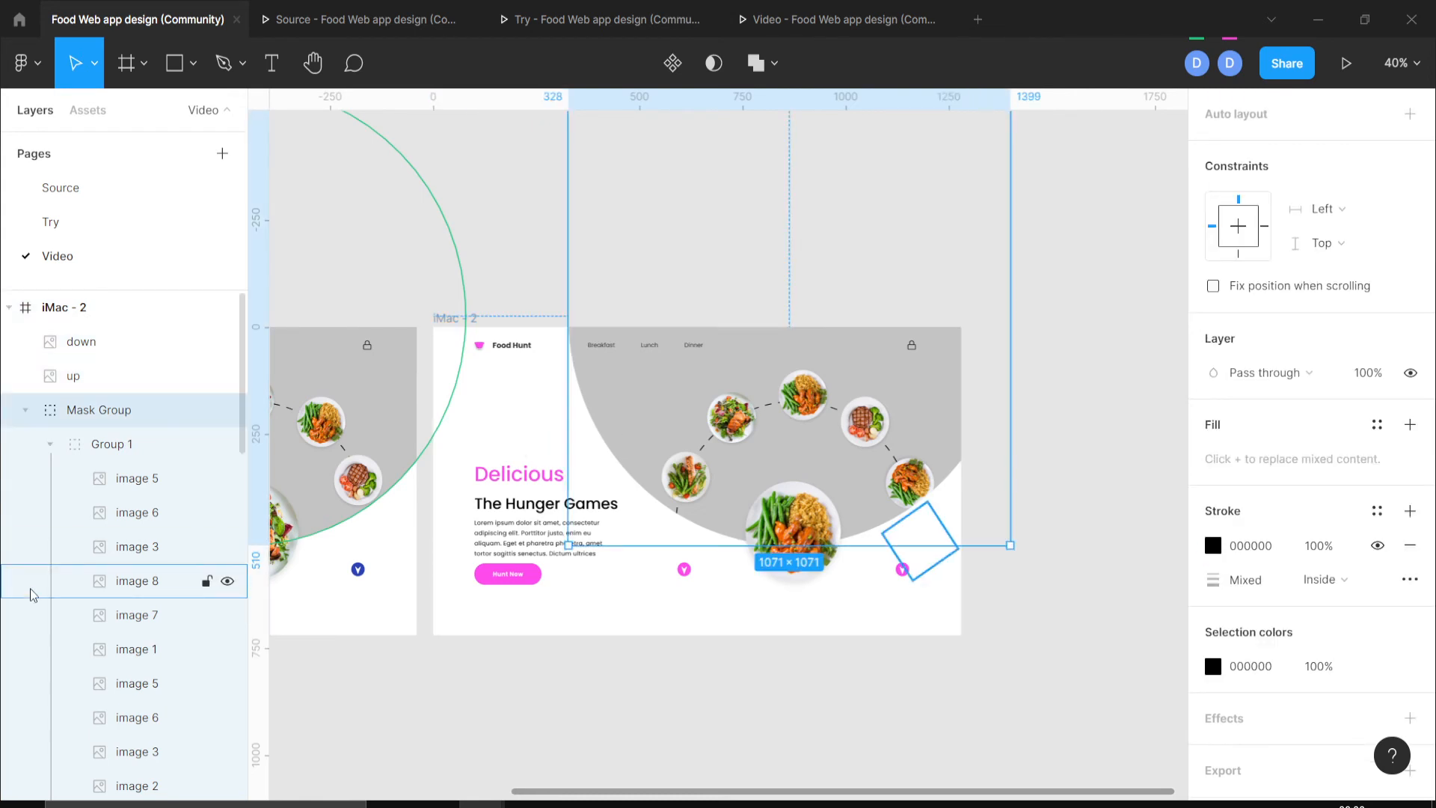
{"action": "scroll", "coordinate": [30, 593], "scroll_direction": "down", "scroll_amount": 5}
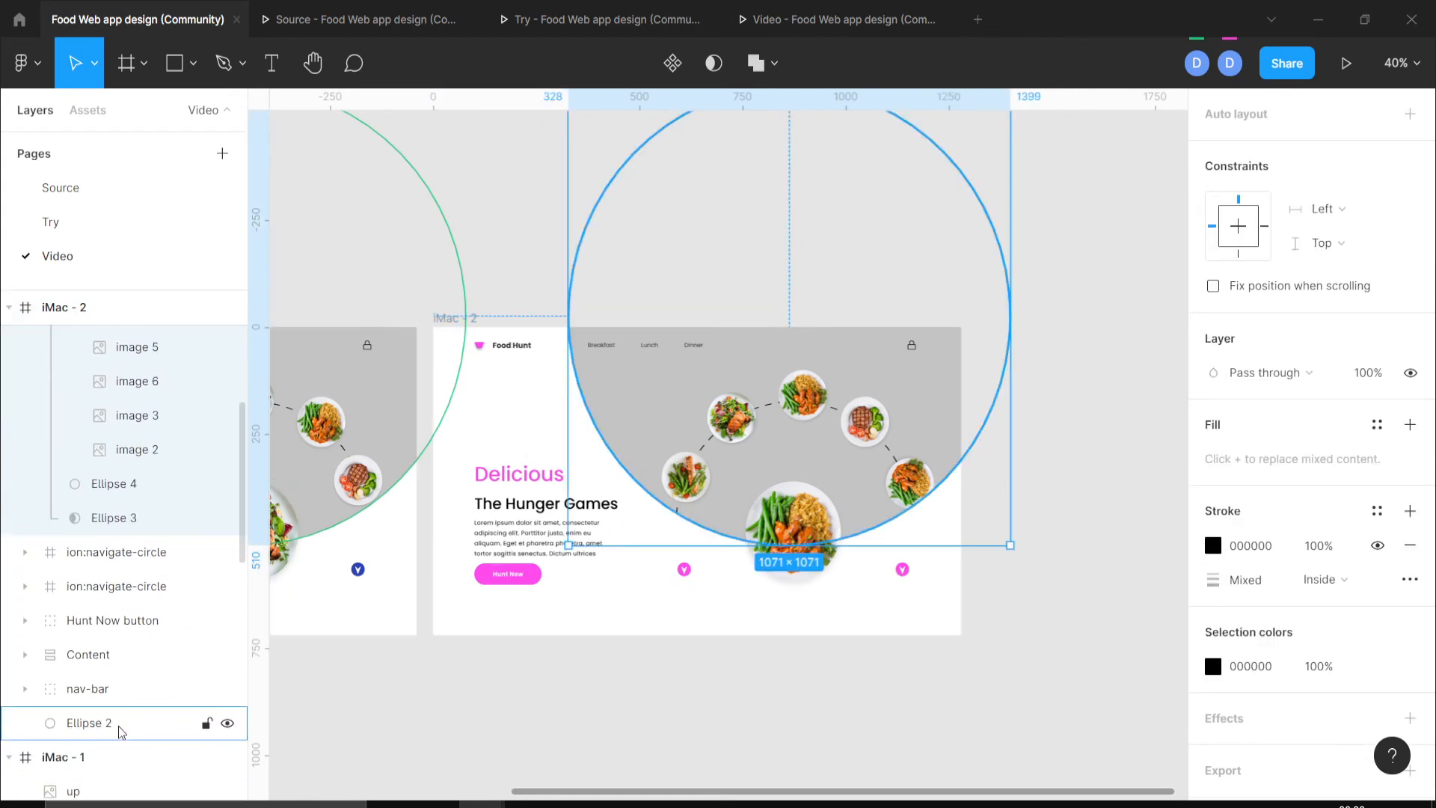
{"action": "left_click", "coordinate": [122, 732]}
{"action": "key", "text": "i"}
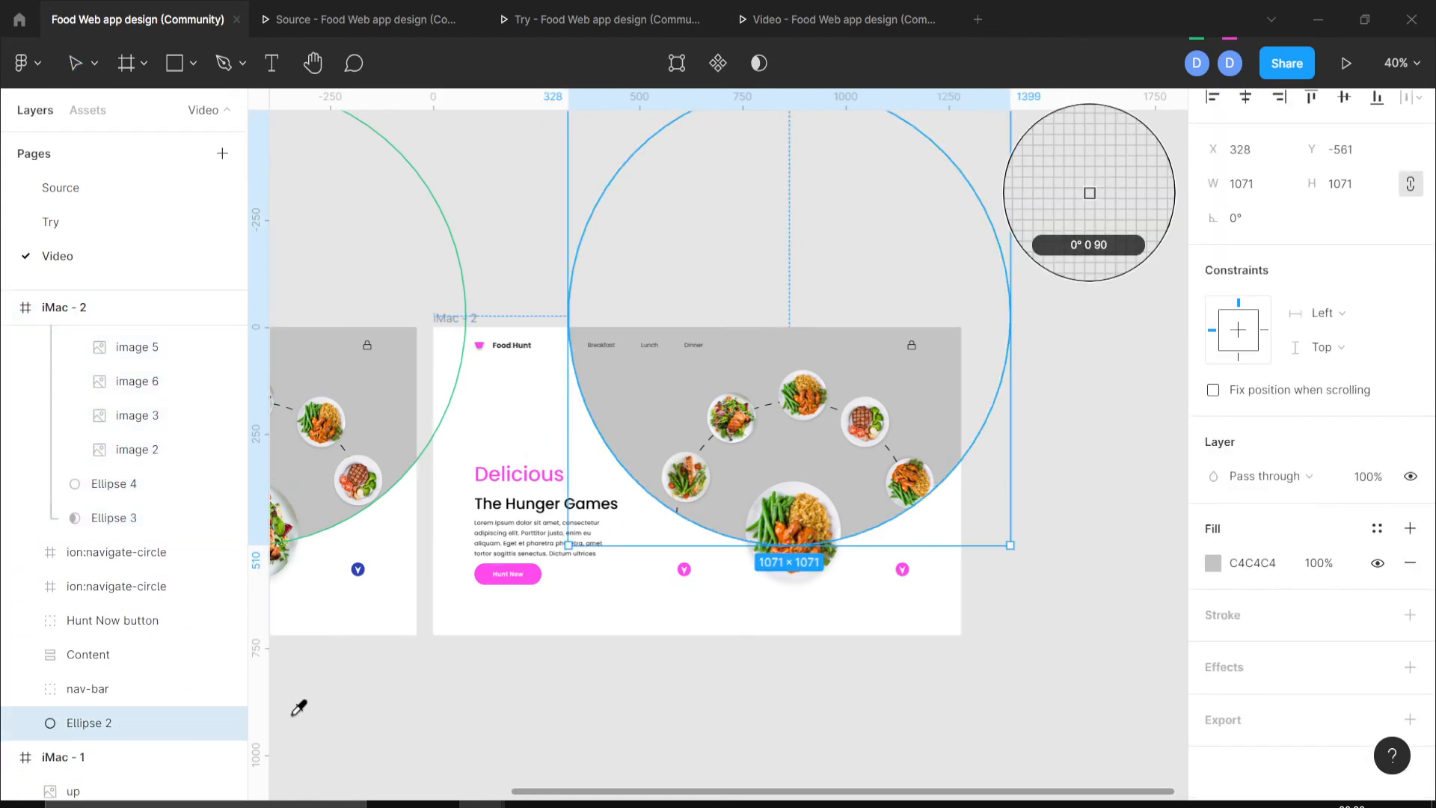
{"action": "left_click", "coordinate": [491, 571]}
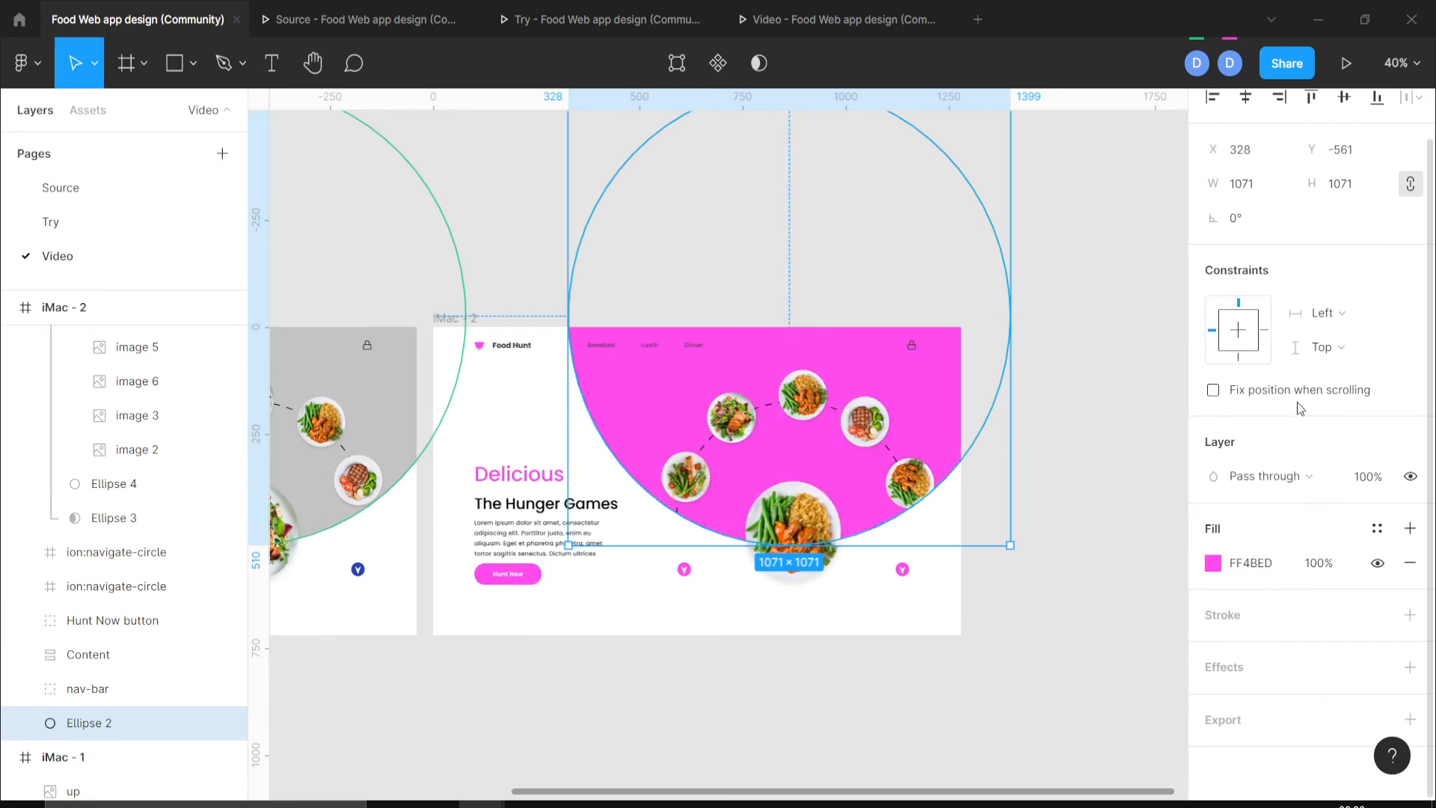
{"action": "left_click", "coordinate": [1214, 563]}
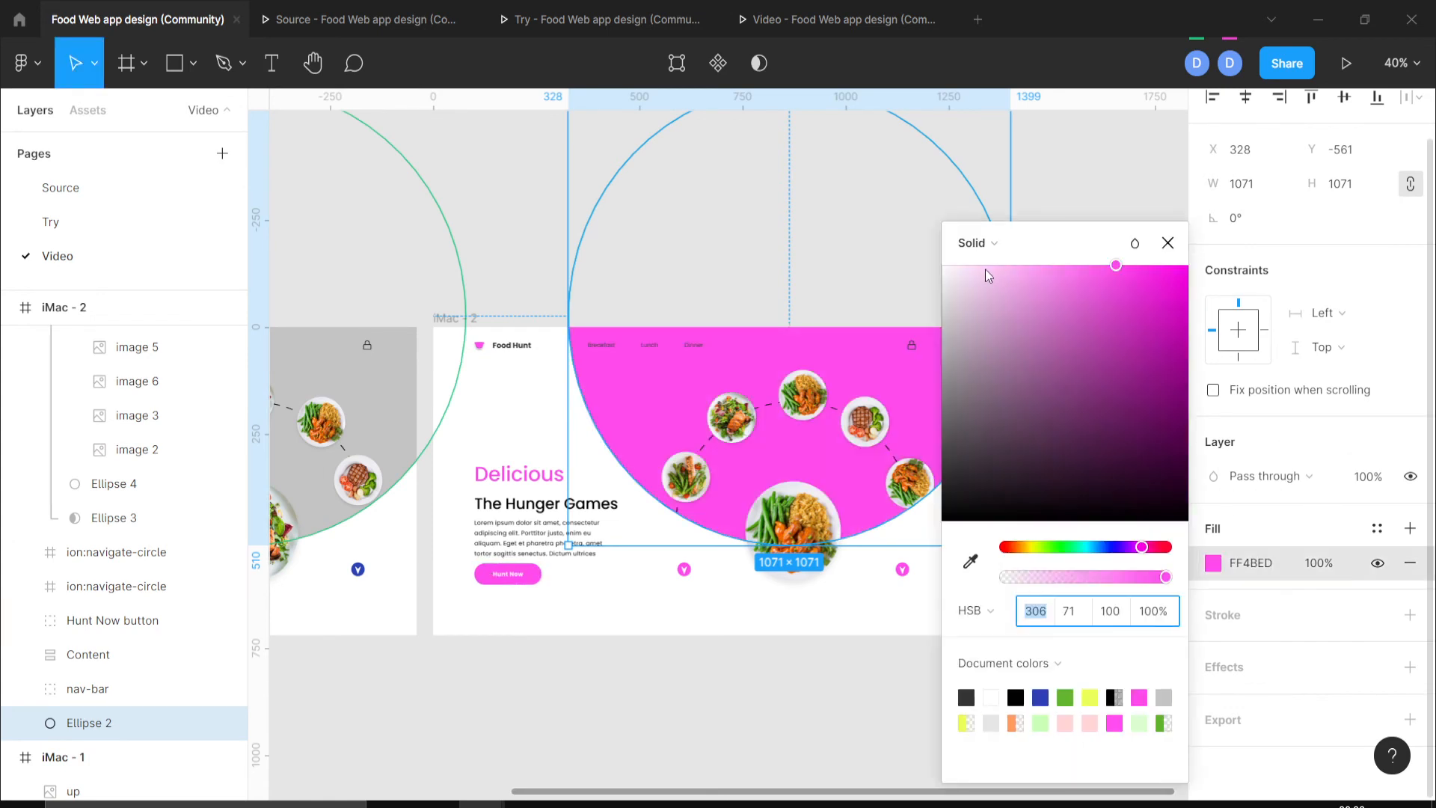
{"action": "left_click_drag", "start_coordinate": [991, 293], "coordinate": [1027, 254]}
{"action": "left_click", "coordinate": [1067, 176]}
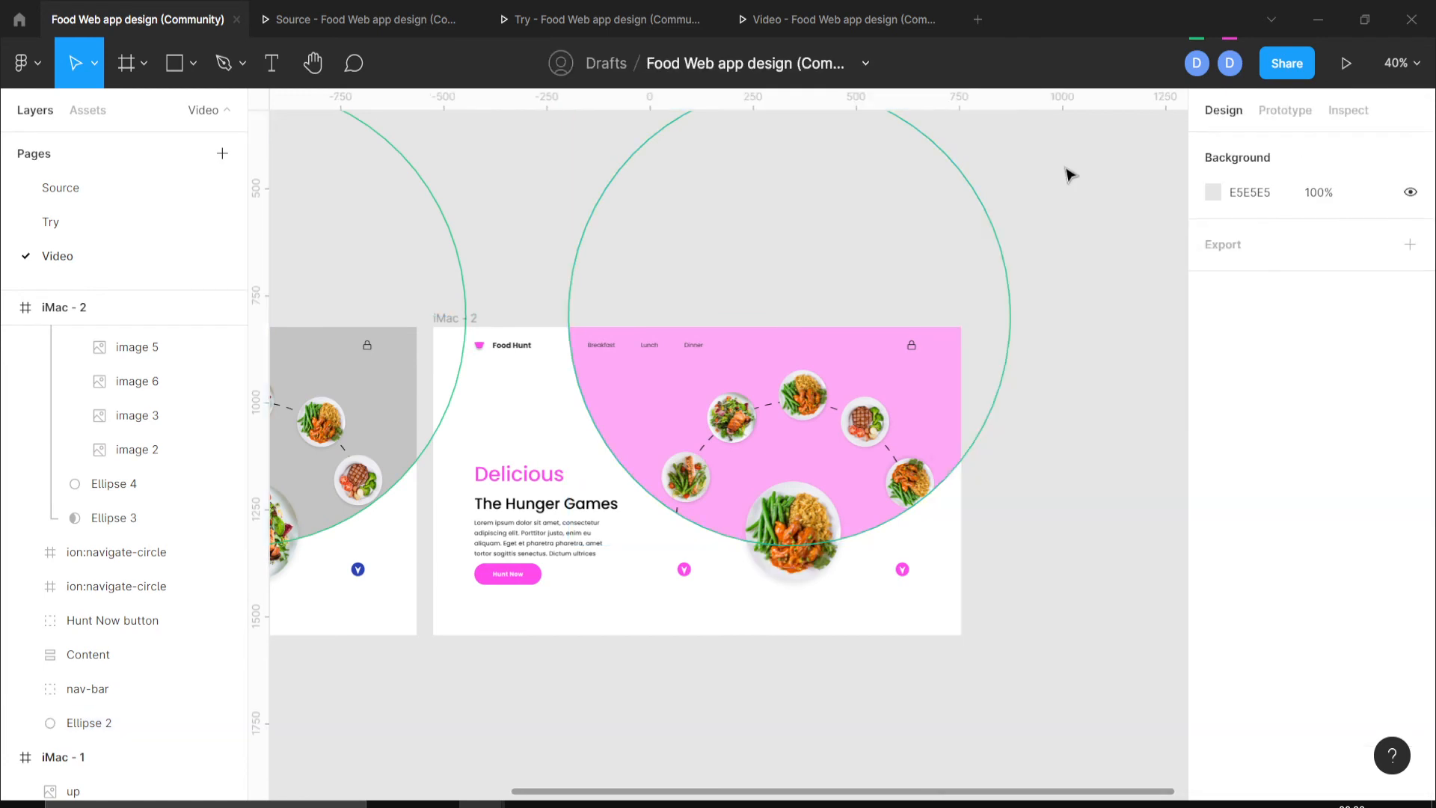
Move the Content layer below Ellipse 2 in iMac - 1's layer order.
{"action": "scroll", "coordinate": [1067, 177], "scroll_direction": "left", "scroll_amount": 10}
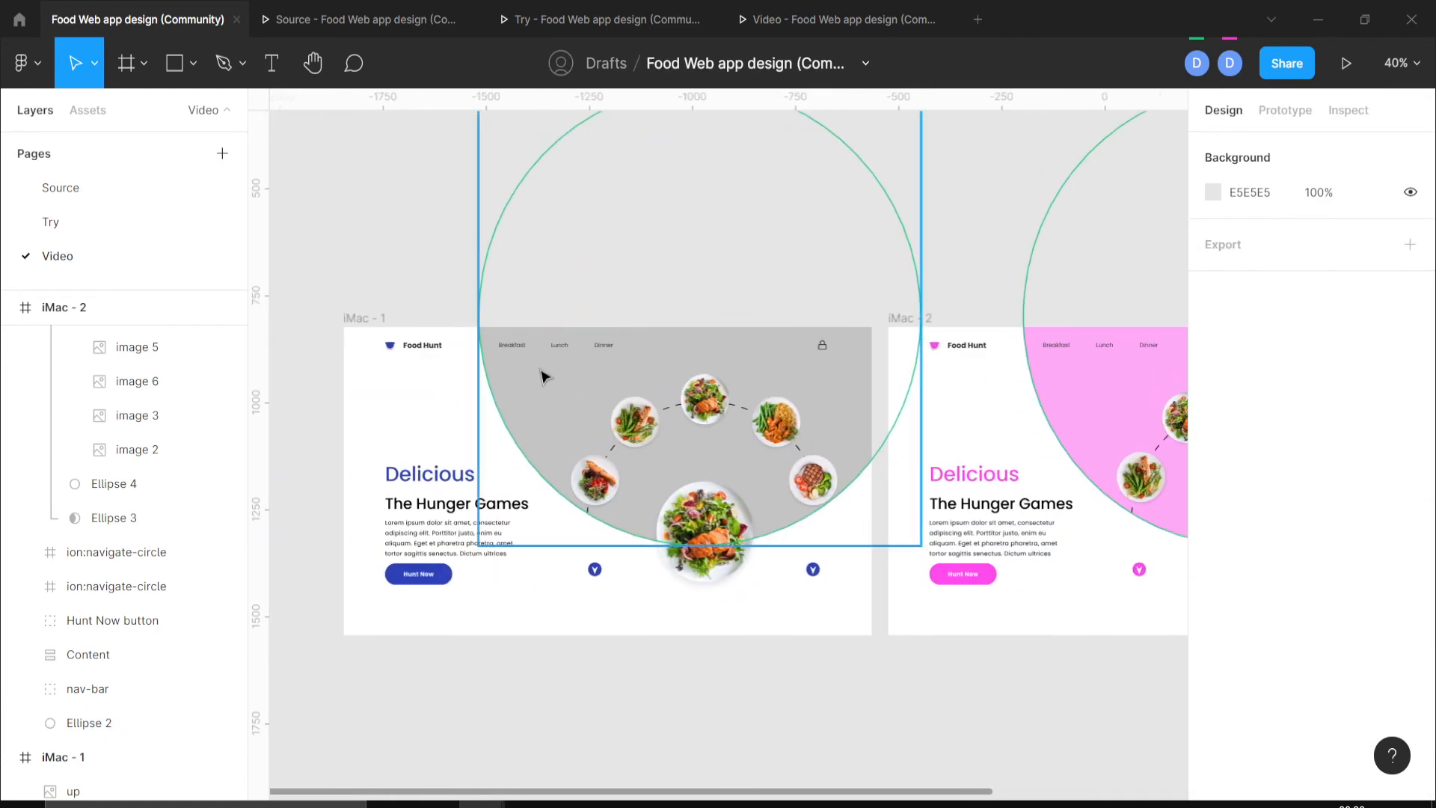
{"action": "left_click", "coordinate": [515, 432]}
{"action": "scroll", "coordinate": [1281, 643], "scroll_direction": "down", "scroll_amount": 5}
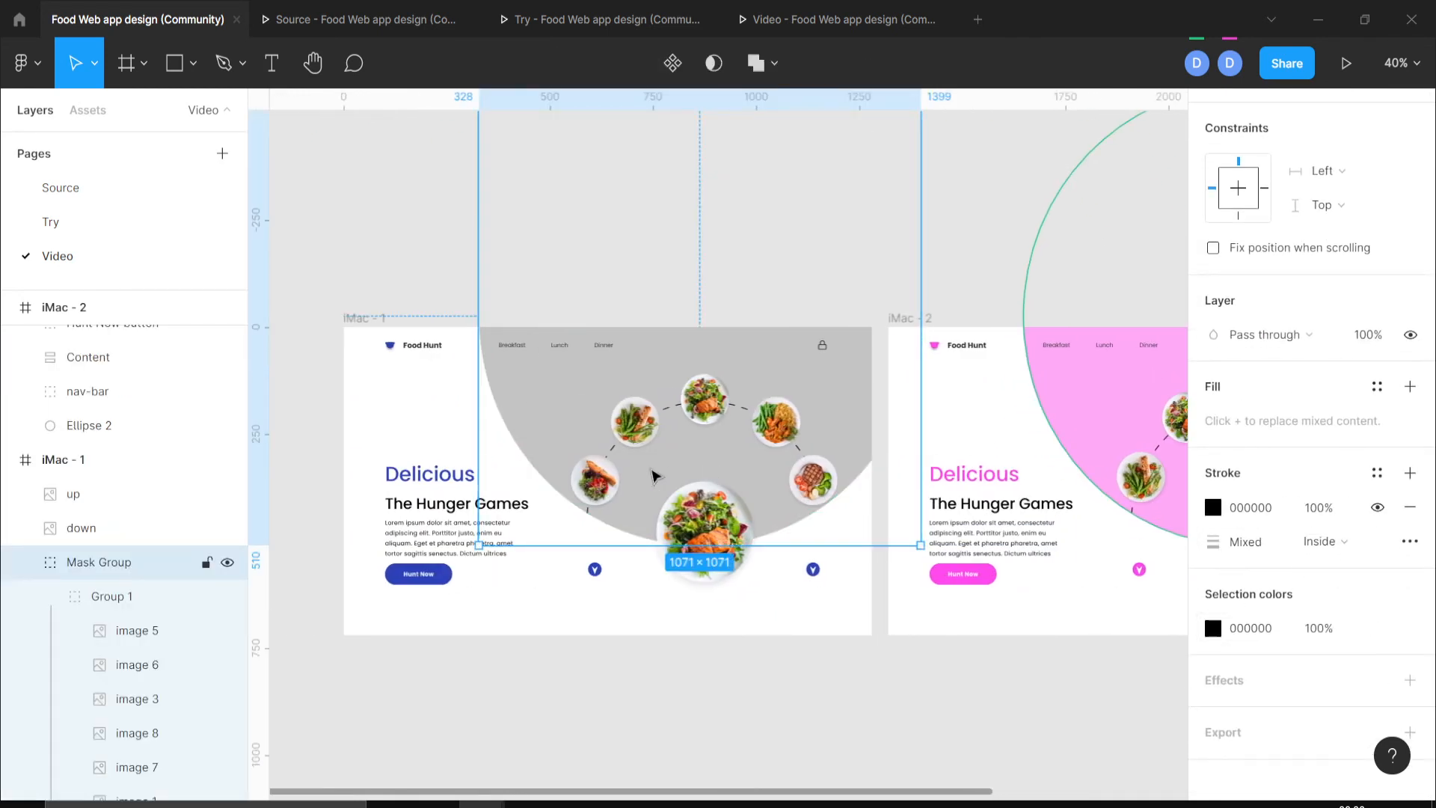
{"action": "scroll", "coordinate": [128, 655], "scroll_direction": "down", "scroll_amount": 5}
{"action": "left_click", "coordinate": [88, 714]}
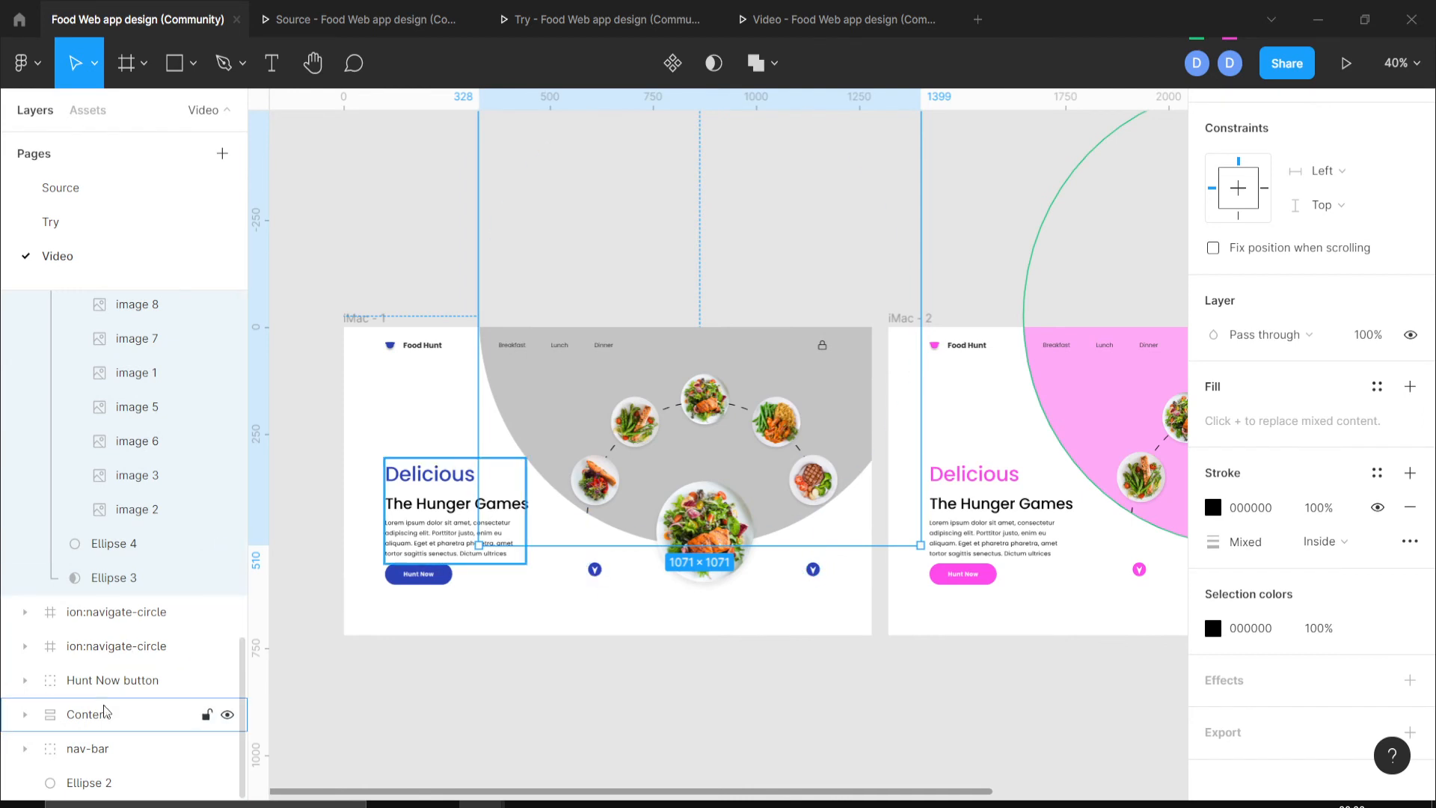
{"action": "left_click_drag", "start_coordinate": [89, 714], "coordinate": [111, 790]}
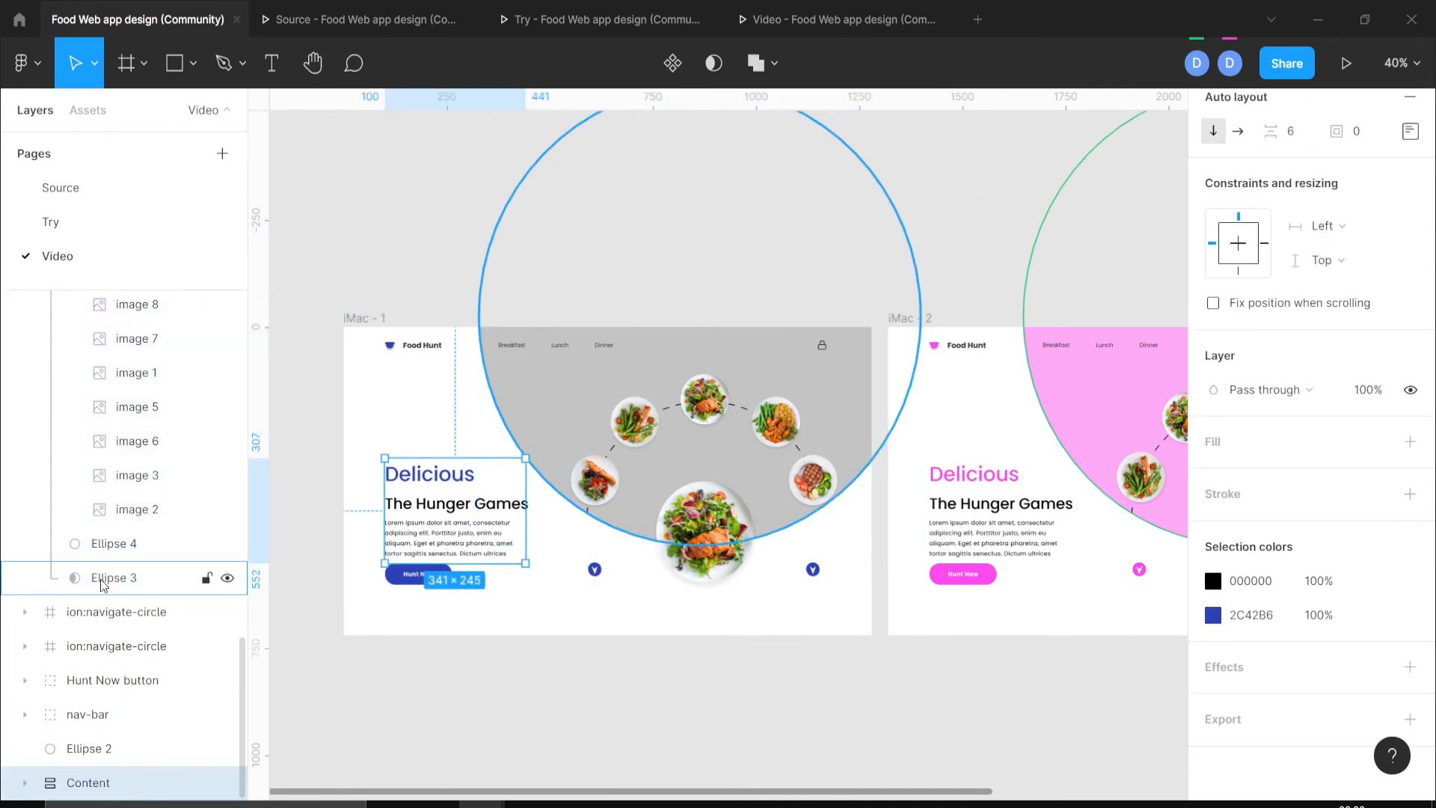
Try filling iMac - 1's Ellipse 3 mask circle with the document blue 2C42B6.
{"action": "left_click", "coordinate": [105, 577]}
{"action": "left_click", "coordinate": [1213, 614]}
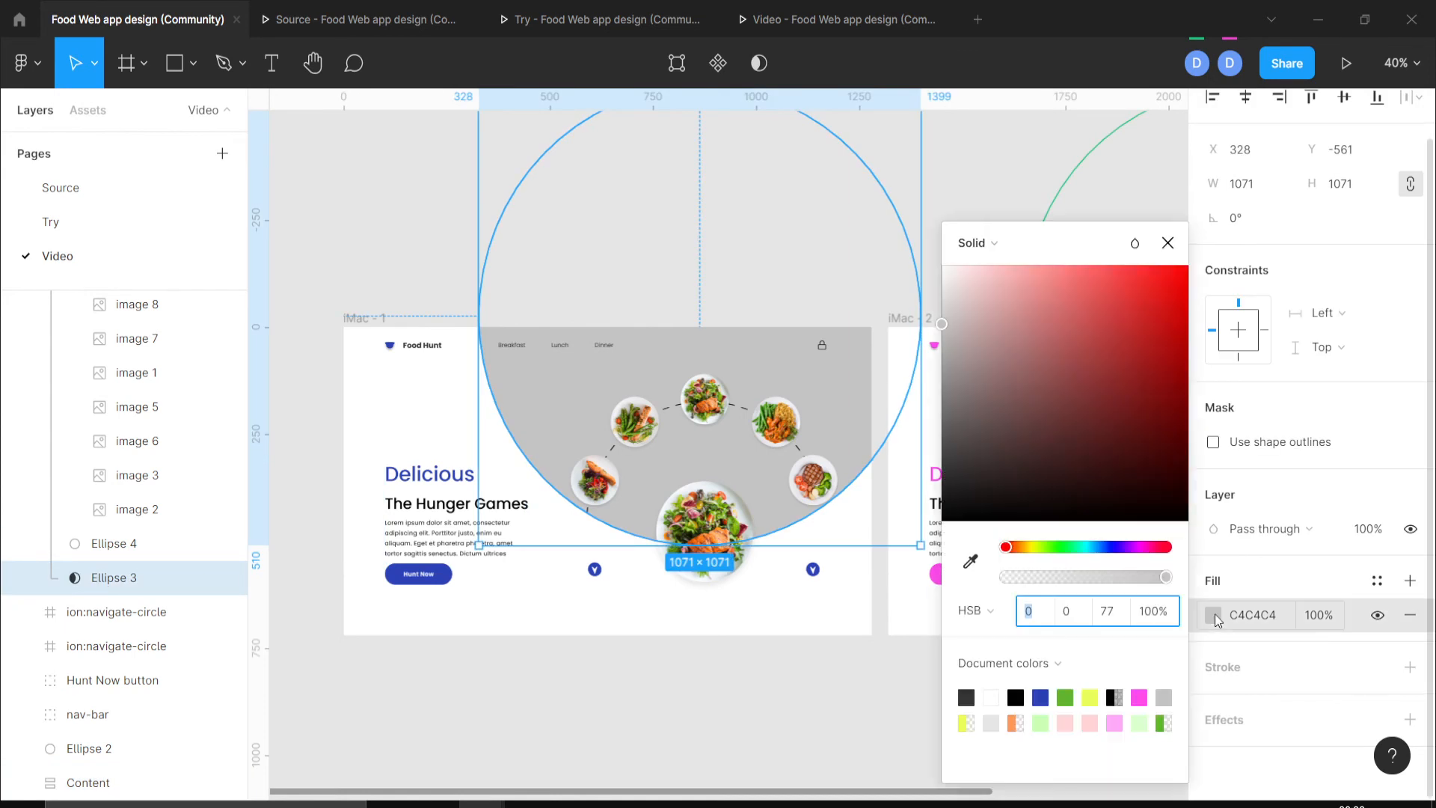
{"action": "left_click", "coordinate": [1041, 697]}
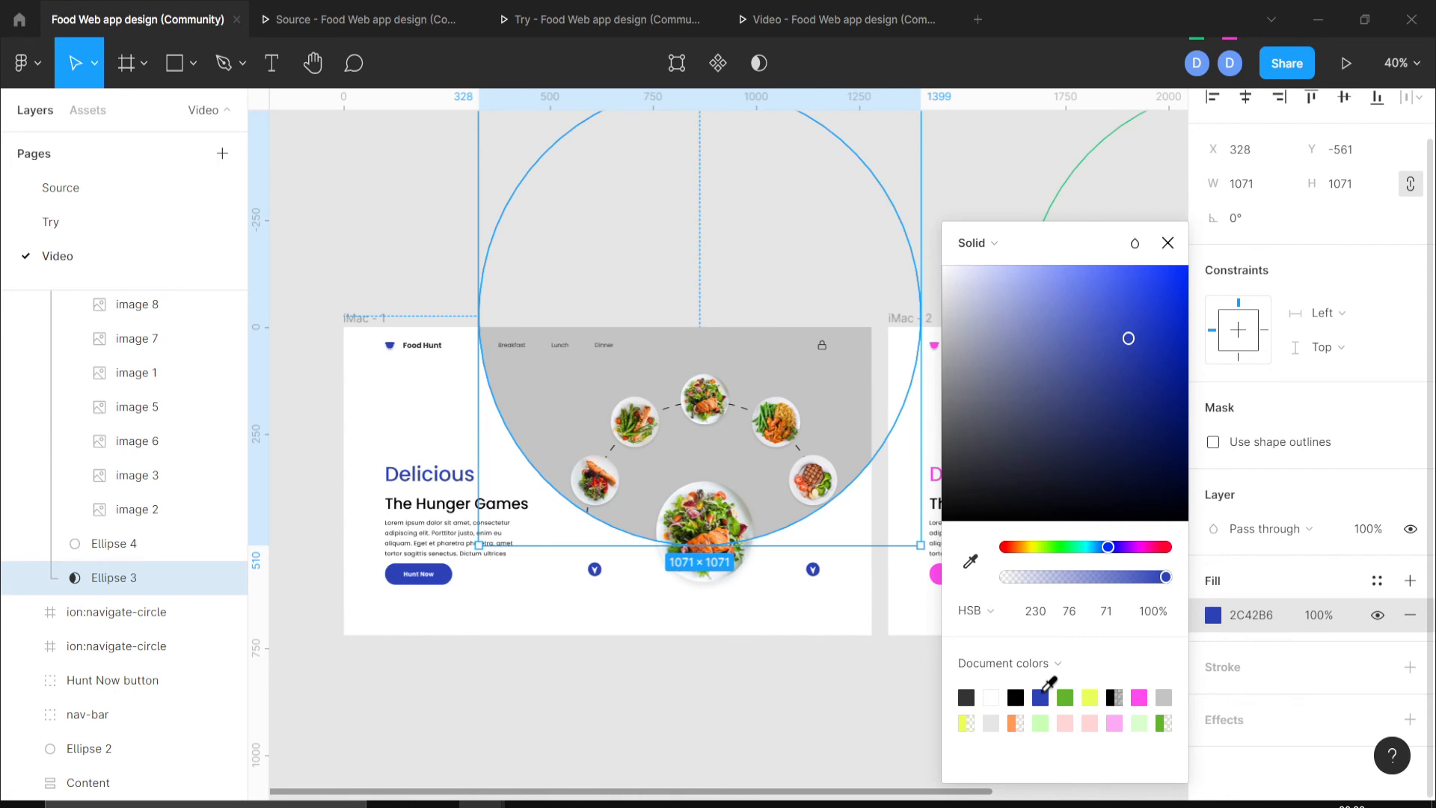
{"action": "key", "text": "ctrl+z"}
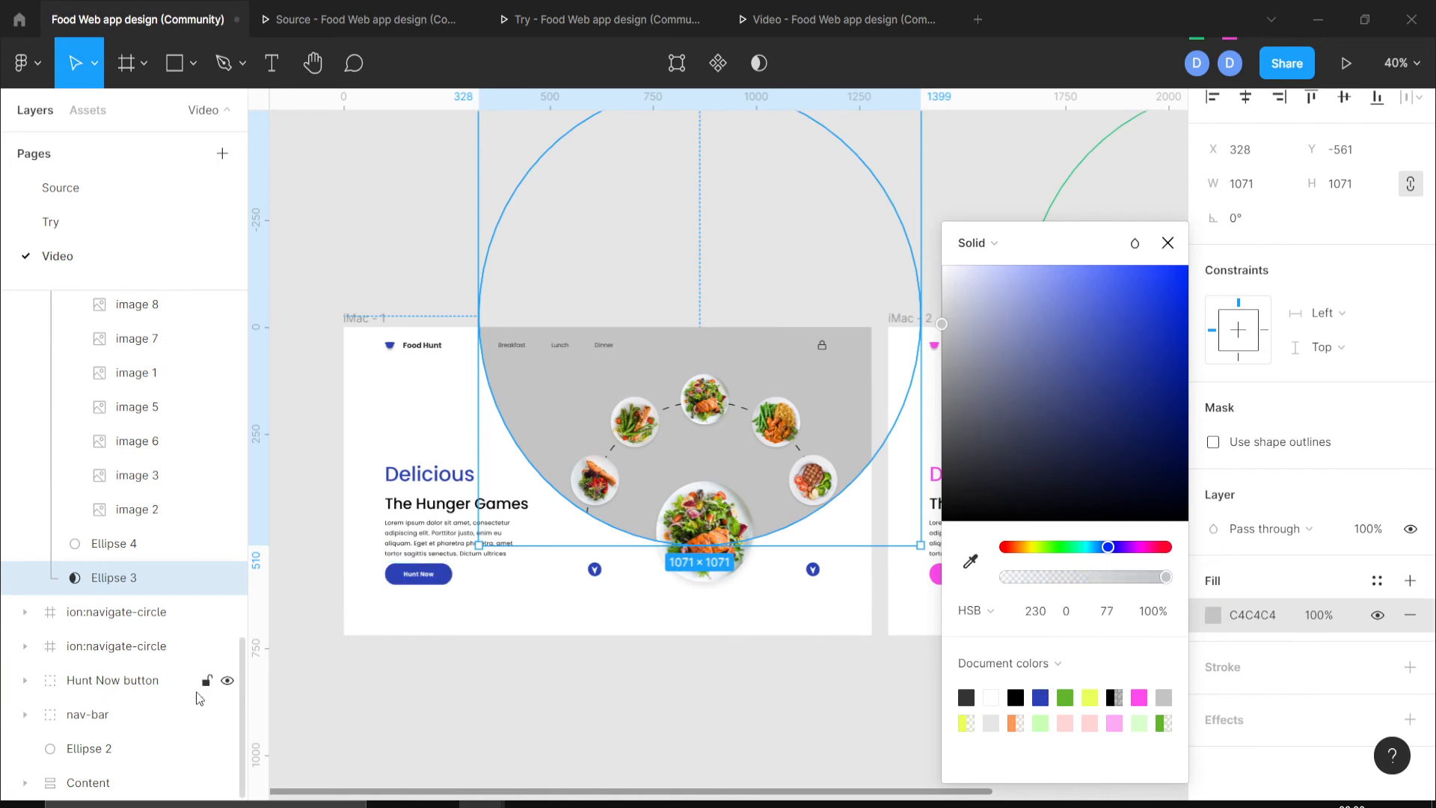
Fill iMac - 1's Ellipse 2 background circle with the blue sampled from the Hunt Now button and lighten it to pale blue.
{"action": "left_click", "coordinate": [106, 750]}
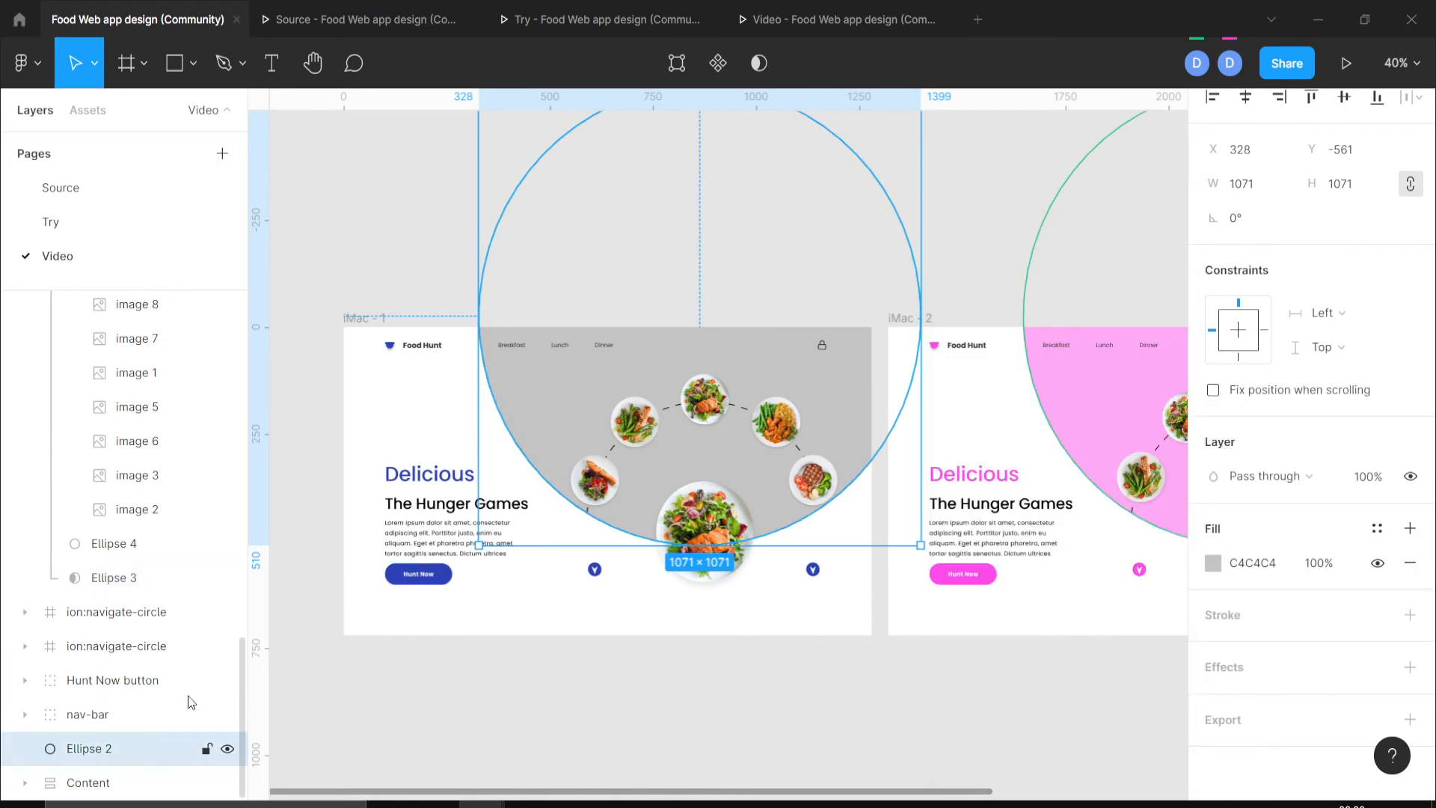
{"action": "key", "text": "i"}
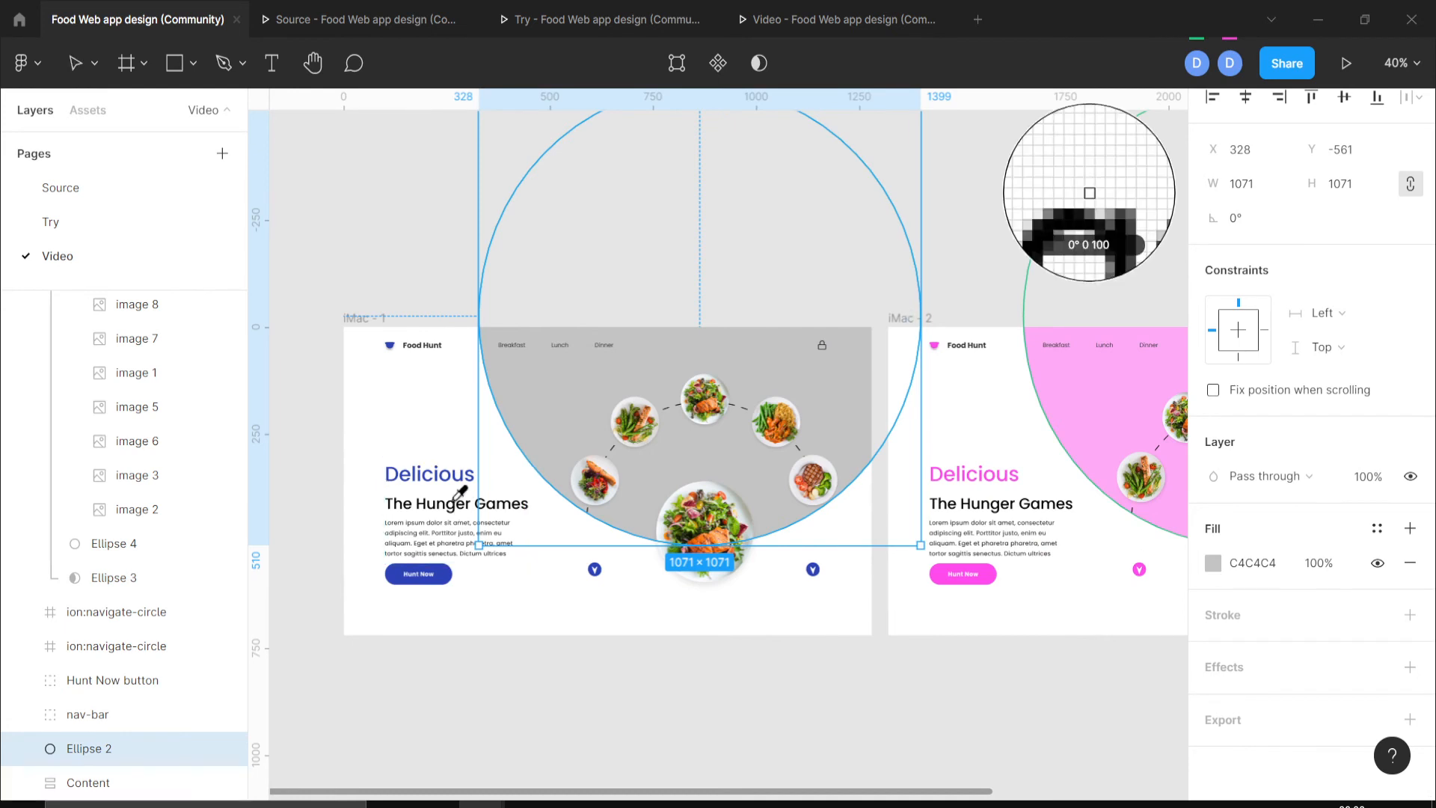
{"action": "left_click", "coordinate": [450, 577]}
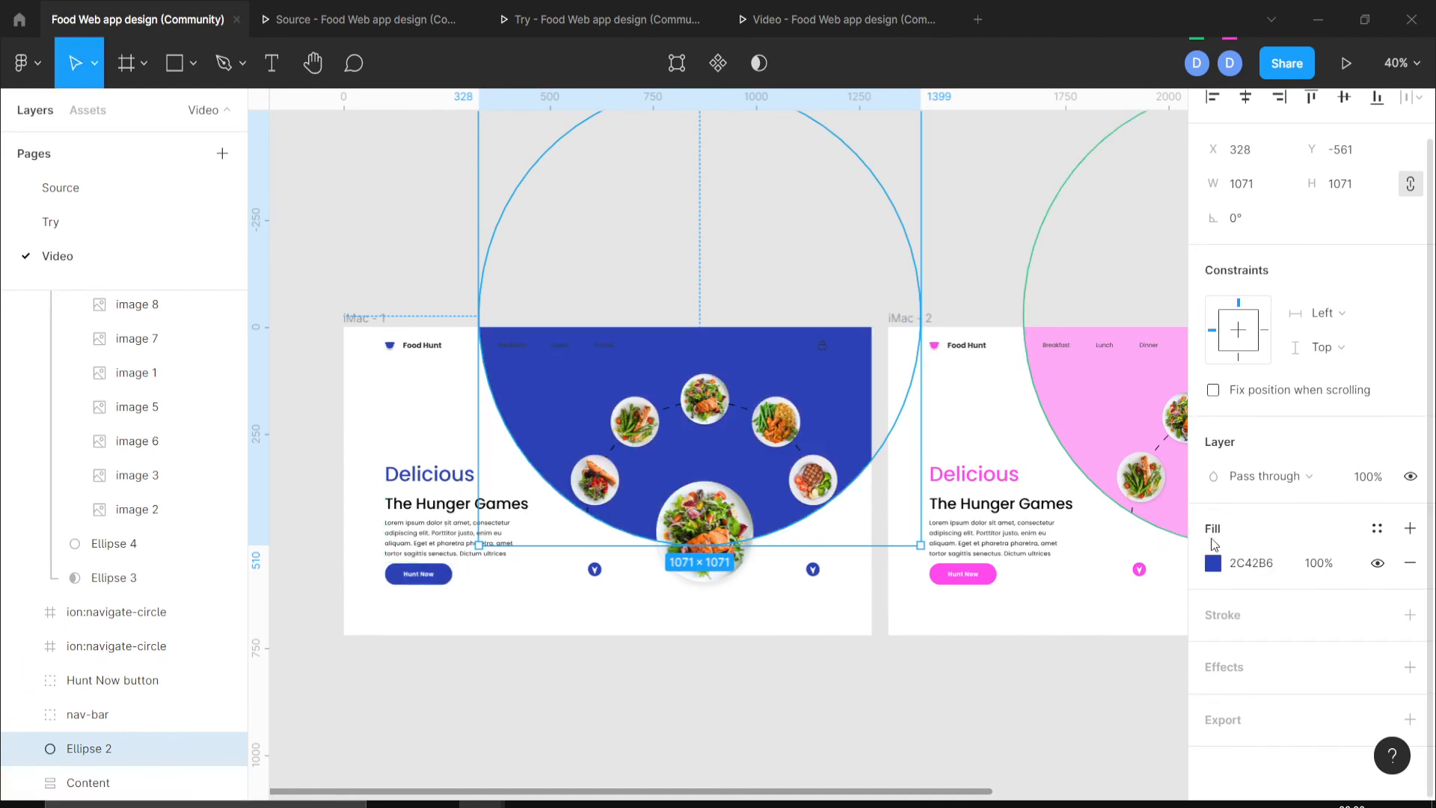
{"action": "left_click", "coordinate": [1212, 562]}
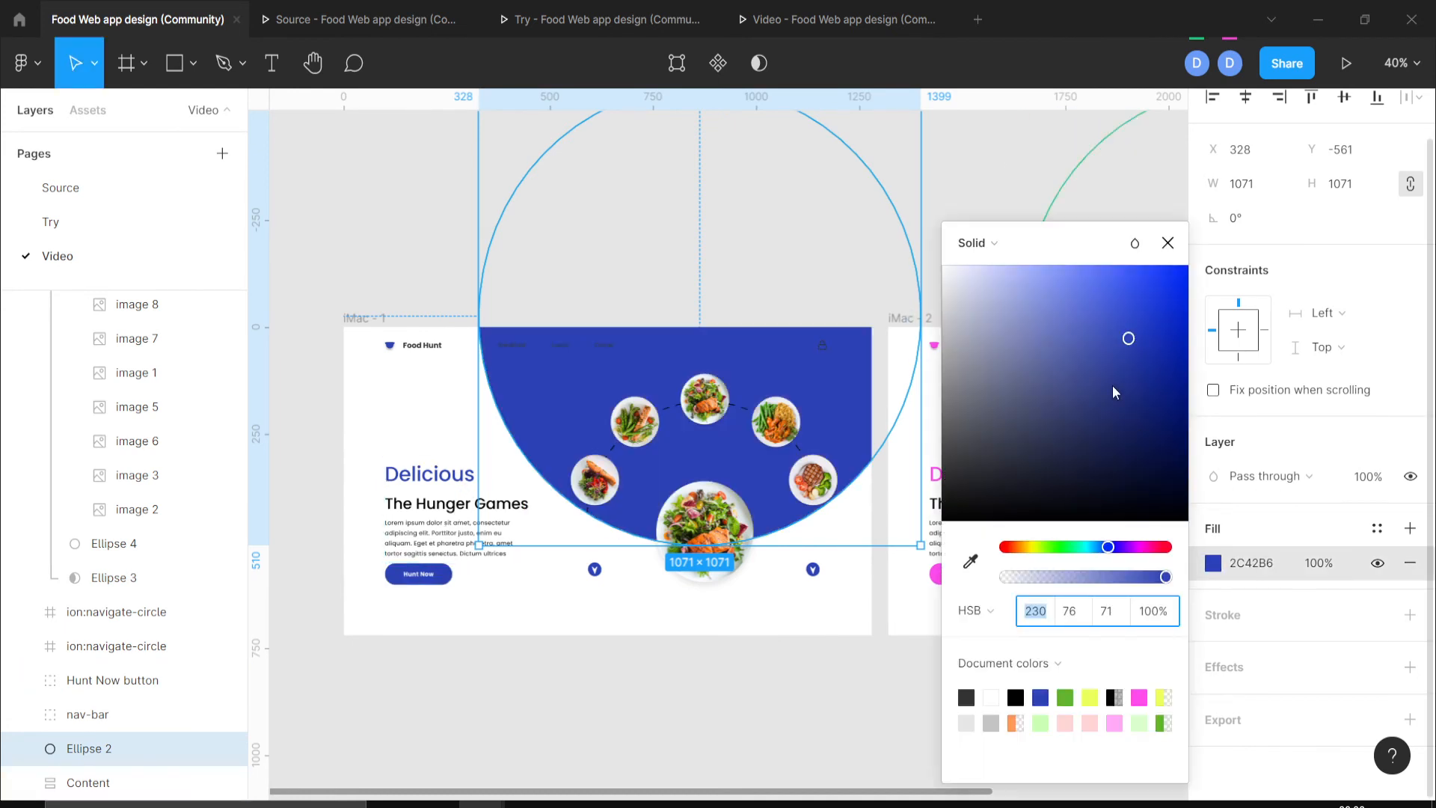
{"action": "left_click_drag", "start_coordinate": [1038, 281], "coordinate": [1006, 255]}
{"action": "left_click", "coordinate": [986, 172]}
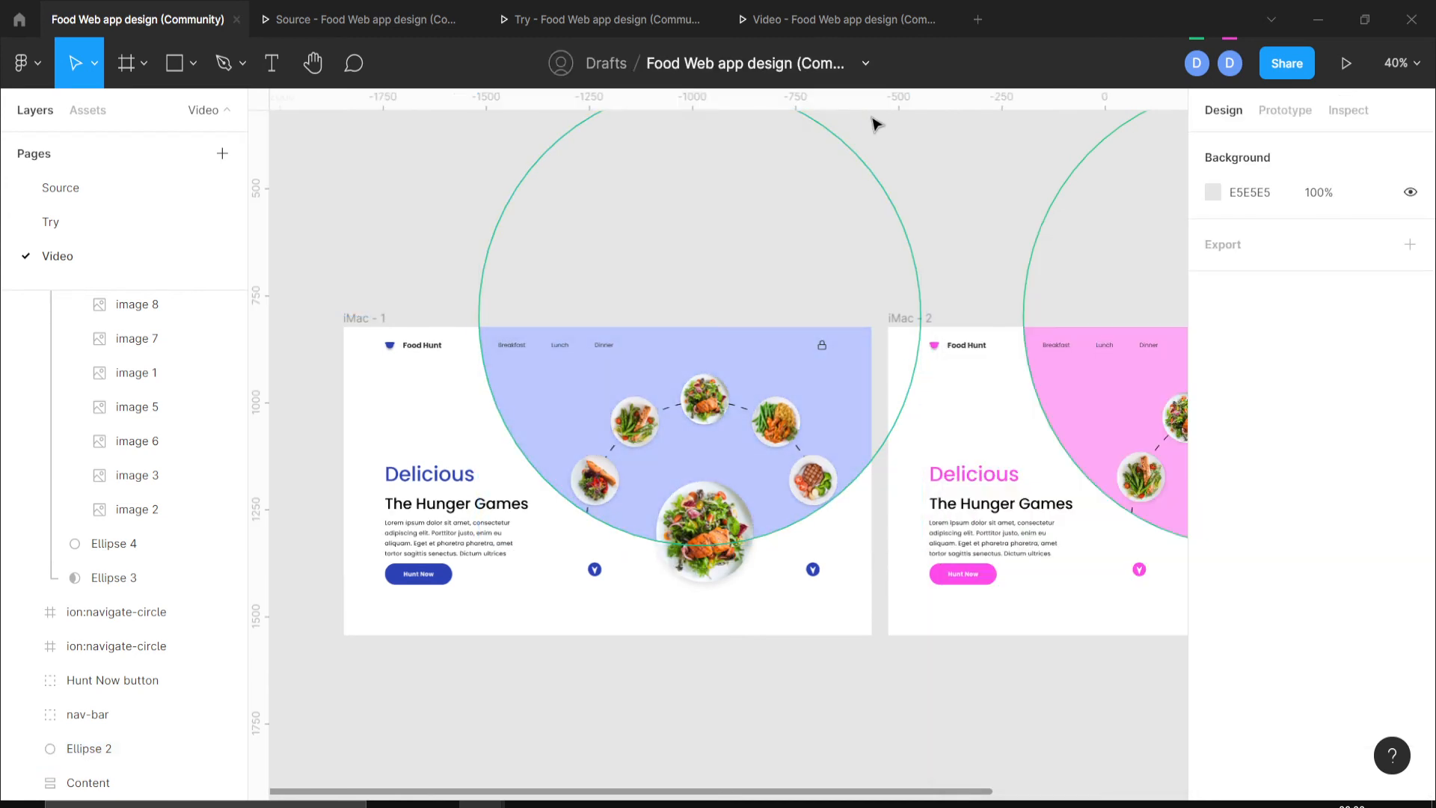
Play the recolored carousel in the Video prototype, going back to the blue frame, forward to the pink one and back again.
{"action": "left_click", "coordinate": [826, 16]}
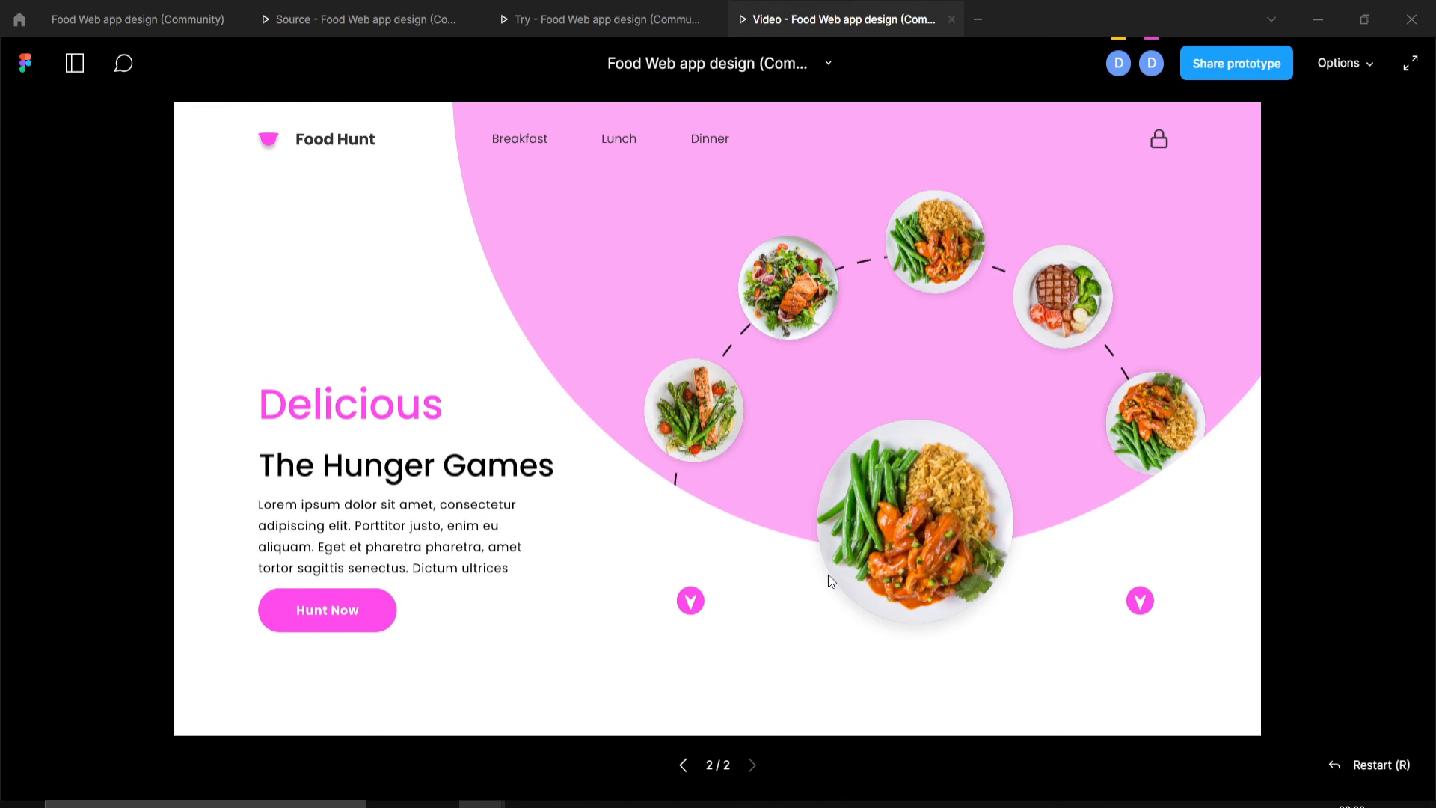
{"action": "left_click", "coordinate": [696, 607]}
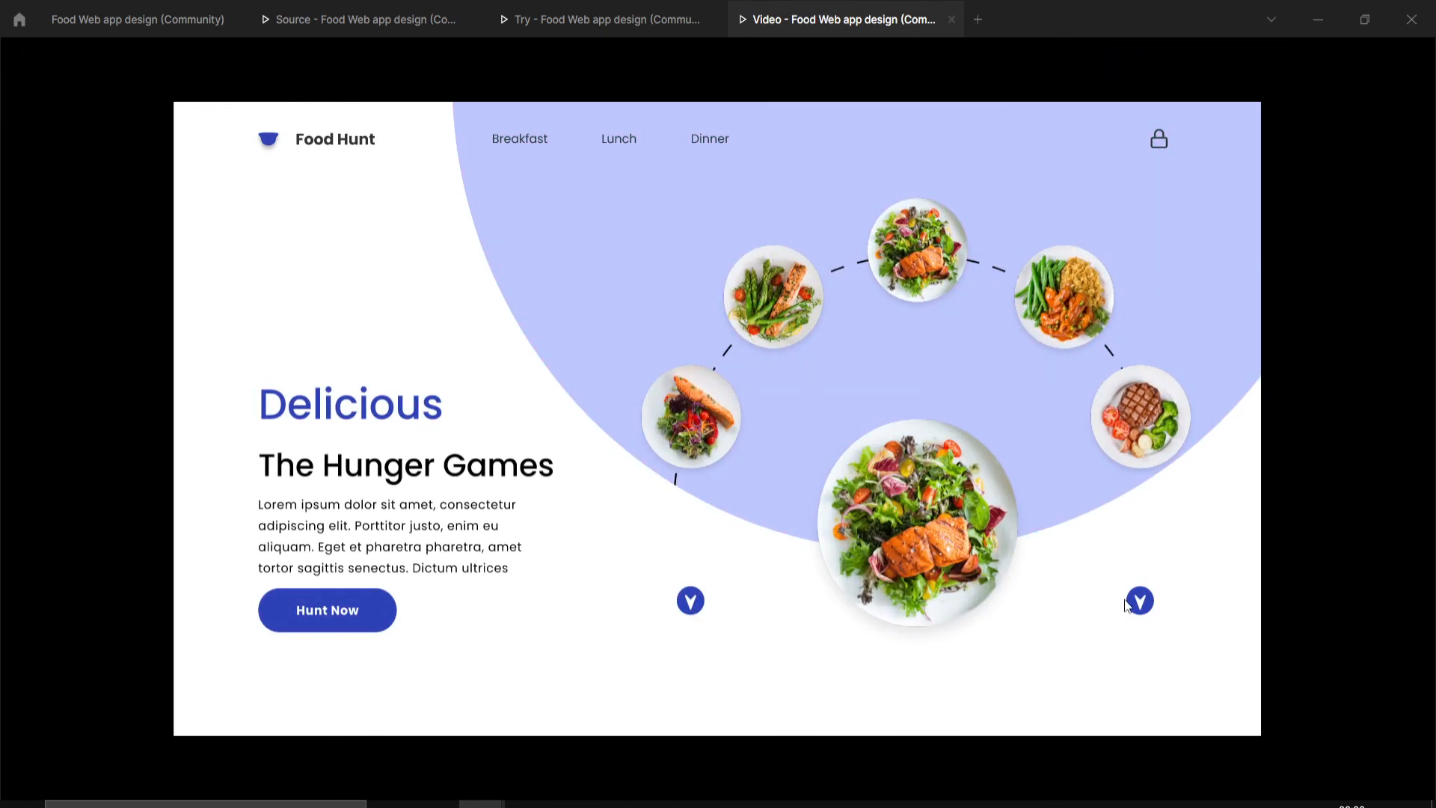
{"action": "left_click", "coordinate": [1138, 601]}
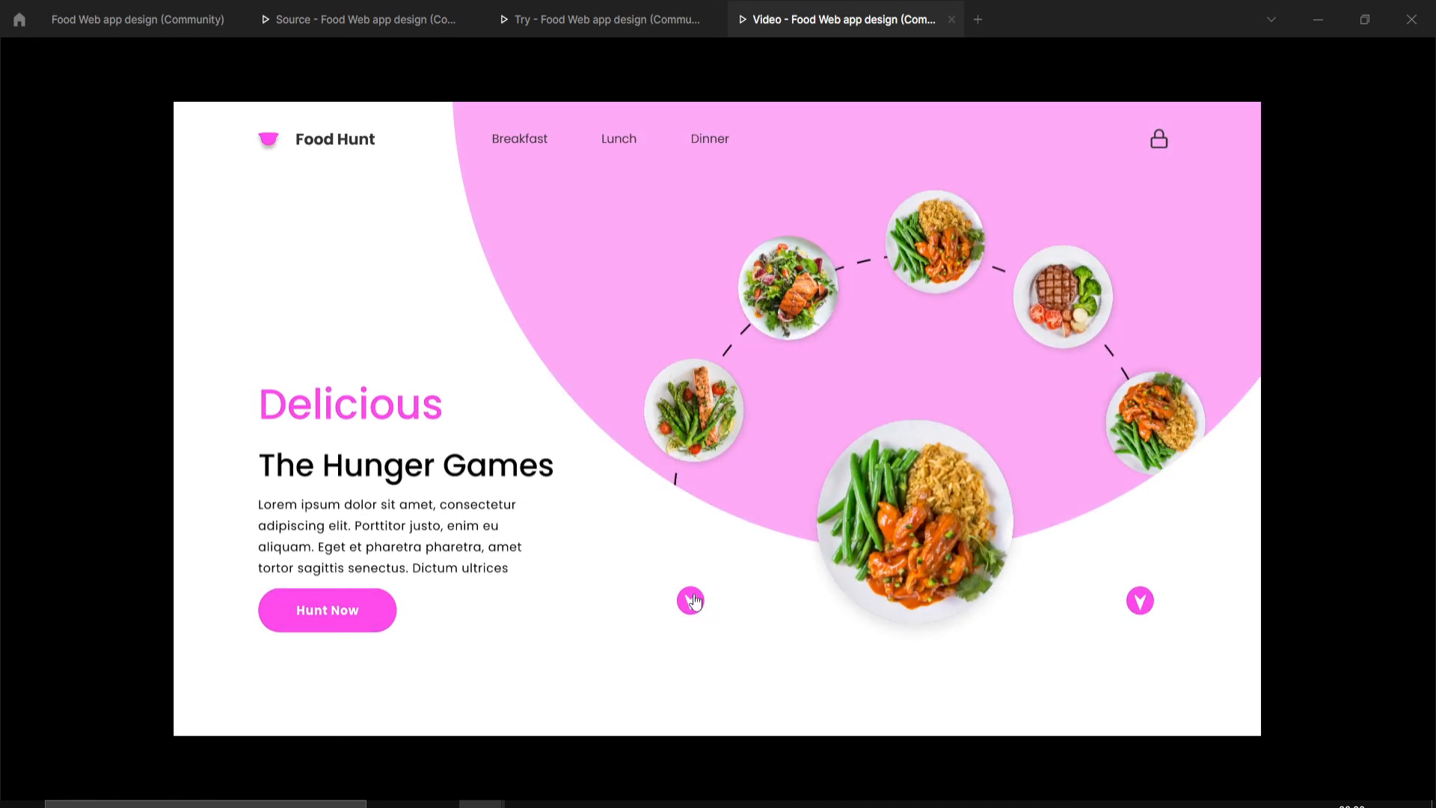
{"action": "left_click", "coordinate": [693, 600]}
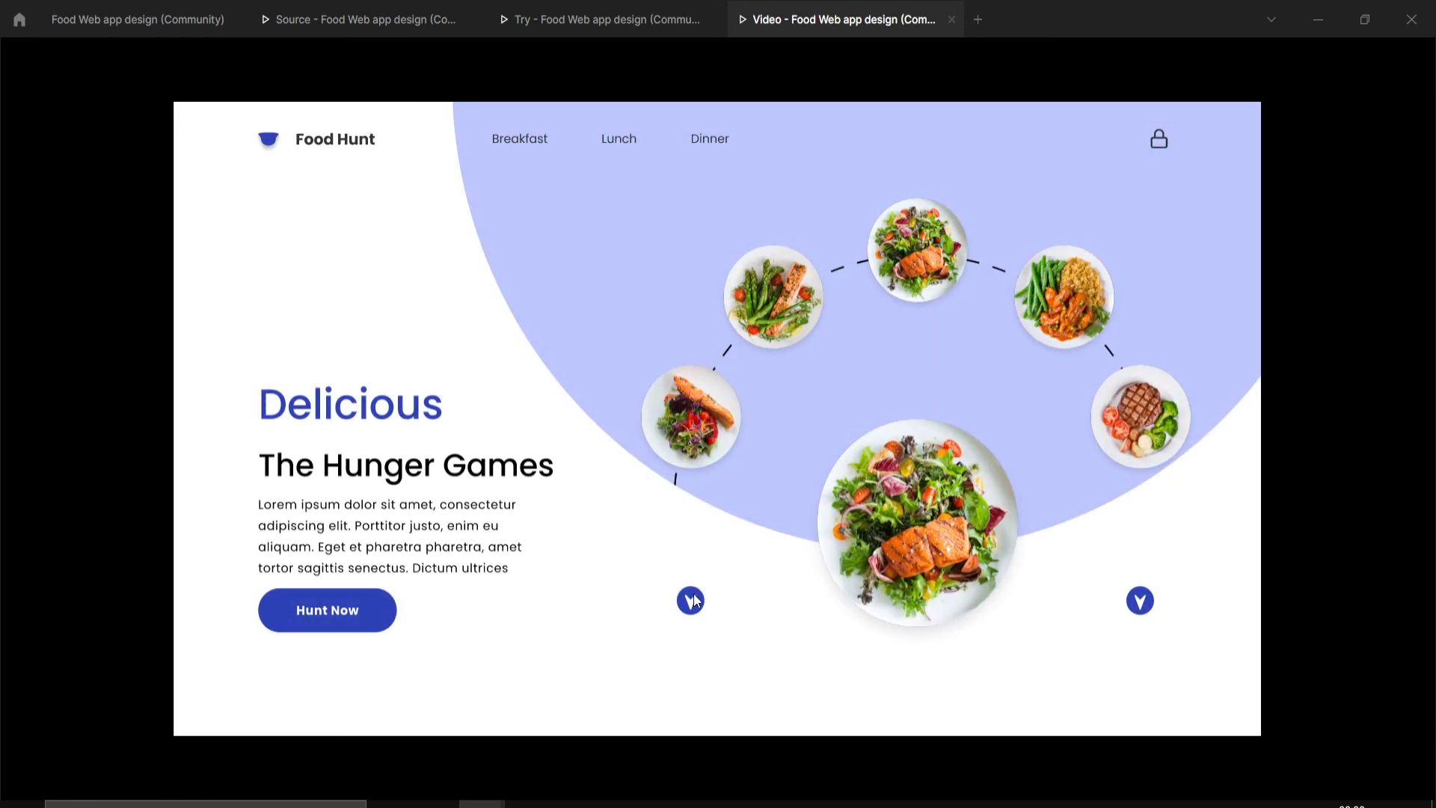
Return to the design file and review the prototype connections and settings of the iMac - 1 and iMac - 2 frames.
{"action": "left_click", "coordinate": [183, 18]}
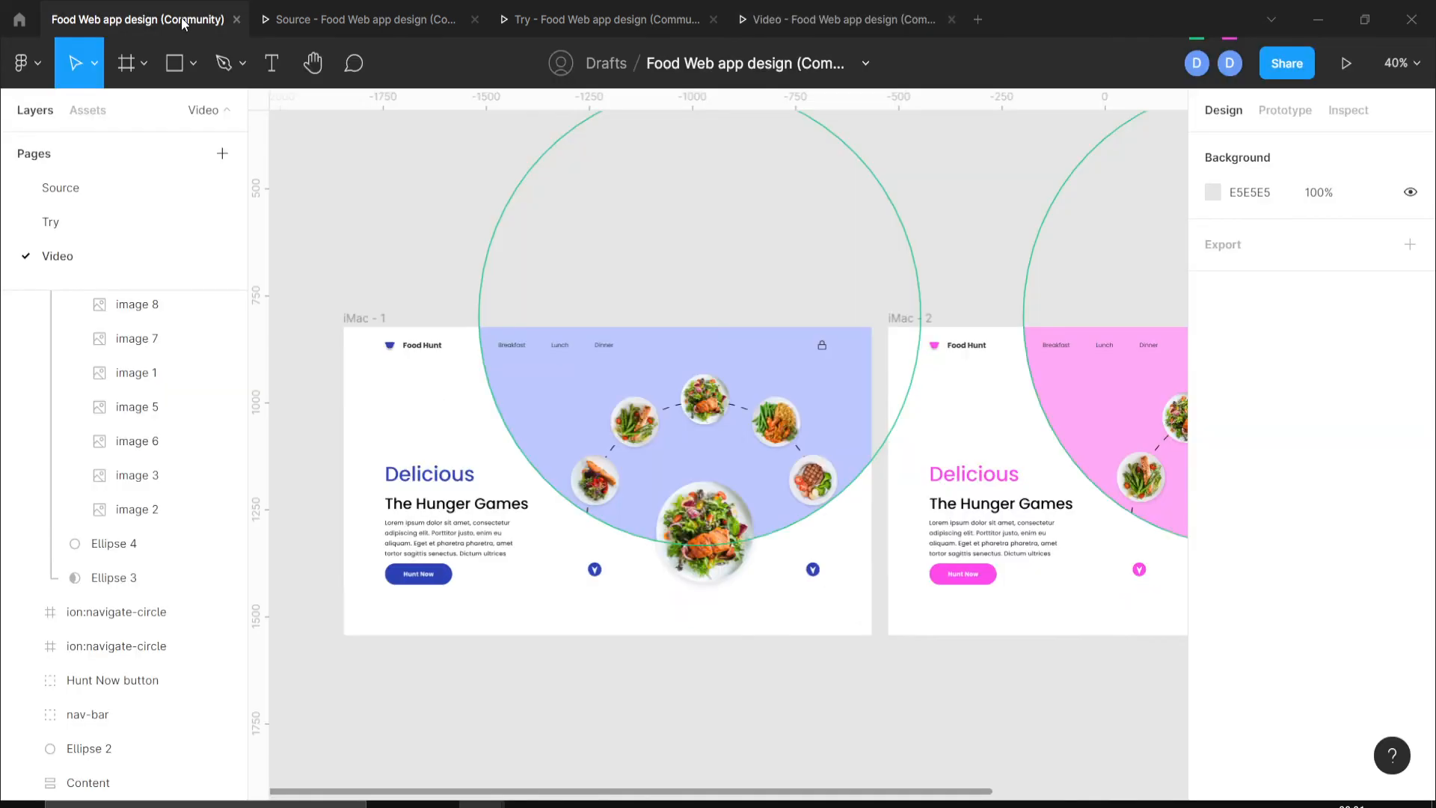
{"action": "scroll", "coordinate": [568, 546], "scroll_direction": "down", "scroll_amount": 3}
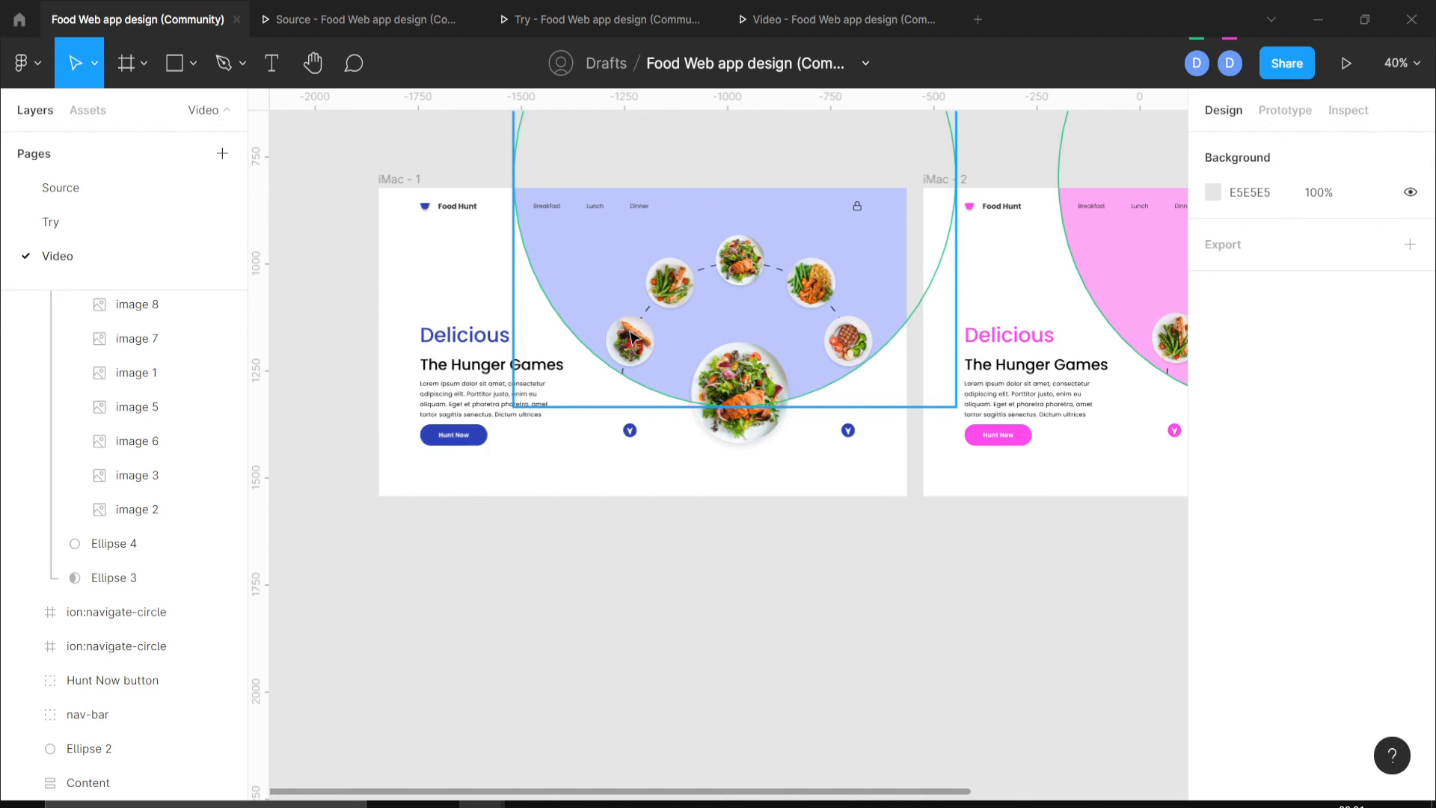
{"action": "left_click", "coordinate": [1274, 126]}
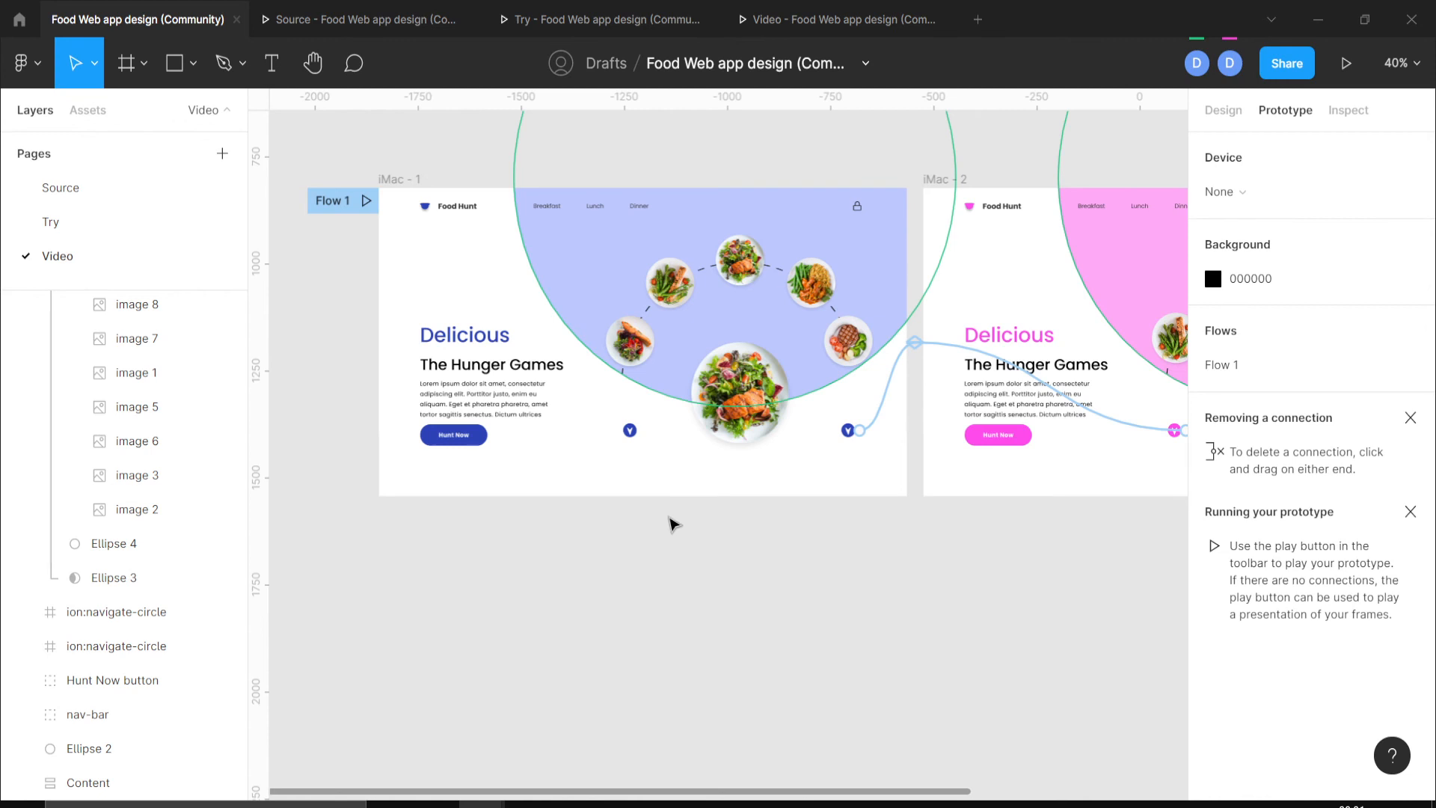
{"action": "left_click", "coordinate": [413, 181]}
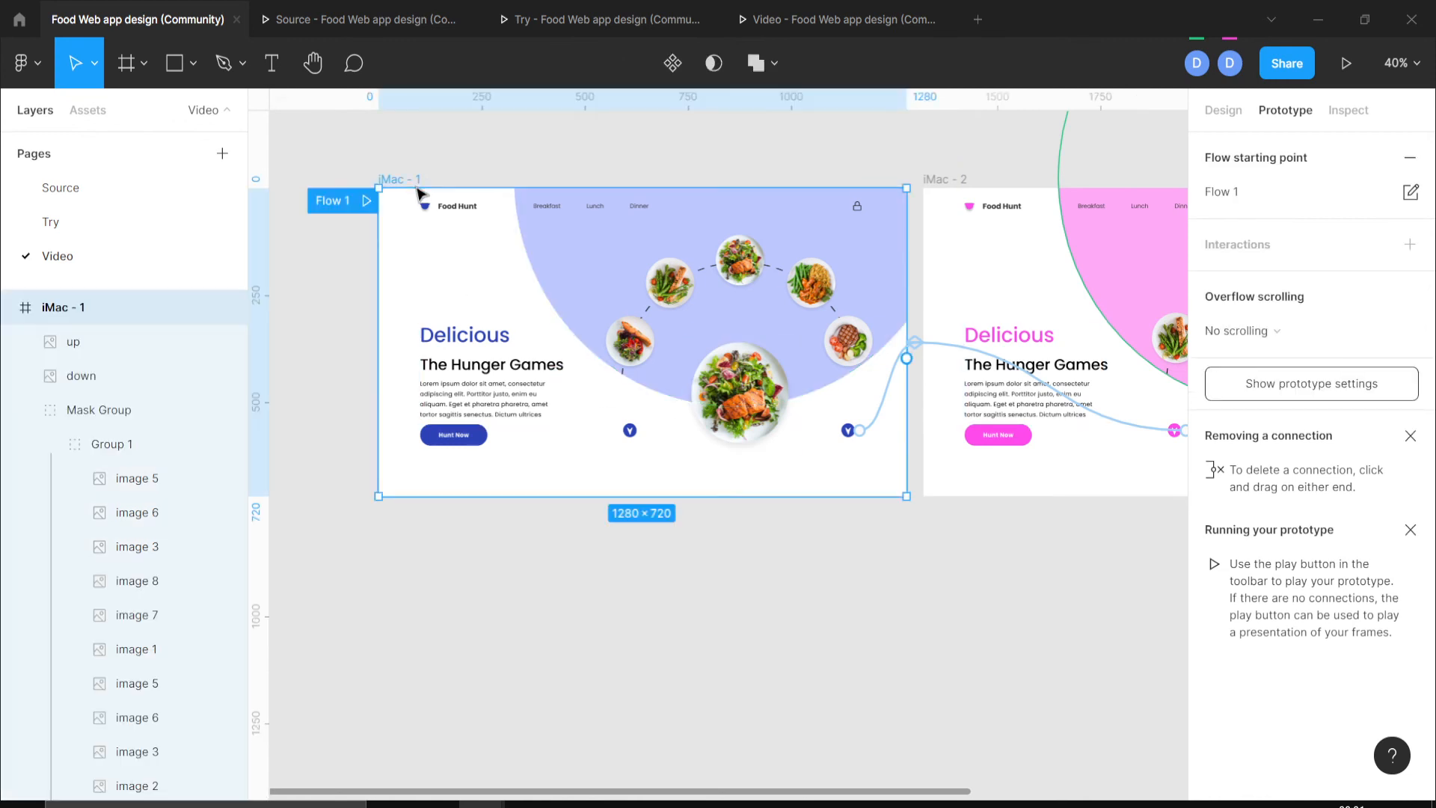
{"action": "left_click", "coordinate": [964, 183]}
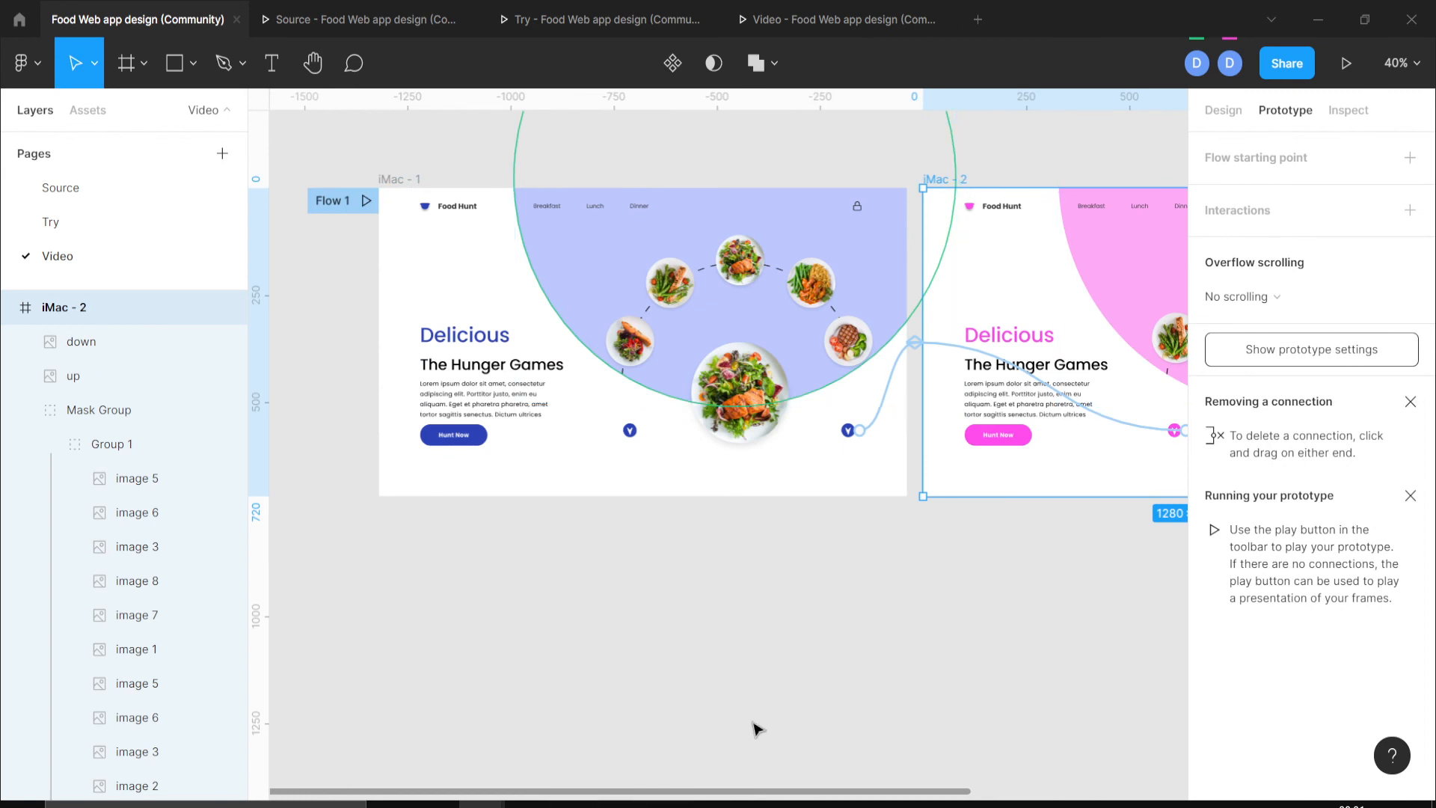
{"action": "scroll", "coordinate": [756, 731], "scroll_direction": "right", "scroll_amount": 3}
{"action": "scroll", "coordinate": [442, 403], "scroll_direction": "up", "scroll_amount": 3}
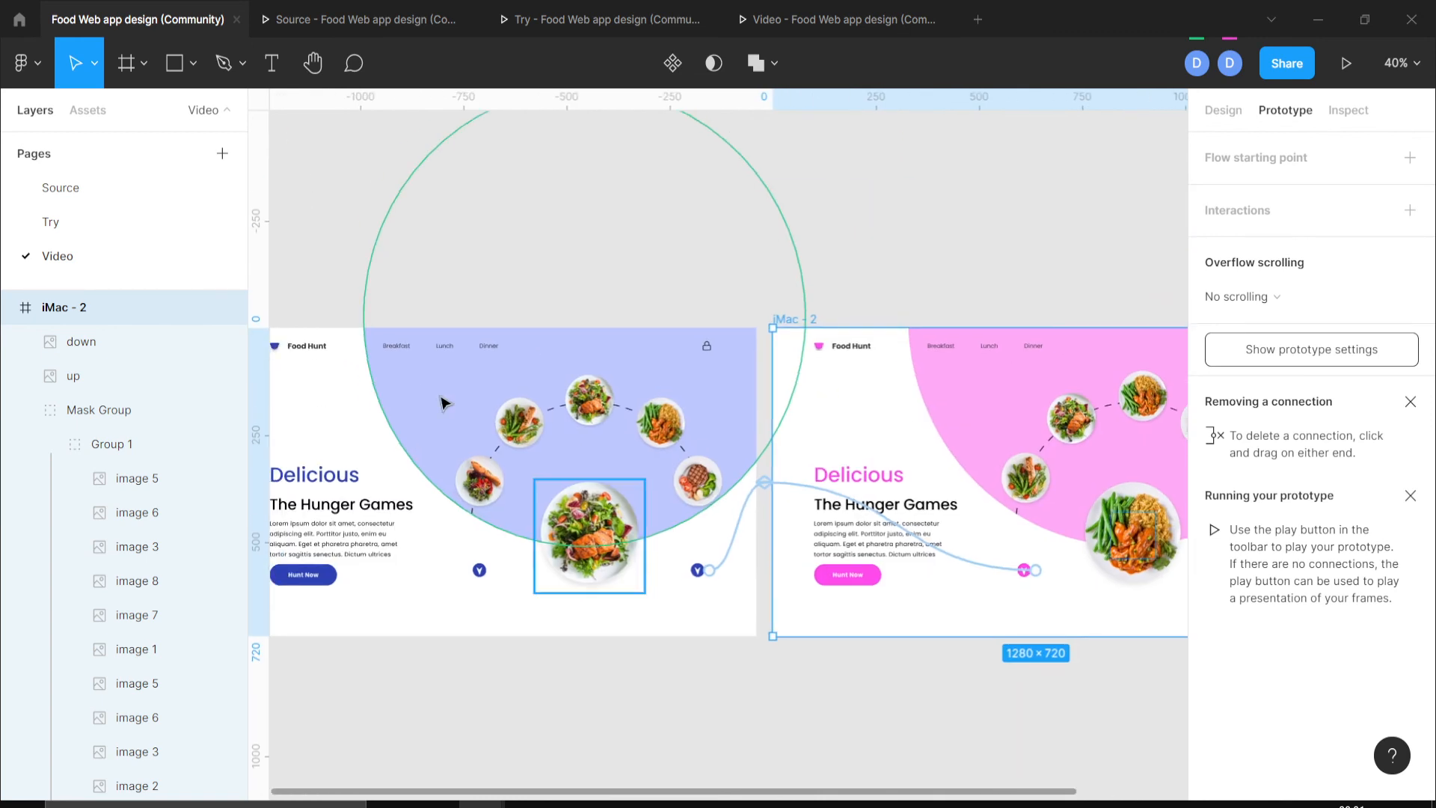
Examine iMac - 1's Mask Group by selecting its Ellipse 3 mask and Ellipse 4 dashed ring, and compare with the Ellipse 2 background.
{"action": "left_click", "coordinate": [499, 462]}
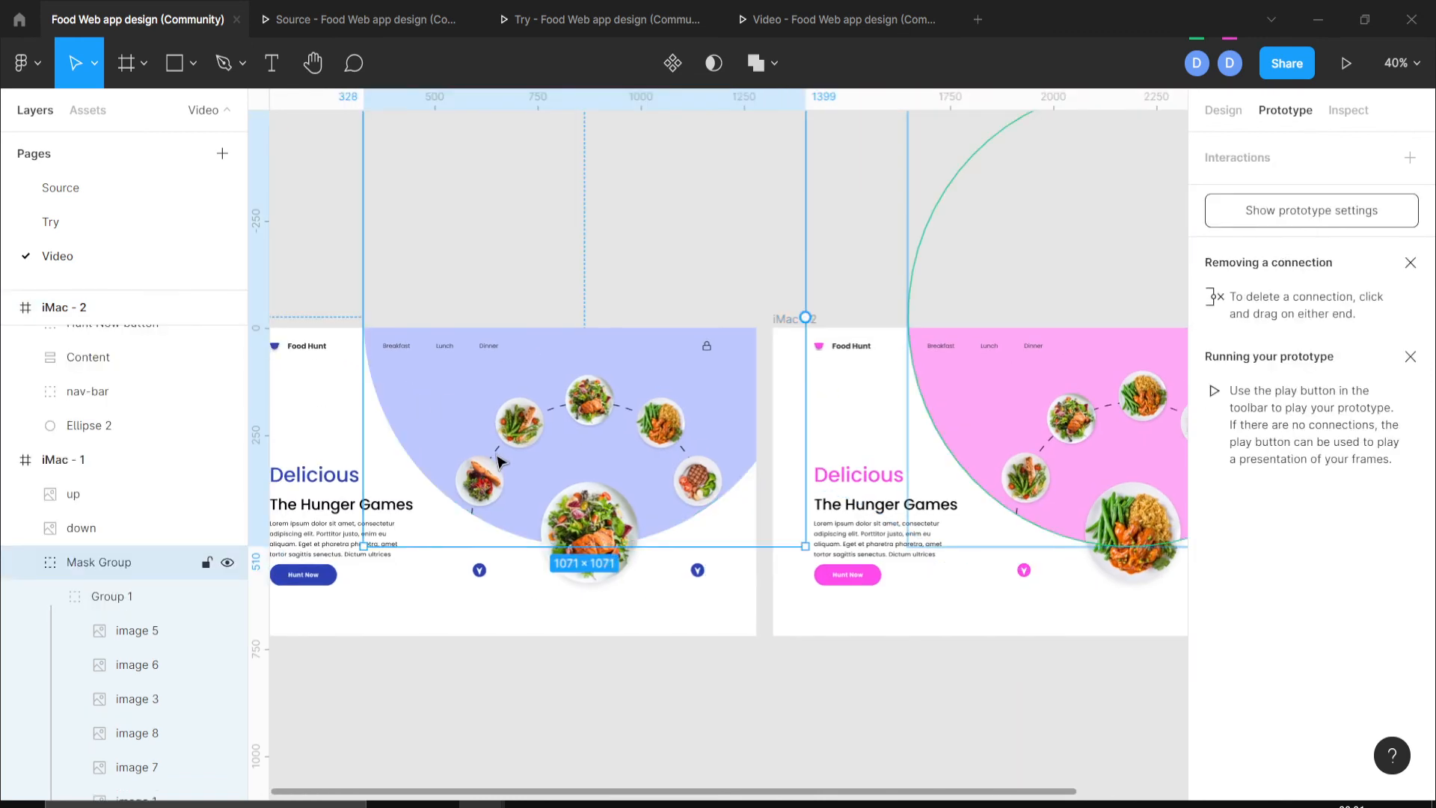
{"action": "scroll", "coordinate": [150, 584], "scroll_direction": "down", "scroll_amount": 5}
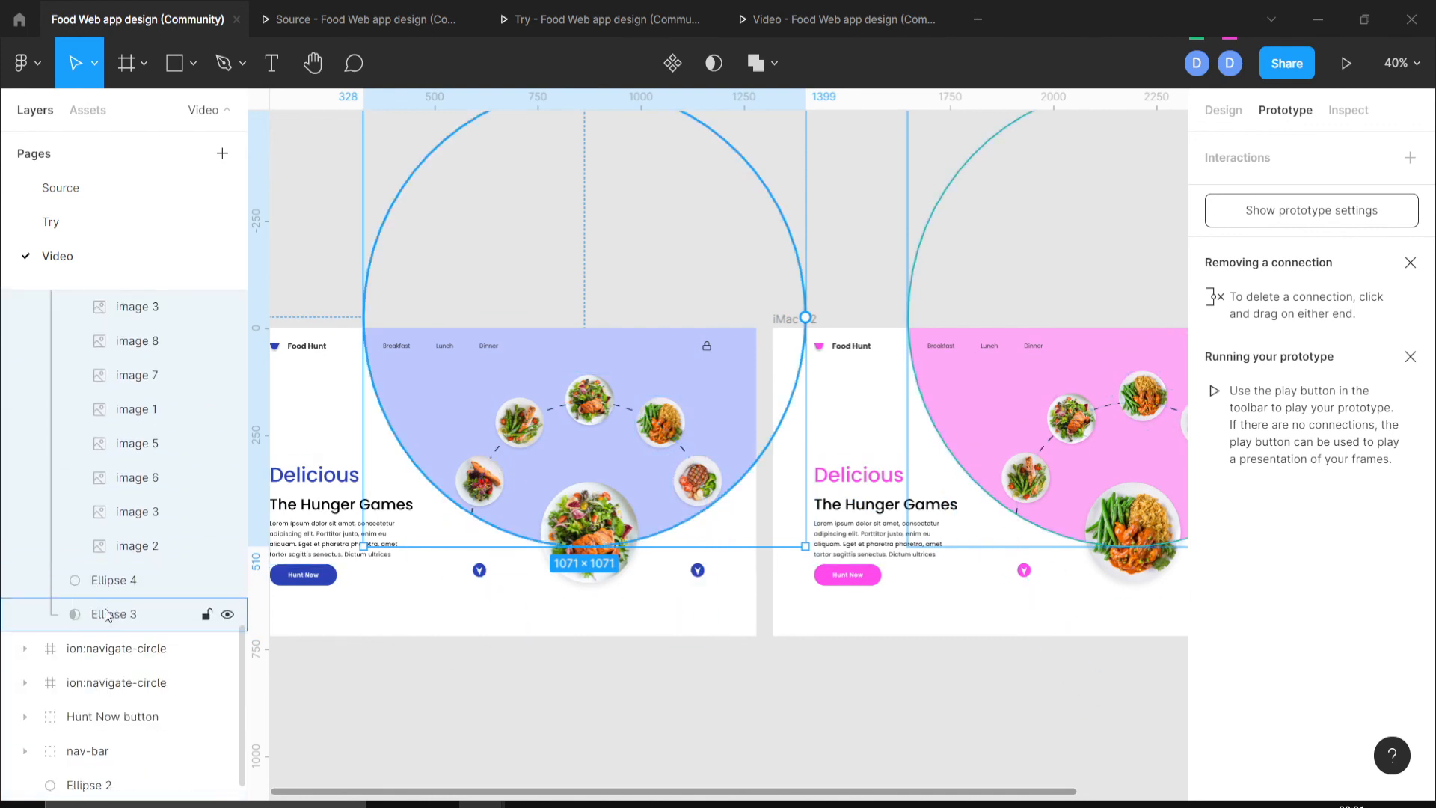
{"action": "left_click", "coordinate": [107, 619]}
{"action": "left_click", "coordinate": [133, 580]}
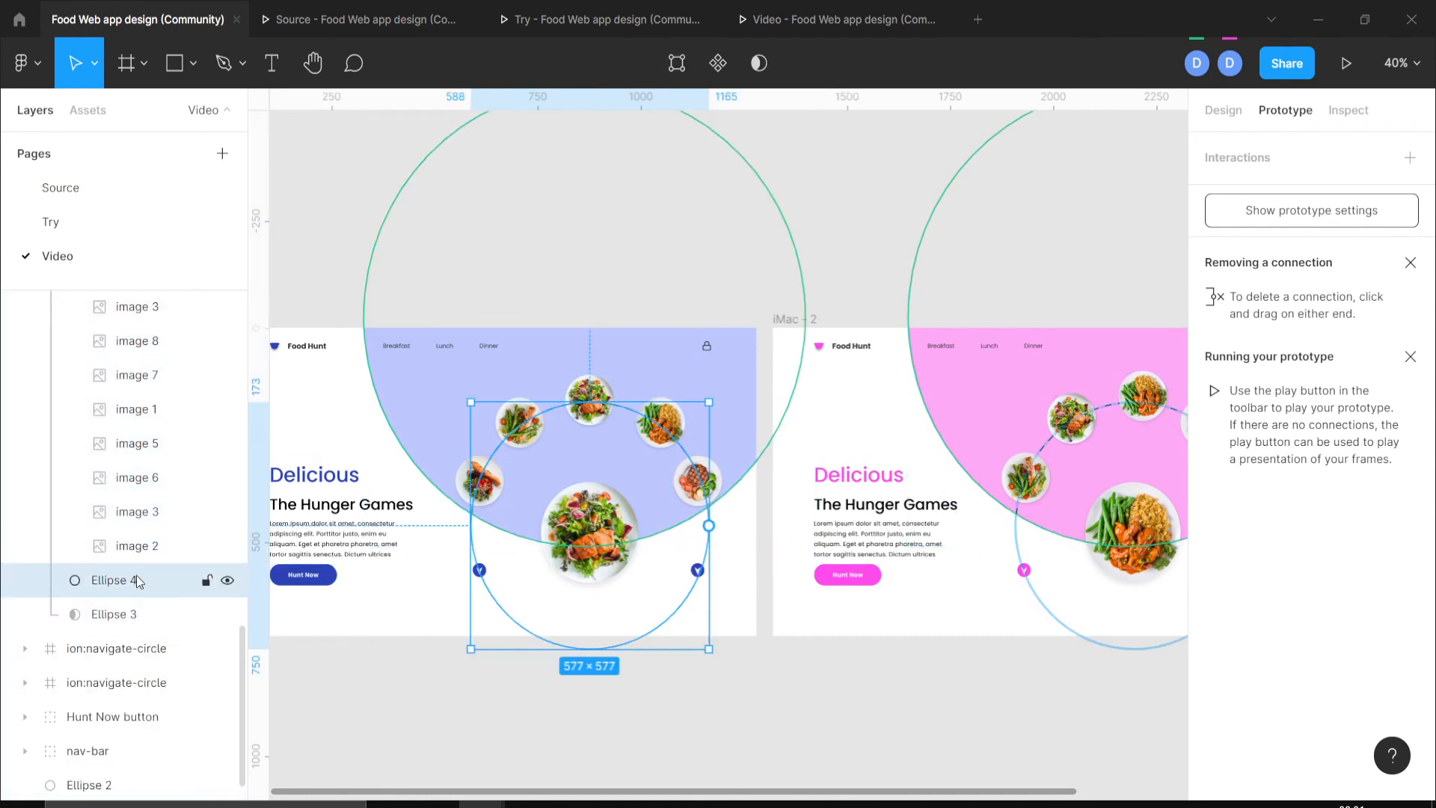
{"action": "left_click", "coordinate": [131, 614]}
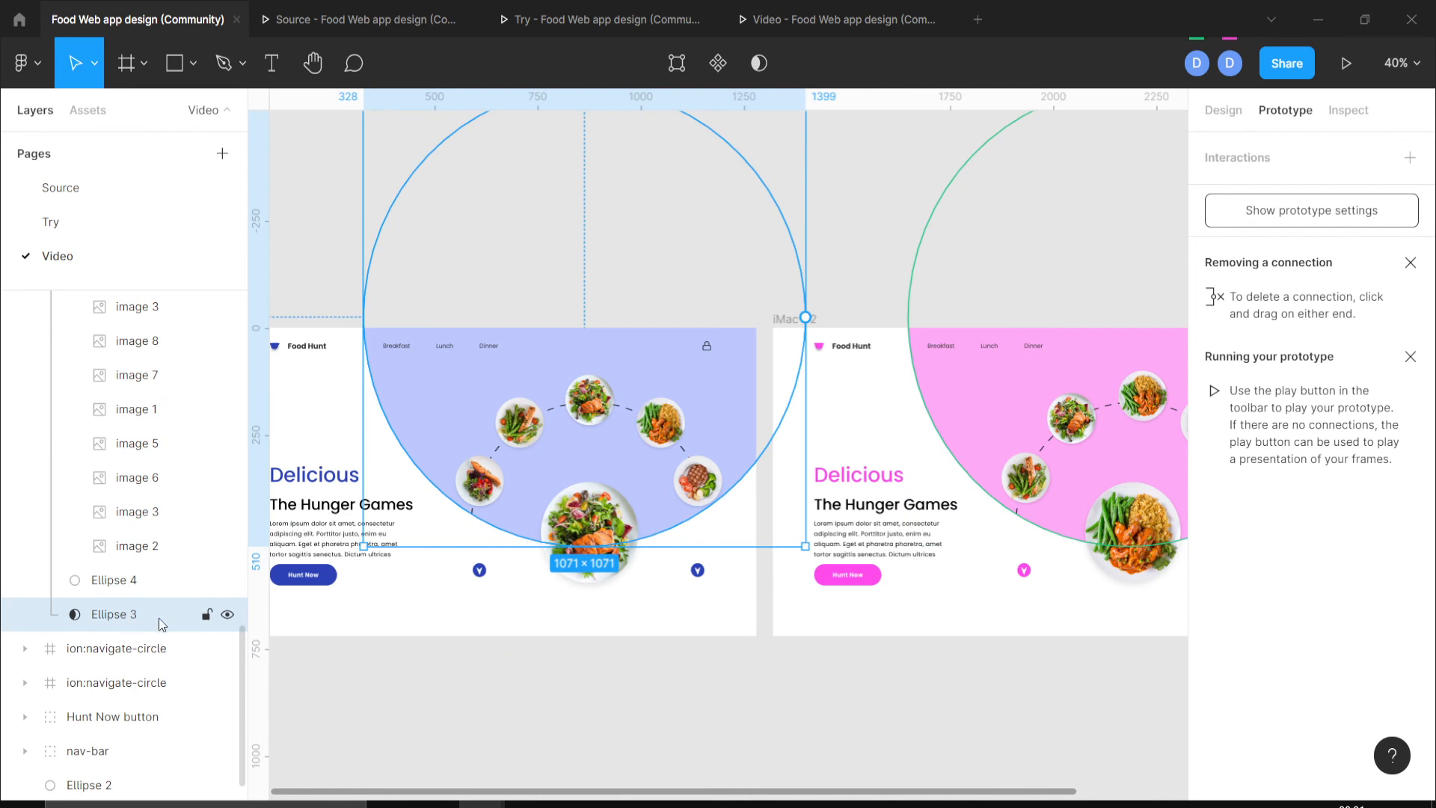
{"action": "scroll", "coordinate": [158, 619], "scroll_direction": "down", "scroll_amount": 1}
{"action": "left_click", "coordinate": [113, 744]}
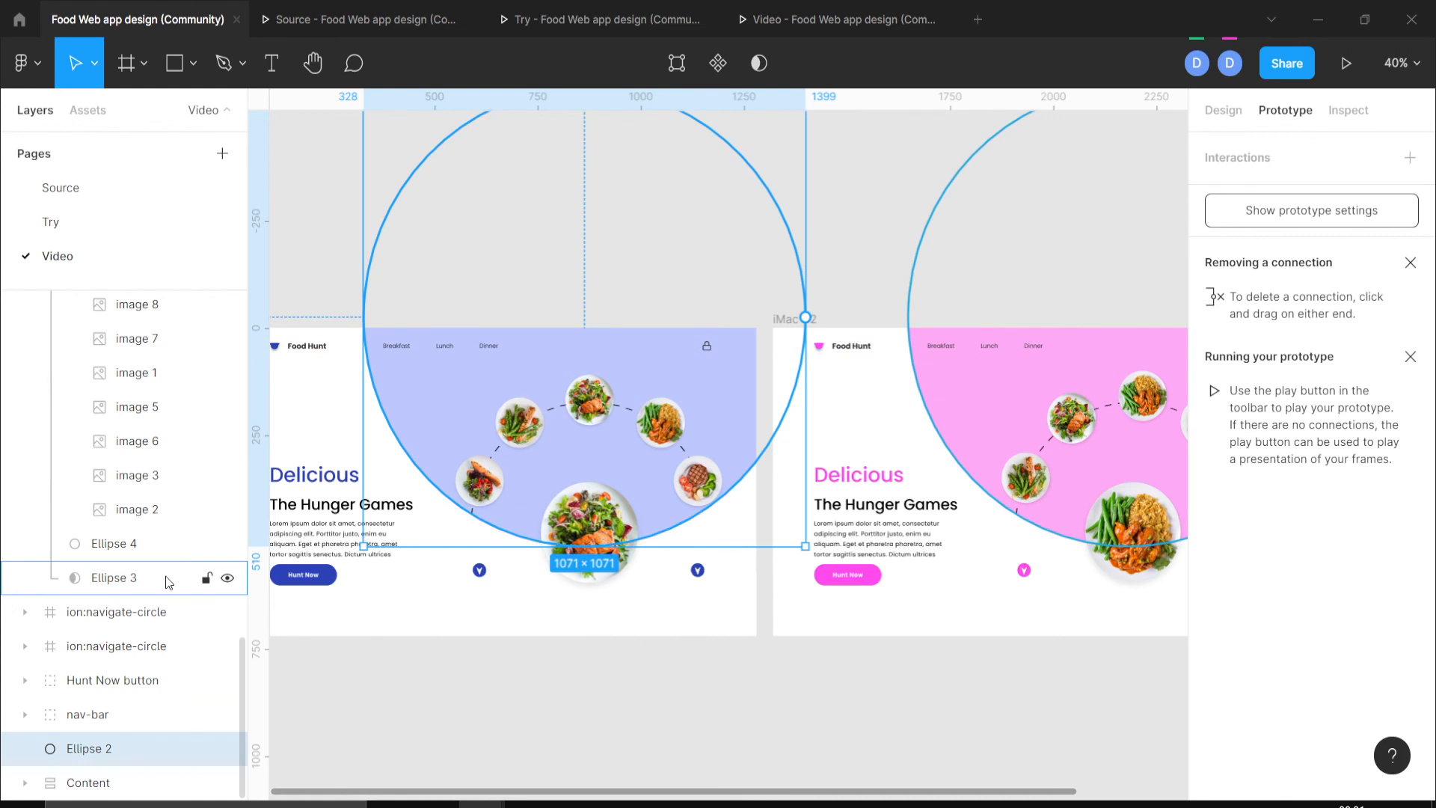
{"action": "left_click", "coordinate": [137, 572]}
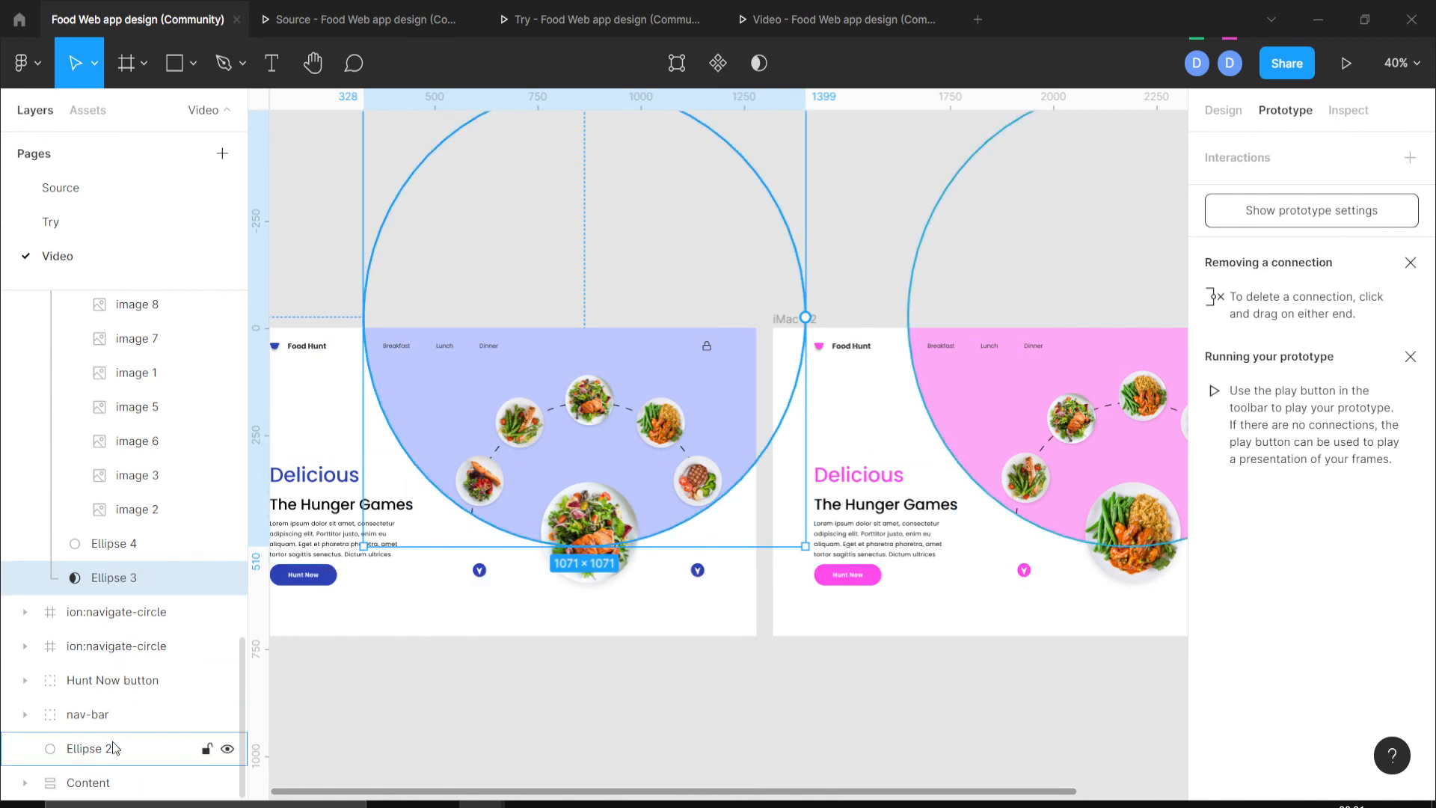
{"action": "left_click", "coordinate": [115, 548]}
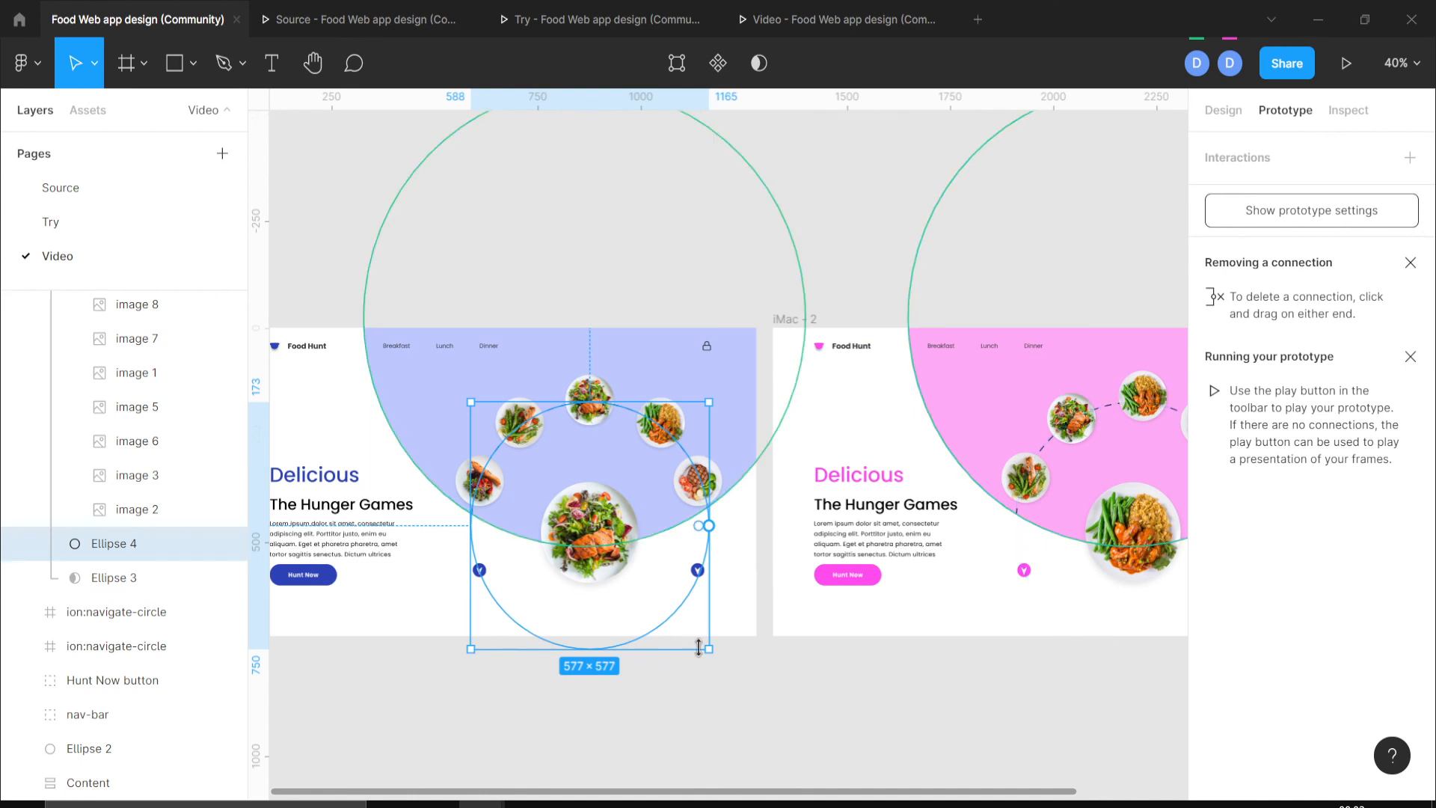
{"action": "scroll", "coordinate": [702, 653], "scroll_direction": "right", "scroll_amount": 3}
{"action": "scroll", "coordinate": [702, 654], "scroll_direction": "left", "scroll_amount": 5}
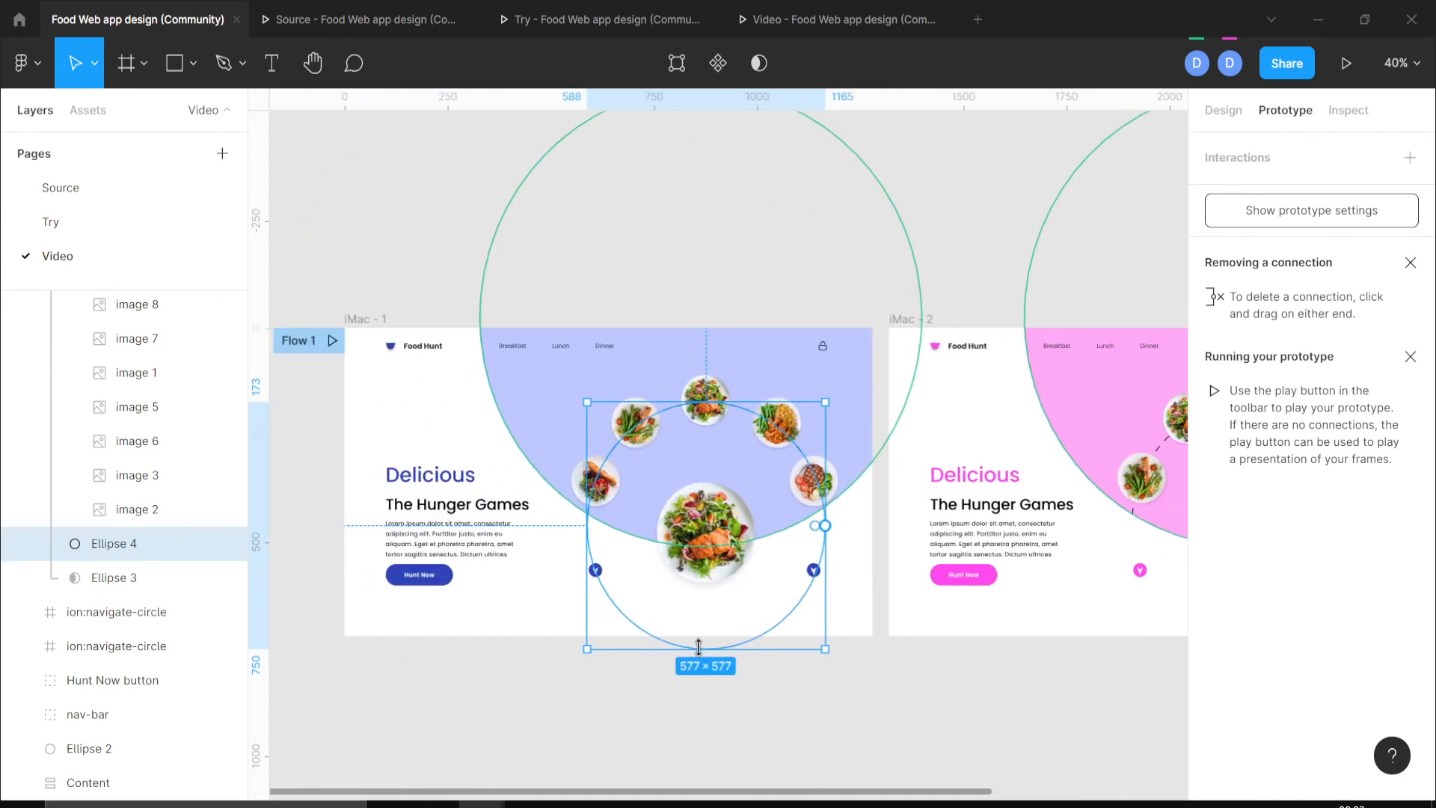
Play the carousel transition in the Source prototype and compare it with the forward transition in the Video prototype.
{"action": "left_click", "coordinate": [830, 19]}
{"action": "left_click", "coordinate": [308, 9]}
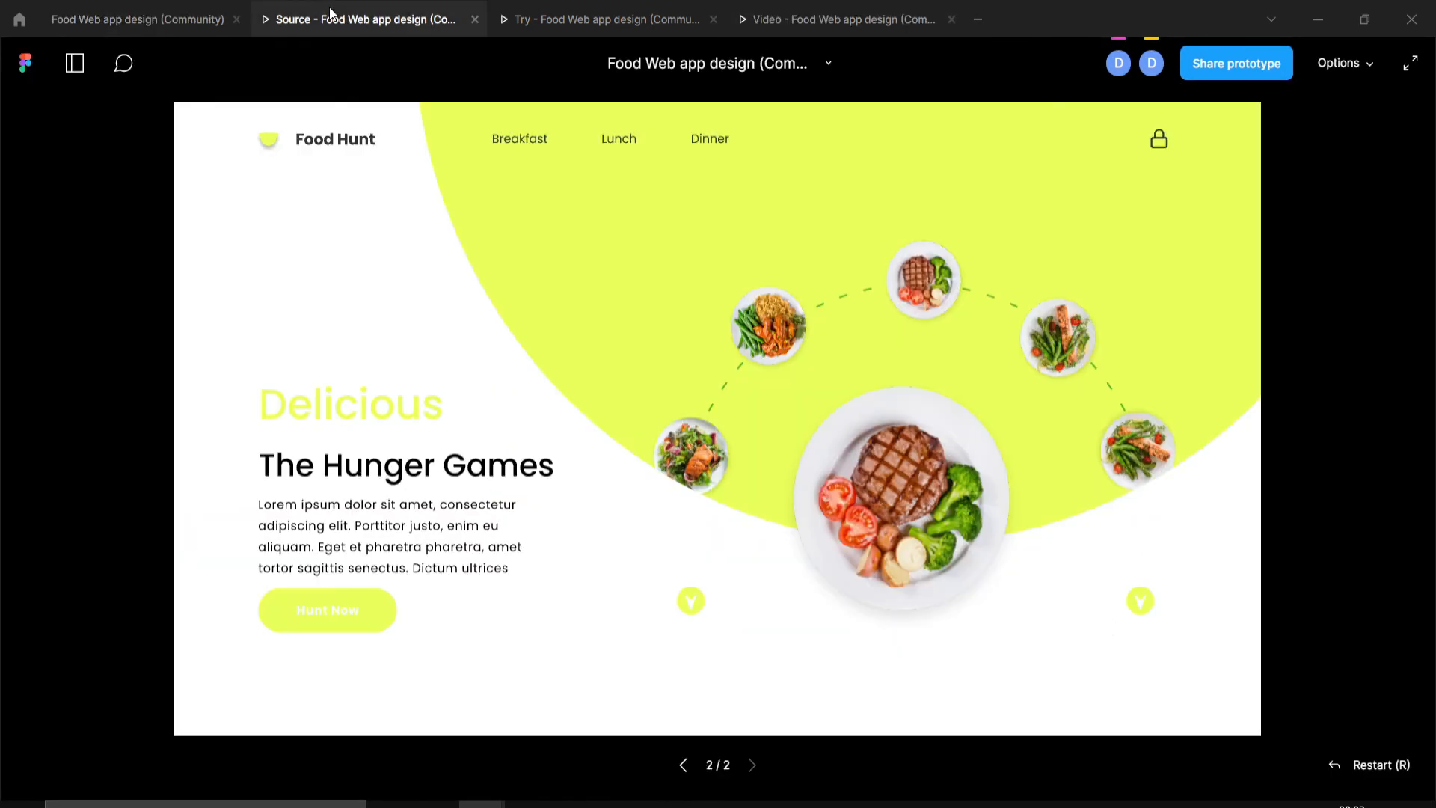
{"action": "left_click", "coordinate": [688, 610]}
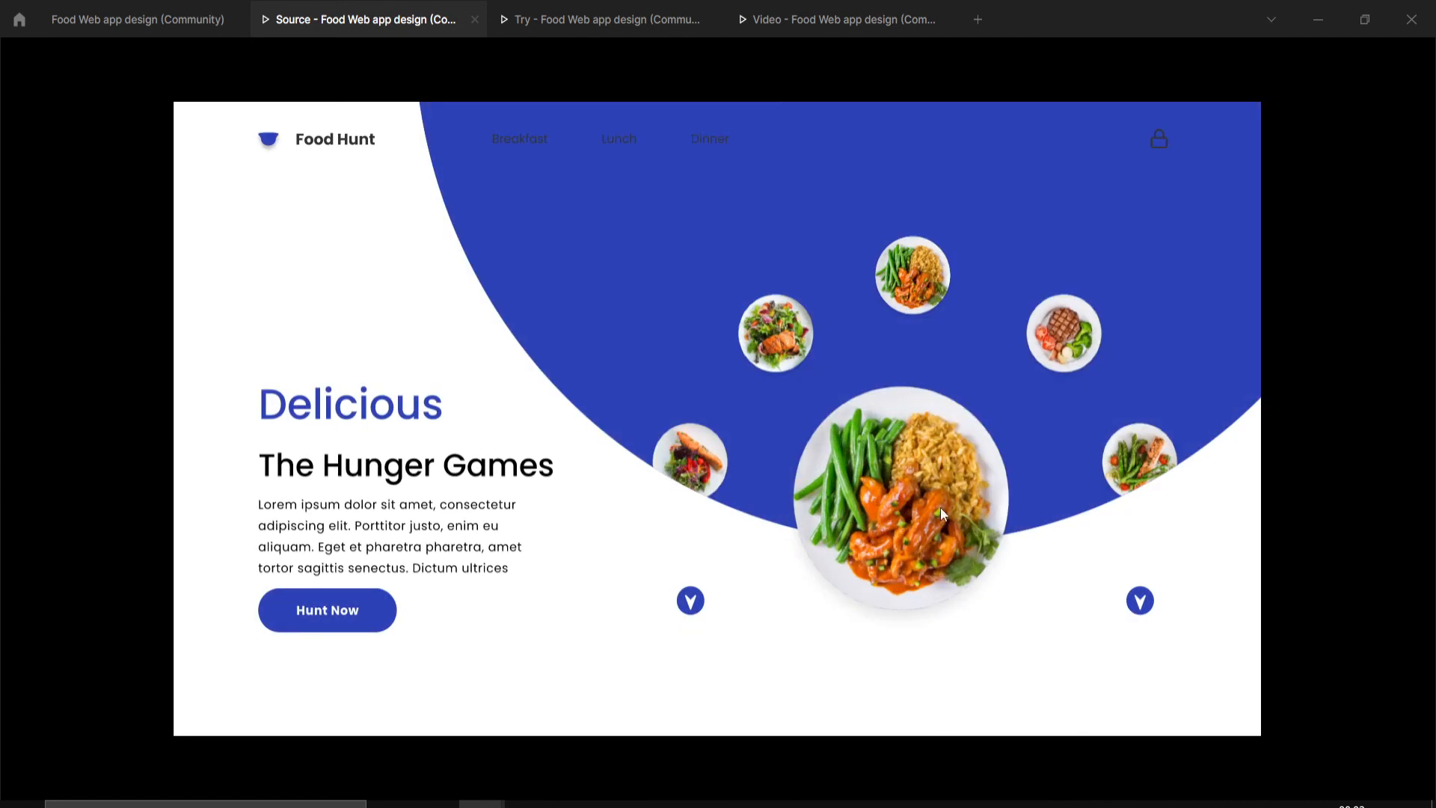
{"action": "left_click", "coordinate": [1132, 599]}
{"action": "left_click", "coordinate": [837, 20]}
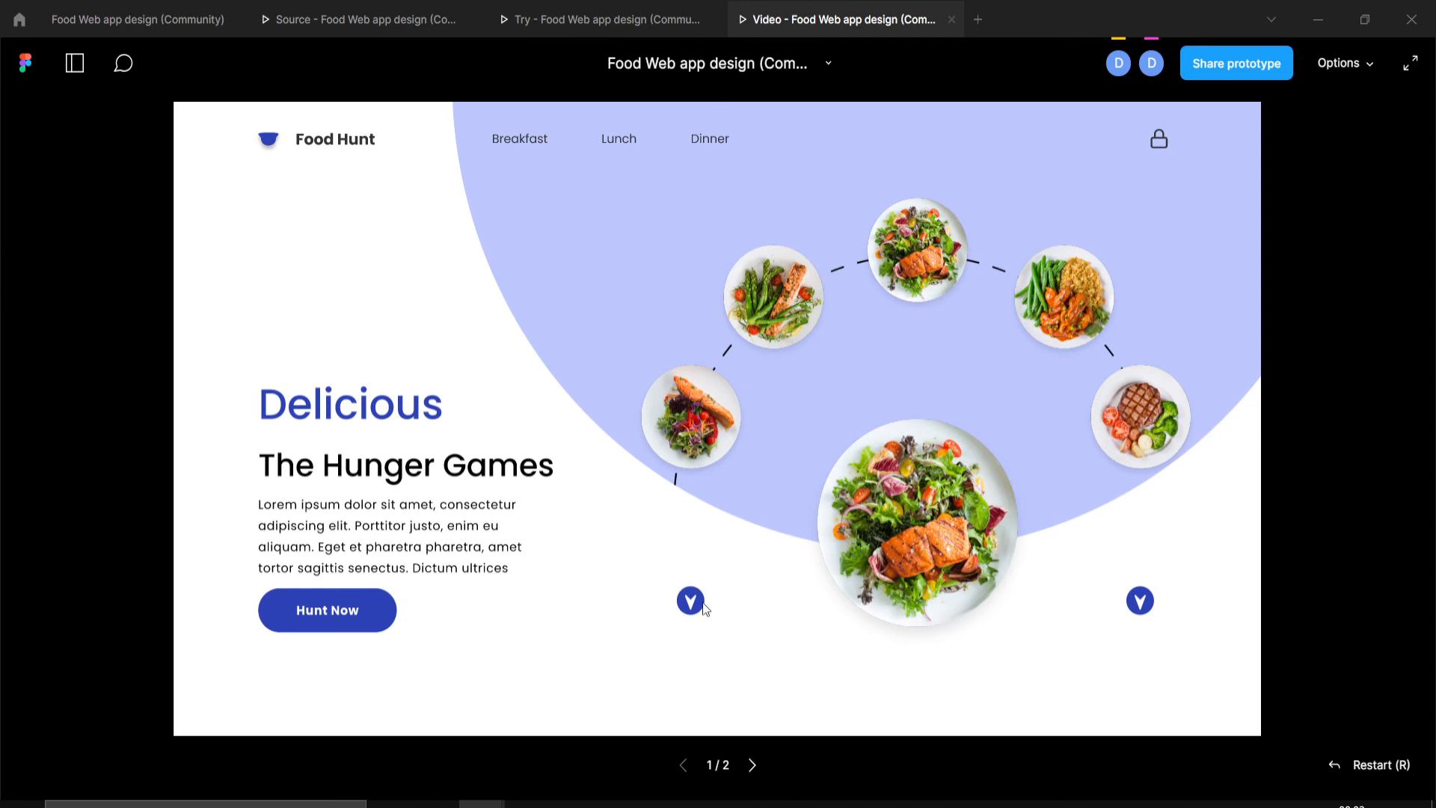
{"action": "left_click", "coordinate": [1152, 610]}
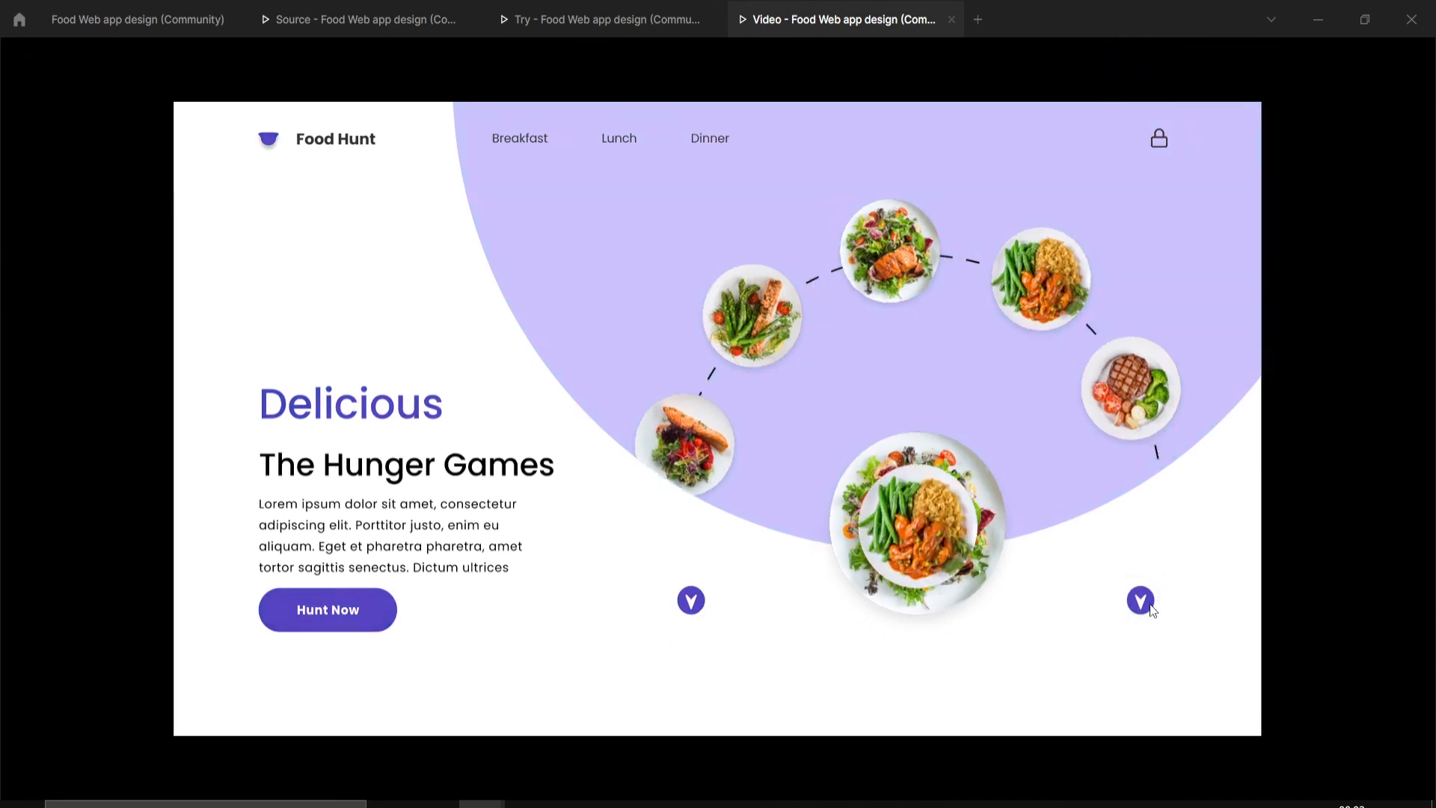
Return to the design file and compare the rotation and position properties of Group 1 in iMac - 1 and iMac - 2.
{"action": "left_click", "coordinate": [125, 16]}
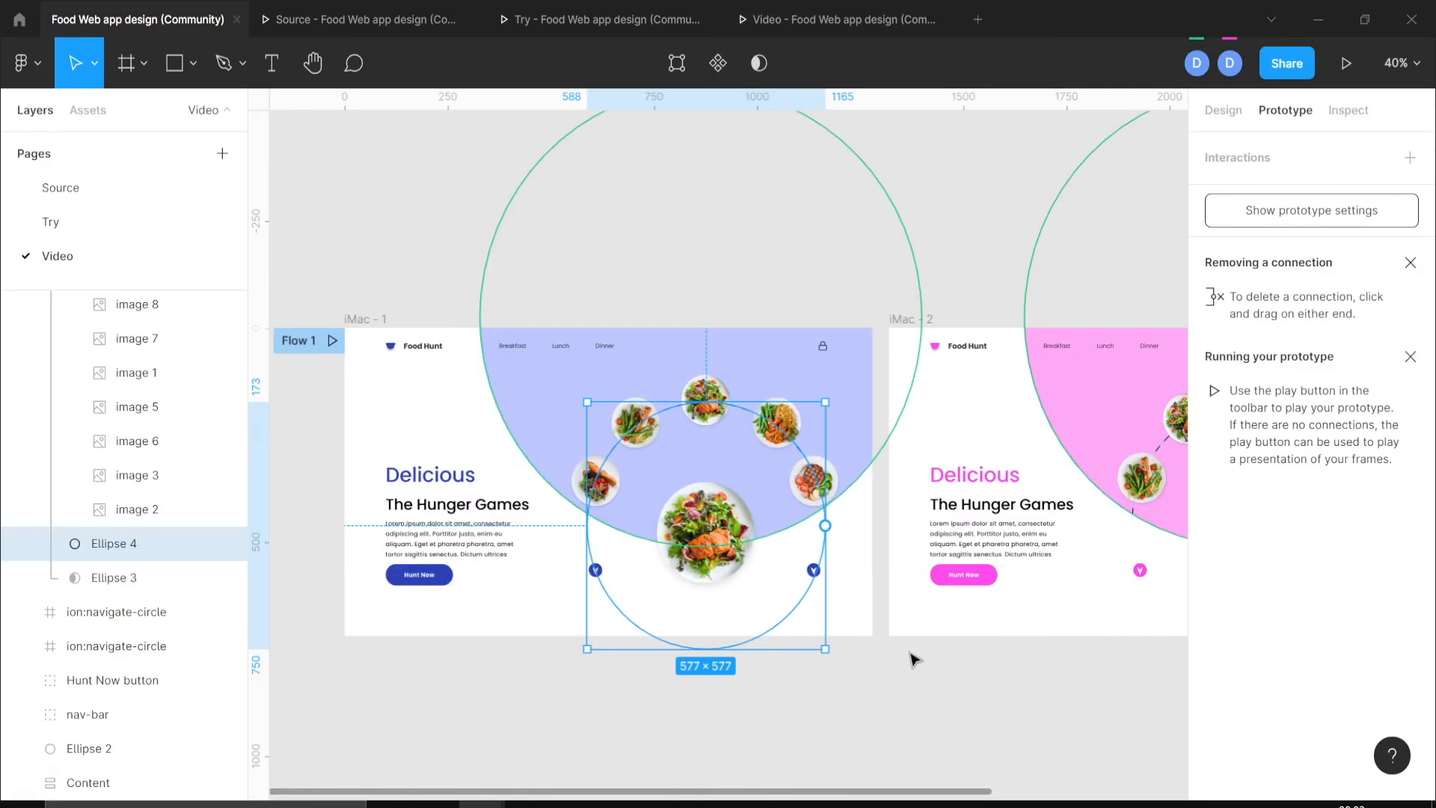
{"action": "left_click", "coordinate": [1215, 112]}
{"action": "scroll", "coordinate": [1015, 624], "scroll_direction": "right", "scroll_amount": 1}
{"action": "scroll", "coordinate": [1015, 624], "scroll_direction": "right", "scroll_amount": 5}
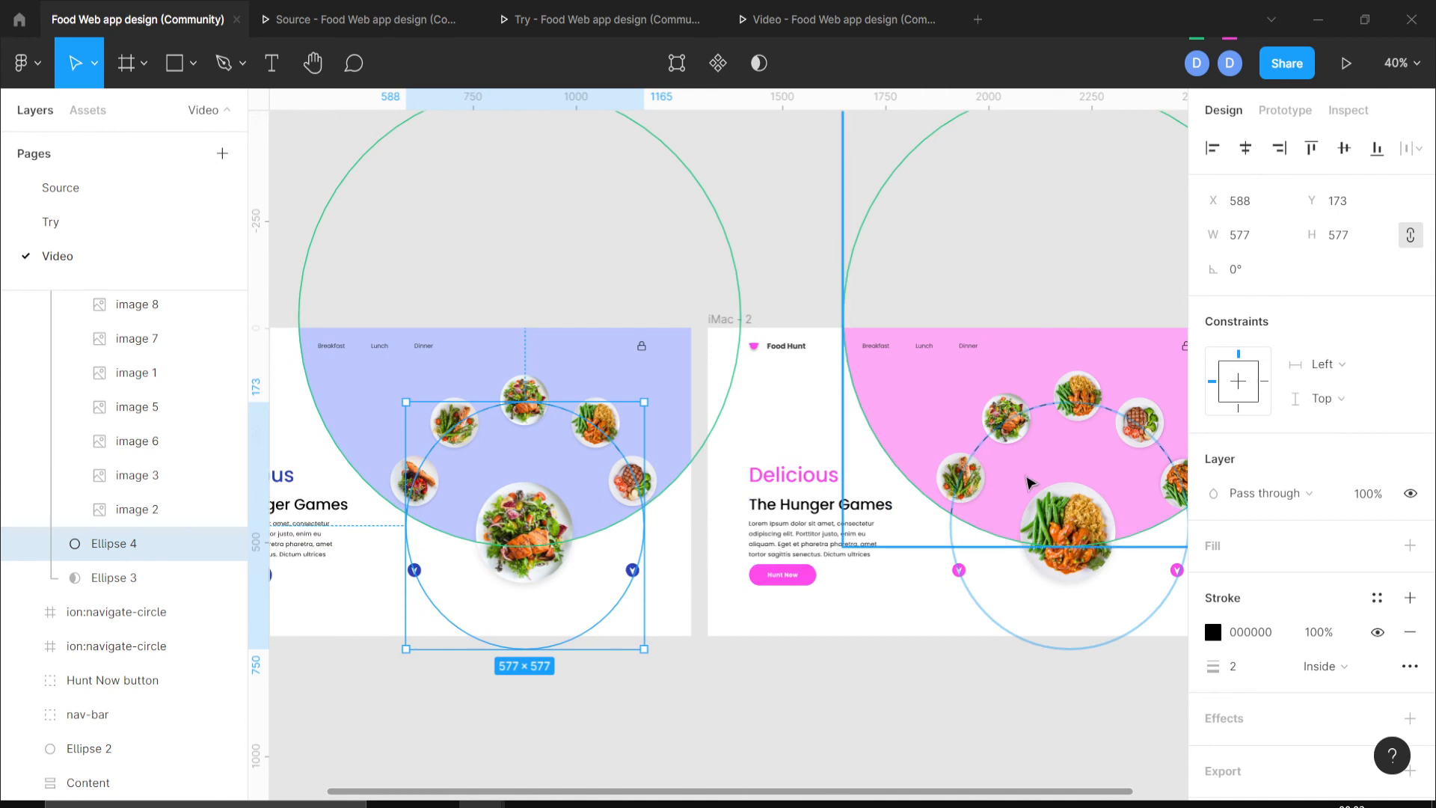
{"action": "left_click", "coordinate": [1057, 437]}
{"action": "left_click", "coordinate": [630, 401]}
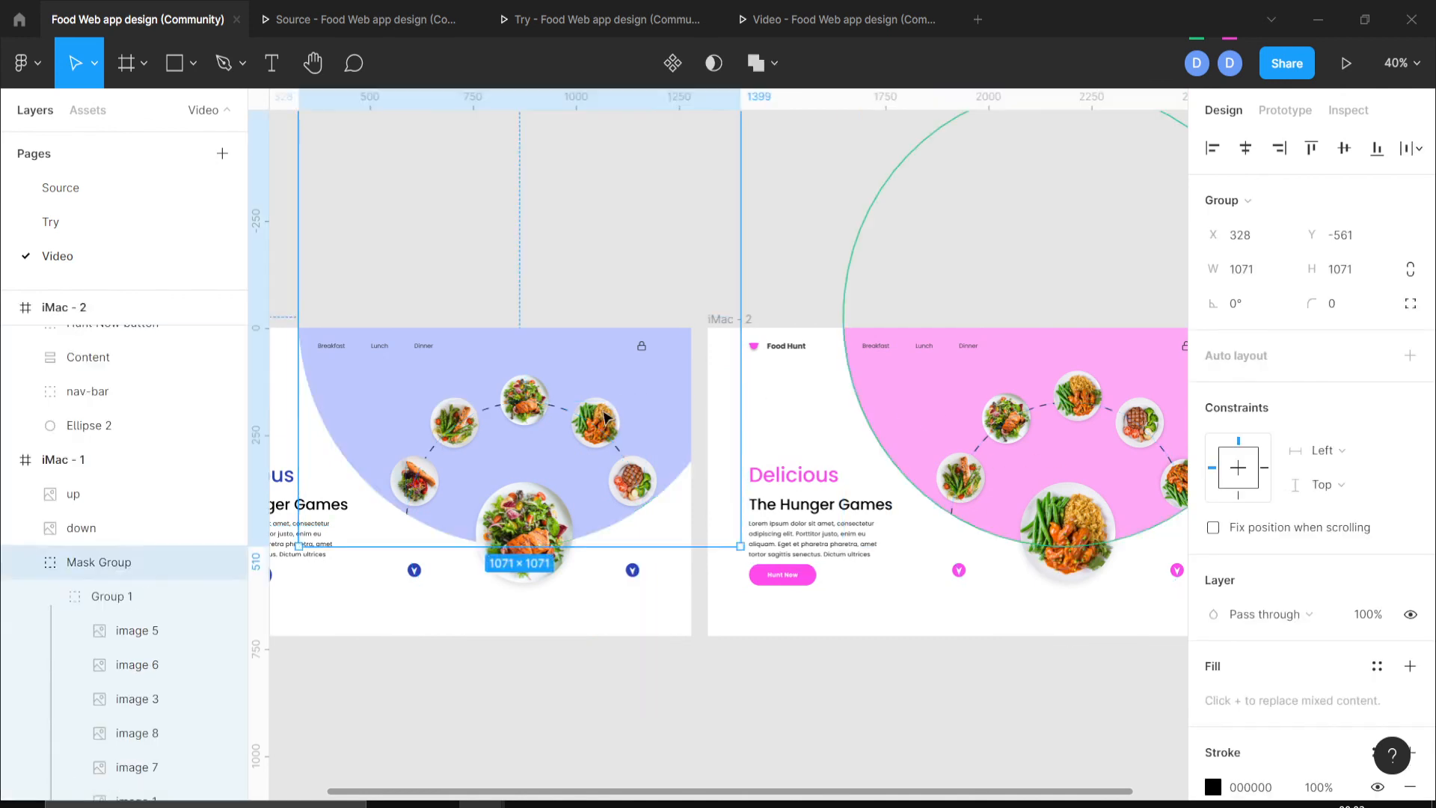
{"action": "left_click", "coordinate": [630, 402]}
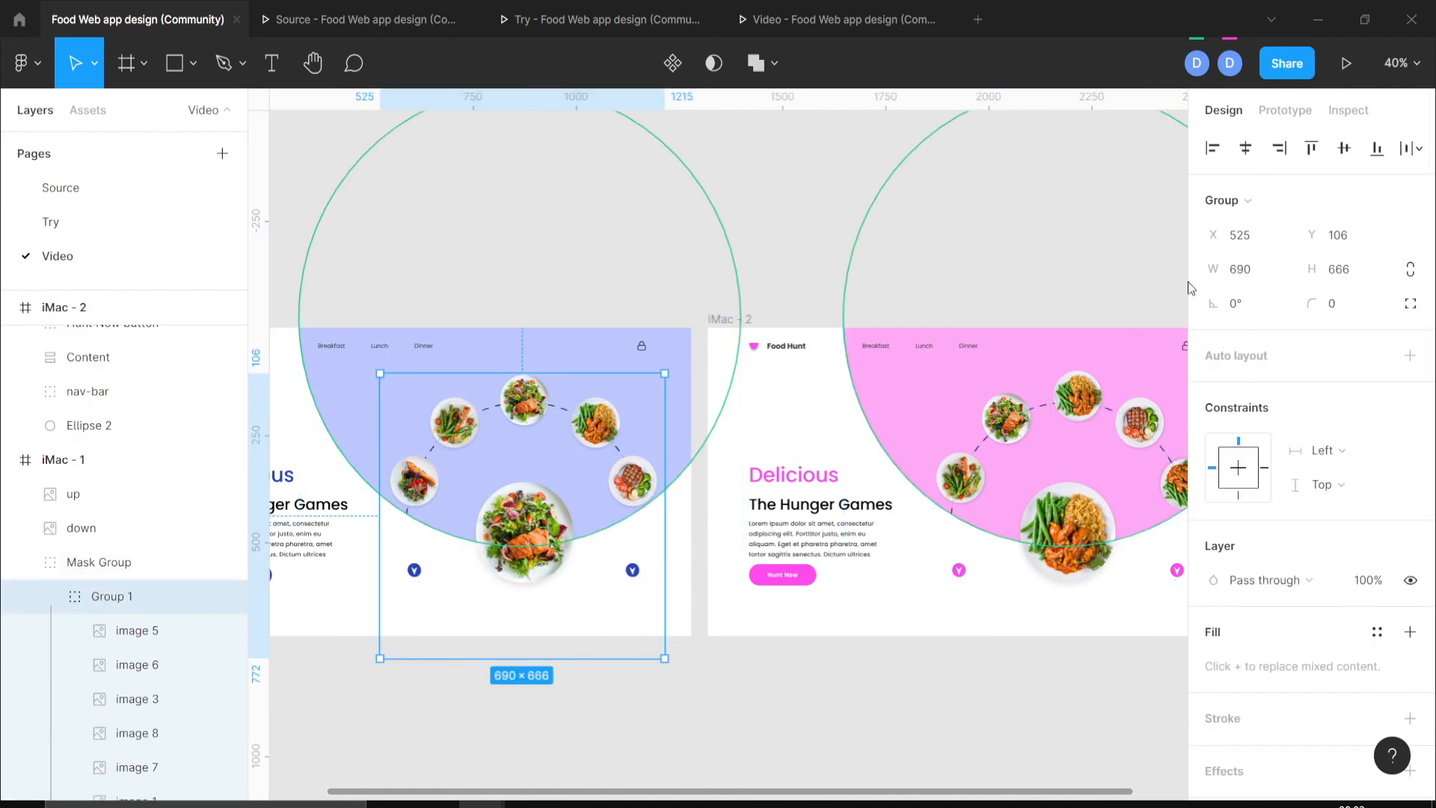
{"action": "double_click", "coordinate": [998, 417]}
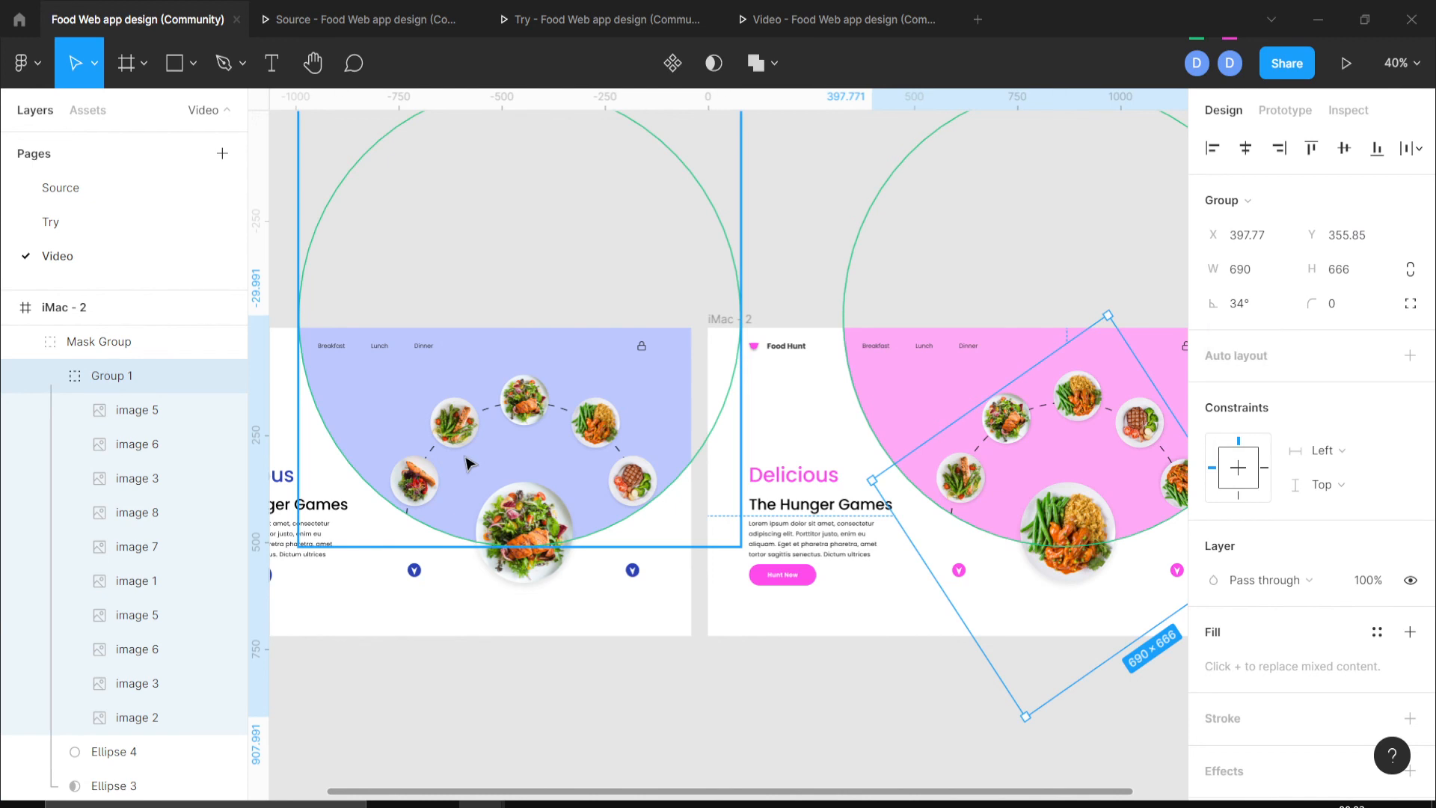
{"action": "scroll", "coordinate": [469, 464], "scroll_direction": "left", "scroll_amount": 4}
{"action": "scroll", "coordinate": [469, 464], "scroll_direction": "down", "scroll_amount": 2}
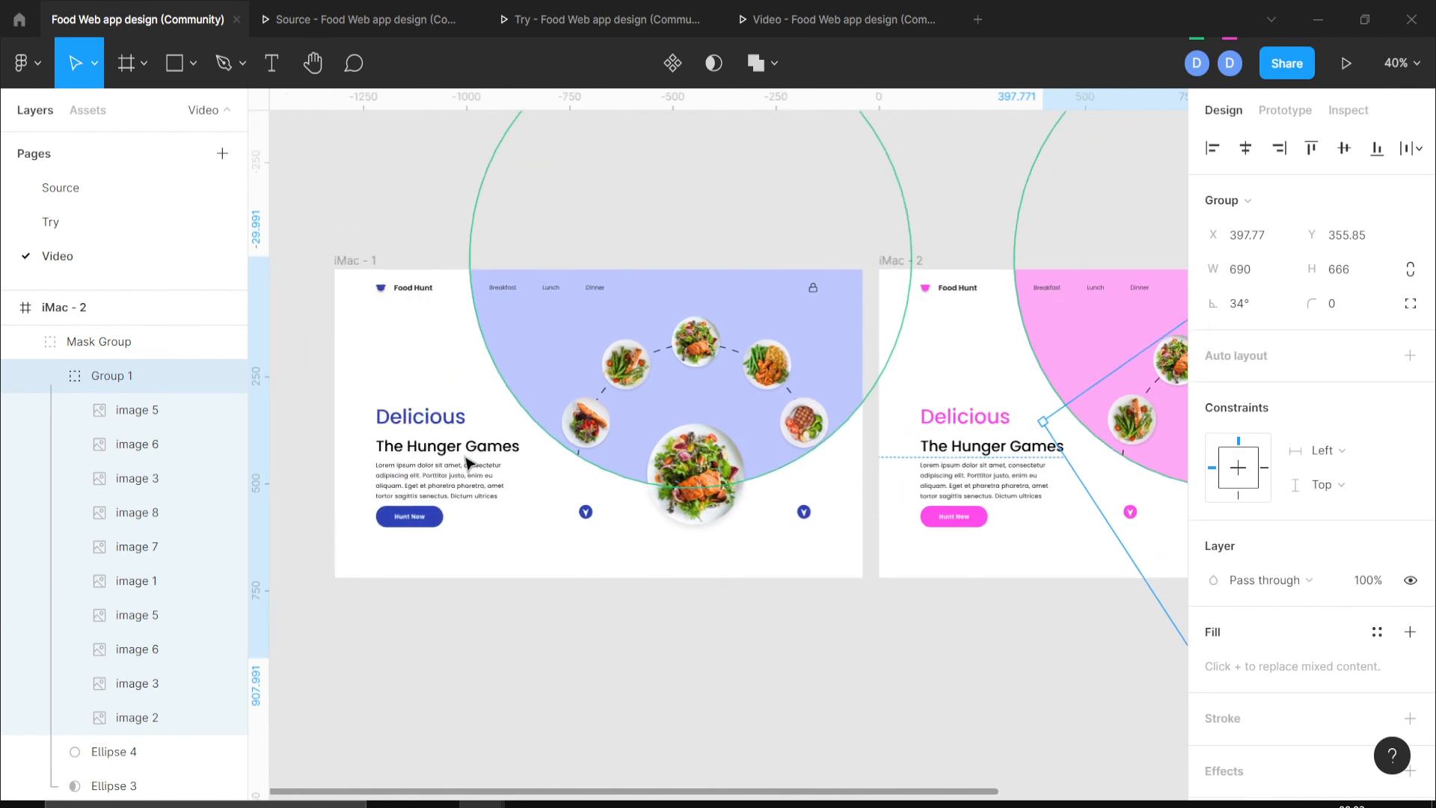